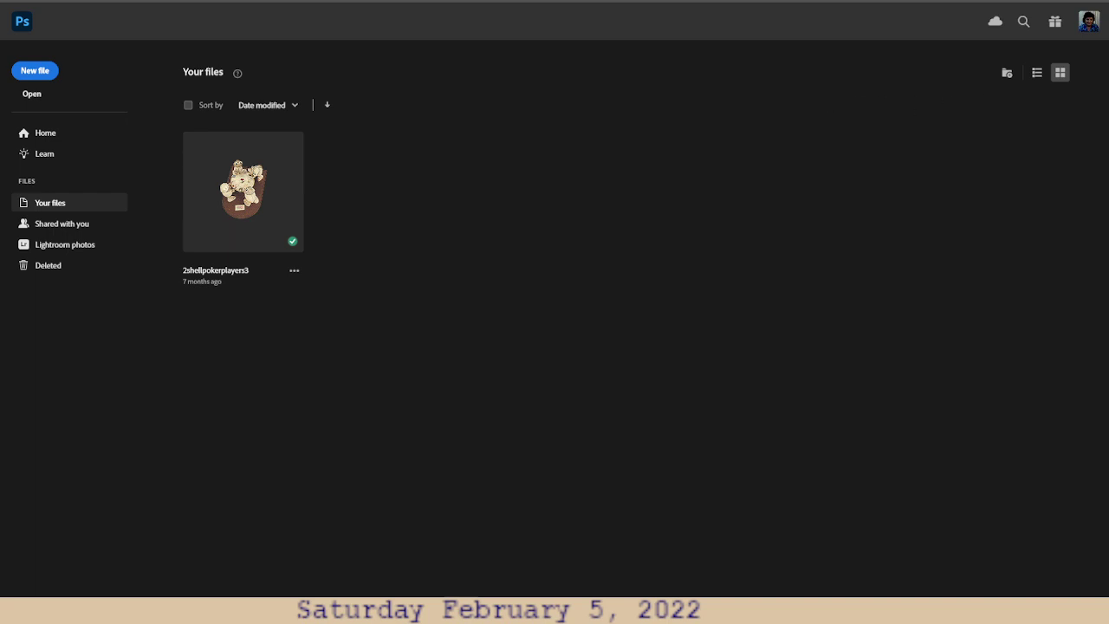
- Extract the Valentines-Day-Bundle-Graphics-22268543.zip archive in place inside the Creative Fabrica Valentines folder, using 7-Zip from the file-opening dialog
{"action": "key", "text": "ctrl+o"}
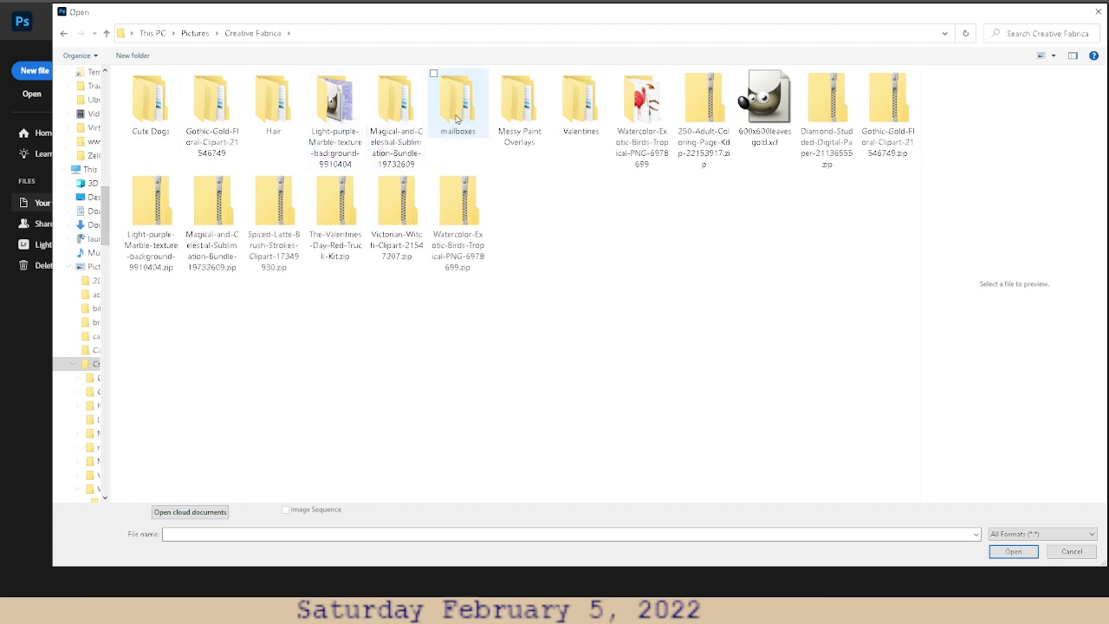
{"action": "double_click", "coordinate": [603, 105]}
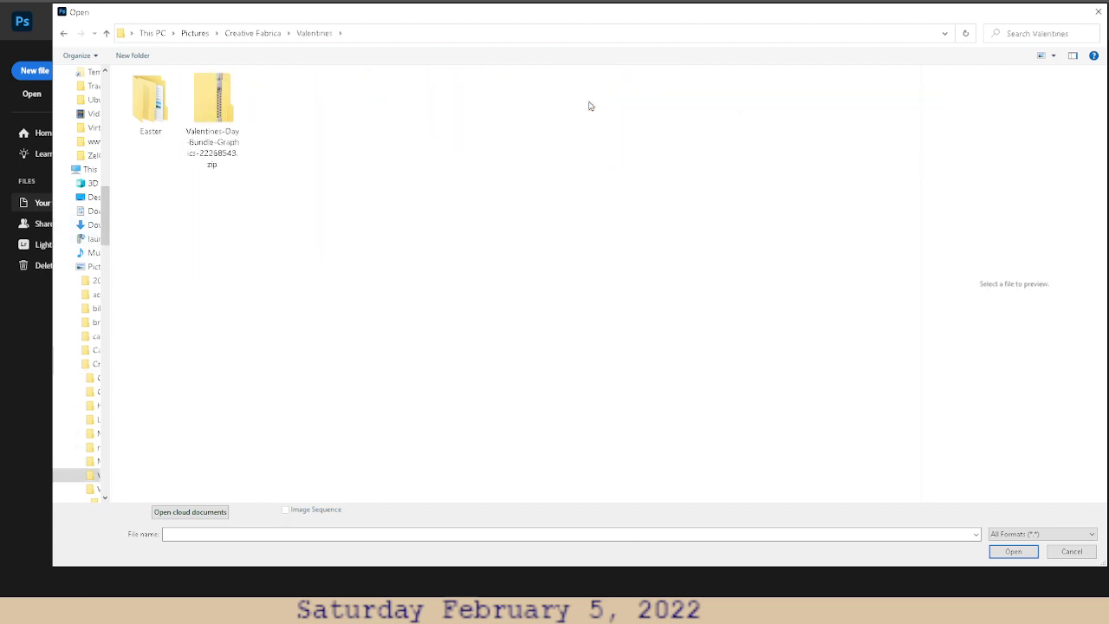
{"action": "right_click", "coordinate": [221, 109]}
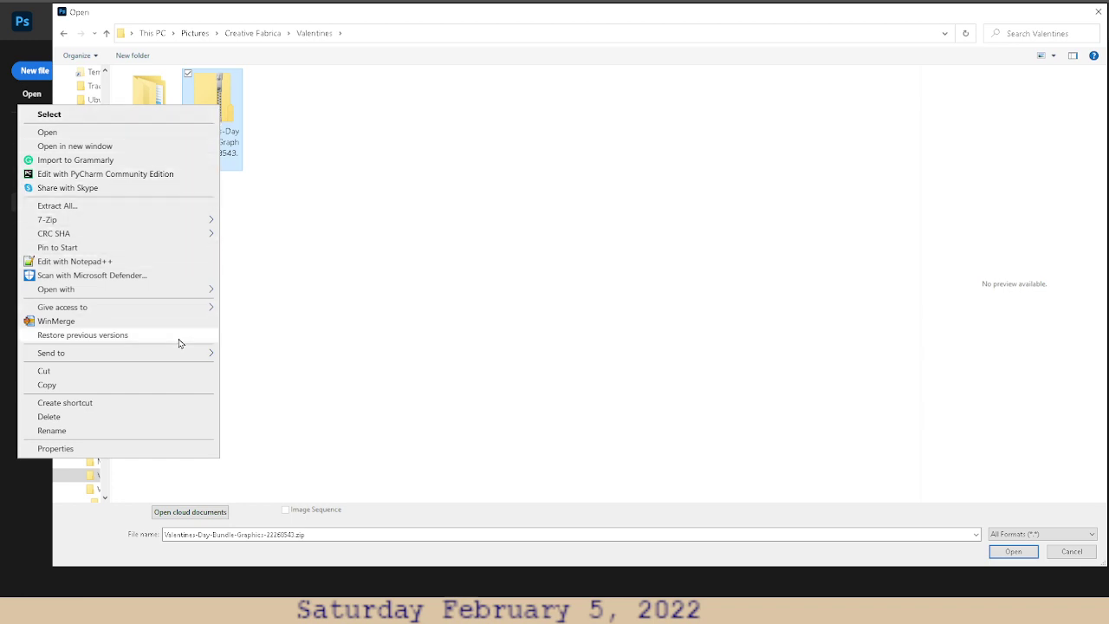
{"action": "mouse_move", "coordinate": [191, 224]}
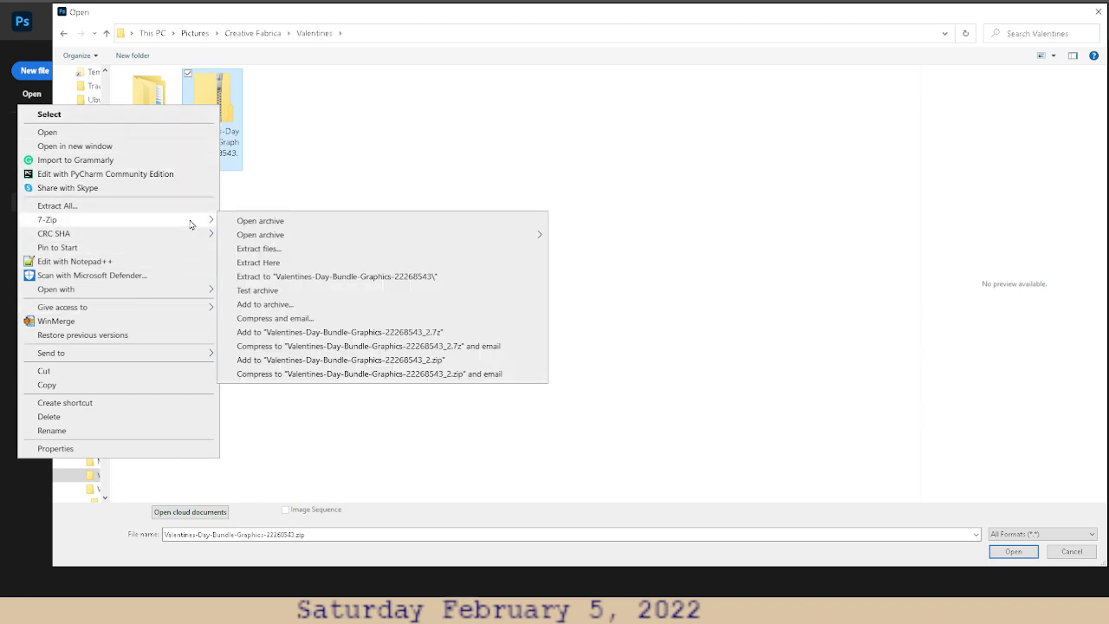
{"action": "left_click", "coordinate": [260, 262]}
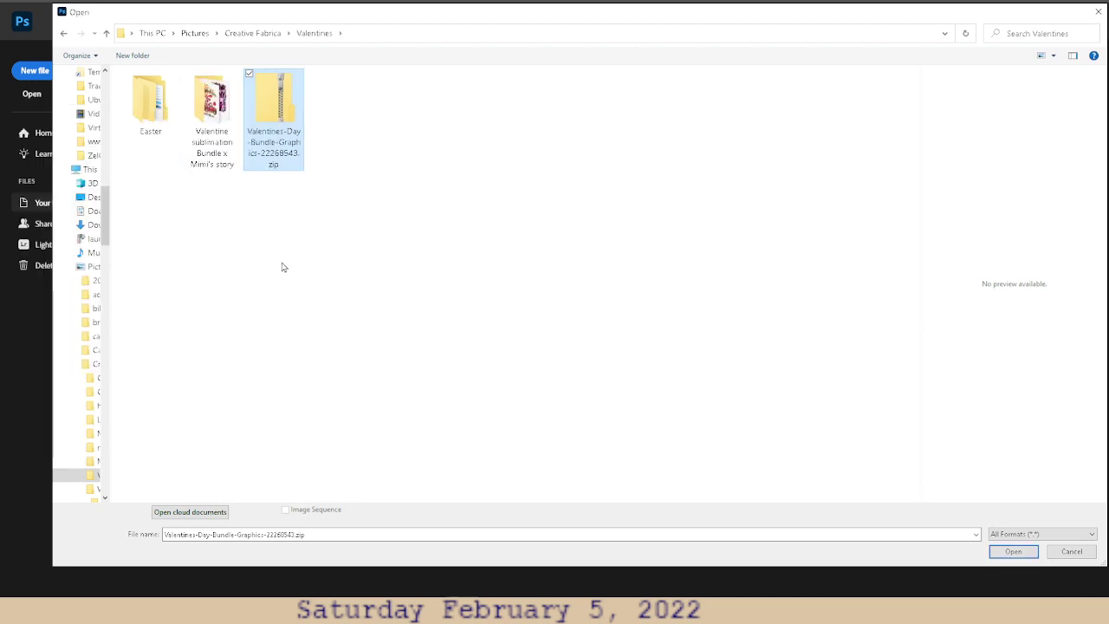
- Open the extracted Valentine sublimation Bundle folder and show its files as extra large icons
{"action": "left_click", "coordinate": [217, 128]}
{"action": "double_click", "coordinate": [217, 128]}
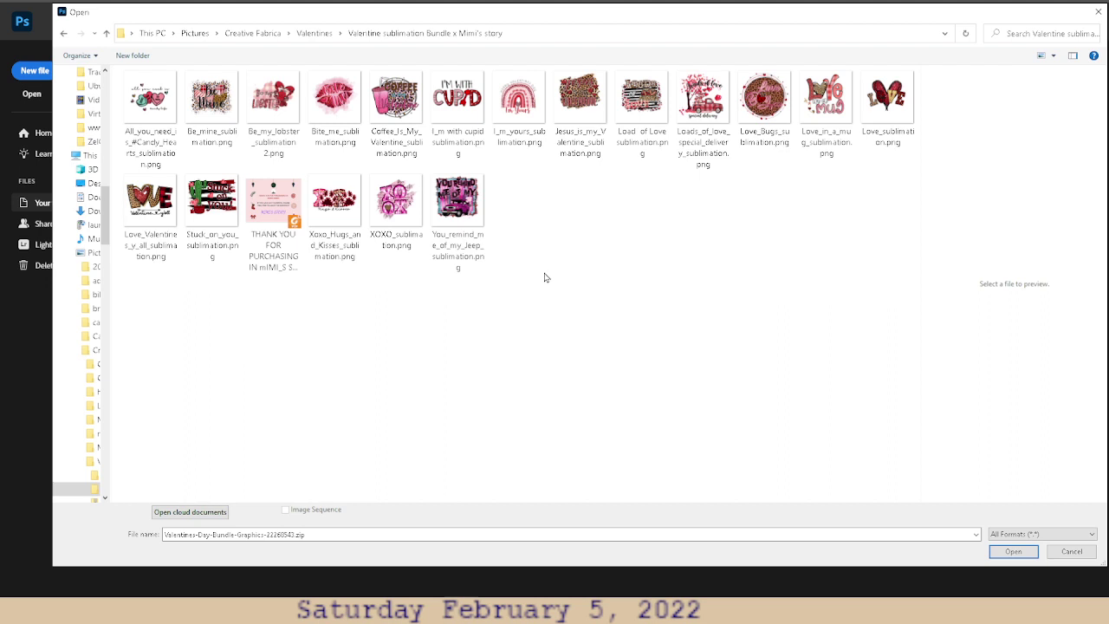
{"action": "right_click", "coordinate": [624, 276]}
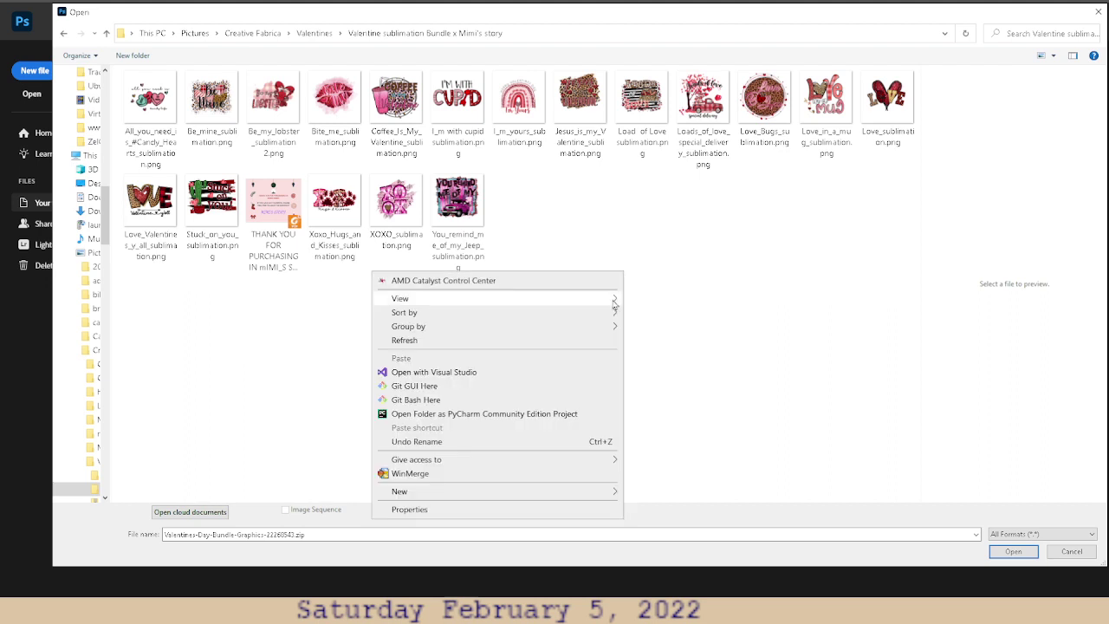
{"action": "mouse_move", "coordinate": [610, 300]}
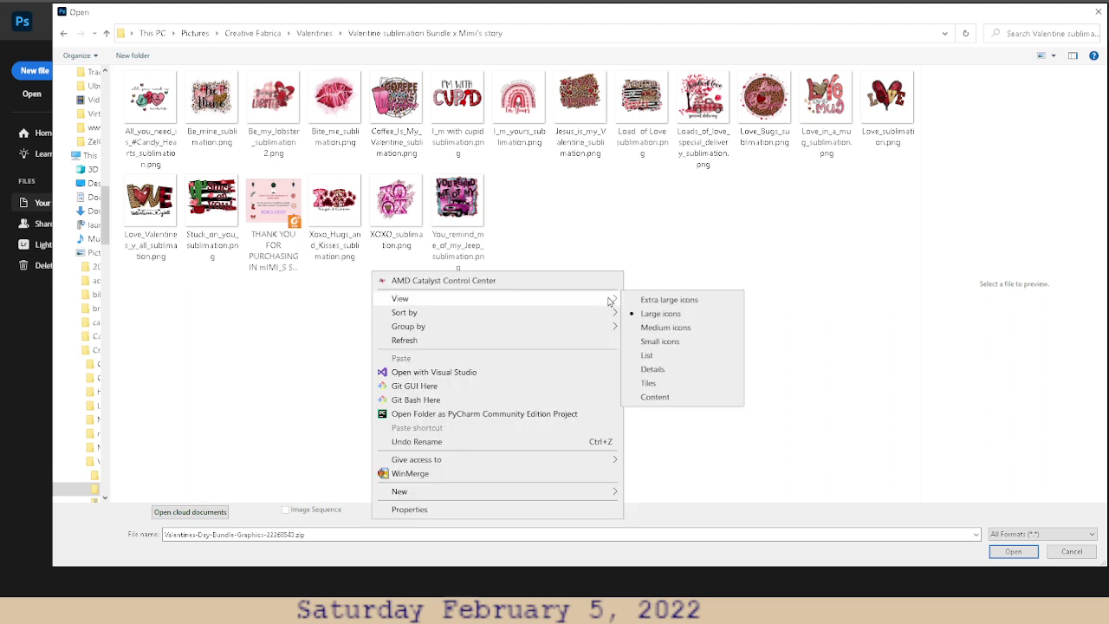
{"action": "left_click", "coordinate": [668, 300]}
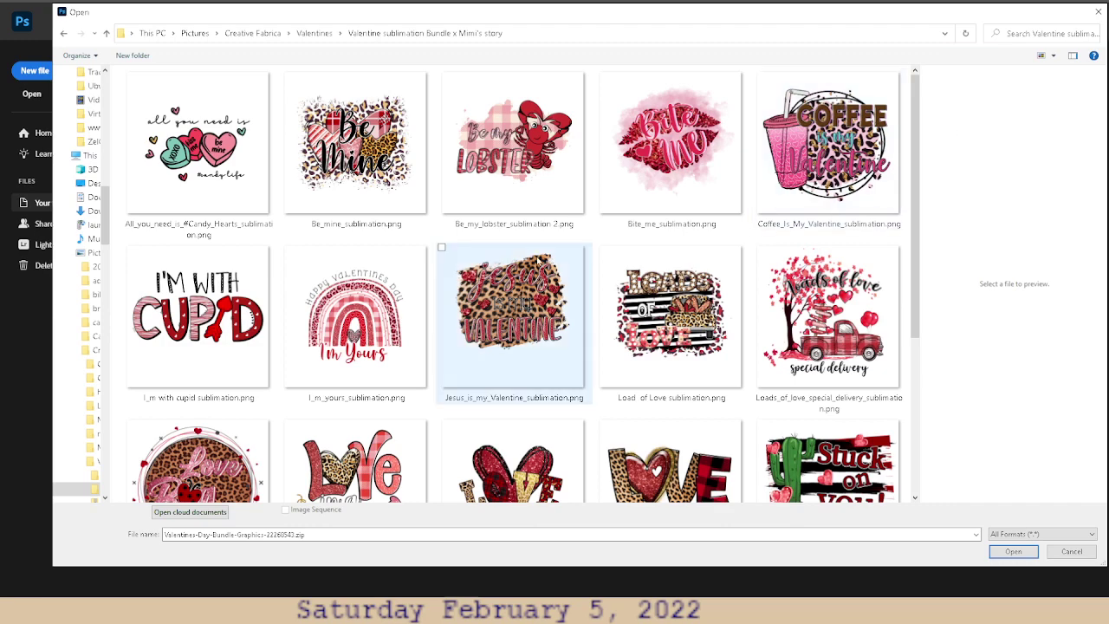
- Browse the Valentine graphics and open Coffee_Is_My_Valentine_sublimation.png
{"action": "scroll", "coordinate": [520, 329], "scroll_direction": "down", "scroll_amount": 3}
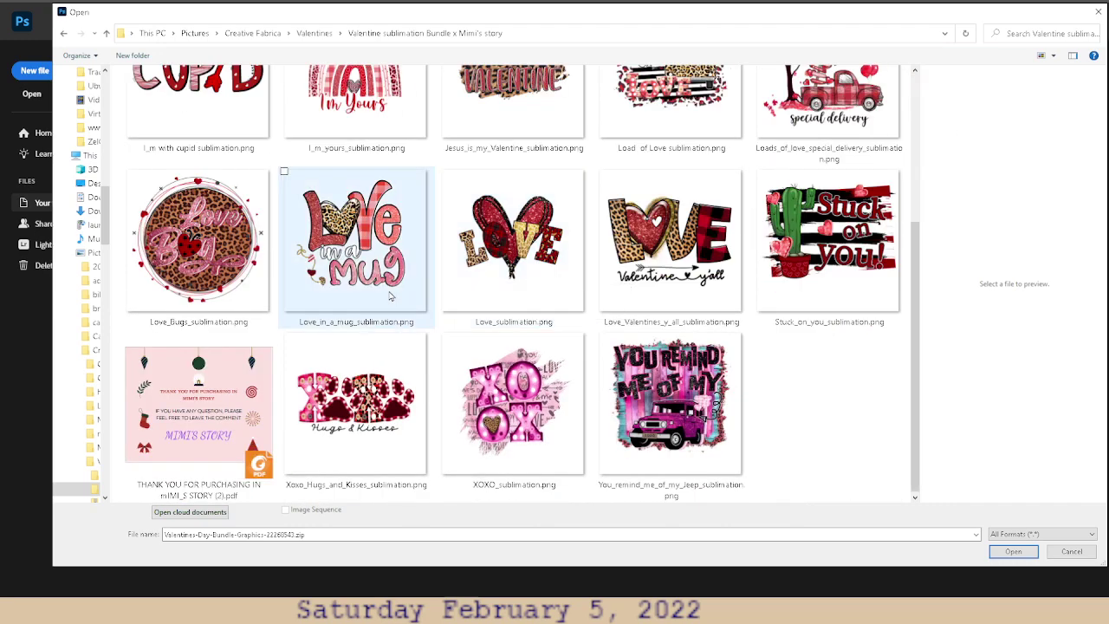
{"action": "scroll", "coordinate": [390, 296], "scroll_direction": "up", "scroll_amount": 3}
{"action": "scroll", "coordinate": [389, 296], "scroll_direction": "down", "scroll_amount": 3}
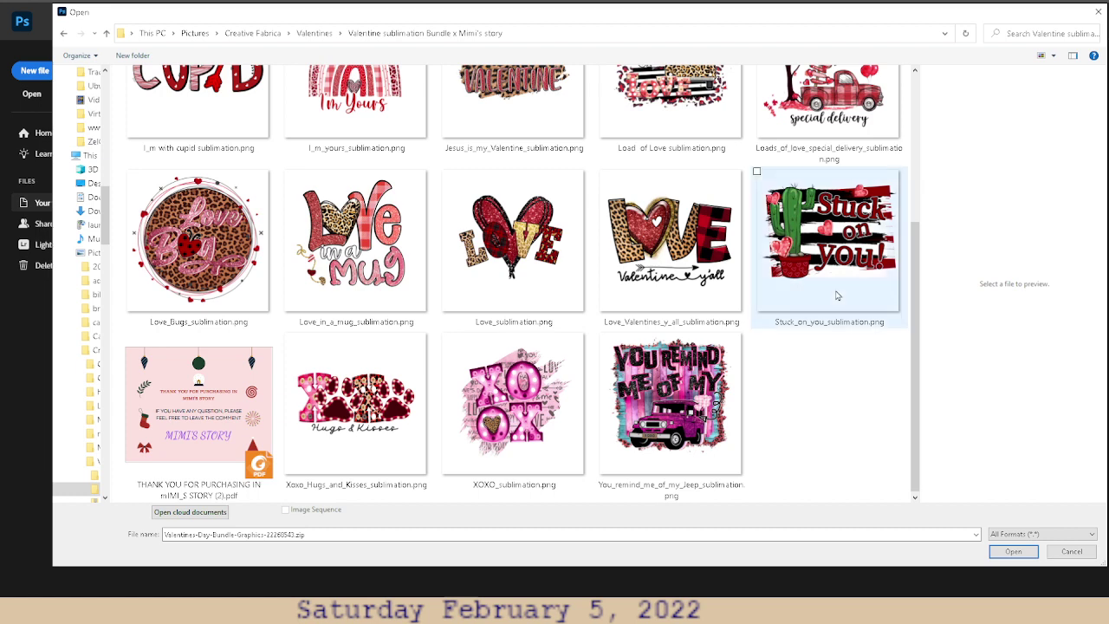
{"action": "scroll", "coordinate": [777, 409], "scroll_direction": "up", "scroll_amount": 3}
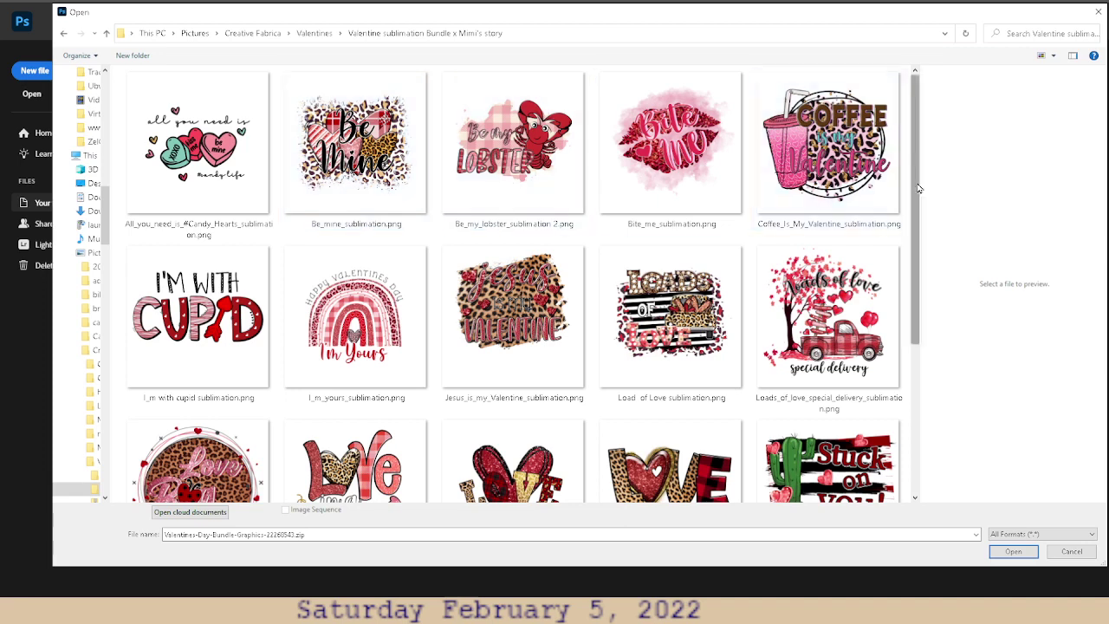
{"action": "left_click", "coordinate": [829, 143]}
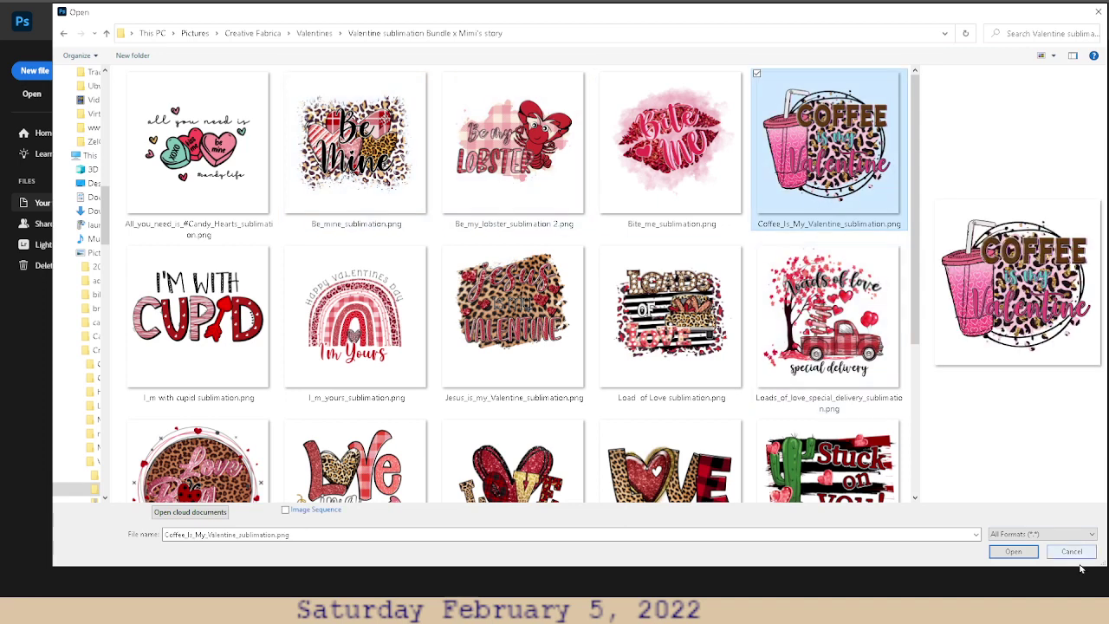
{"action": "left_click", "coordinate": [1012, 552]}
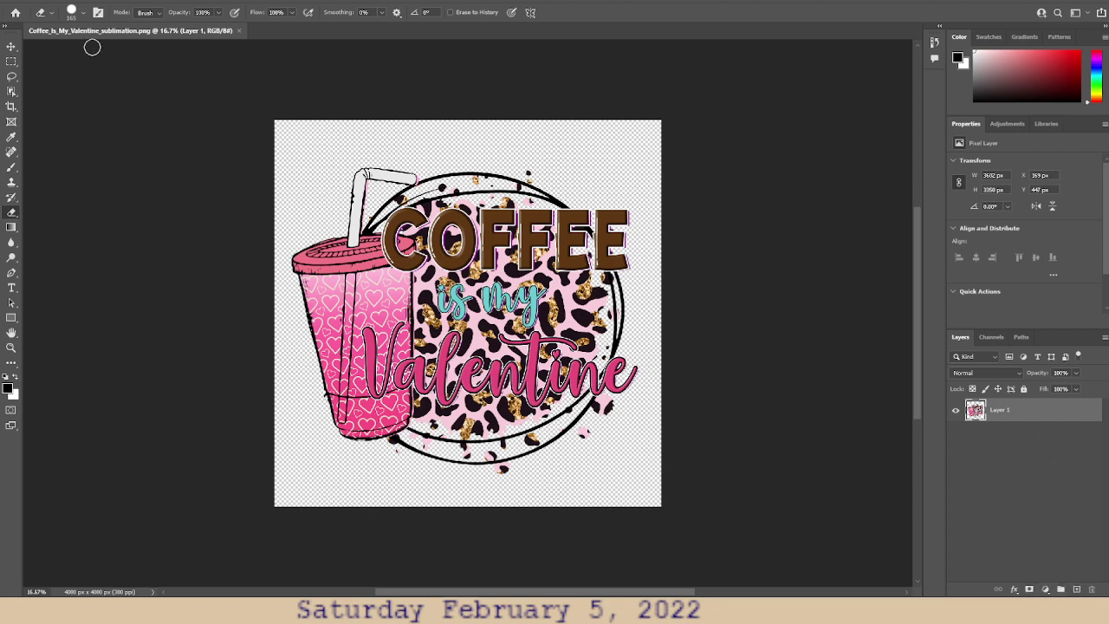
- Add a new layer above the coffee artwork, keeping the default name and Normal mode at 100% opacity
{"action": "left_click", "coordinate": [98, 2]}
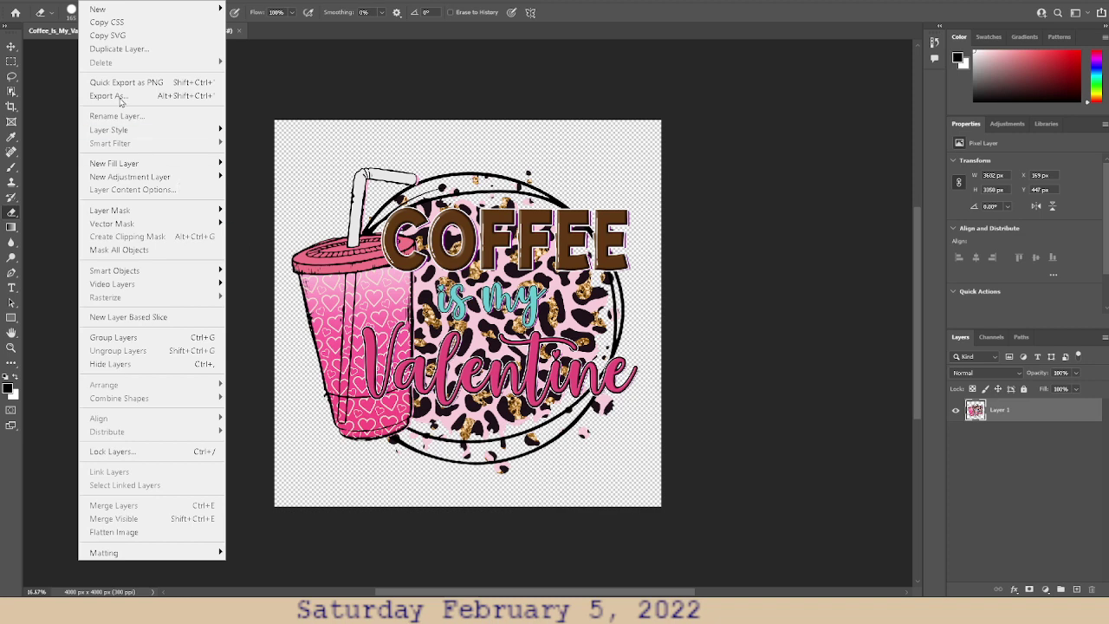
{"action": "mouse_move", "coordinate": [117, 10]}
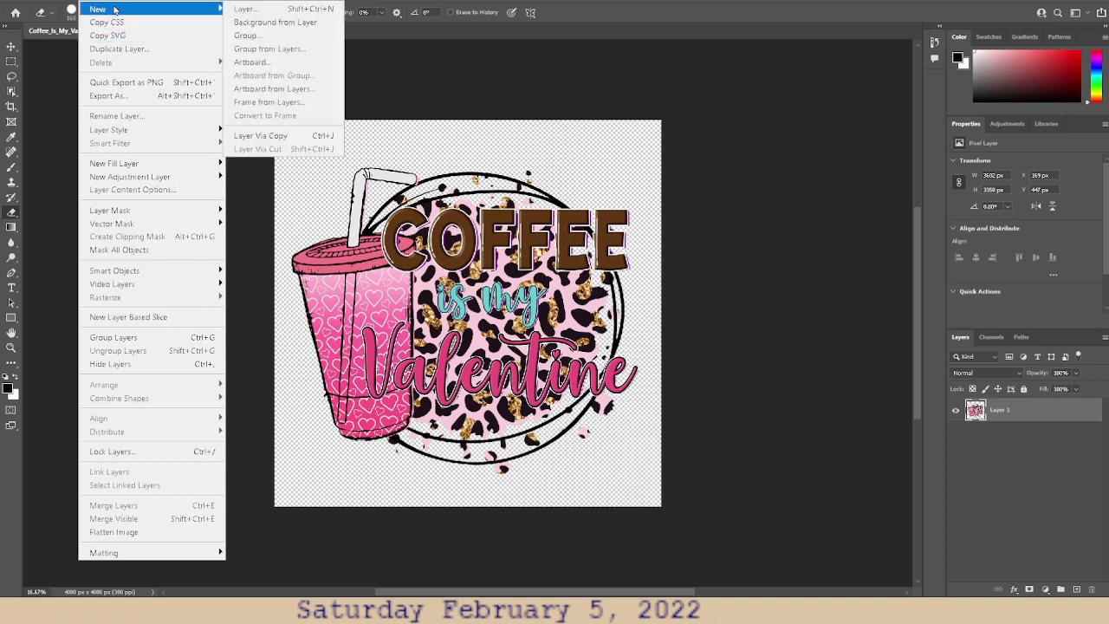
{"action": "left_click", "coordinate": [304, 9]}
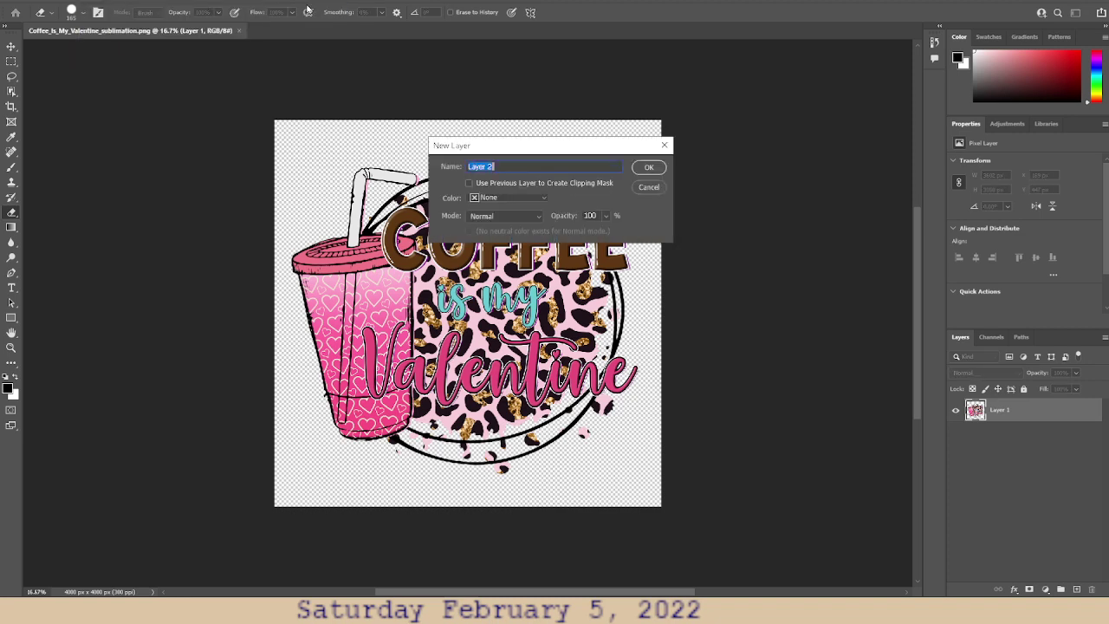
{"action": "left_click", "coordinate": [652, 172]}
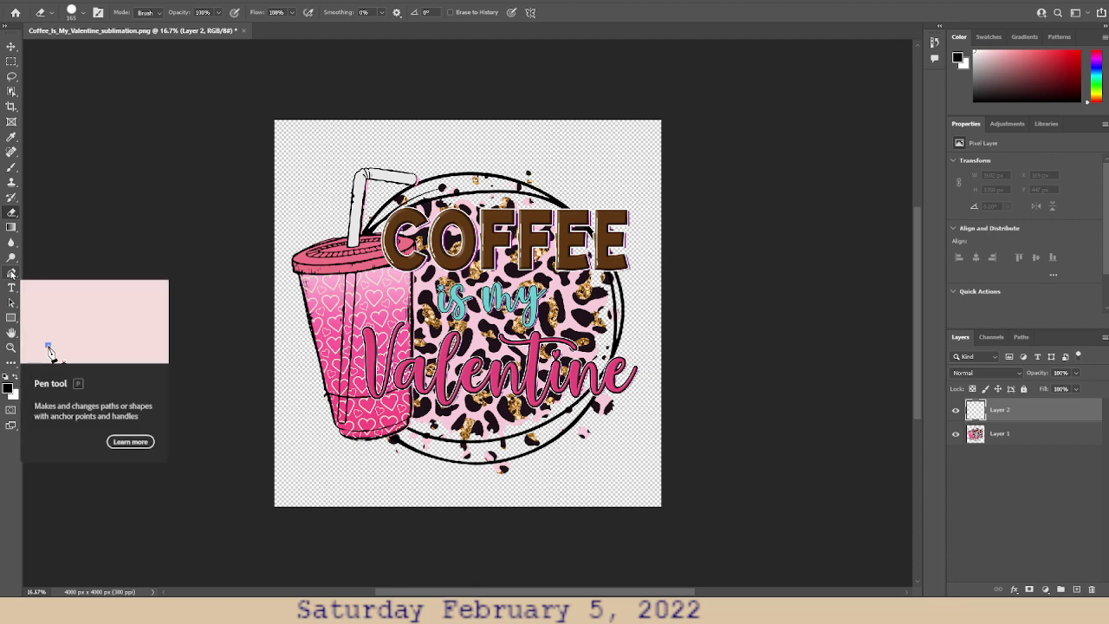
- Look through the brush, eraser, gradient, blur, healing, eyedropper, dodge and clone stamp tool groups for the needed tool
{"action": "left_click", "coordinate": [11, 167]}
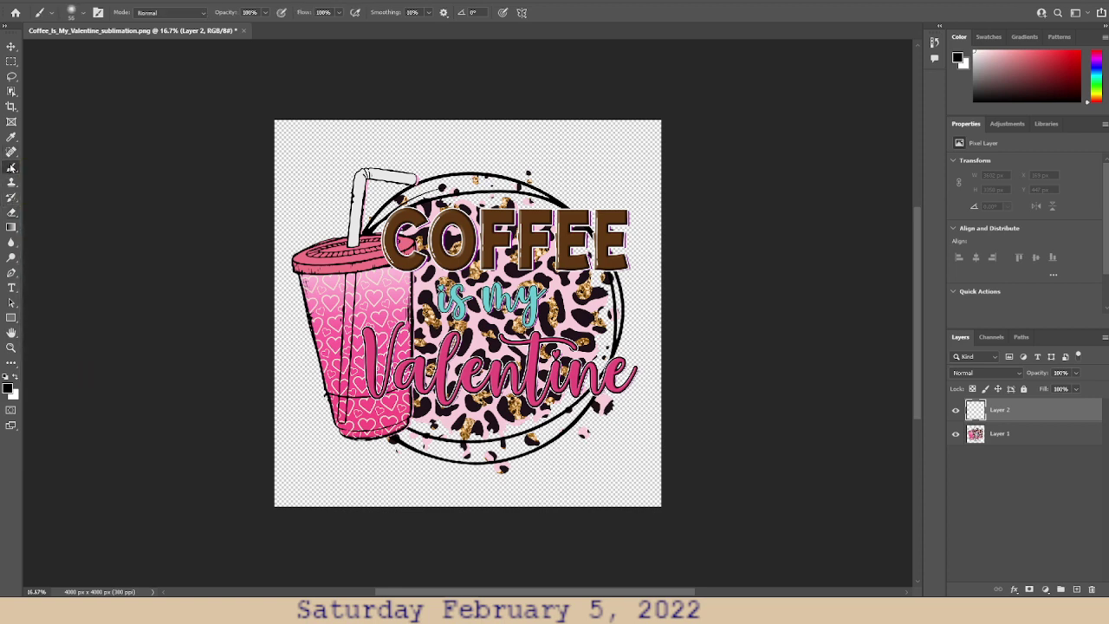
{"action": "right_click", "coordinate": [13, 168]}
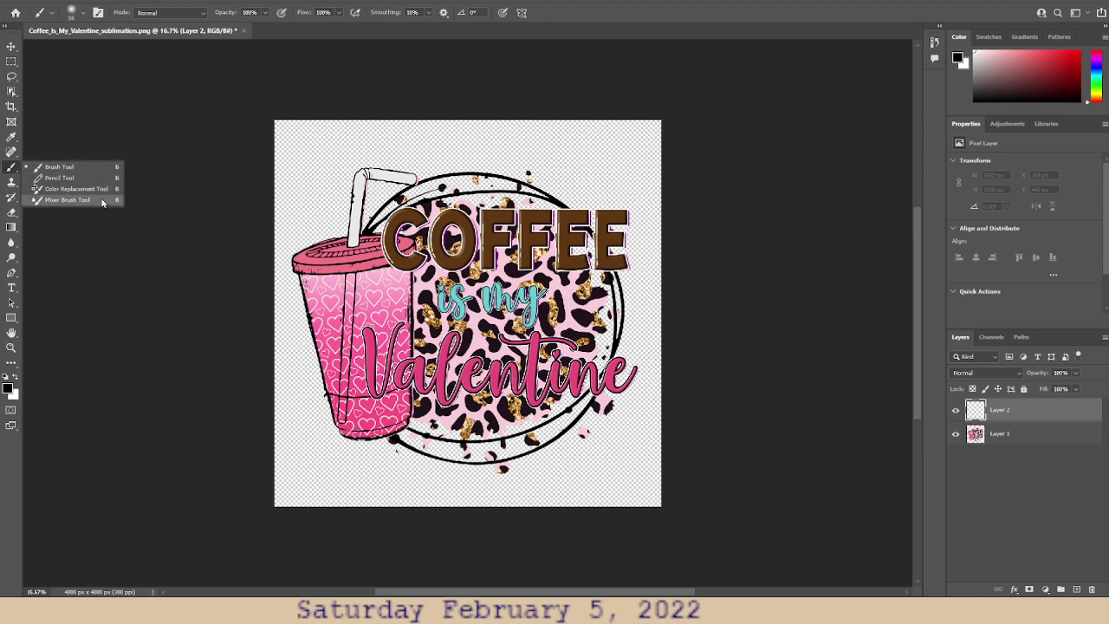
{"action": "left_click", "coordinate": [11, 214]}
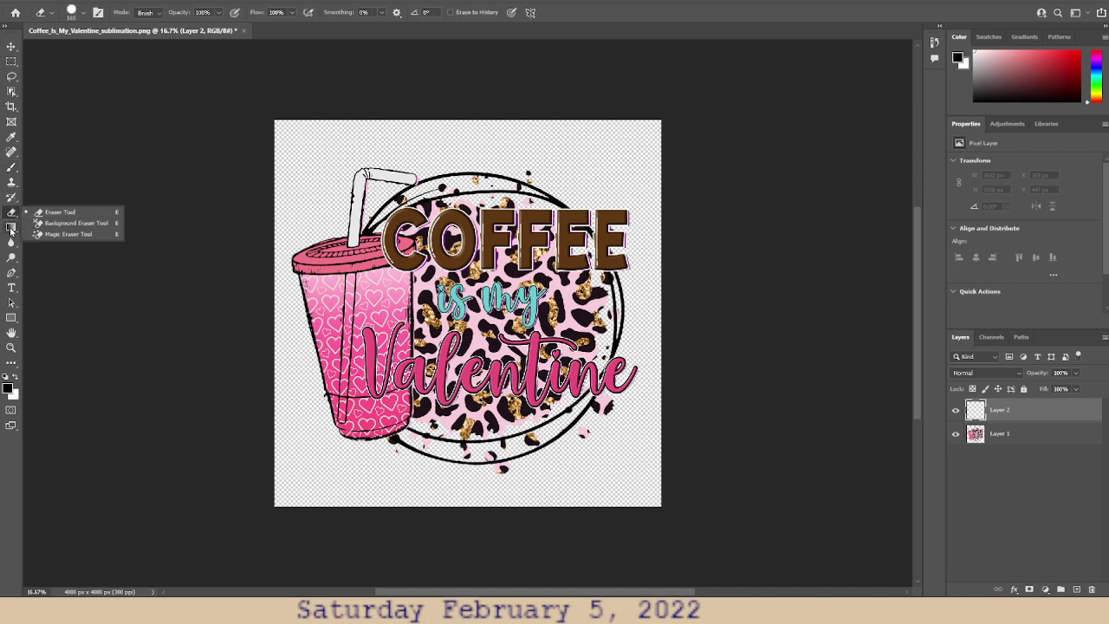
{"action": "left_click", "coordinate": [11, 227]}
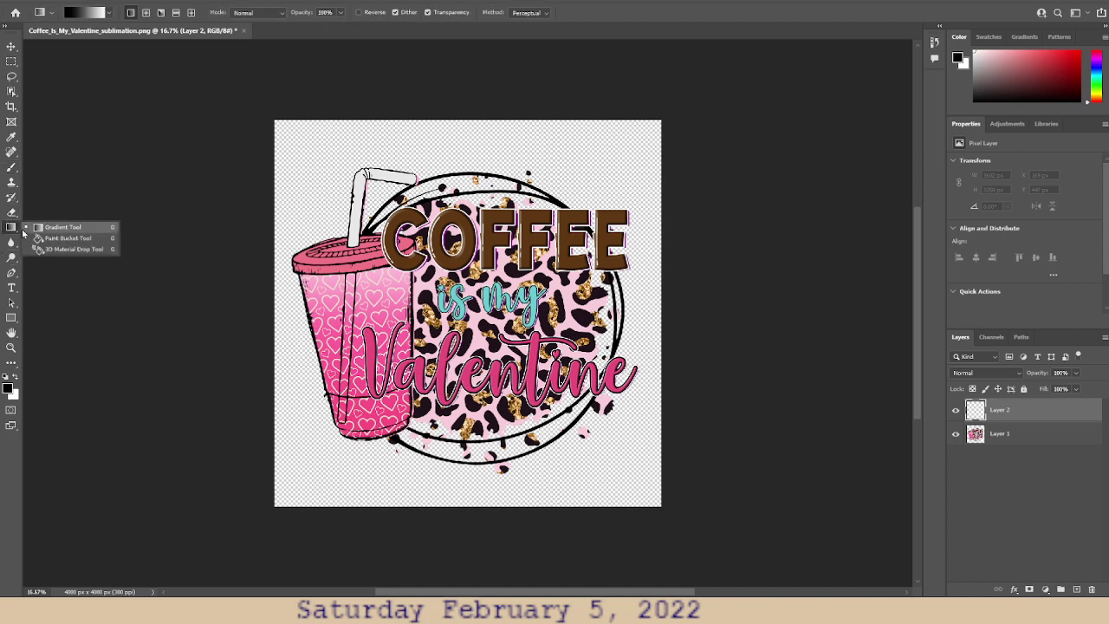
{"action": "left_click", "coordinate": [10, 245]}
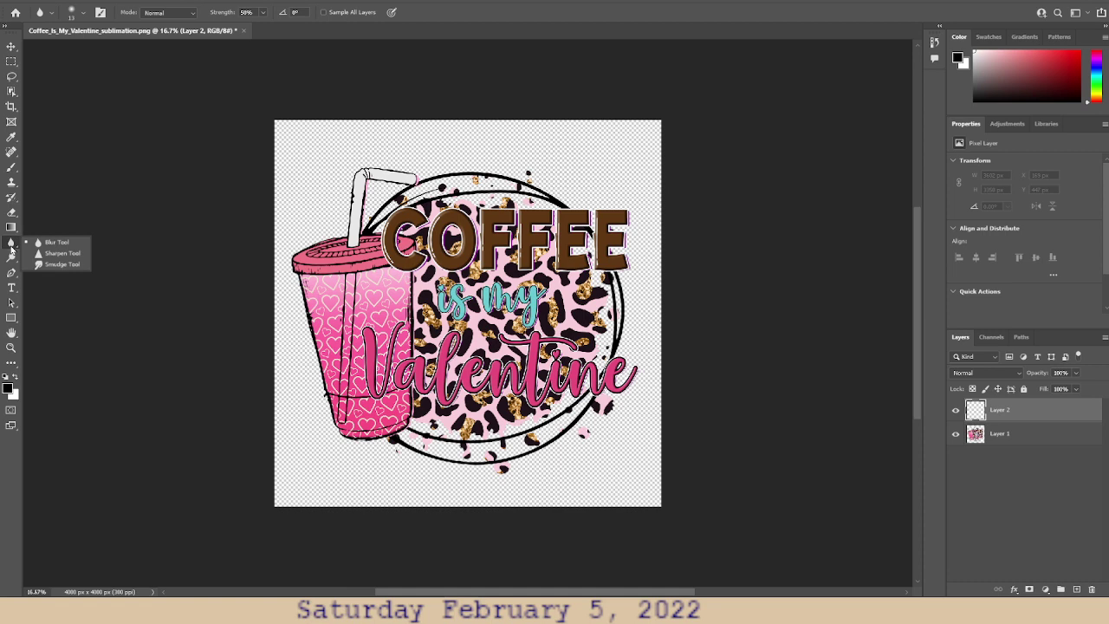
{"action": "left_click", "coordinate": [11, 151]}
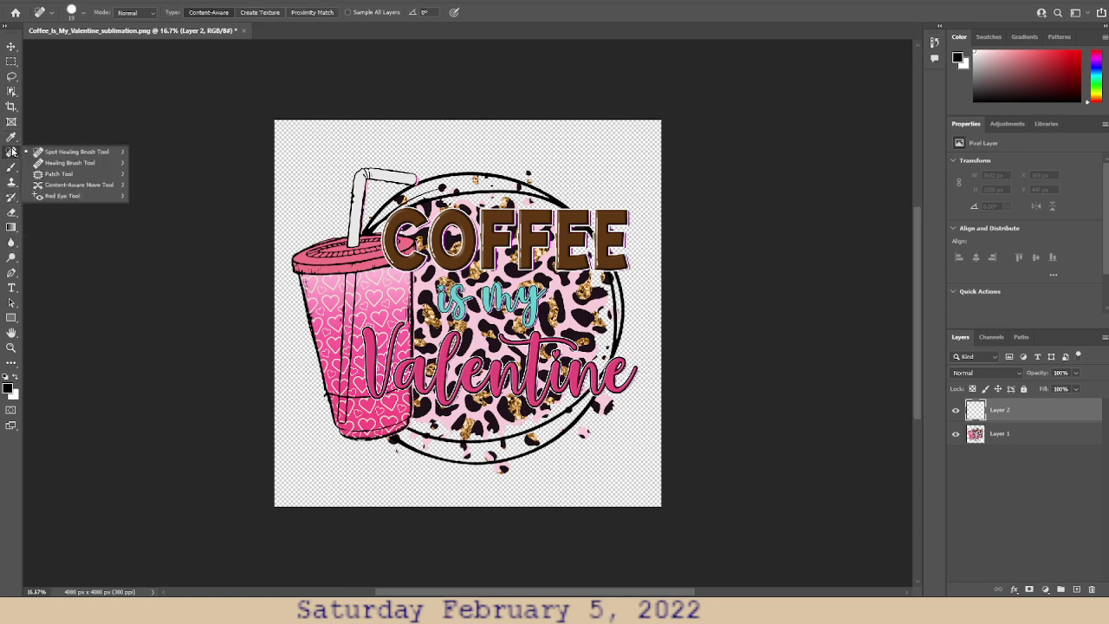
{"action": "left_click", "coordinate": [15, 138]}
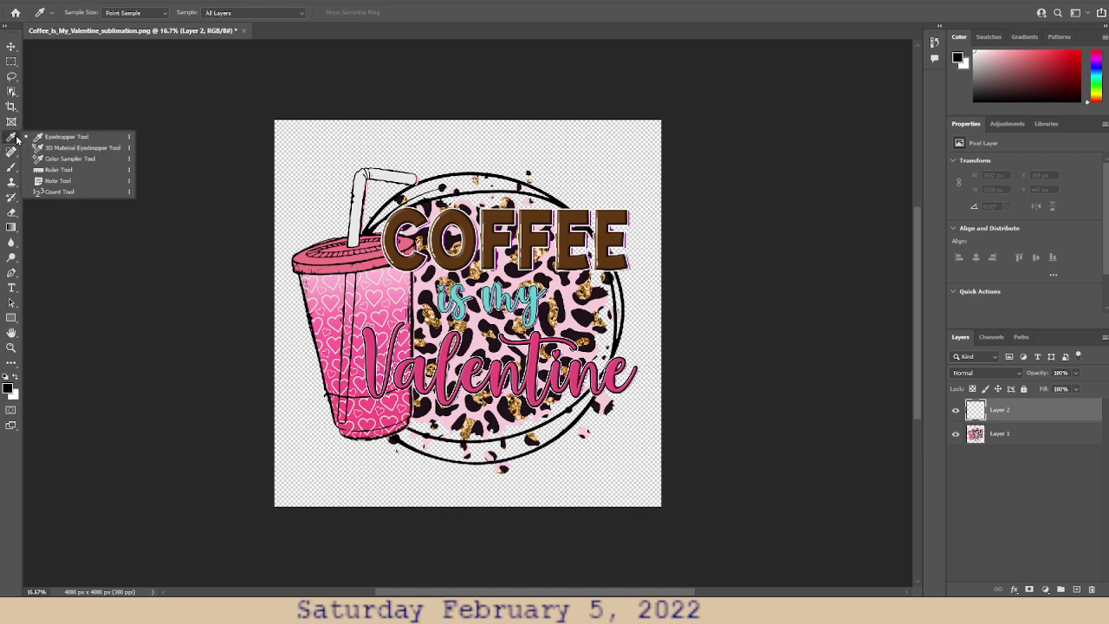
{"action": "left_click", "coordinate": [12, 257]}
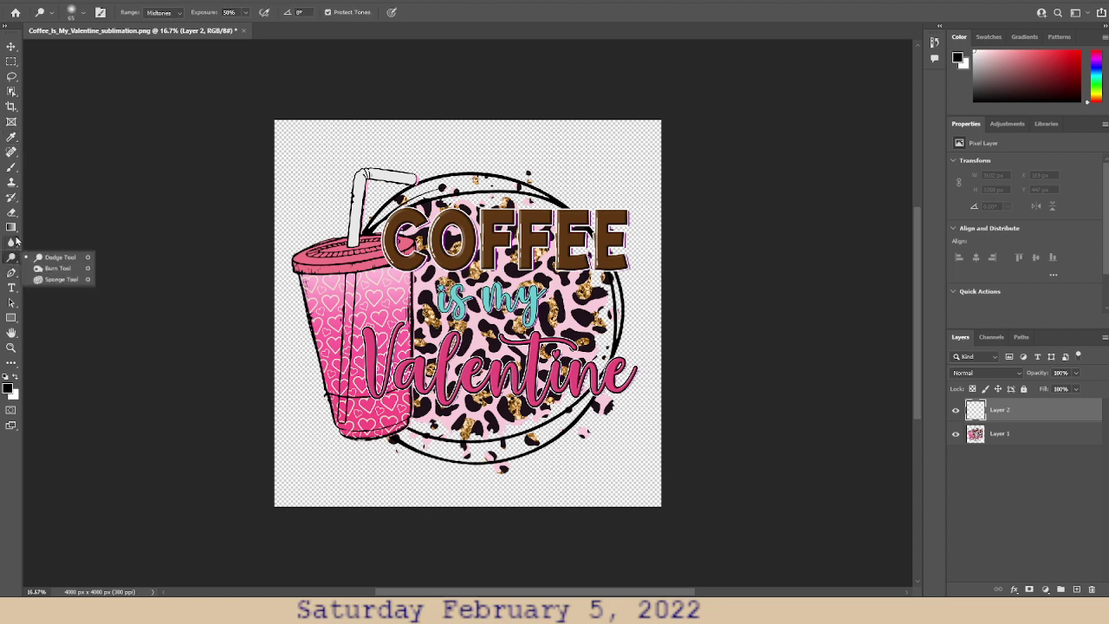
{"action": "left_click", "coordinate": [15, 242]}
{"action": "left_click", "coordinate": [12, 228]}
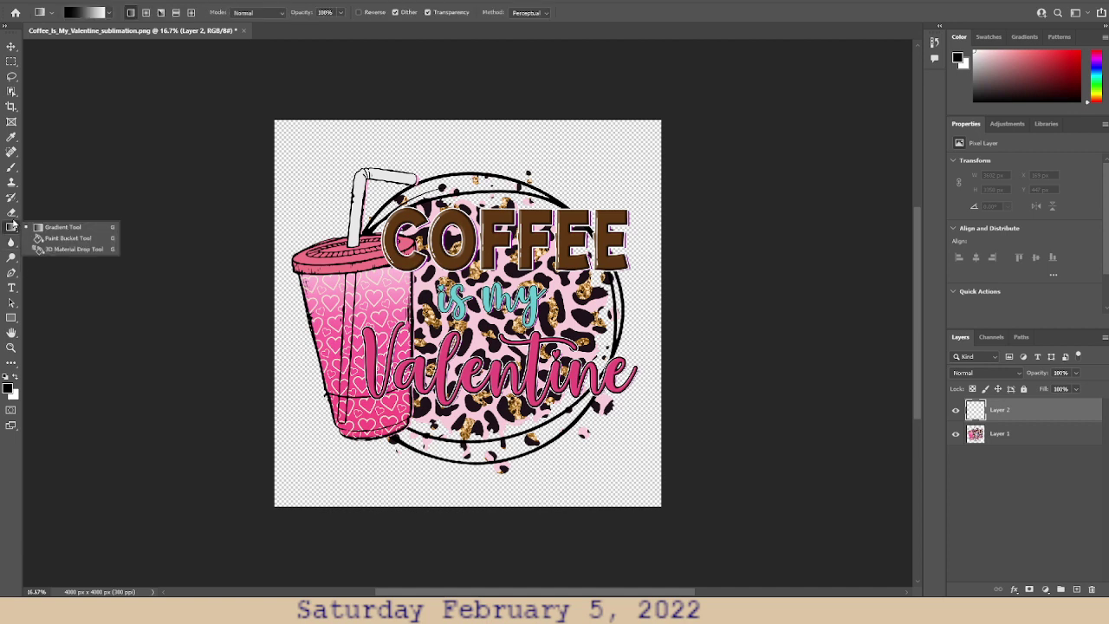
{"action": "left_click", "coordinate": [12, 213]}
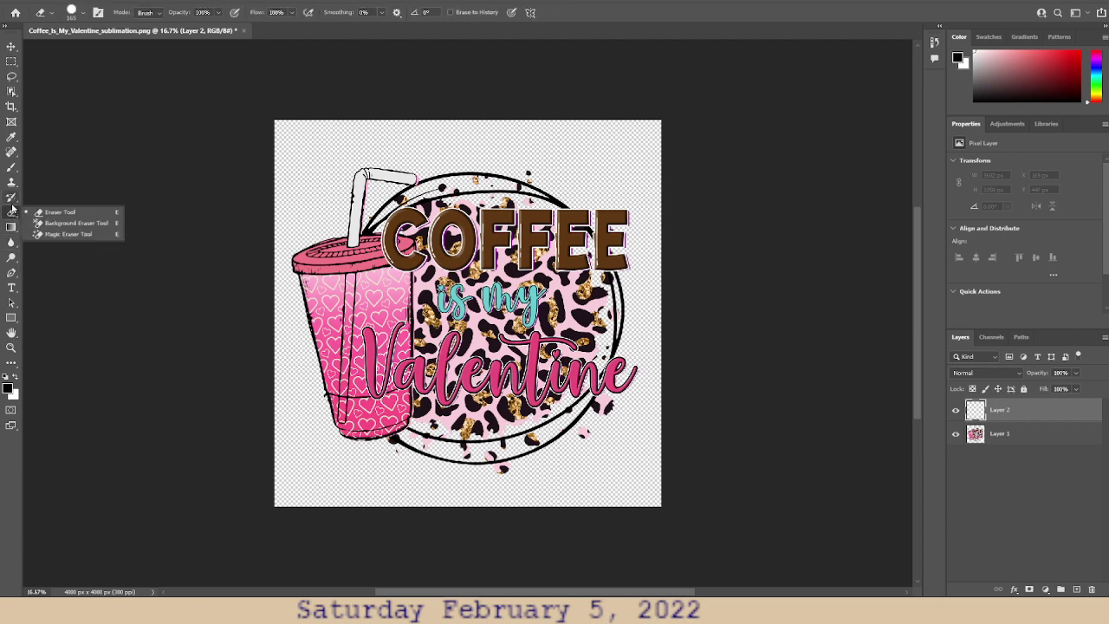
{"action": "left_click", "coordinate": [12, 197]}
{"action": "left_click", "coordinate": [11, 182]}
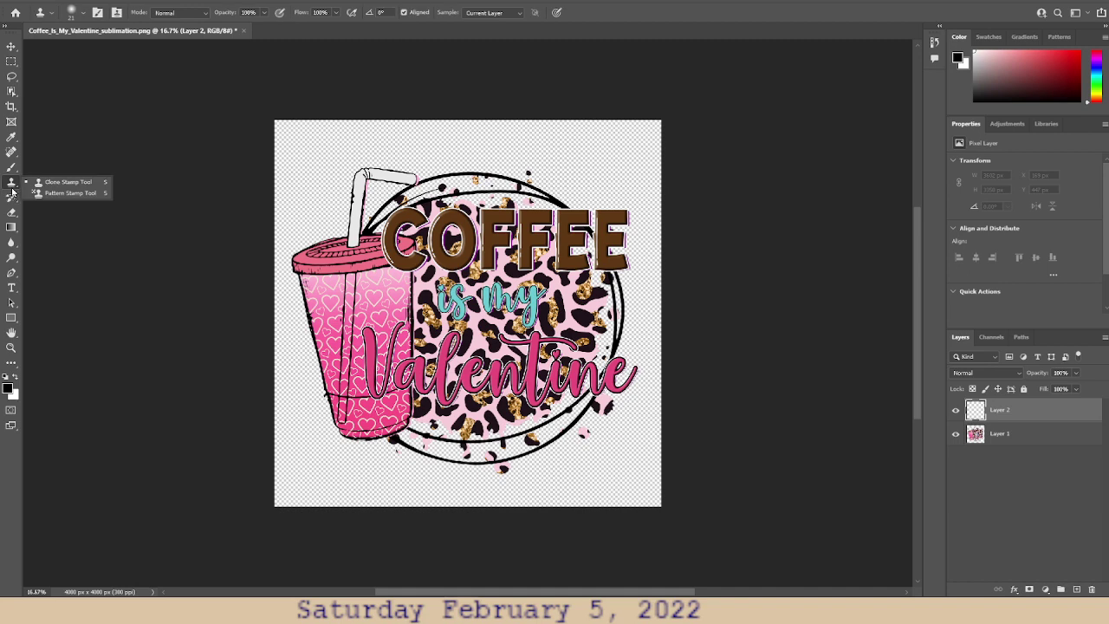
{"action": "left_click", "coordinate": [12, 168]}
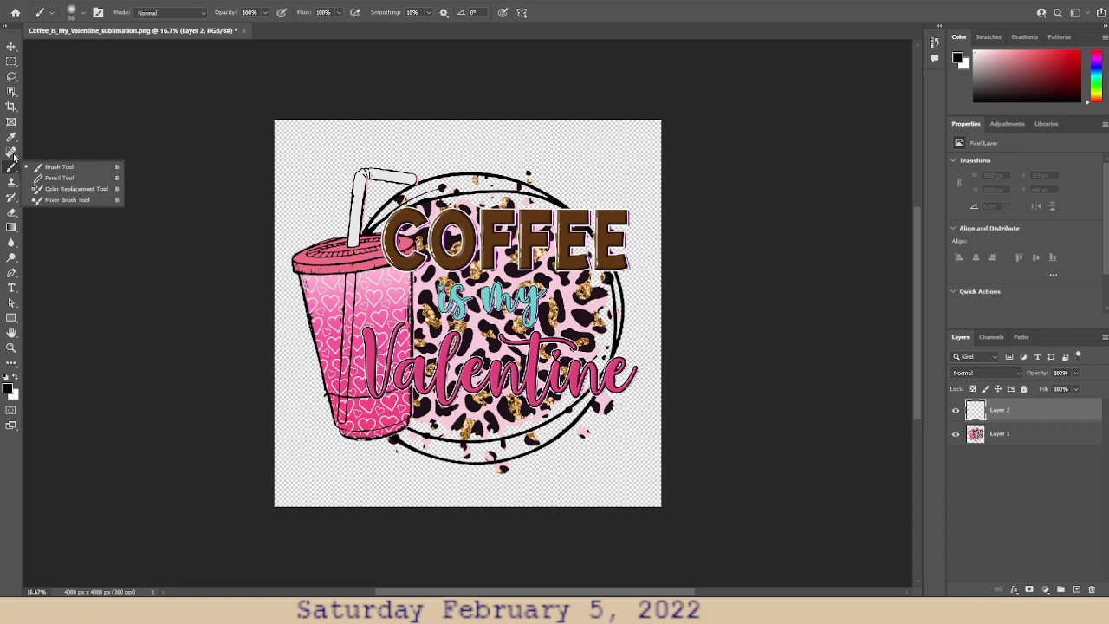
{"action": "left_click", "coordinate": [12, 152]}
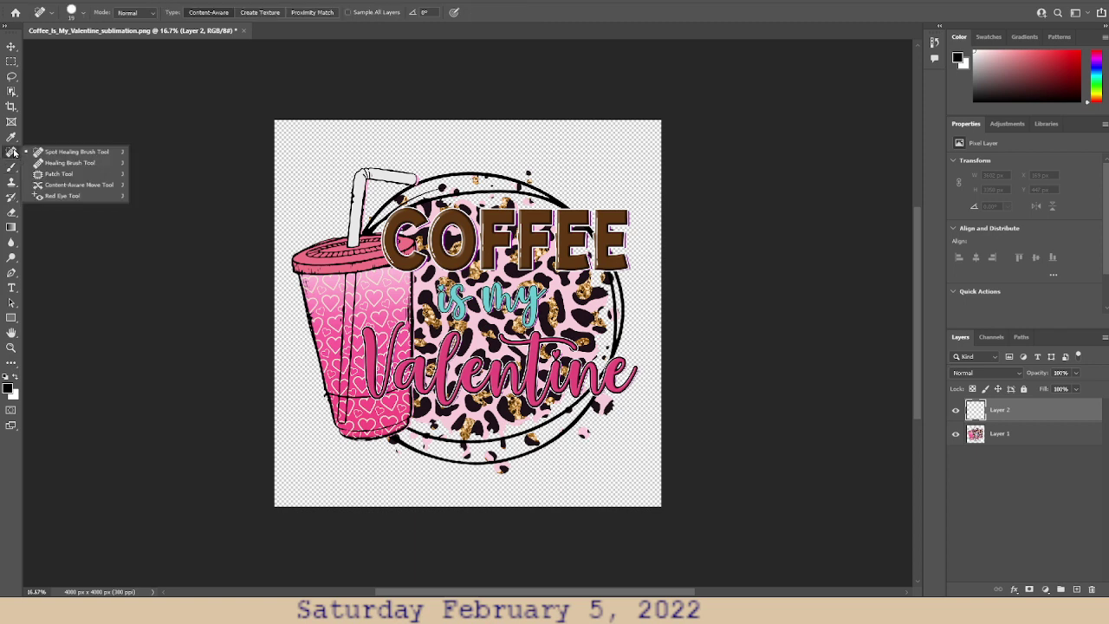
{"action": "left_click", "coordinate": [14, 137]}
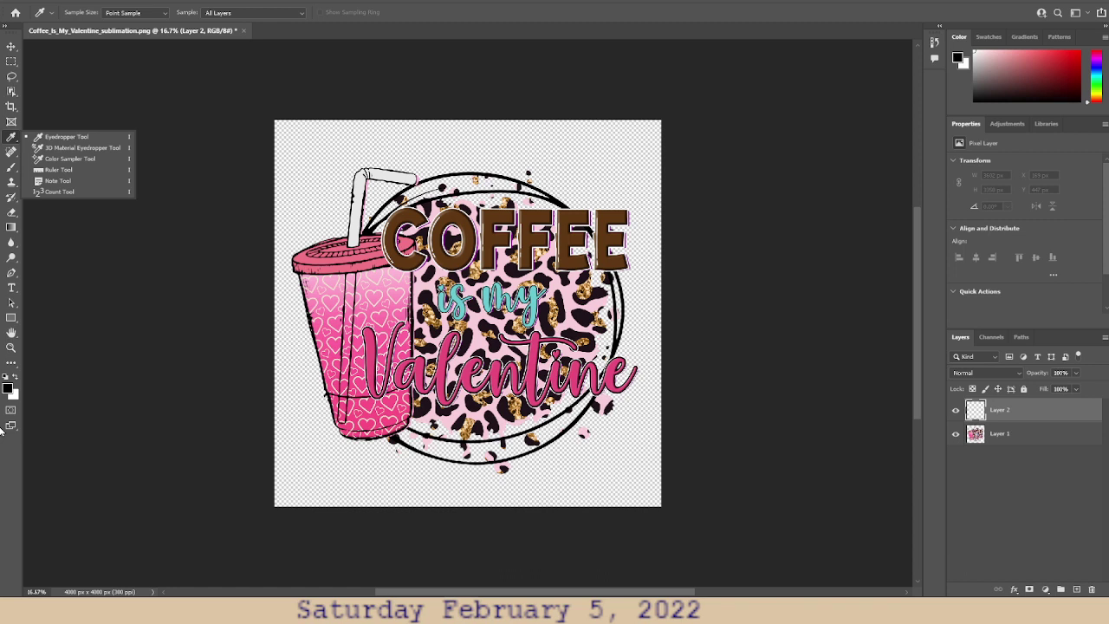
- Look through the full tool list in the Customize Toolbar dialog for the needed tool, and leave the toolbar layout as it is
{"action": "left_click", "coordinate": [11, 364]}
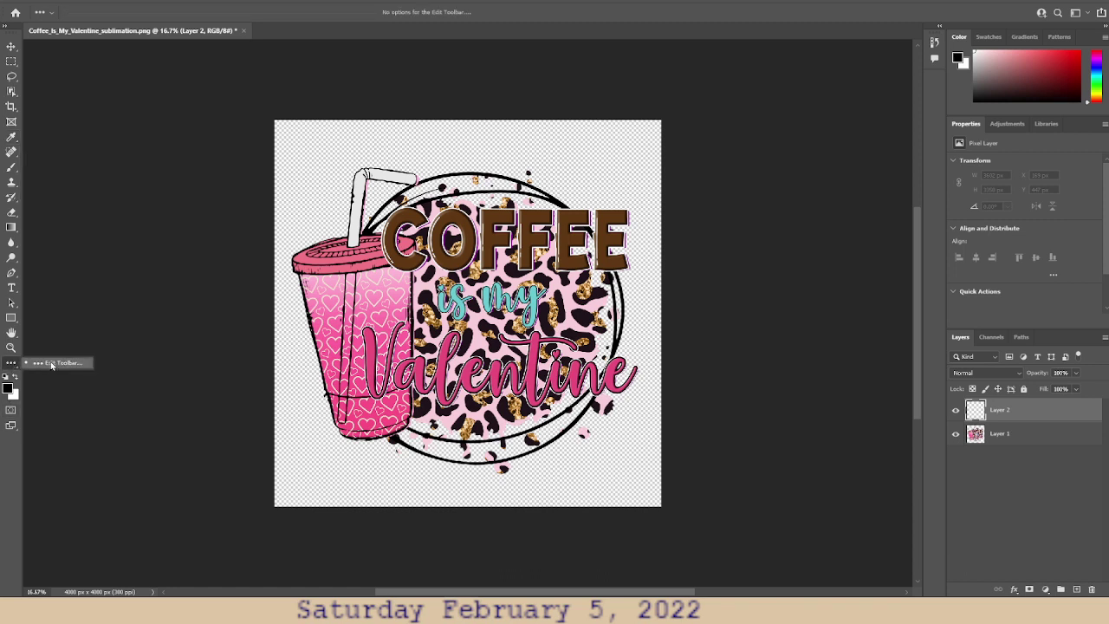
{"action": "left_click", "coordinate": [51, 362]}
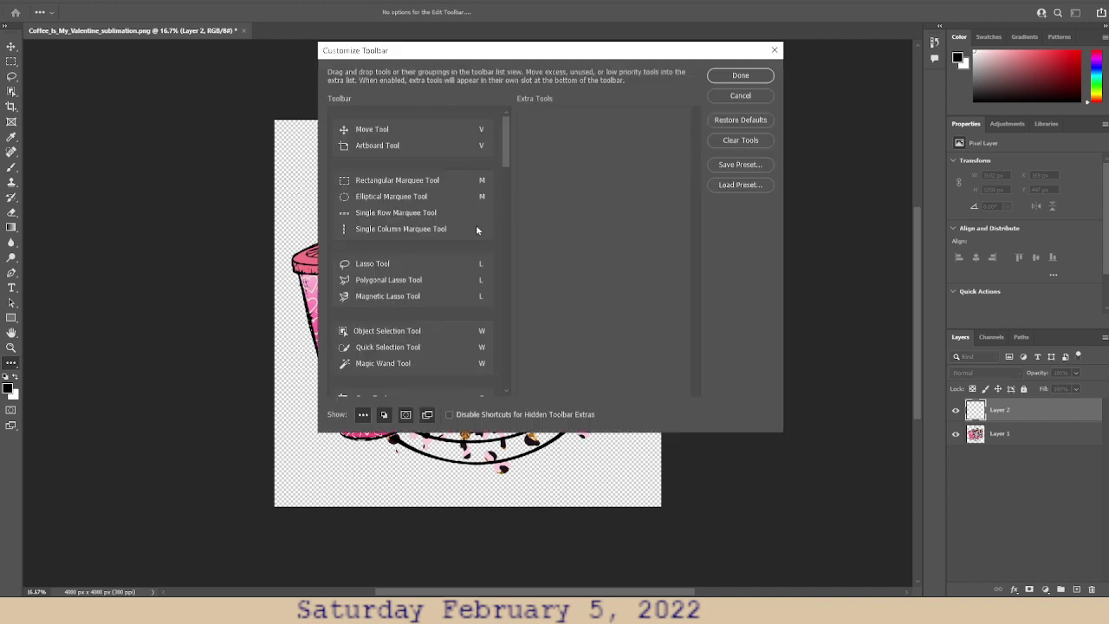
{"action": "scroll", "coordinate": [477, 230], "scroll_direction": "down", "scroll_amount": 3}
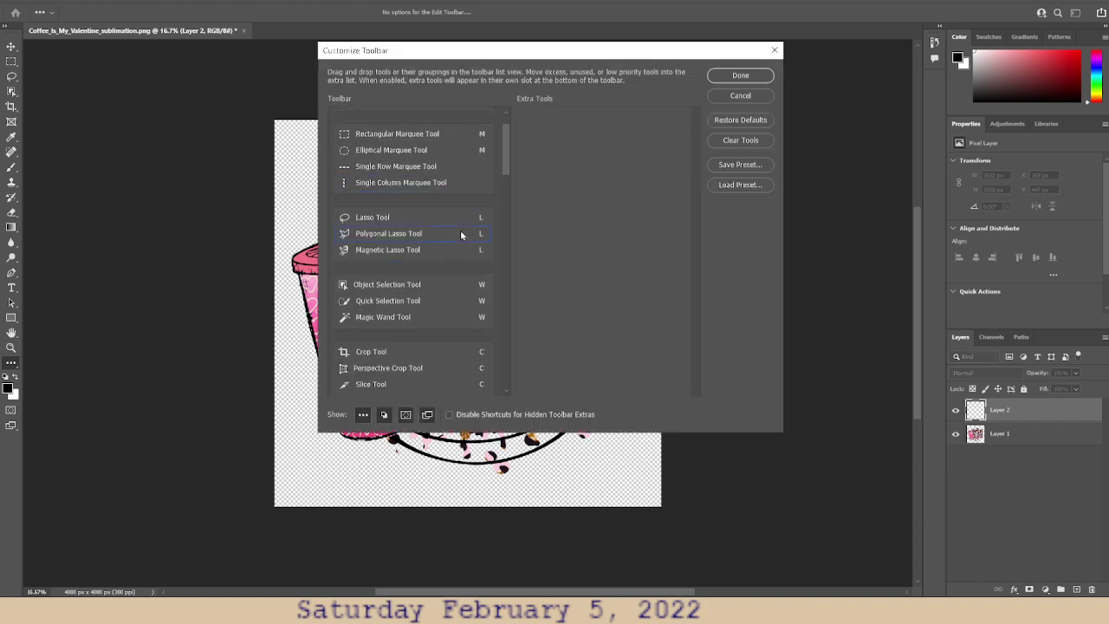
{"action": "scroll", "coordinate": [461, 235], "scroll_direction": "down", "scroll_amount": 6}
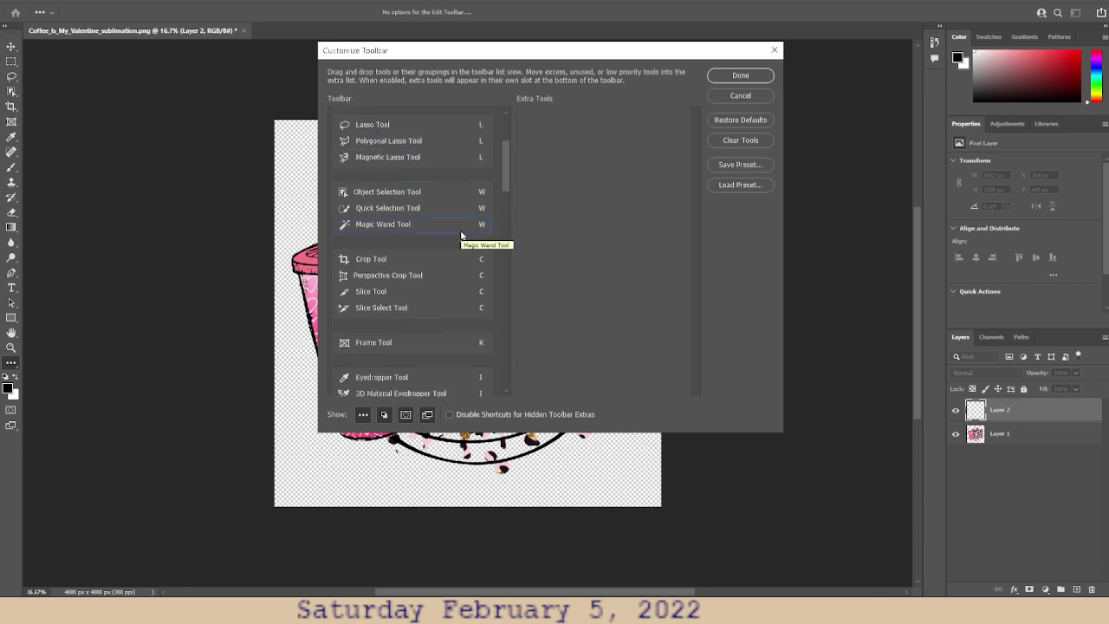
{"action": "scroll", "coordinate": [461, 234], "scroll_direction": "down", "scroll_amount": 3}
{"action": "scroll", "coordinate": [460, 235], "scroll_direction": "down", "scroll_amount": 3}
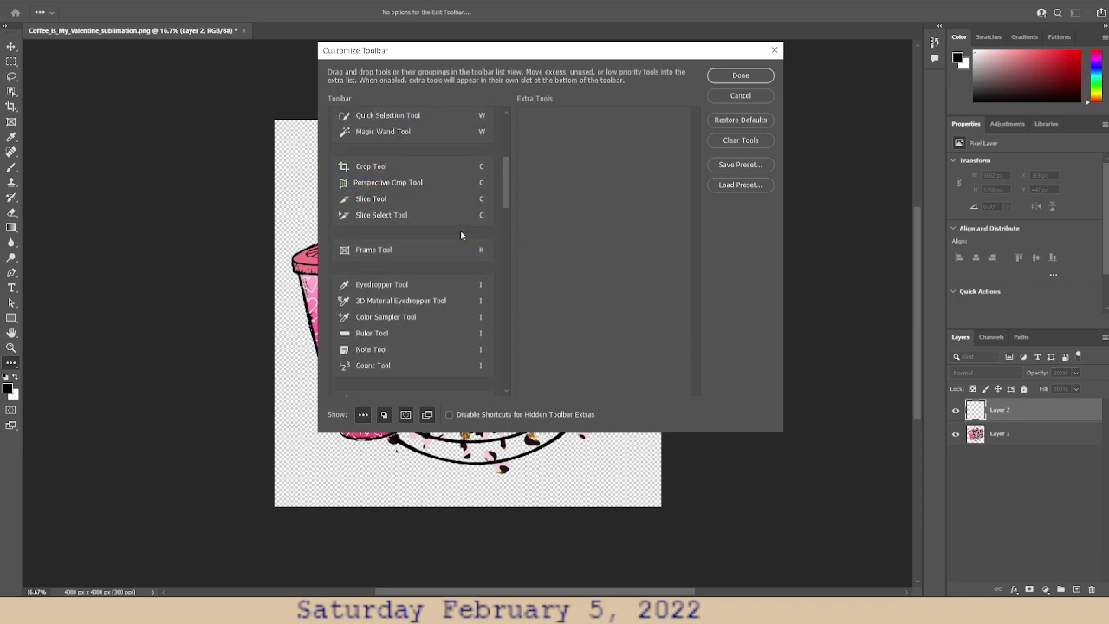
{"action": "scroll", "coordinate": [461, 234], "scroll_direction": "down", "scroll_amount": 3}
{"action": "scroll", "coordinate": [461, 235], "scroll_direction": "down", "scroll_amount": 6}
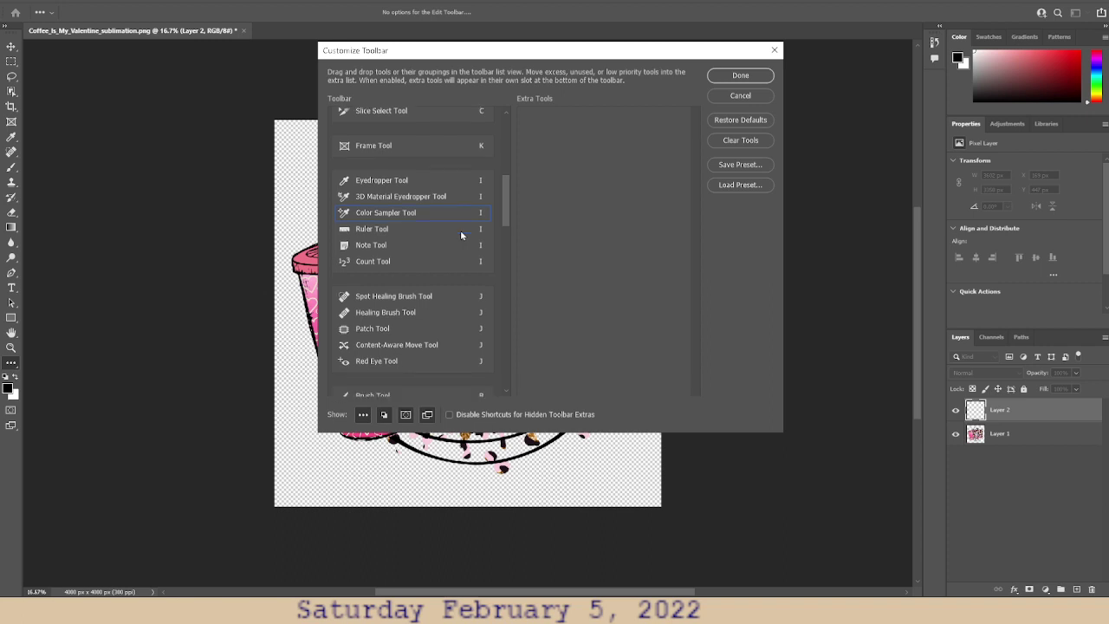
{"action": "scroll", "coordinate": [461, 234], "scroll_direction": "down", "scroll_amount": 3}
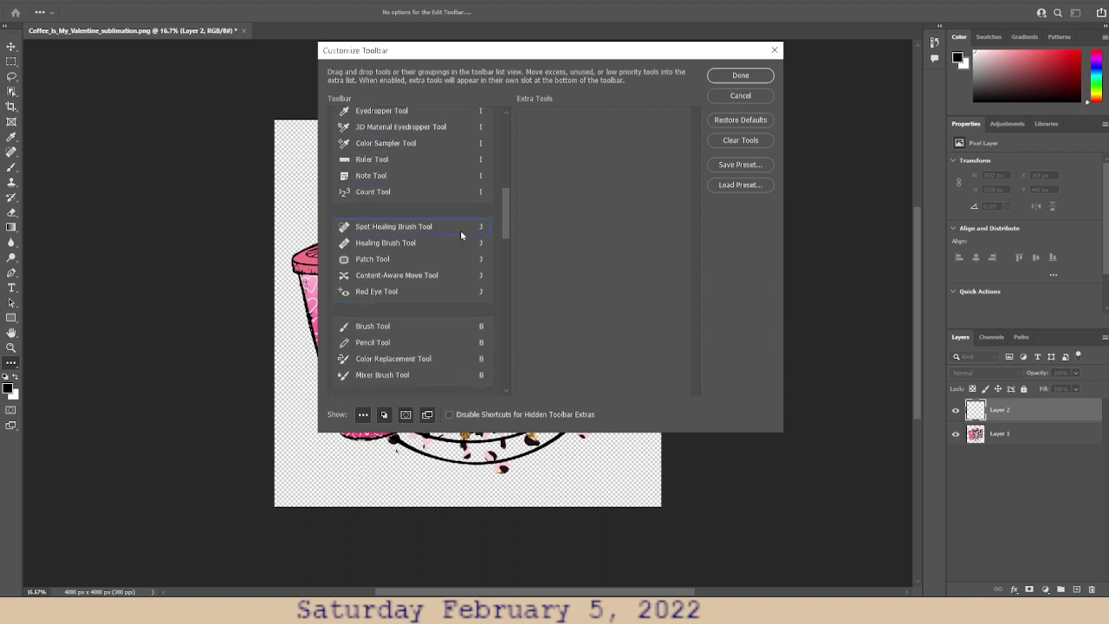
{"action": "scroll", "coordinate": [461, 234], "scroll_direction": "down", "scroll_amount": 3}
{"action": "scroll", "coordinate": [461, 235], "scroll_direction": "down", "scroll_amount": 1}
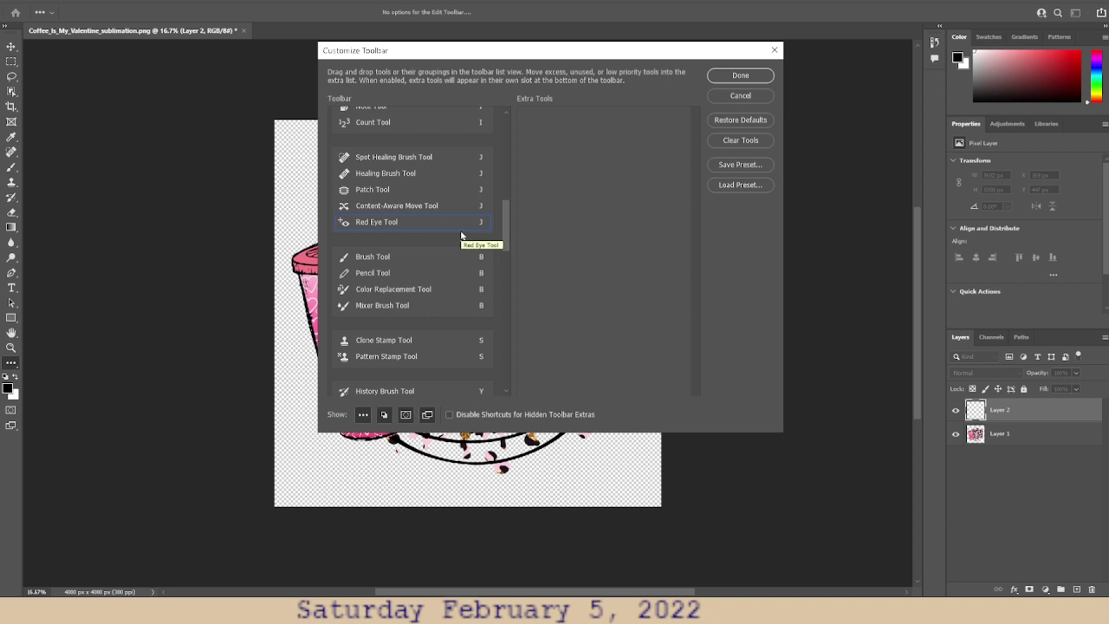
{"action": "scroll", "coordinate": [461, 235], "scroll_direction": "down", "scroll_amount": 4}
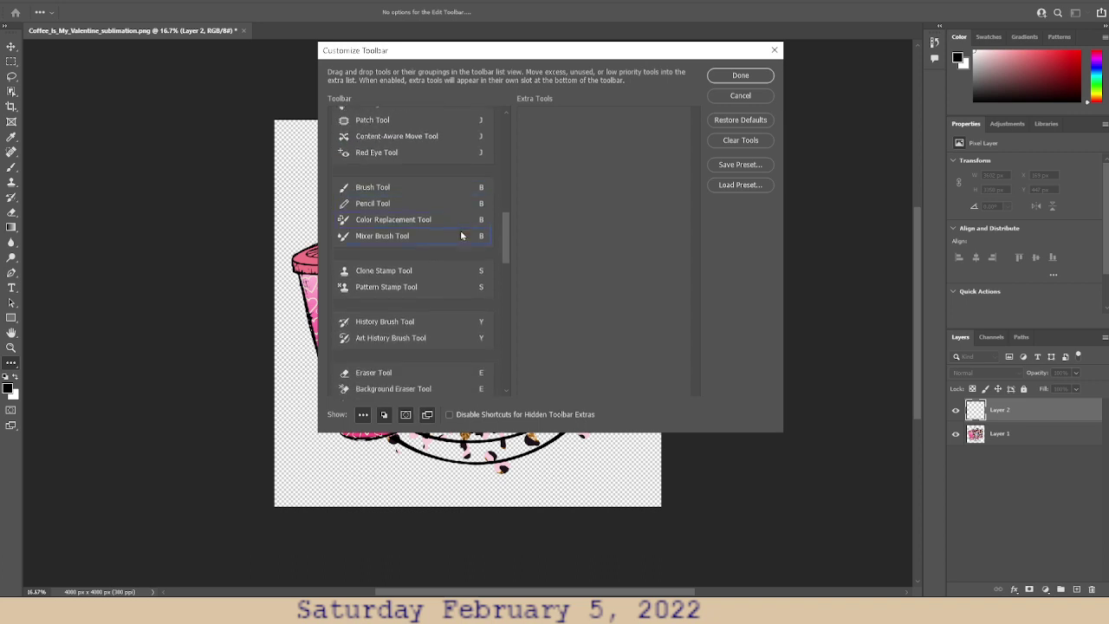
{"action": "scroll", "coordinate": [461, 235], "scroll_direction": "down", "scroll_amount": 3}
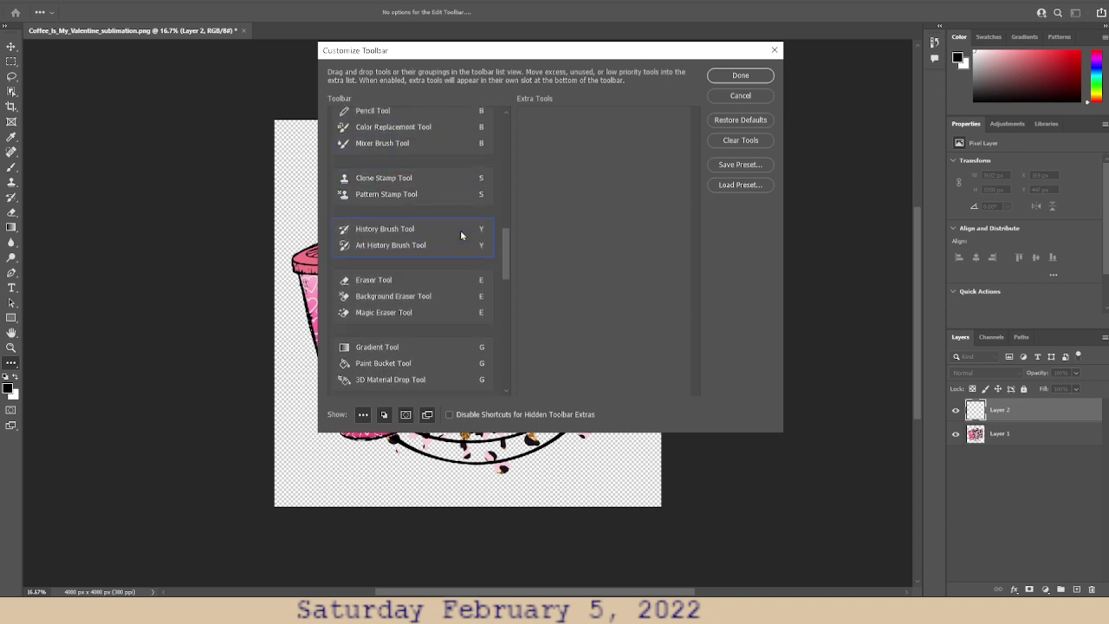
{"action": "scroll", "coordinate": [461, 234], "scroll_direction": "down", "scroll_amount": 3}
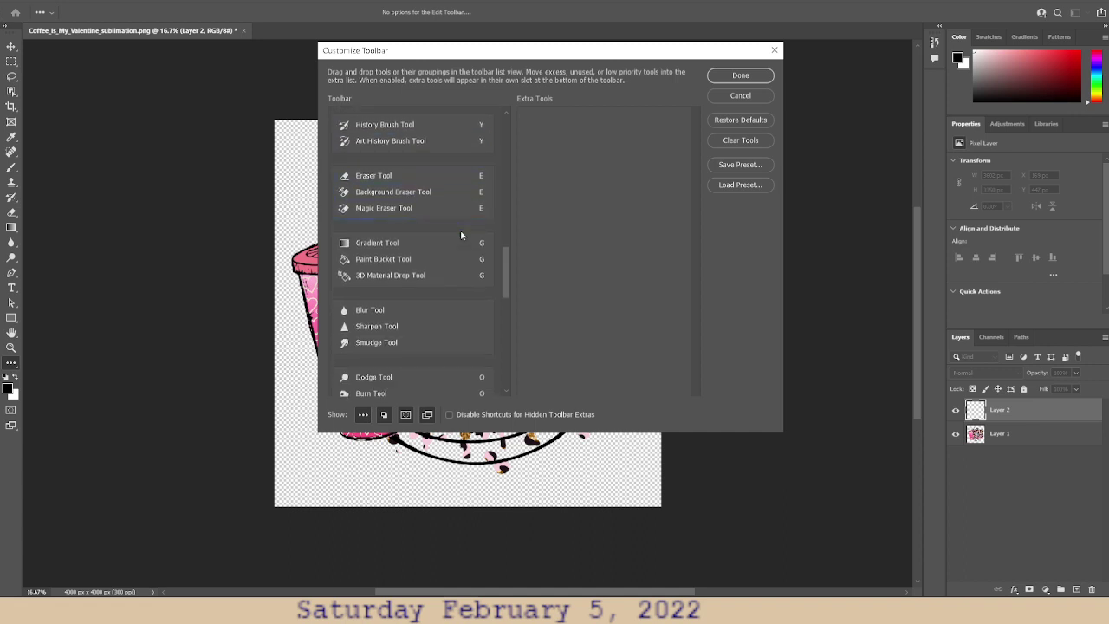
{"action": "scroll", "coordinate": [461, 235], "scroll_direction": "down", "scroll_amount": 4}
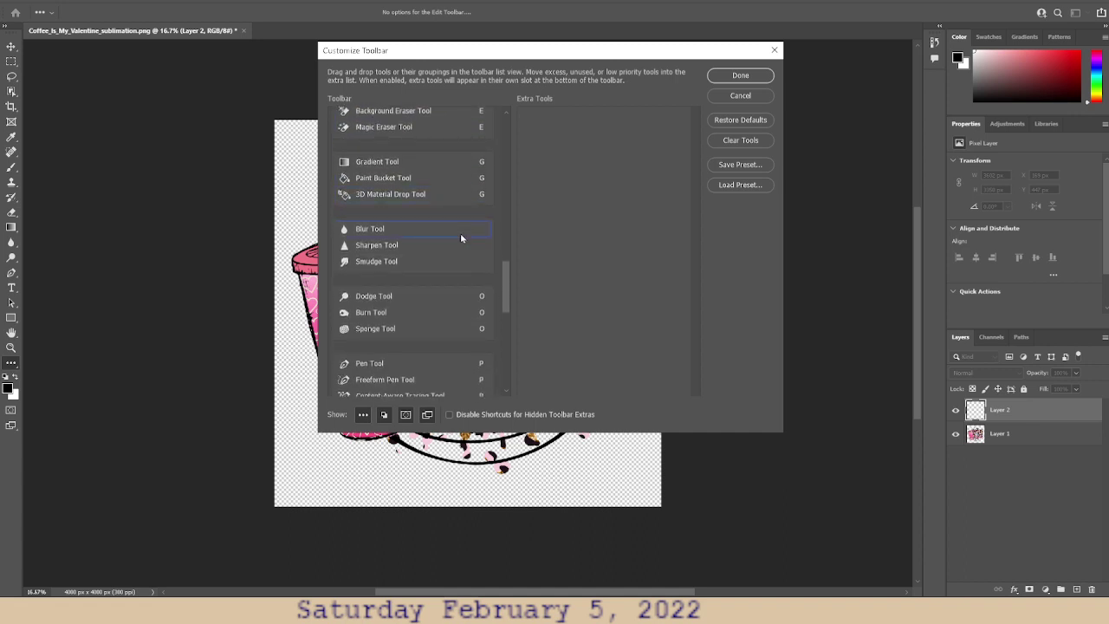
{"action": "scroll", "coordinate": [460, 233], "scroll_direction": "down", "scroll_amount": 3}
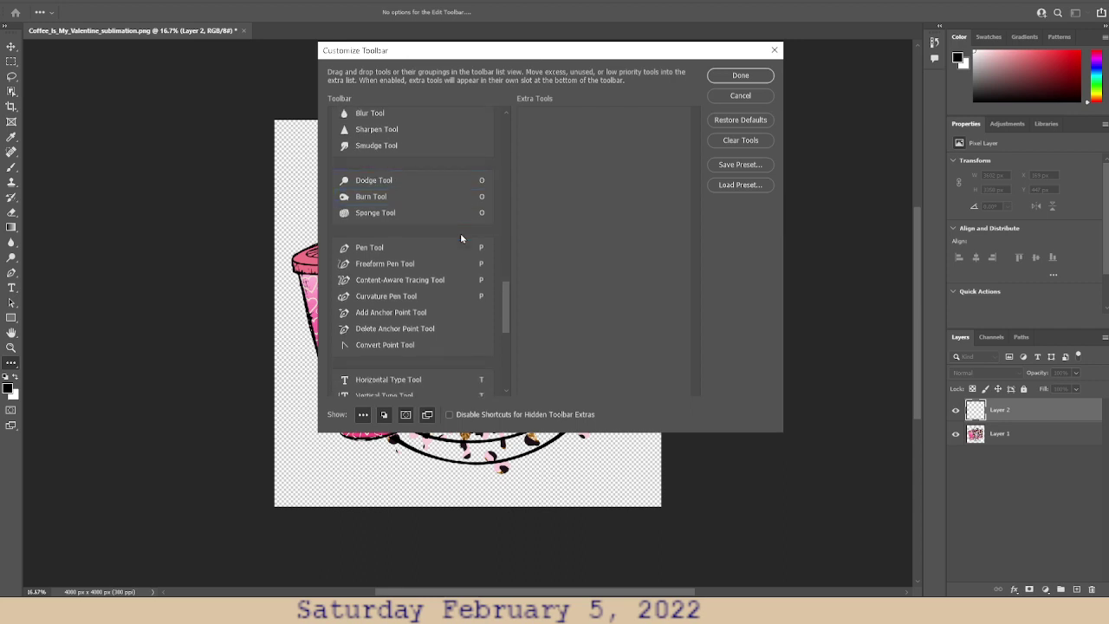
{"action": "scroll", "coordinate": [460, 233], "scroll_direction": "down", "scroll_amount": 1}
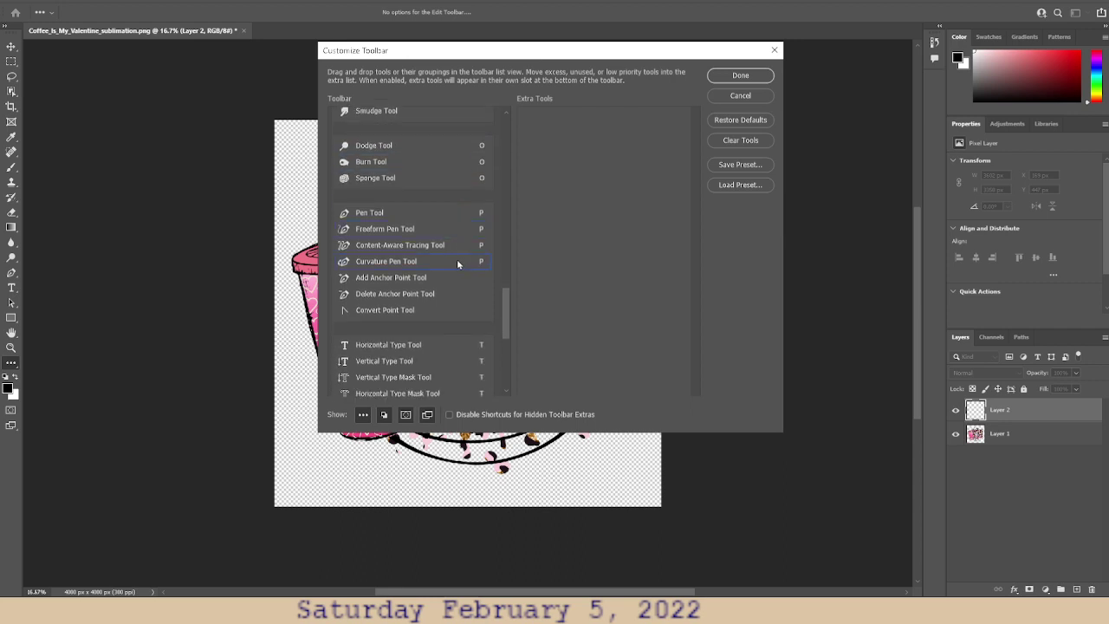
{"action": "scroll", "coordinate": [433, 268], "scroll_direction": "down", "scroll_amount": 4}
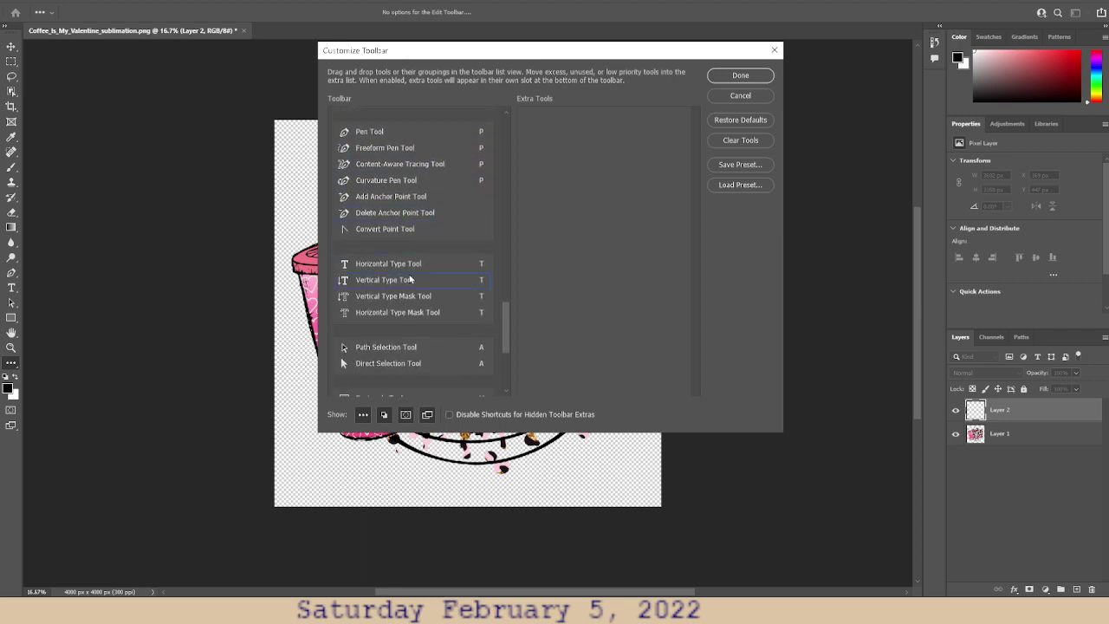
{"action": "scroll", "coordinate": [409, 286], "scroll_direction": "down", "scroll_amount": 3}
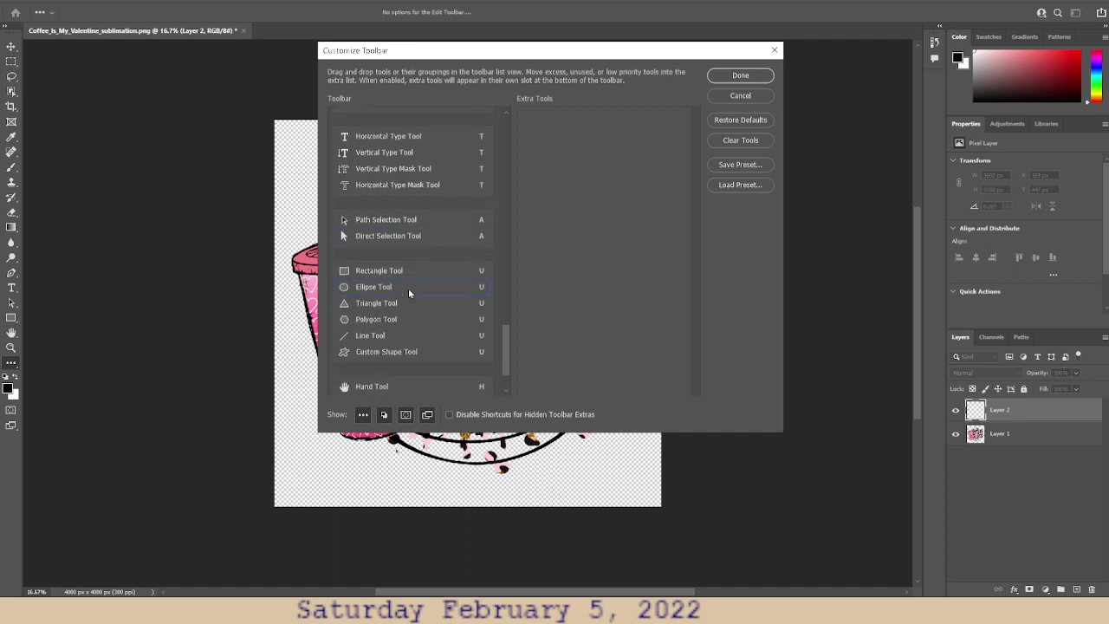
{"action": "scroll", "coordinate": [409, 294], "scroll_direction": "down", "scroll_amount": 2}
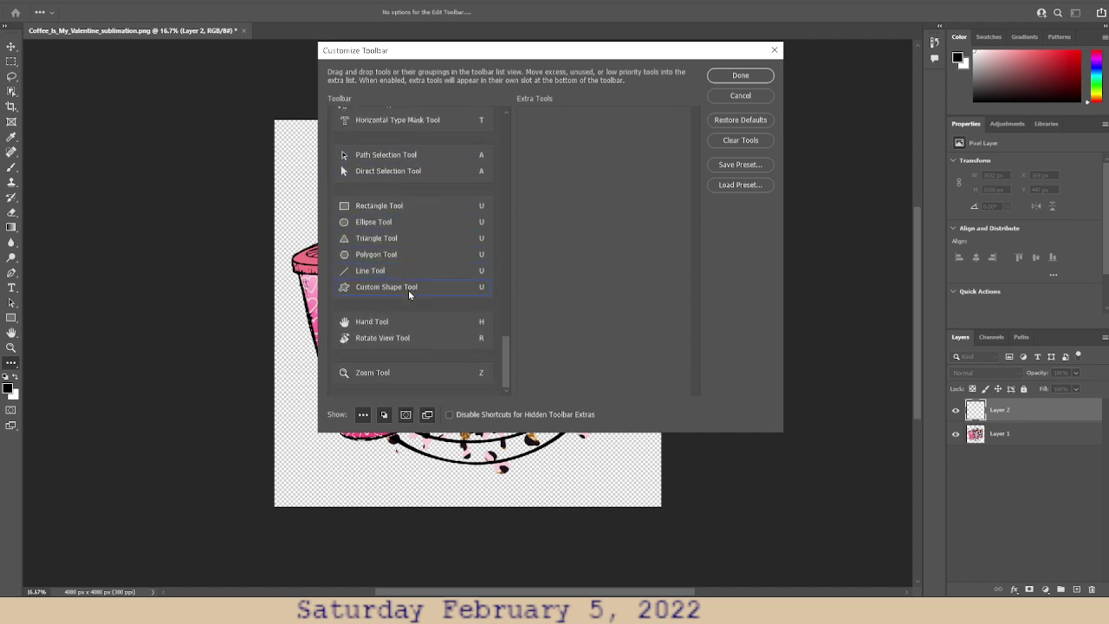
{"action": "scroll", "coordinate": [455, 295], "scroll_direction": "up", "scroll_amount": 3}
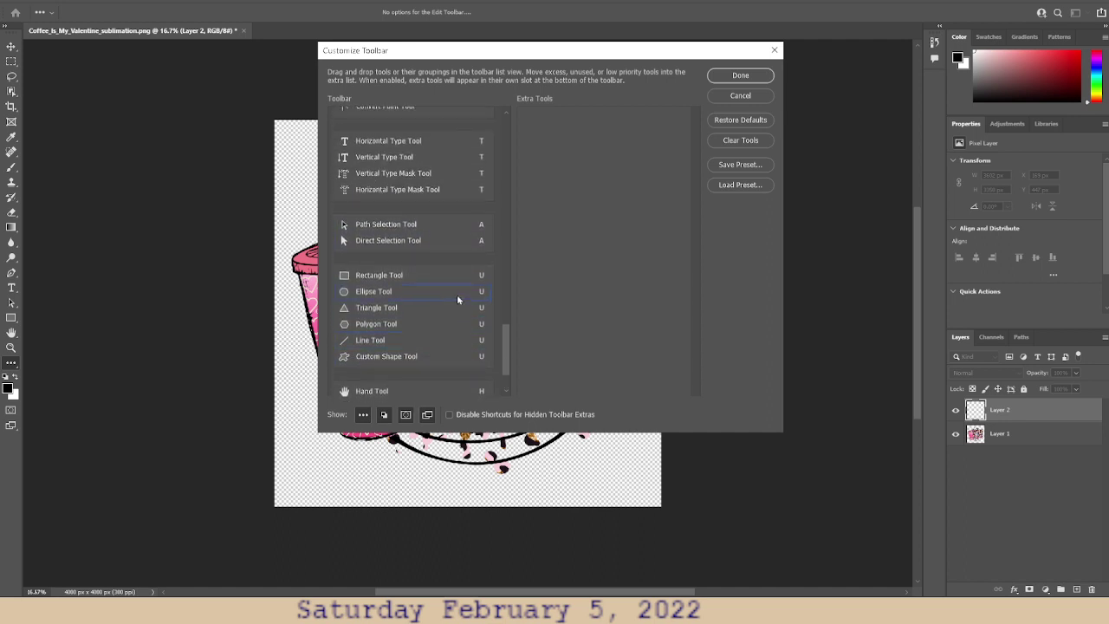
{"action": "scroll", "coordinate": [457, 298], "scroll_direction": "up", "scroll_amount": 4}
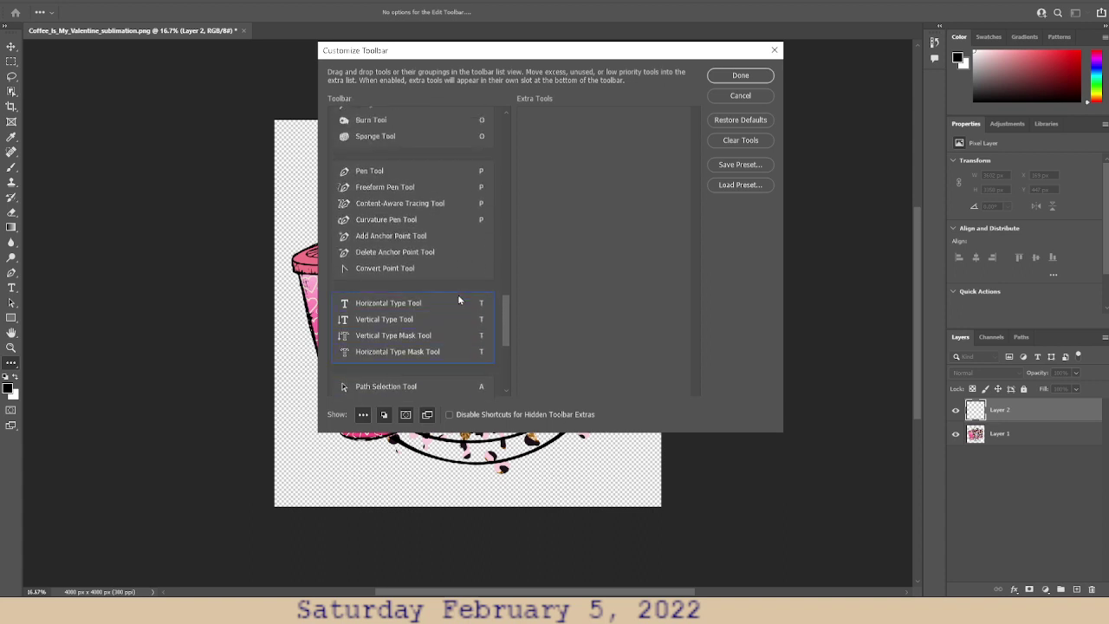
{"action": "scroll", "coordinate": [460, 299], "scroll_direction": "up", "scroll_amount": 2}
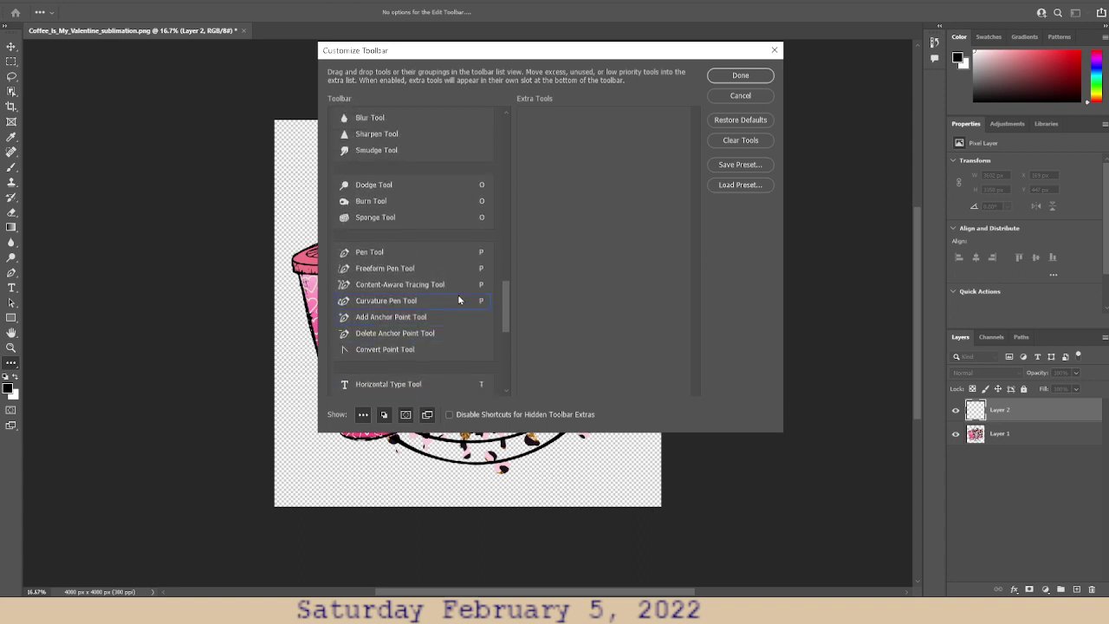
{"action": "scroll", "coordinate": [459, 299], "scroll_direction": "up", "scroll_amount": 2}
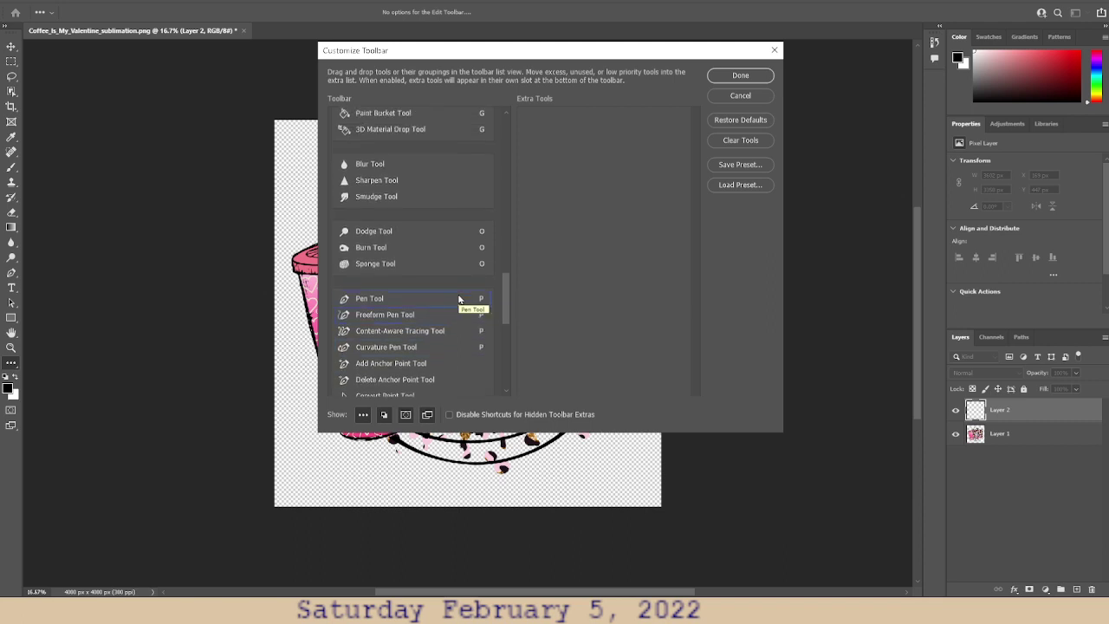
{"action": "scroll", "coordinate": [460, 299], "scroll_direction": "up", "scroll_amount": 1}
{"action": "scroll", "coordinate": [462, 297], "scroll_direction": "up", "scroll_amount": 4}
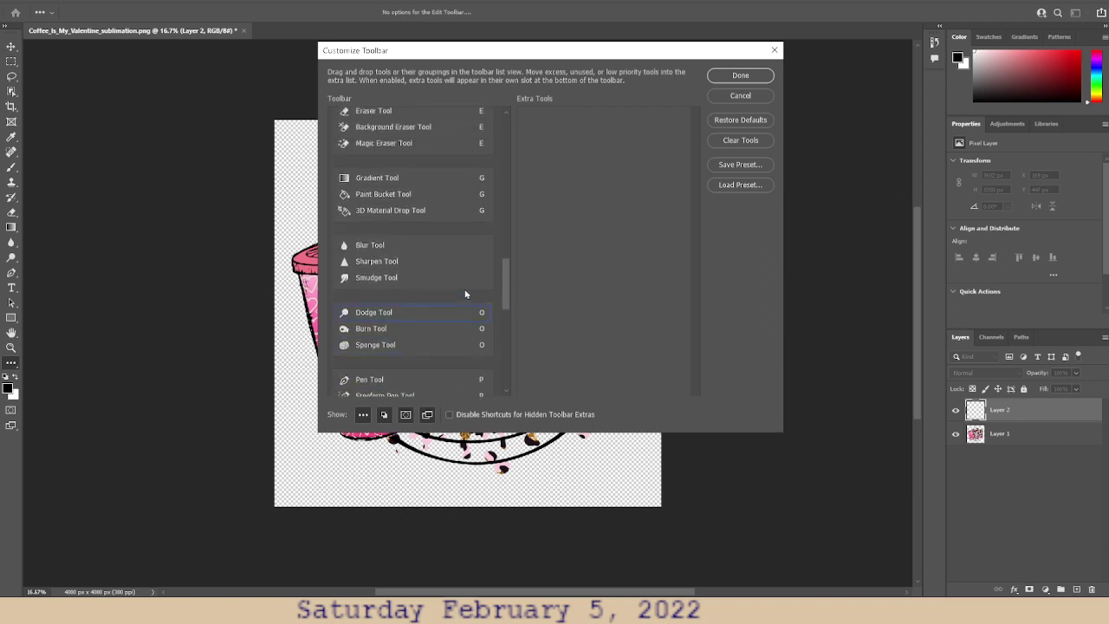
{"action": "scroll", "coordinate": [465, 294], "scroll_direction": "up", "scroll_amount": 2}
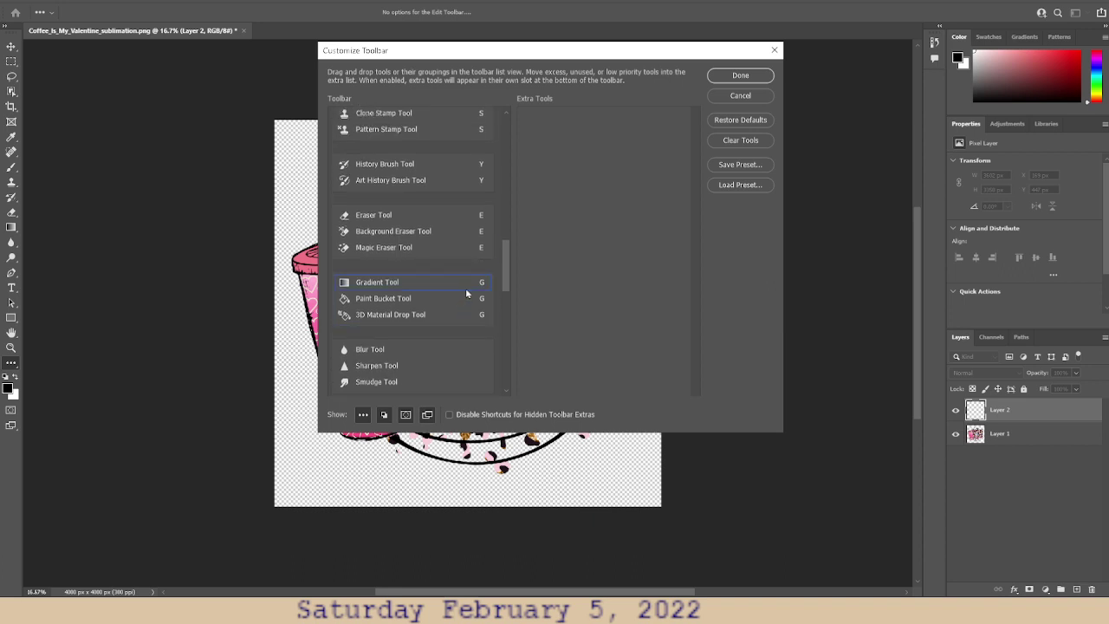
{"action": "scroll", "coordinate": [467, 295], "scroll_direction": "up", "scroll_amount": 1}
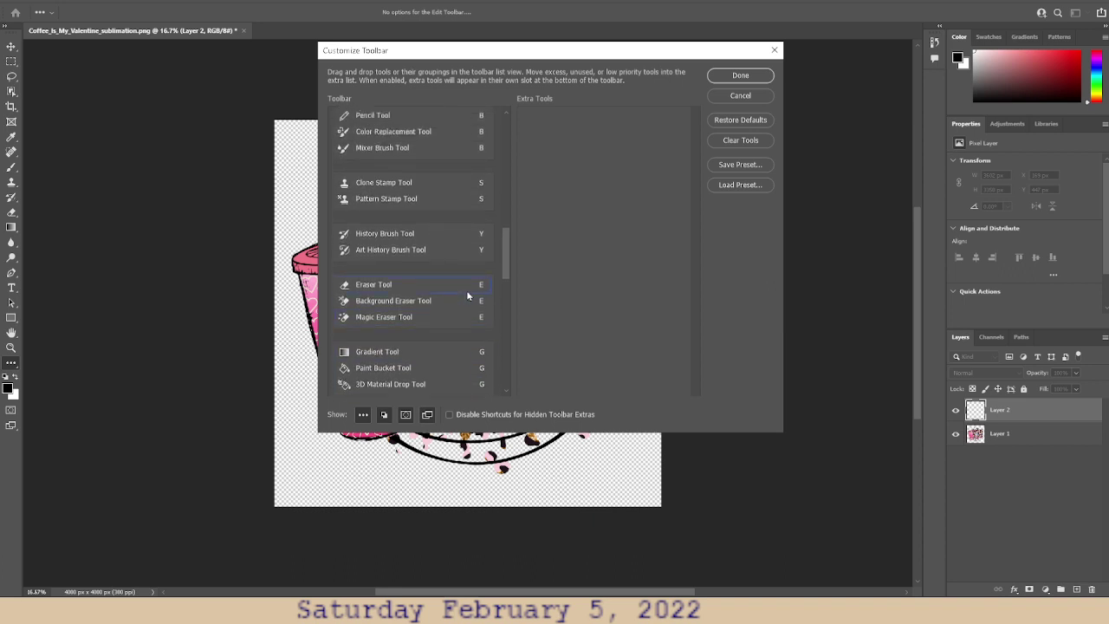
{"action": "scroll", "coordinate": [467, 296], "scroll_direction": "up", "scroll_amount": 1}
{"action": "scroll", "coordinate": [467, 295], "scroll_direction": "up", "scroll_amount": 1}
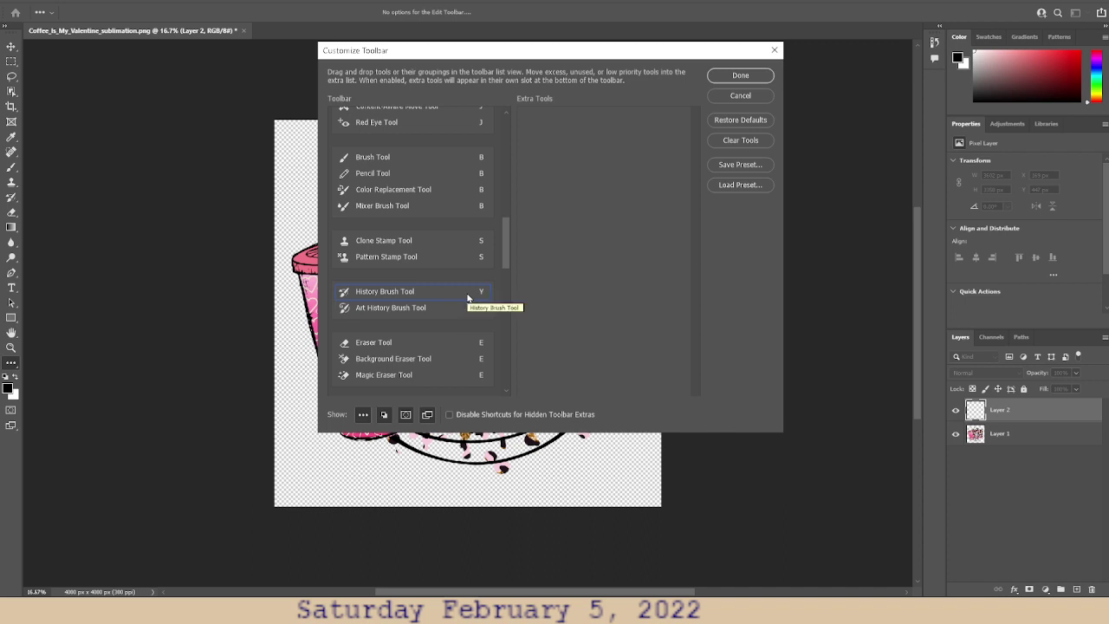
{"action": "scroll", "coordinate": [447, 254], "scroll_direction": "up", "scroll_amount": 2}
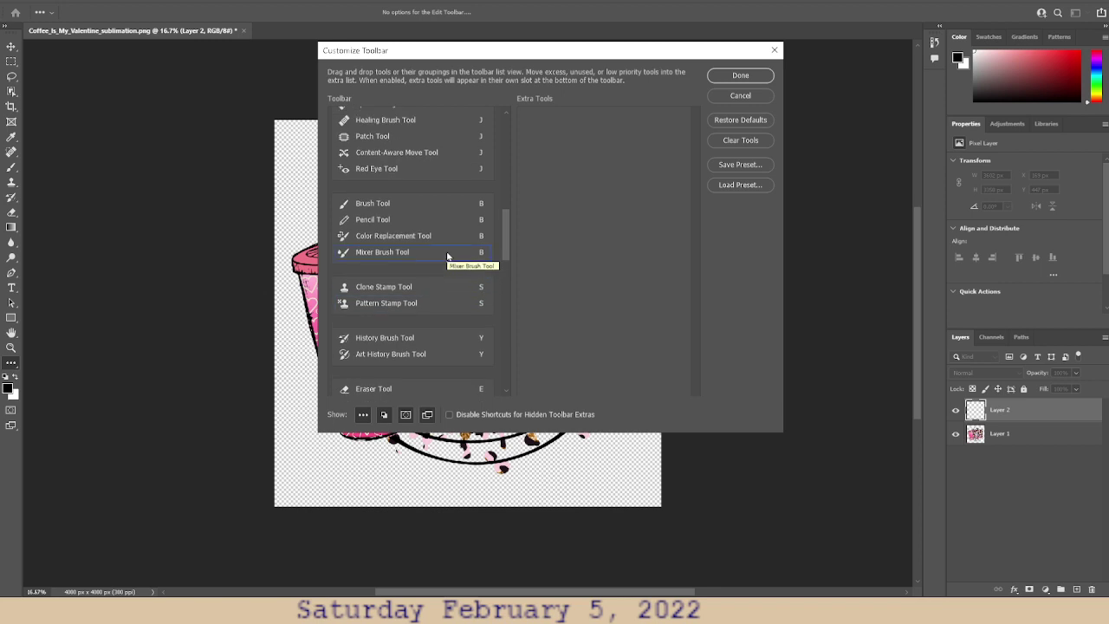
{"action": "scroll", "coordinate": [447, 255], "scroll_direction": "up", "scroll_amount": 2}
{"action": "scroll", "coordinate": [447, 256], "scroll_direction": "up", "scroll_amount": 2}
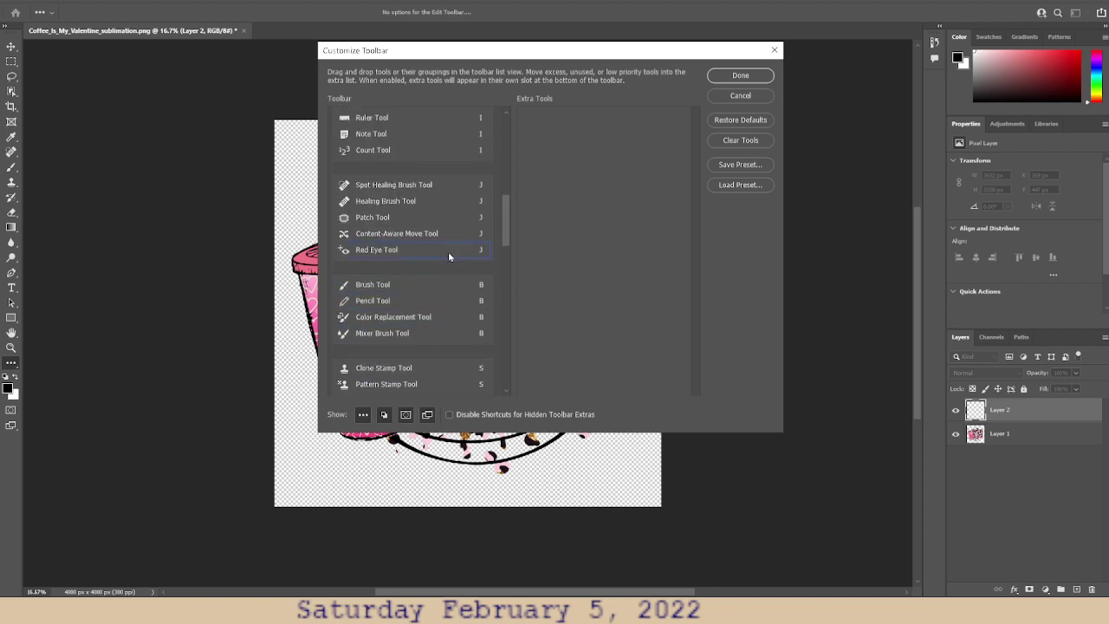
{"action": "scroll", "coordinate": [448, 256], "scroll_direction": "up", "scroll_amount": 2}
{"action": "scroll", "coordinate": [448, 251], "scroll_direction": "up", "scroll_amount": 2}
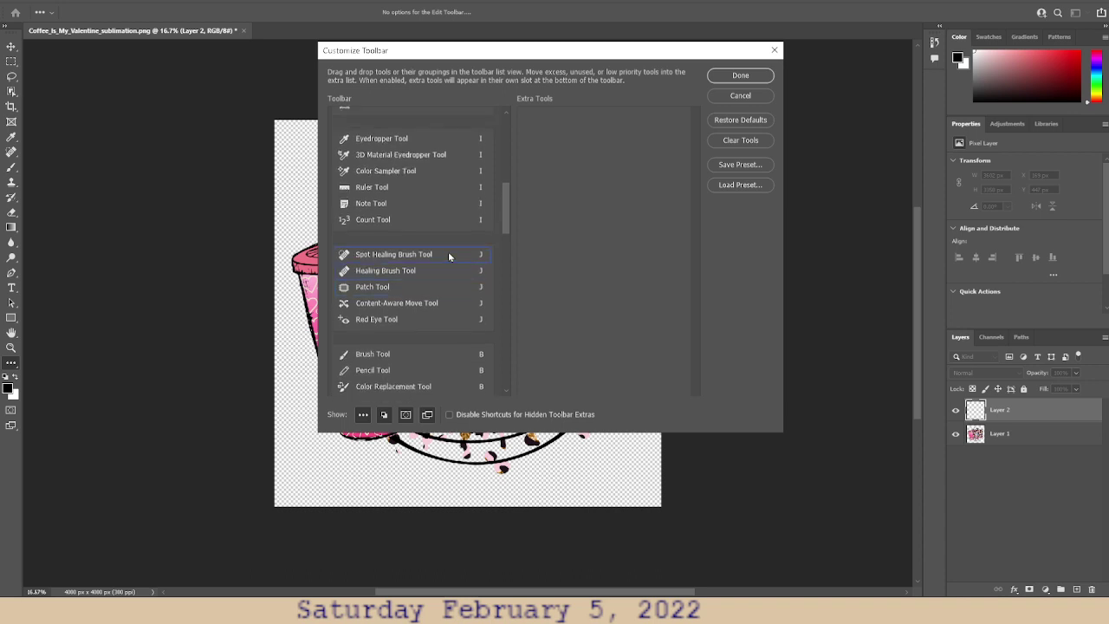
{"action": "scroll", "coordinate": [448, 251], "scroll_direction": "up", "scroll_amount": 2}
{"action": "scroll", "coordinate": [447, 255], "scroll_direction": "up", "scroll_amount": 4}
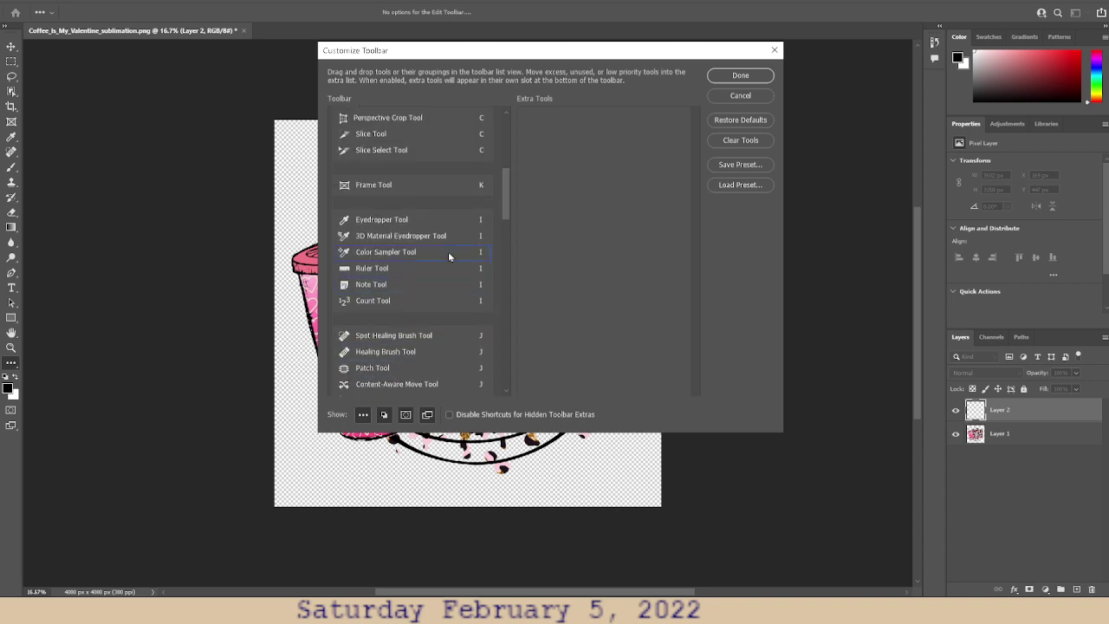
{"action": "scroll", "coordinate": [448, 257], "scroll_direction": "up", "scroll_amount": 2}
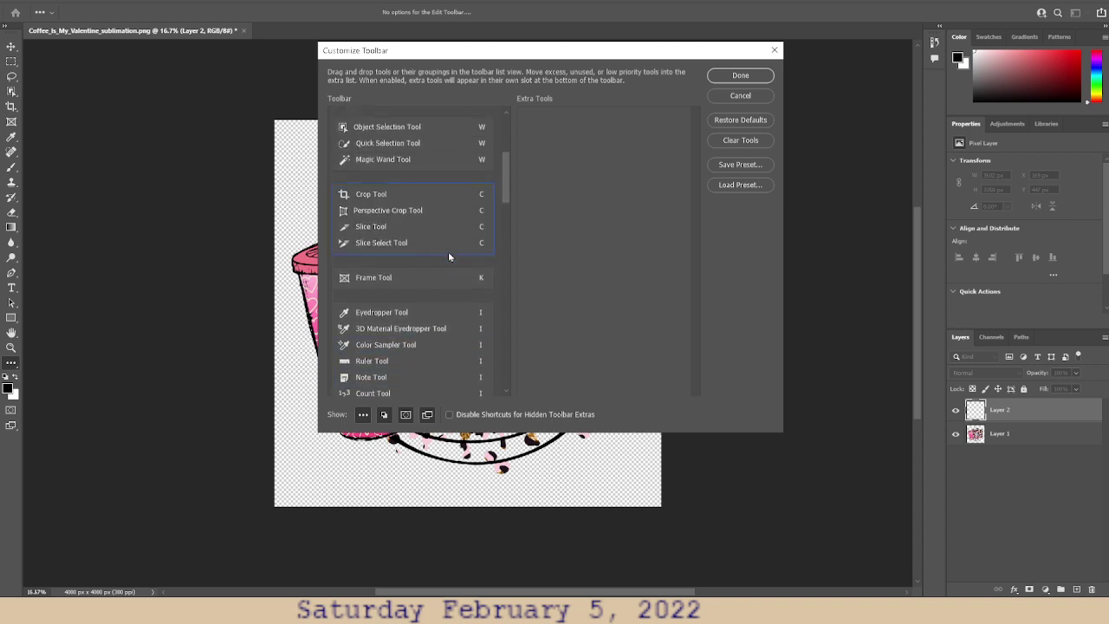
{"action": "scroll", "coordinate": [448, 257], "scroll_direction": "up", "scroll_amount": 5}
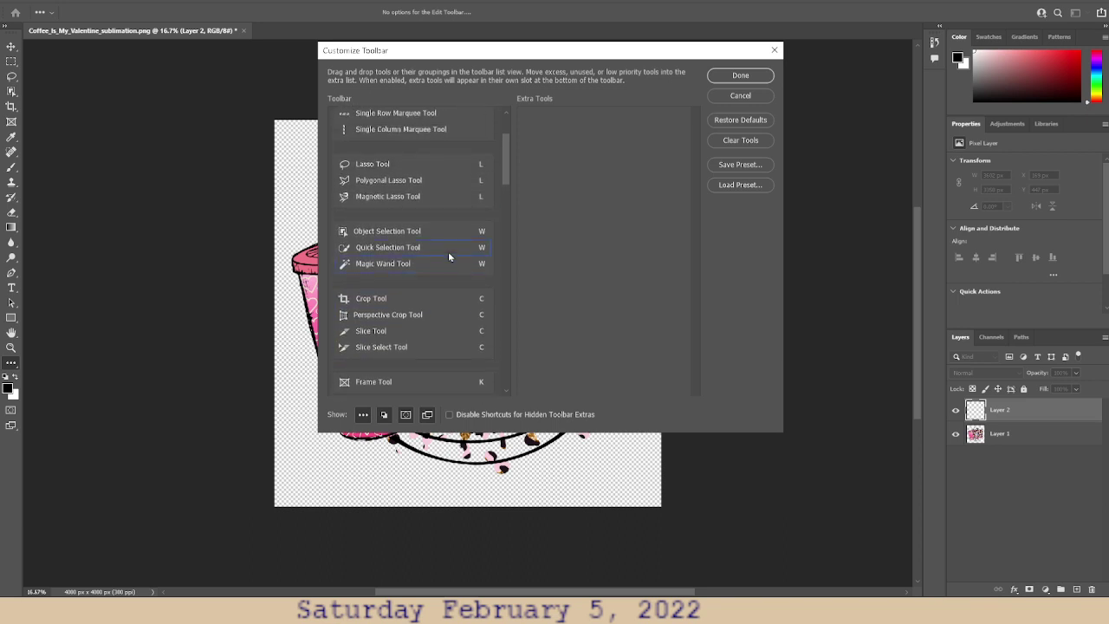
{"action": "scroll", "coordinate": [449, 256], "scroll_direction": "up", "scroll_amount": 5}
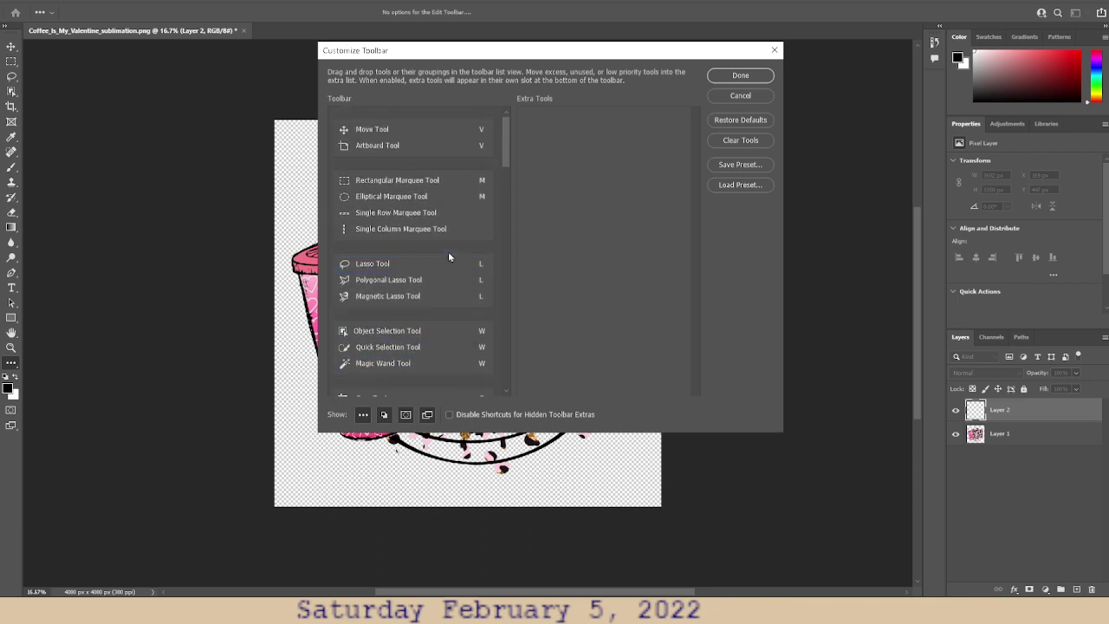
{"action": "left_click", "coordinate": [741, 95]}
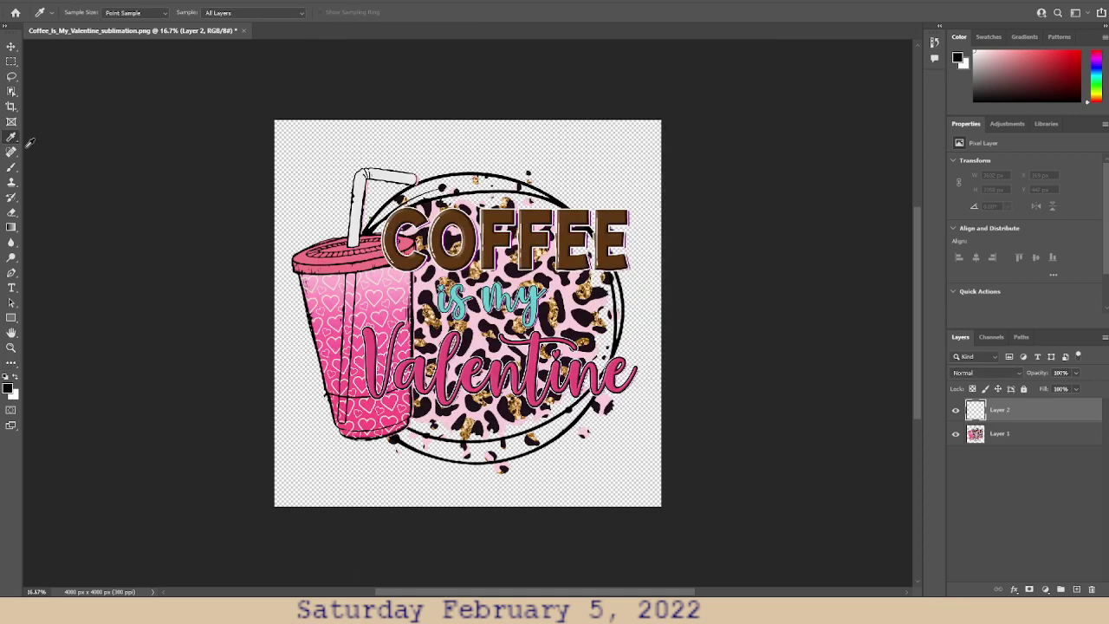
- Activate the standard Brush tool and set its size to 68 px in the brush preset picker
{"action": "left_click", "coordinate": [17, 200]}
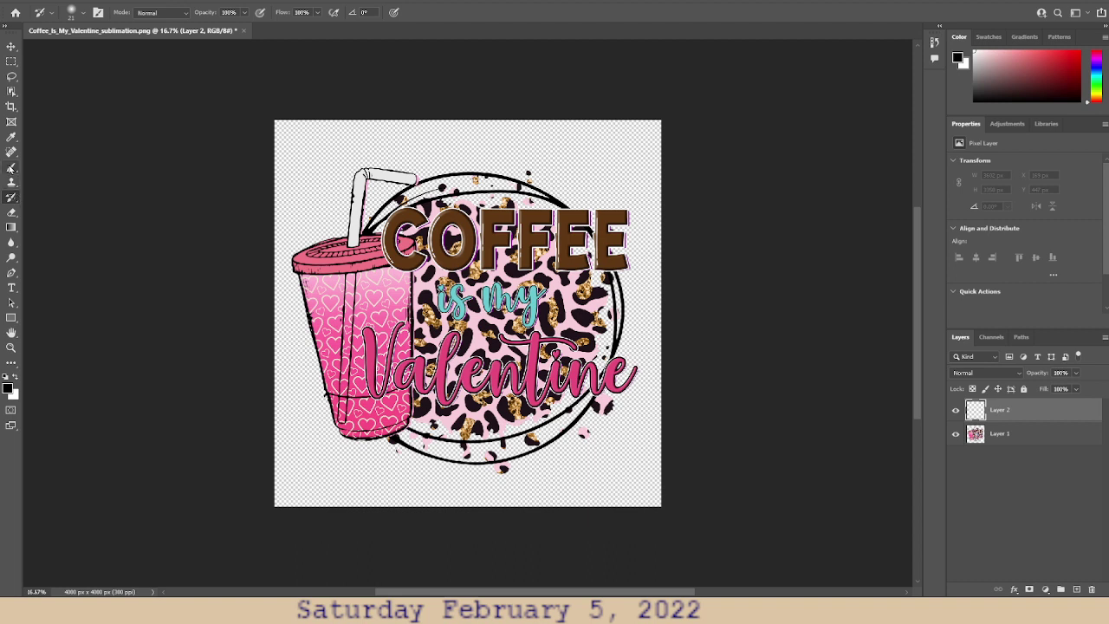
{"action": "left_click", "coordinate": [10, 168]}
{"action": "right_click", "coordinate": [12, 168]}
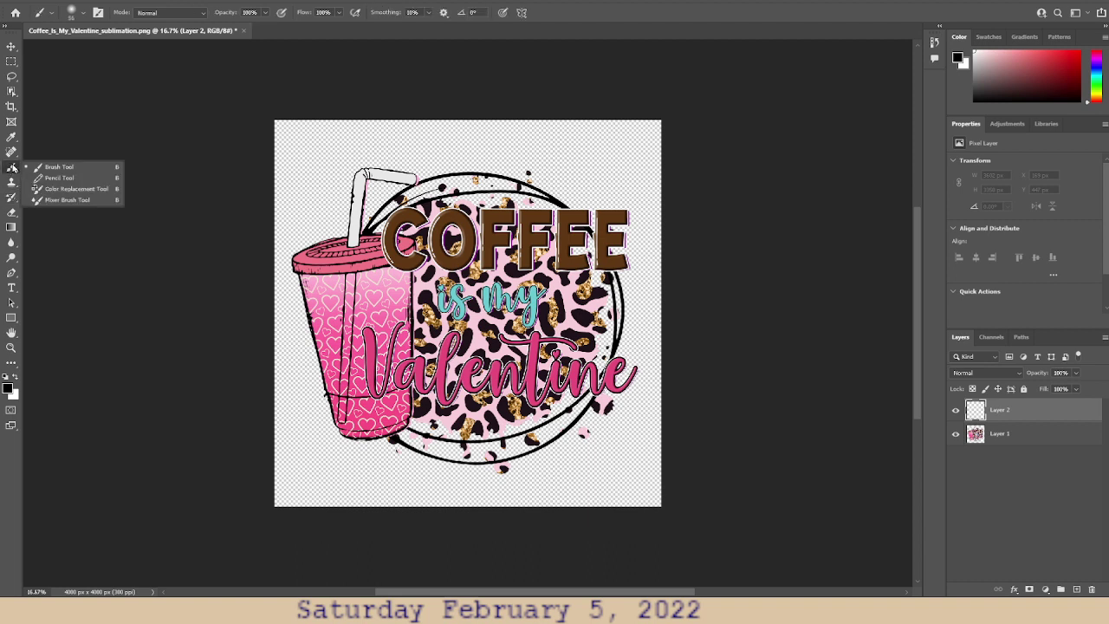
{"action": "left_click", "coordinate": [98, 172]}
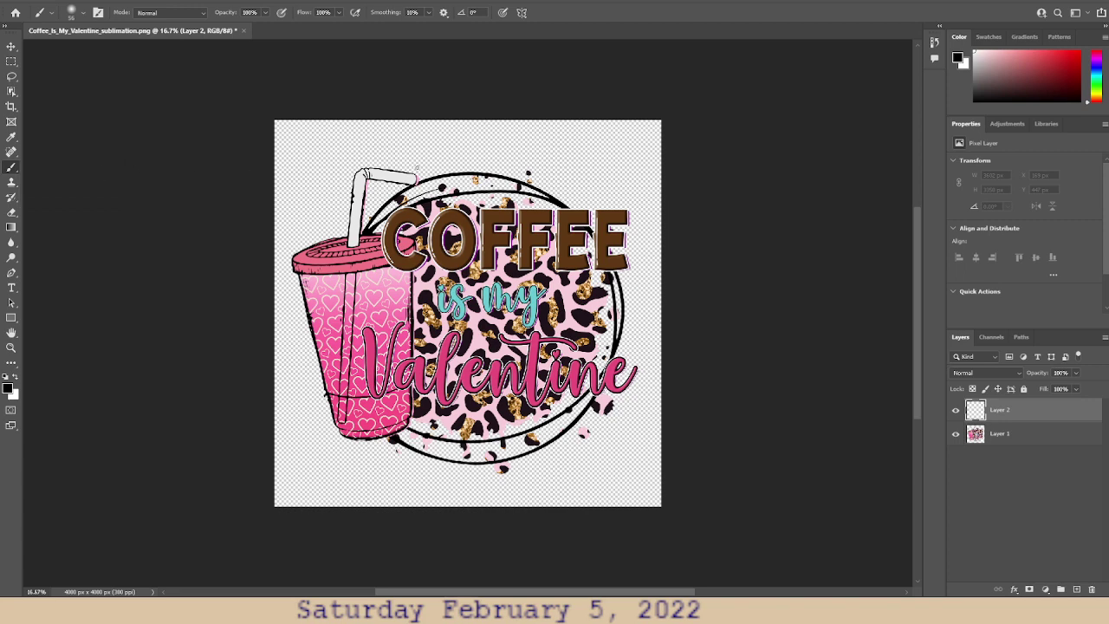
{"action": "left_click", "coordinate": [48, 14]}
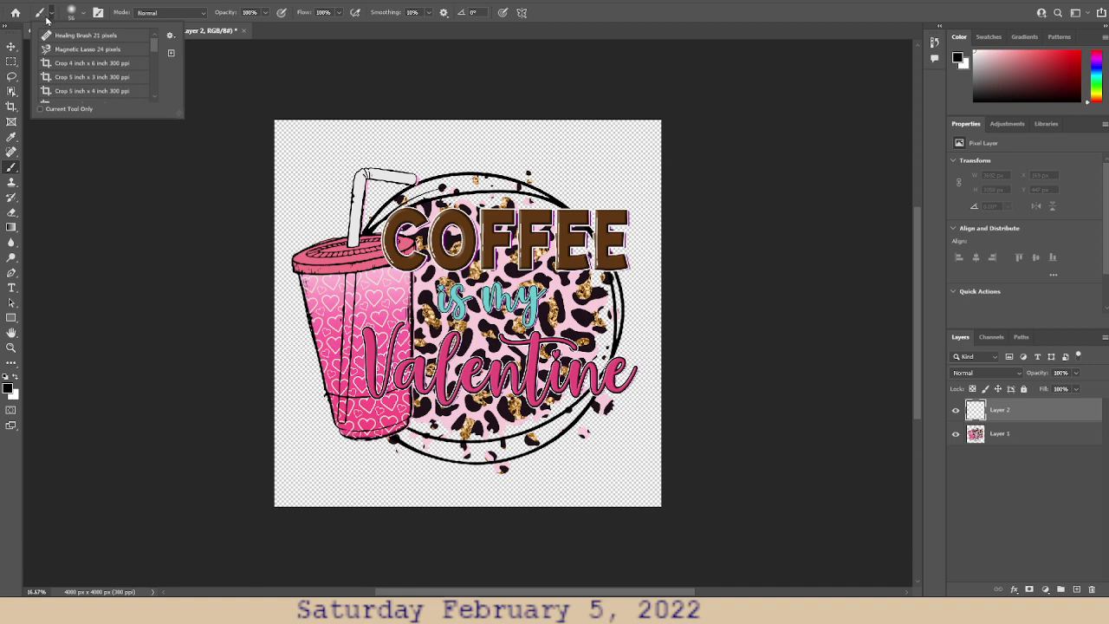
{"action": "left_click", "coordinate": [81, 14]}
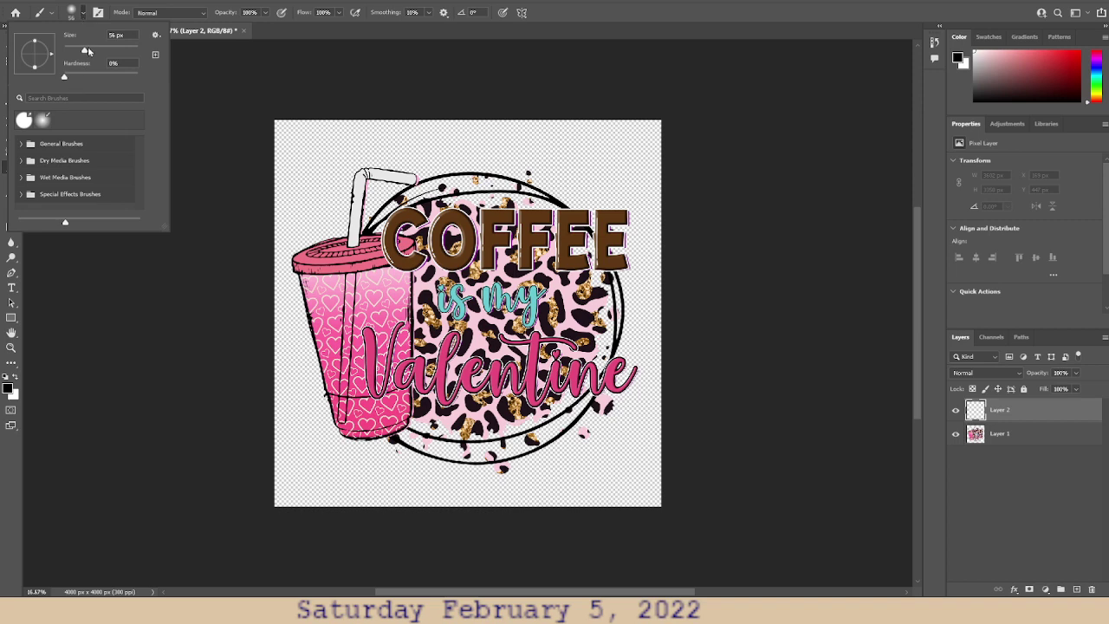
{"action": "left_click_drag", "start_coordinate": [84, 54], "coordinate": [91, 54]}
{"action": "key", "text": "shift+Down"}
- Browse the Dry Media, Wet Media and Special Effects brushes in an enlarged picker and choose Kyle's Supreme Spatter brush at 284 px
{"action": "left_click", "coordinate": [78, 160]}
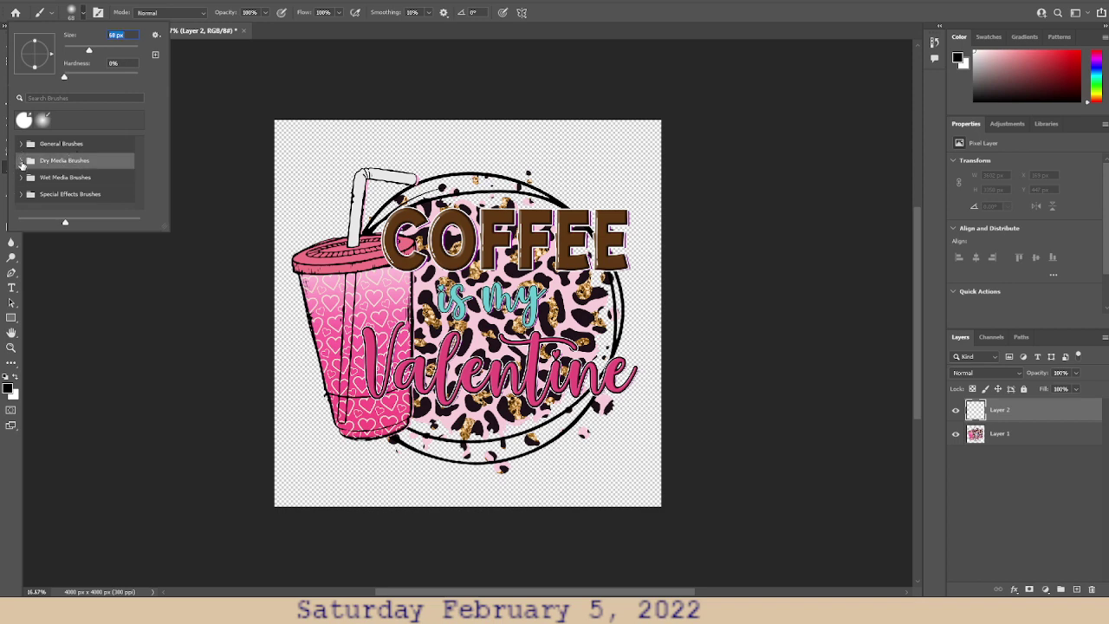
{"action": "left_click", "coordinate": [21, 162]}
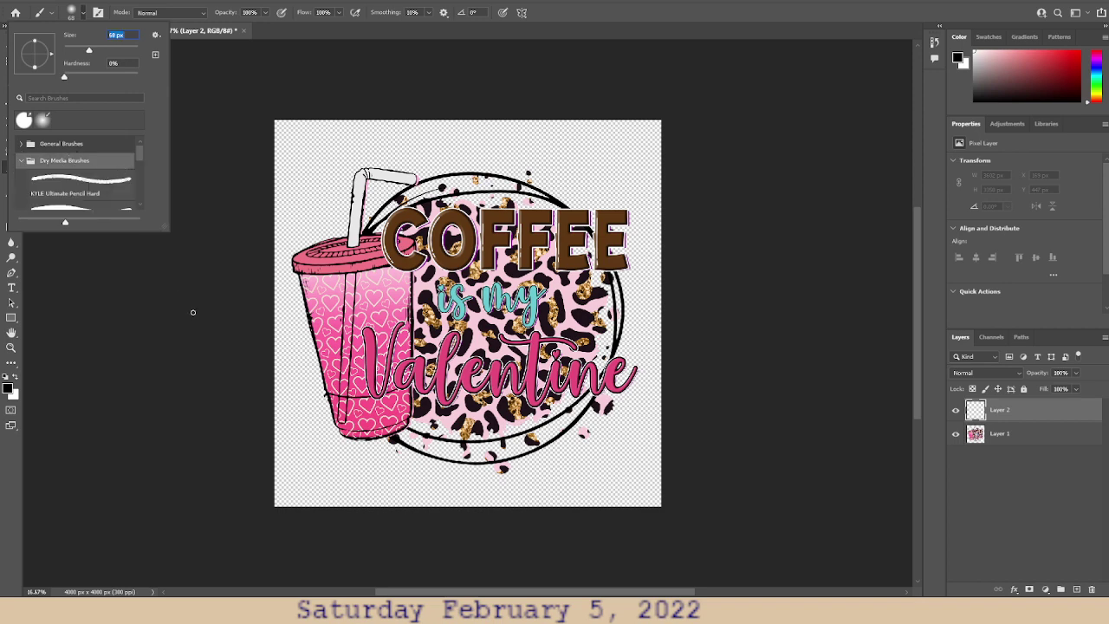
{"action": "mouse_move", "coordinate": [169, 234]}
{"action": "left_mouse_down"}
{"action": "mouse_move", "coordinate": [177, 325]}
{"action": "mouse_move", "coordinate": [355, 576]}
{"action": "mouse_move", "coordinate": [260, 586]}
{"action": "left_mouse_up"}
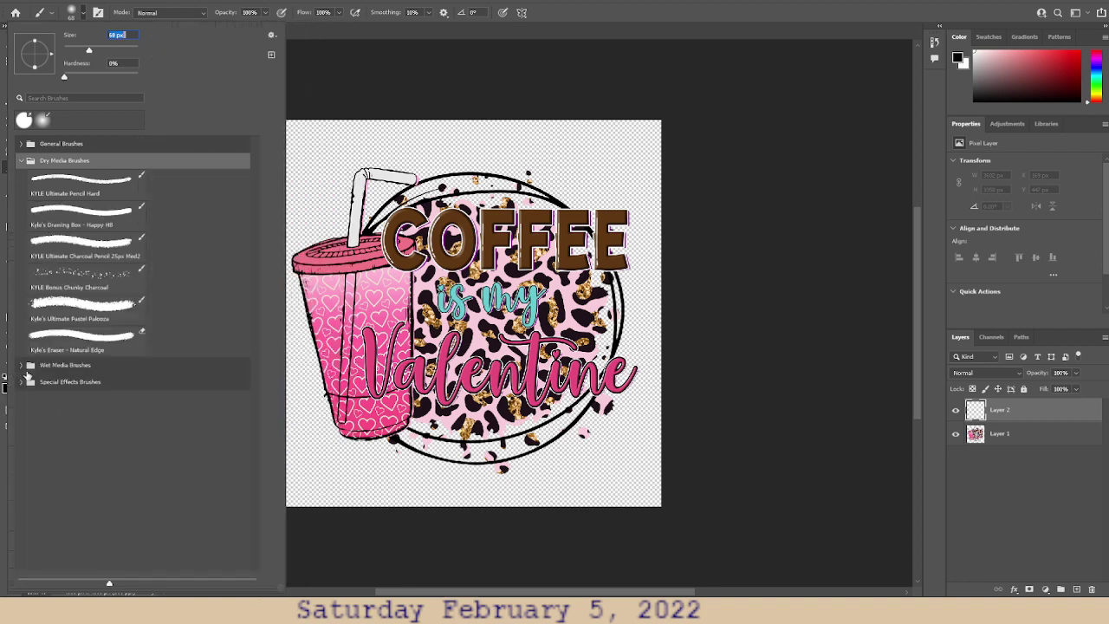
{"action": "left_click", "coordinate": [20, 367]}
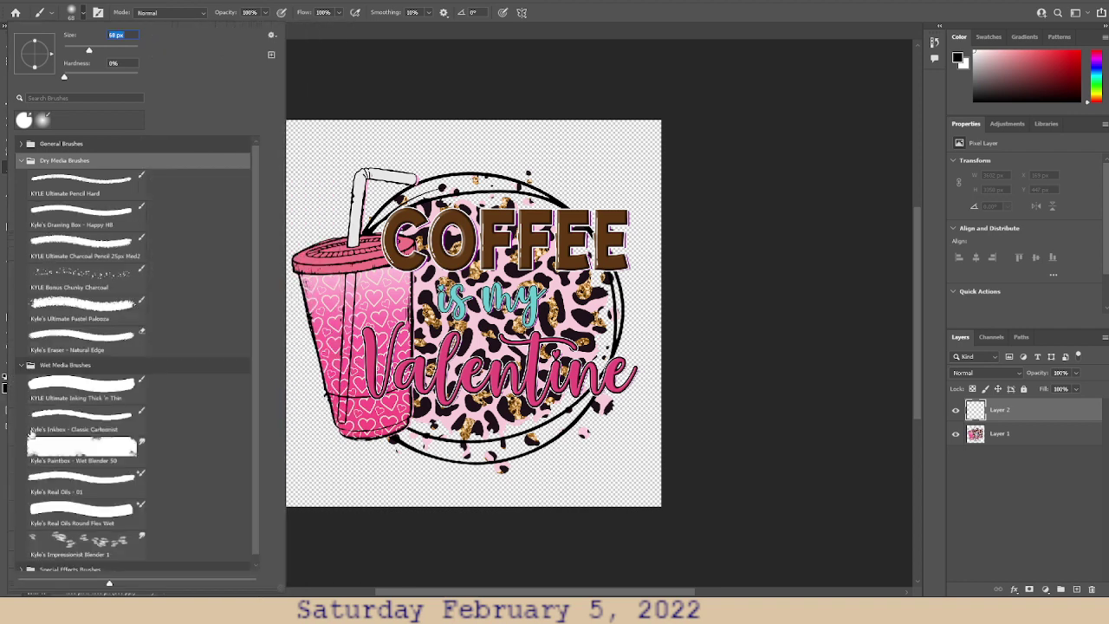
{"action": "scroll", "coordinate": [139, 407], "scroll_direction": "down", "scroll_amount": 1}
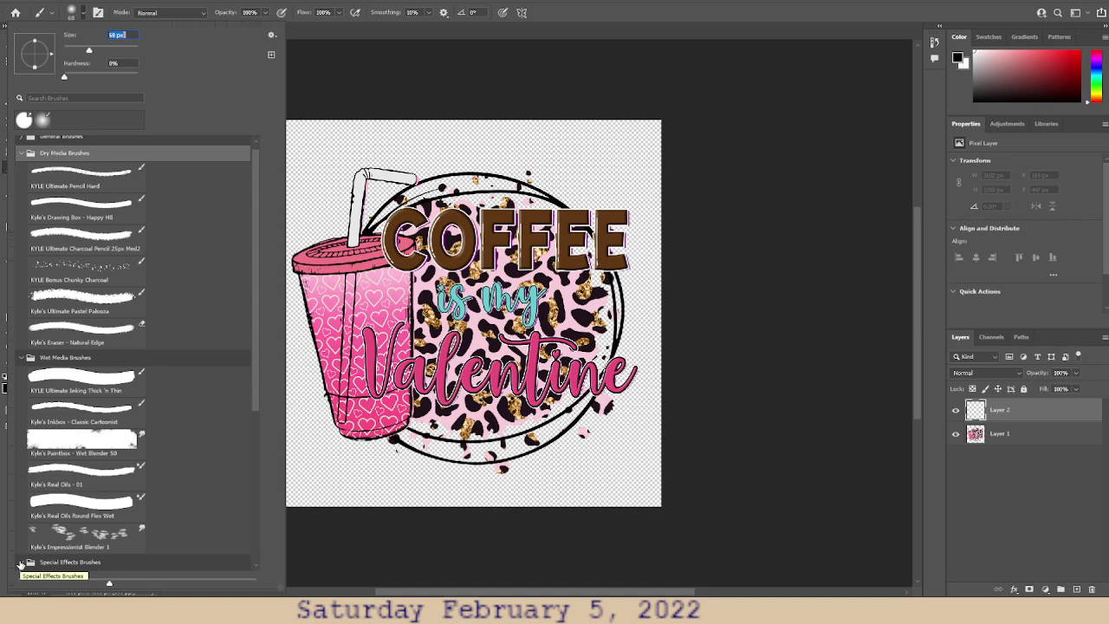
{"action": "left_click", "coordinate": [20, 565]}
{"action": "scroll", "coordinate": [208, 303], "scroll_direction": "down", "scroll_amount": 3}
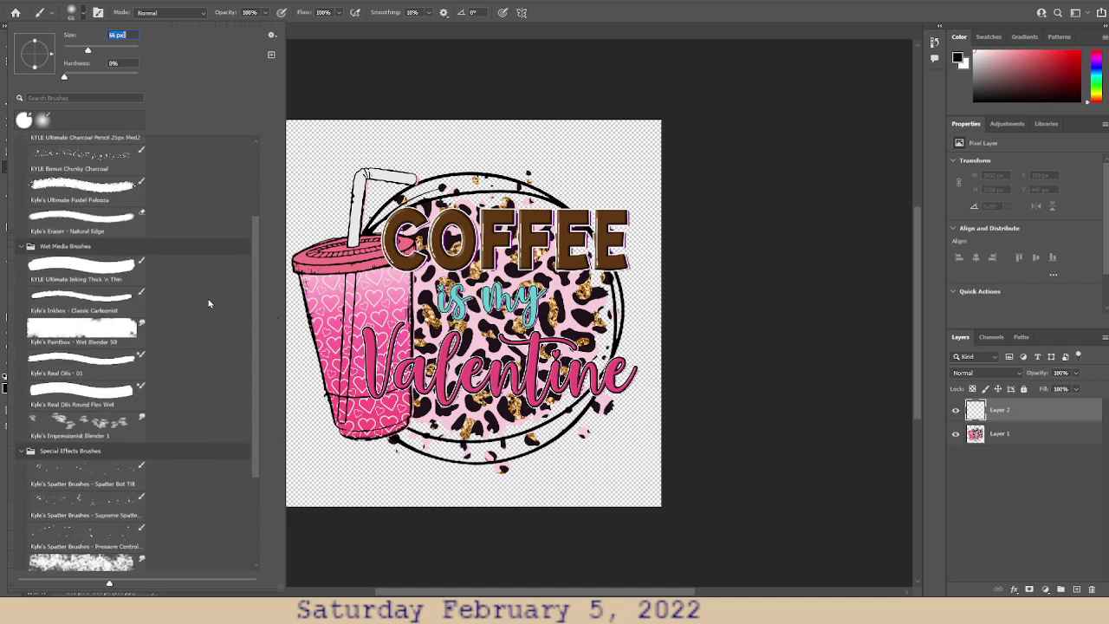
{"action": "scroll", "coordinate": [208, 303], "scroll_direction": "down", "scroll_amount": 4}
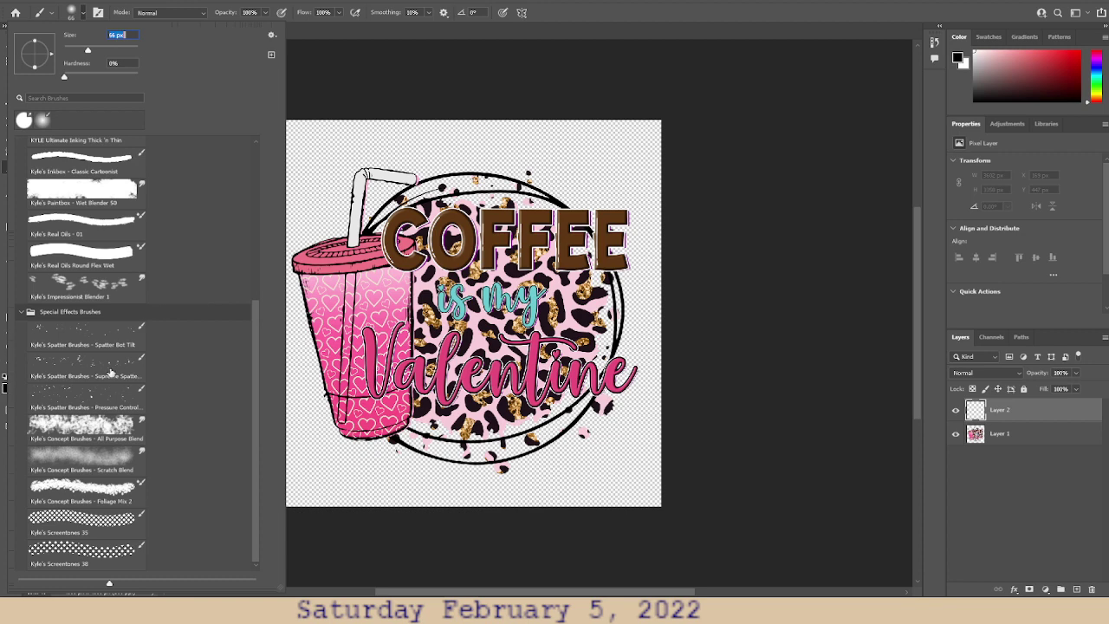
{"action": "left_click", "coordinate": [90, 361]}
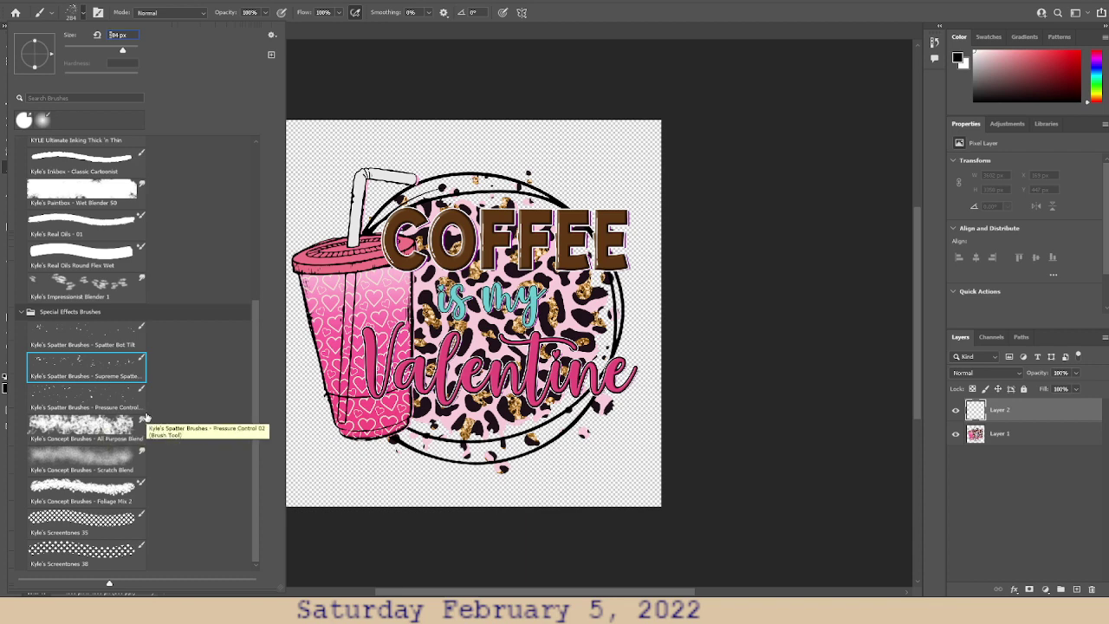
{"action": "left_click", "coordinate": [83, 367]}
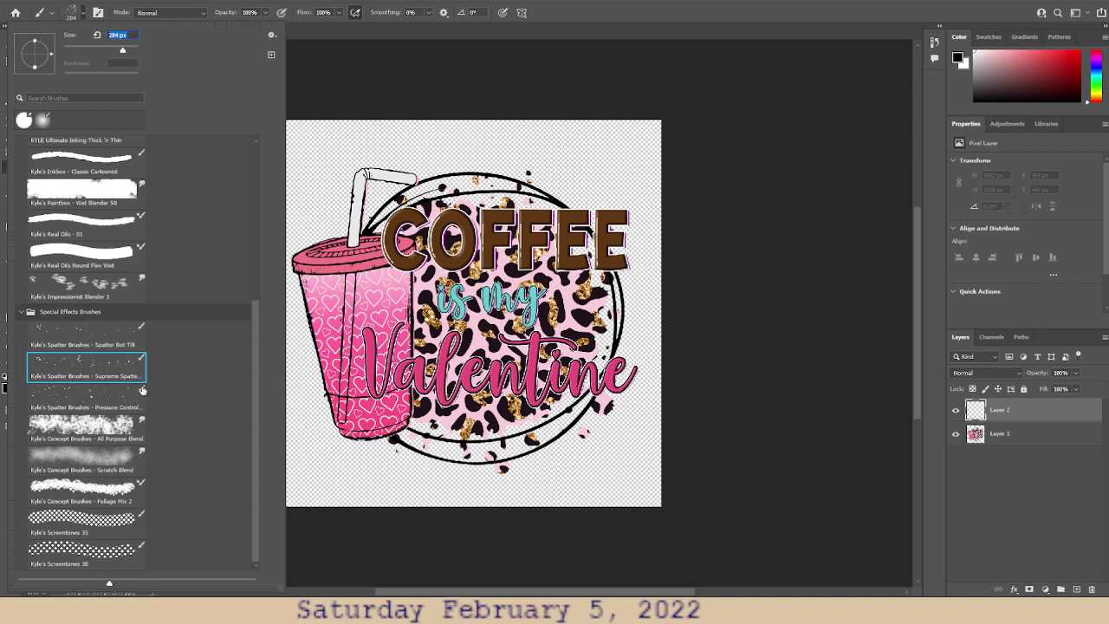
{"action": "key", "text": "Return"}
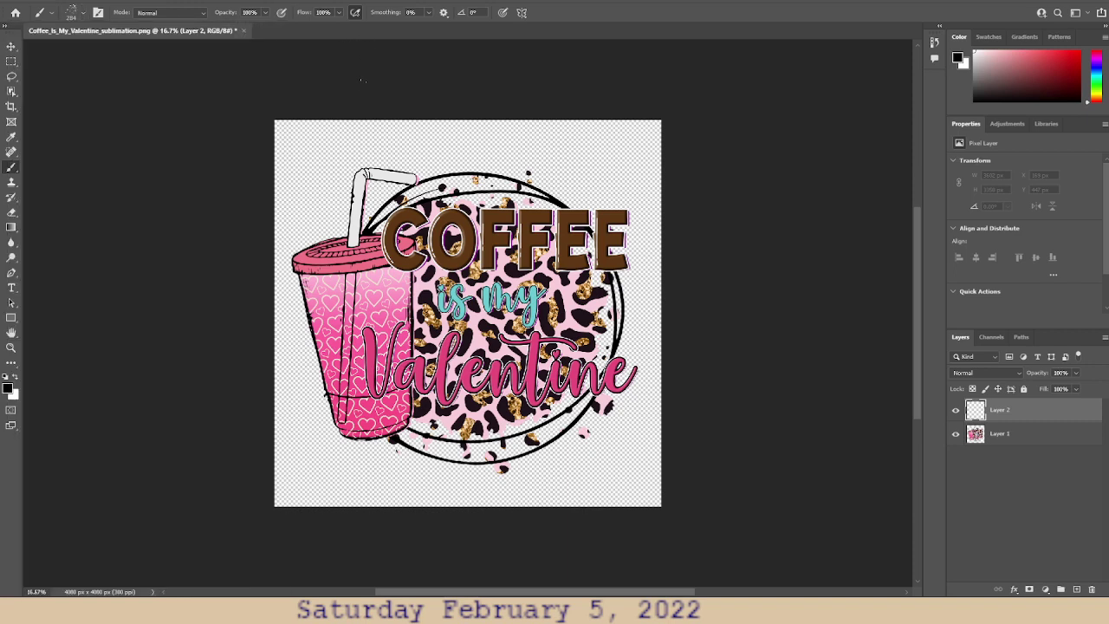
- Set the foreground color to bright red, hex f90202
{"action": "left_click", "coordinate": [15, 379]}
{"action": "left_click", "coordinate": [14, 379]}
{"action": "left_click", "coordinate": [10, 389]}
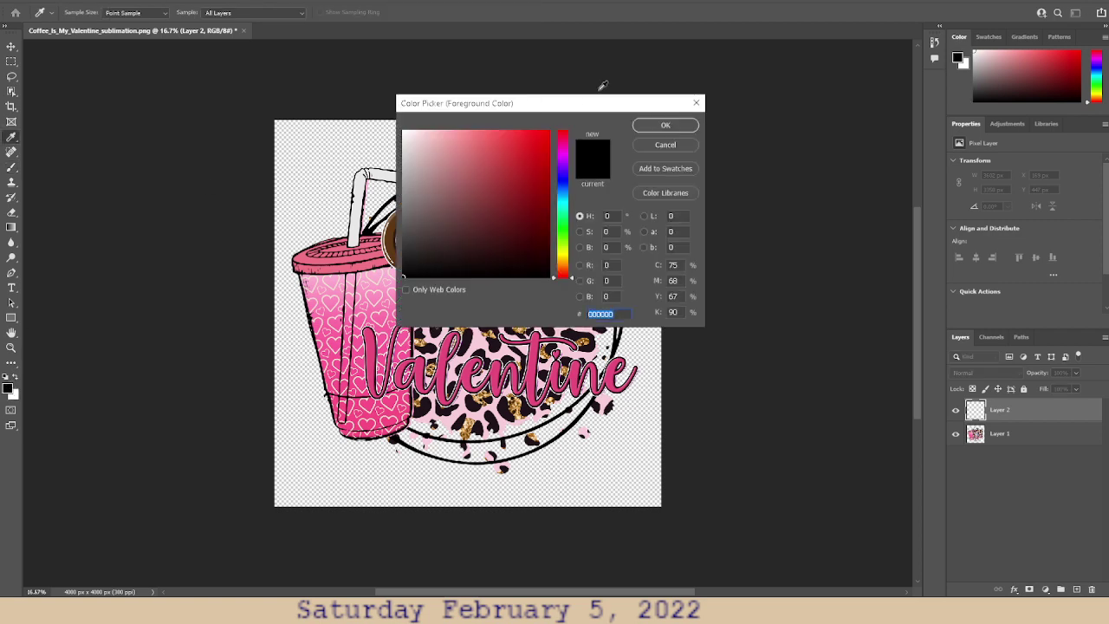
{"action": "left_click", "coordinate": [548, 133]}
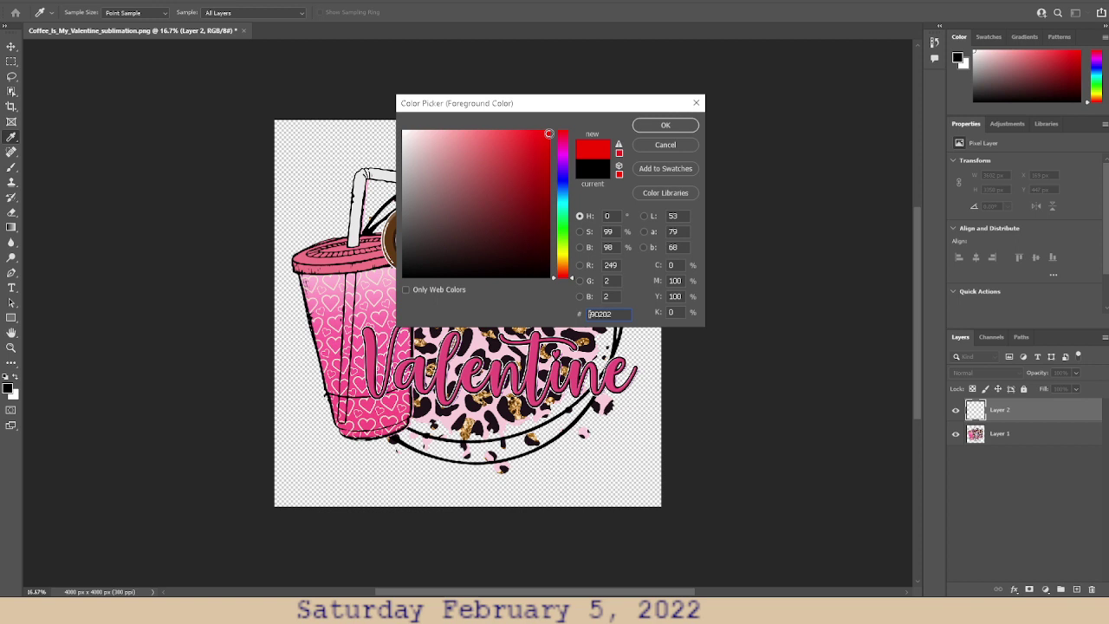
{"action": "left_click", "coordinate": [651, 126]}
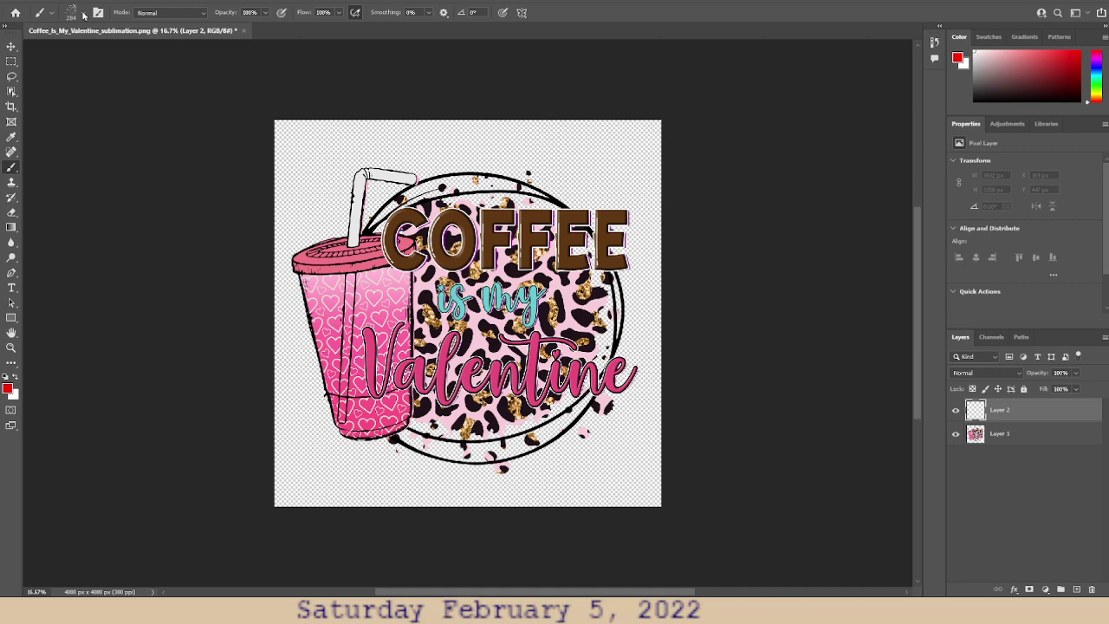
- Paint red spatter on Layer 2 with scattered dabs above the cup and a stroke down the artwork's right side
{"action": "left_click", "coordinate": [83, 14]}
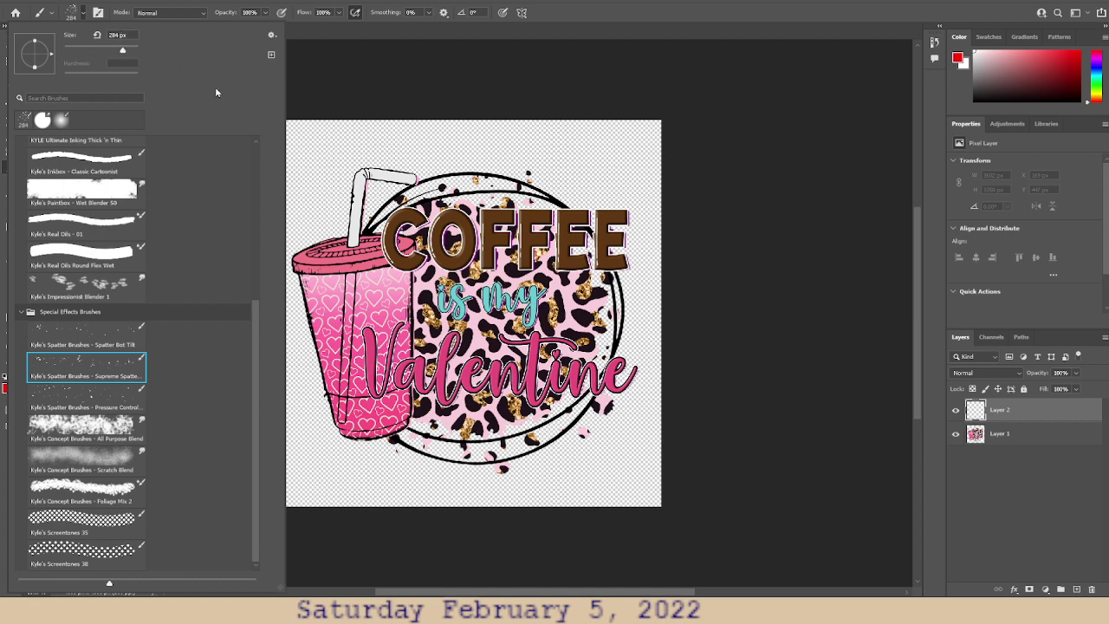
{"action": "left_click", "coordinate": [394, 57]}
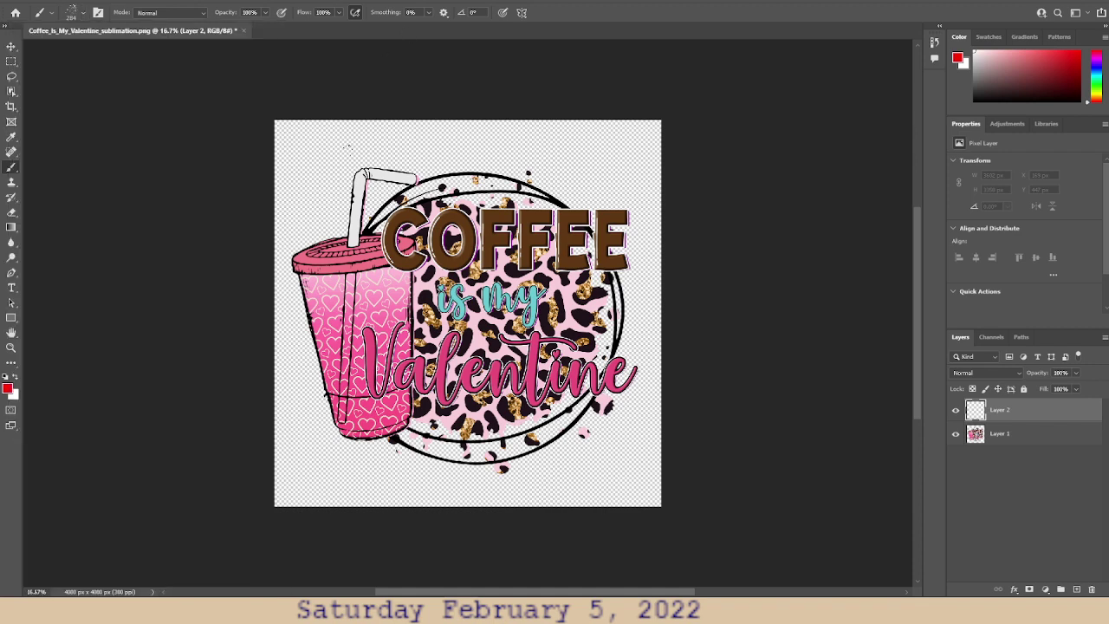
{"action": "left_click", "coordinate": [330, 185]}
{"action": "left_click", "coordinate": [429, 152]}
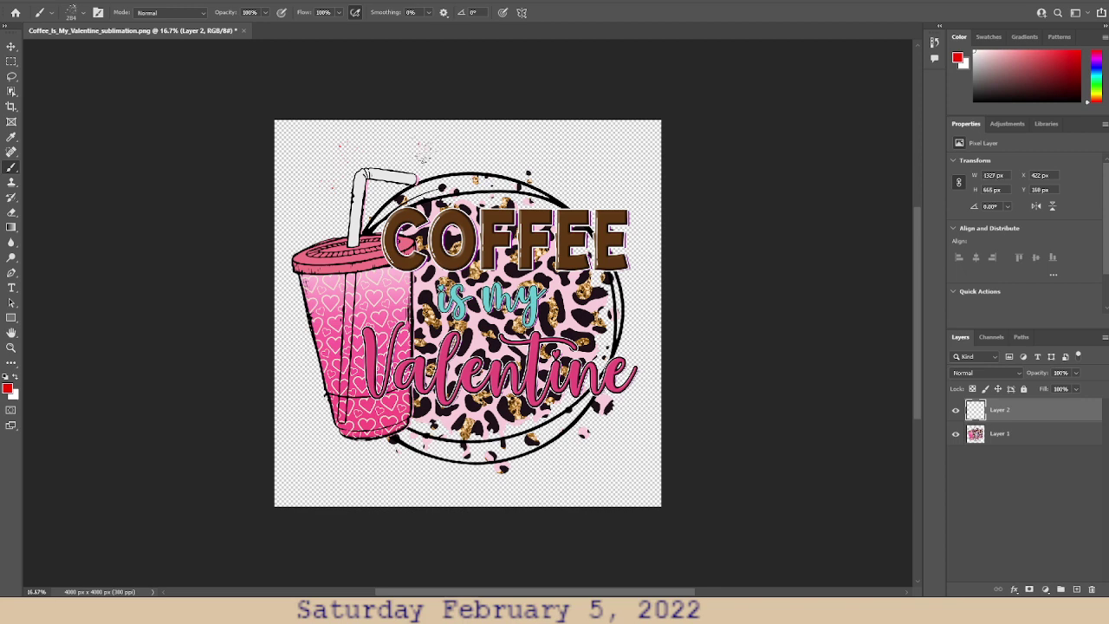
{"action": "left_click", "coordinate": [397, 132]}
{"action": "left_click", "coordinate": [330, 213]}
{"action": "left_click", "coordinate": [292, 145]}
{"action": "left_click", "coordinate": [505, 148]}
{"action": "mouse_move", "coordinate": [568, 171]}
{"action": "left_mouse_down"}
{"action": "mouse_move", "coordinate": [613, 173]}
{"action": "mouse_move", "coordinate": [667, 206]}
{"action": "mouse_move", "coordinate": [647, 270]}
{"action": "mouse_move", "coordinate": [643, 376]}
{"action": "mouse_move", "coordinate": [651, 323]}
{"action": "left_mouse_up"}
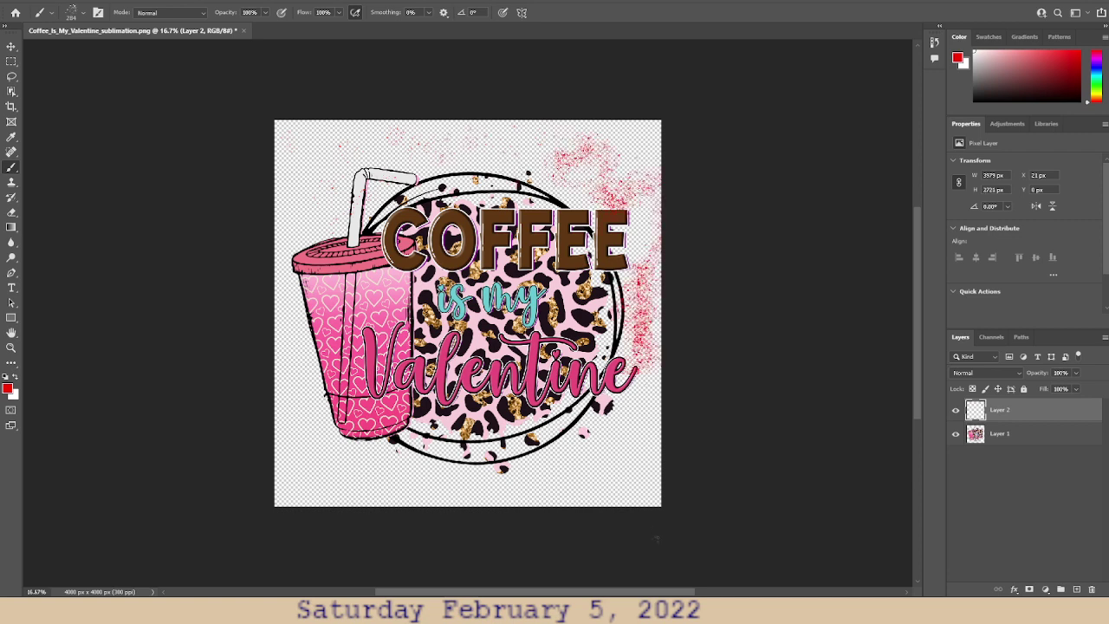
- Extend the red spatter on Layer 2 around the bottom, left and top edges to surround the coffee artwork
{"action": "mouse_move", "coordinate": [645, 407]}
{"action": "left_mouse_down"}
{"action": "mouse_move", "coordinate": [597, 473]}
{"action": "mouse_move", "coordinate": [481, 500]}
{"action": "mouse_move", "coordinate": [364, 495]}
{"action": "mouse_move", "coordinate": [291, 450]}
{"action": "mouse_move", "coordinate": [277, 381]}
{"action": "mouse_move", "coordinate": [281, 186]}
{"action": "mouse_move", "coordinate": [333, 178]}
{"action": "mouse_move", "coordinate": [414, 135]}
{"action": "mouse_move", "coordinate": [464, 154]}
{"action": "left_mouse_up"}
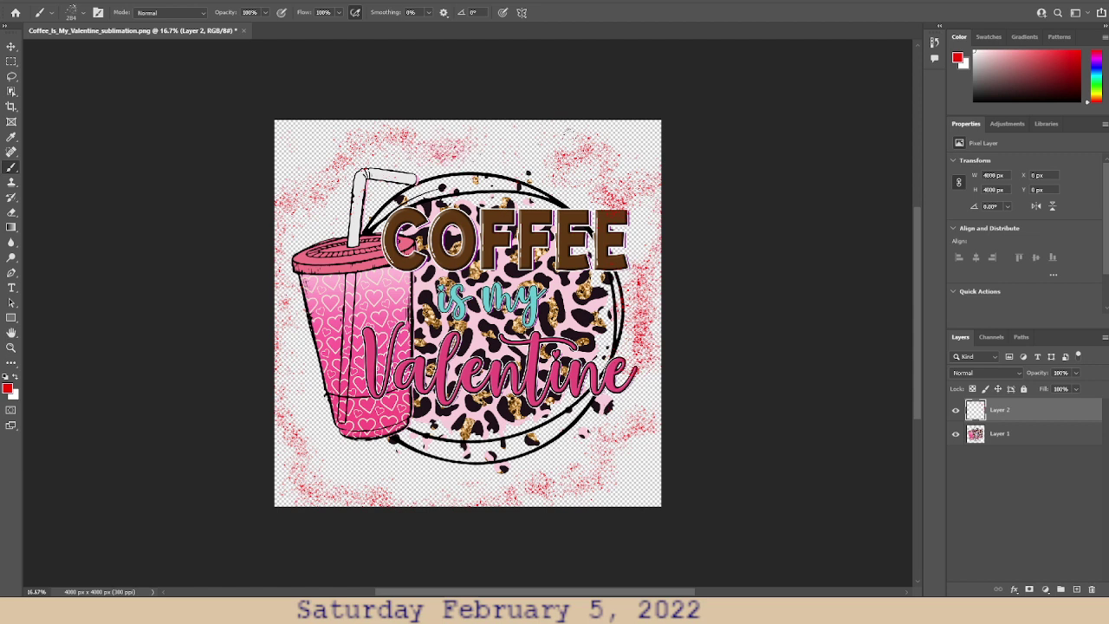
{"action": "left_click_drag", "start_coordinate": [576, 134], "coordinate": [425, 155]}
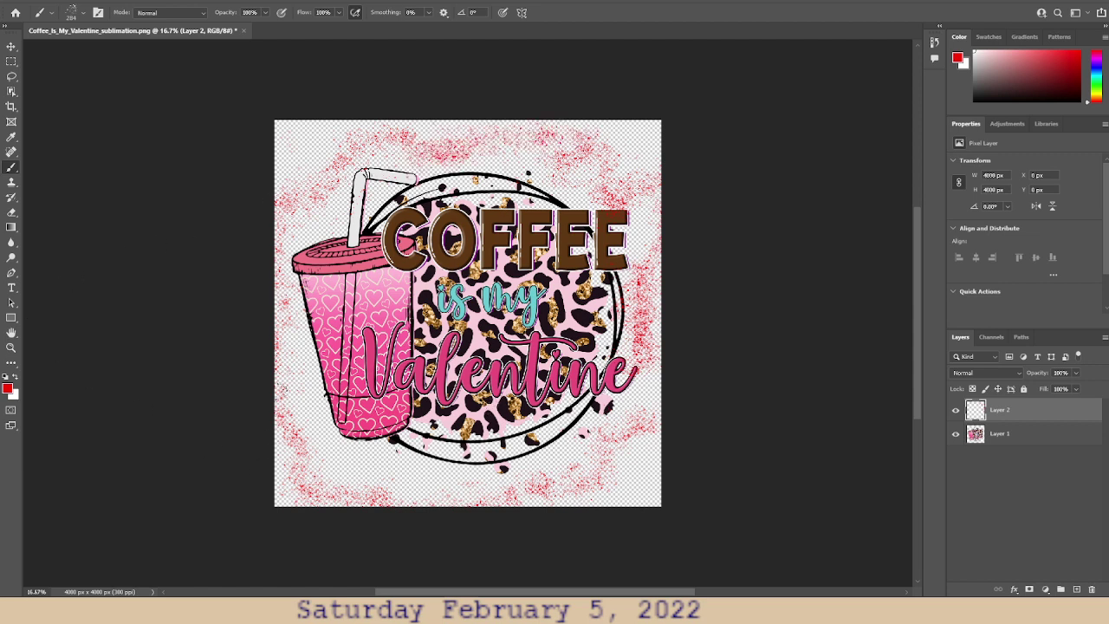
{"action": "mouse_move", "coordinate": [290, 357]}
{"action": "left_mouse_down"}
{"action": "mouse_move", "coordinate": [316, 428]}
{"action": "mouse_move", "coordinate": [360, 461]}
{"action": "mouse_move", "coordinate": [457, 480]}
{"action": "mouse_move", "coordinate": [503, 470]}
{"action": "mouse_move", "coordinate": [689, 359]}
{"action": "mouse_move", "coordinate": [683, 336]}
{"action": "mouse_move", "coordinate": [621, 509]}
{"action": "left_mouse_up"}
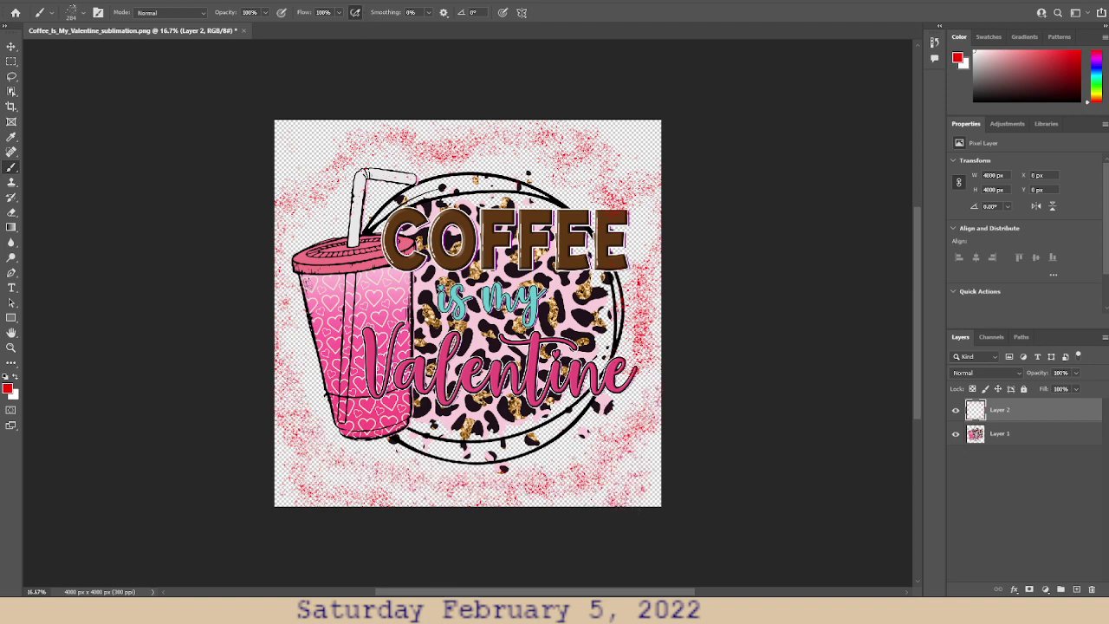
{"action": "mouse_move", "coordinate": [310, 381]}
{"action": "left_mouse_down"}
{"action": "mouse_move", "coordinate": [281, 242]}
{"action": "mouse_move", "coordinate": [354, 216]}
{"action": "mouse_move", "coordinate": [359, 181]}
{"action": "left_mouse_up"}
{"action": "mouse_move", "coordinate": [382, 128]}
{"action": "left_mouse_down"}
{"action": "mouse_move", "coordinate": [299, 140]}
{"action": "mouse_move", "coordinate": [286, 181]}
{"action": "left_mouse_up"}
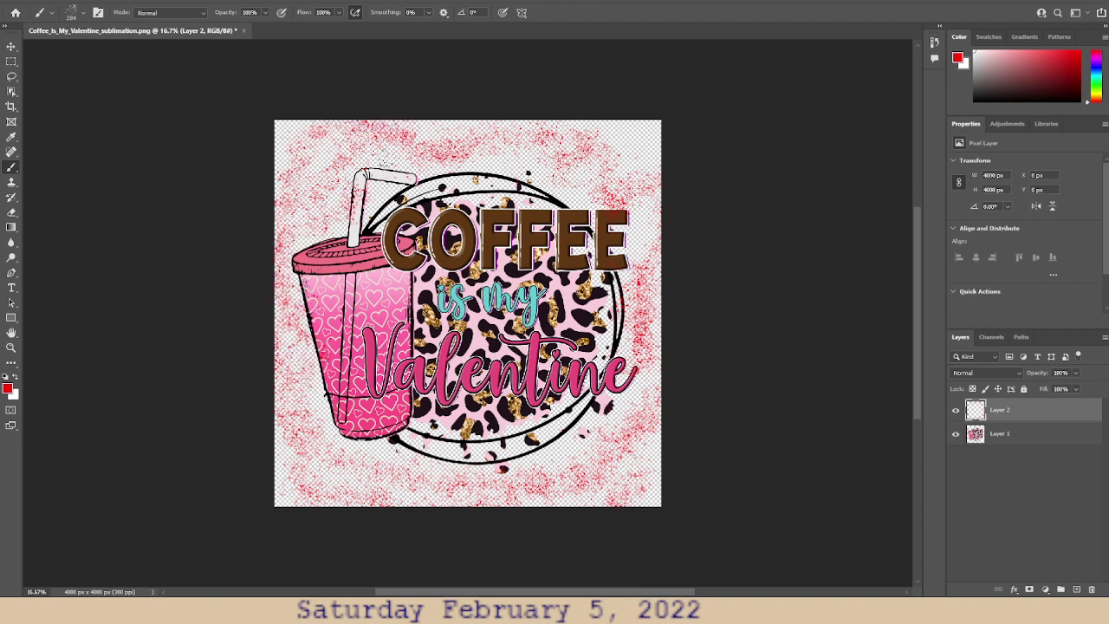
- Try a denser red spatter along the canvas's top and right edges, and undo that brush stroke
{"action": "mouse_move", "coordinate": [511, 128]}
{"action": "left_mouse_down"}
{"action": "mouse_move", "coordinate": [485, 169]}
{"action": "mouse_move", "coordinate": [641, 164]}
{"action": "mouse_move", "coordinate": [598, 125]}
{"action": "mouse_move", "coordinate": [407, 131]}
{"action": "mouse_move", "coordinate": [683, 244]}
{"action": "mouse_move", "coordinate": [655, 312]}
{"action": "mouse_move", "coordinate": [633, 184]}
{"action": "left_mouse_up"}
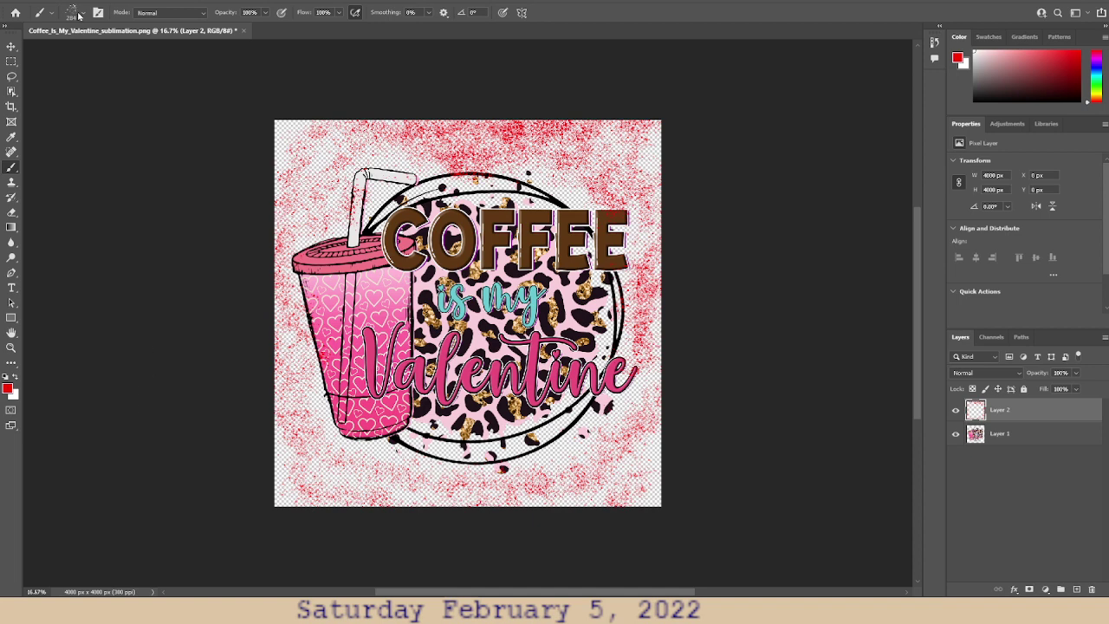
{"action": "left_click", "coordinate": [39, 3]}
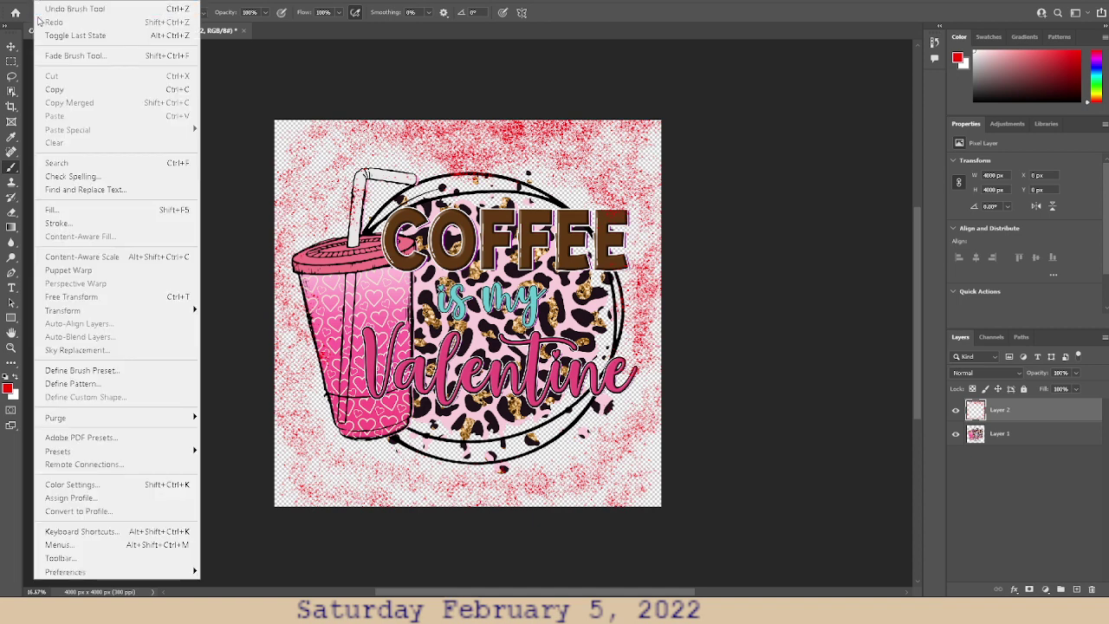
{"action": "left_click", "coordinate": [74, 9]}
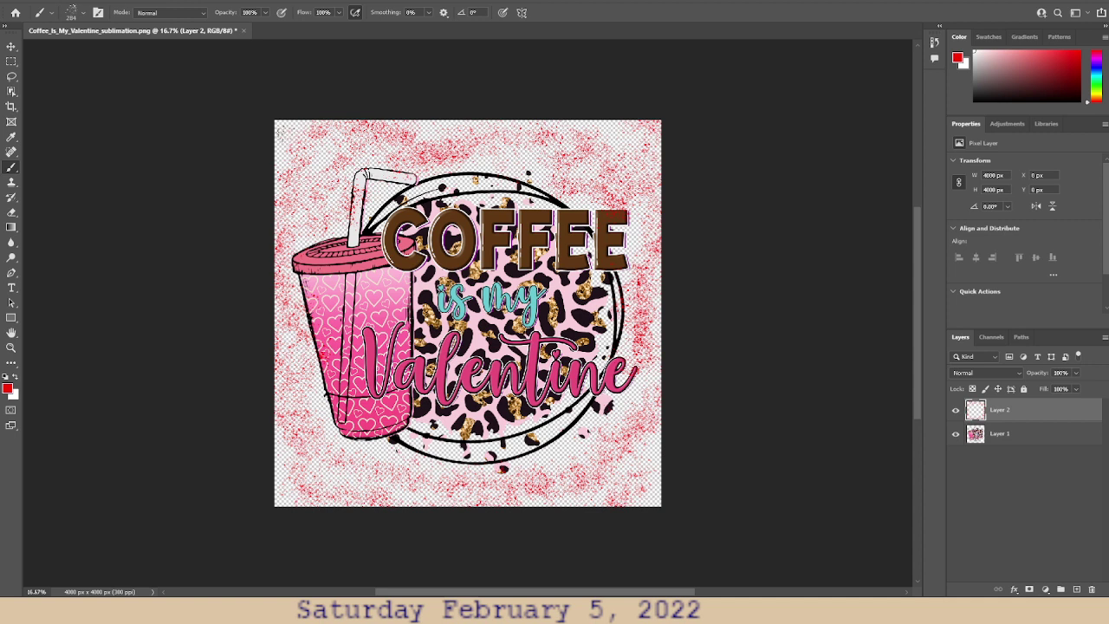
- Fill the sparse patches along the canvas's top and right edges with light red spatter on Layer 2
{"action": "left_click_drag", "start_coordinate": [433, 135], "coordinate": [473, 139]}
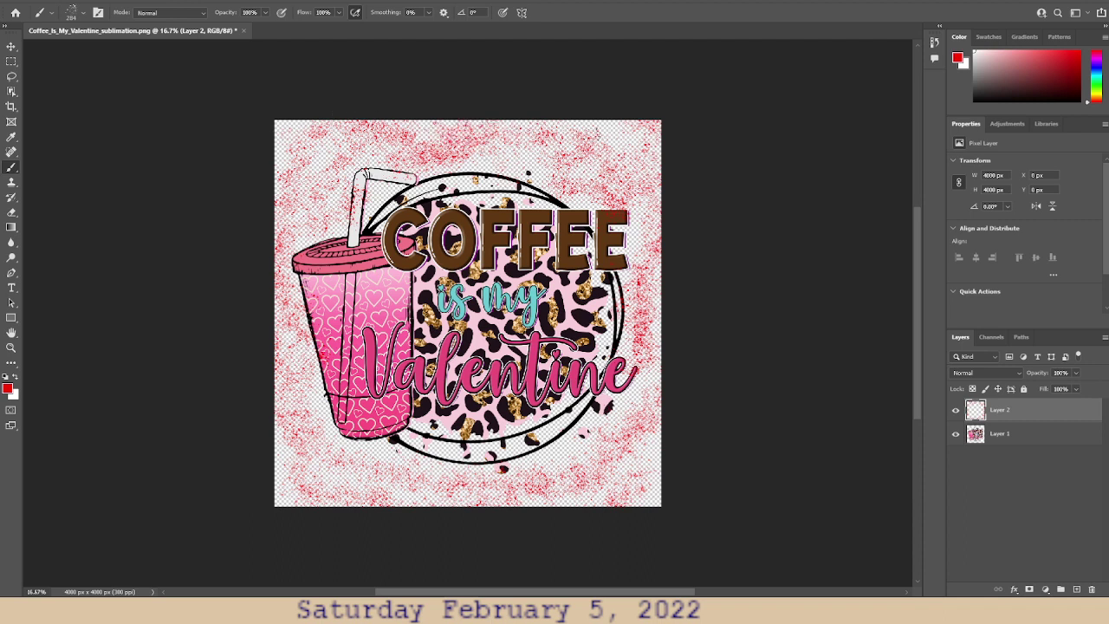
{"action": "left_click_drag", "start_coordinate": [548, 146], "coordinate": [487, 157]}
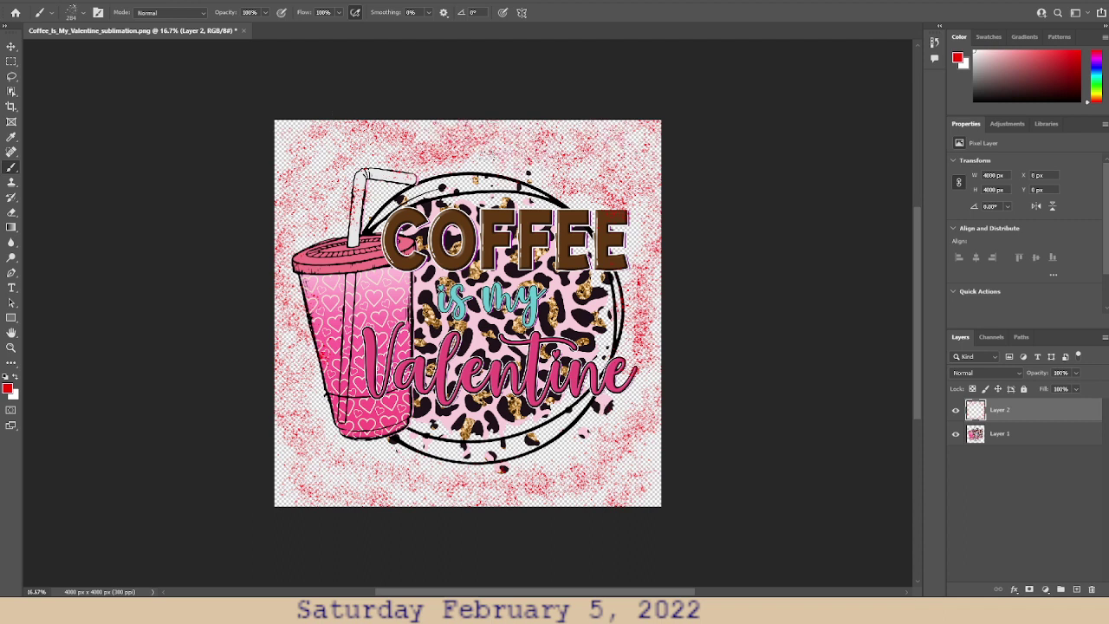
{"action": "left_click_drag", "start_coordinate": [624, 213], "coordinate": [633, 232]}
{"action": "mouse_move", "coordinate": [641, 381]}
{"action": "left_mouse_down"}
{"action": "mouse_move", "coordinate": [593, 438]}
{"action": "mouse_move", "coordinate": [598, 507]}
{"action": "mouse_move", "coordinate": [646, 464]}
{"action": "left_mouse_up"}
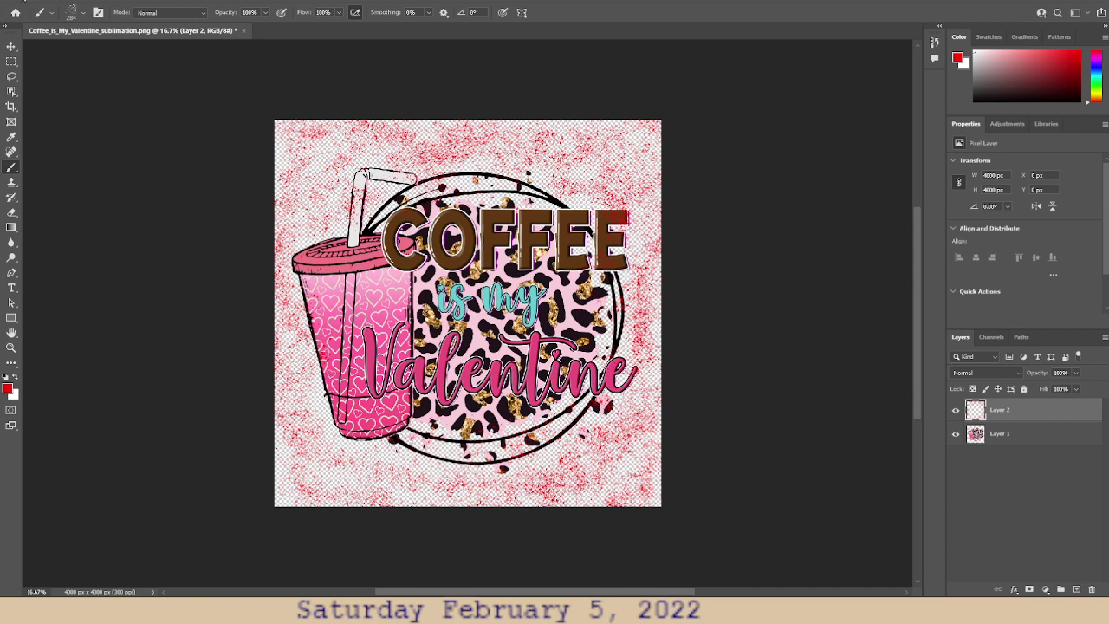
- Export the edited coffee design as a transparent PNG at 4000 x 4000 px and 100% scale
{"action": "left_click", "coordinate": [27, 2]}
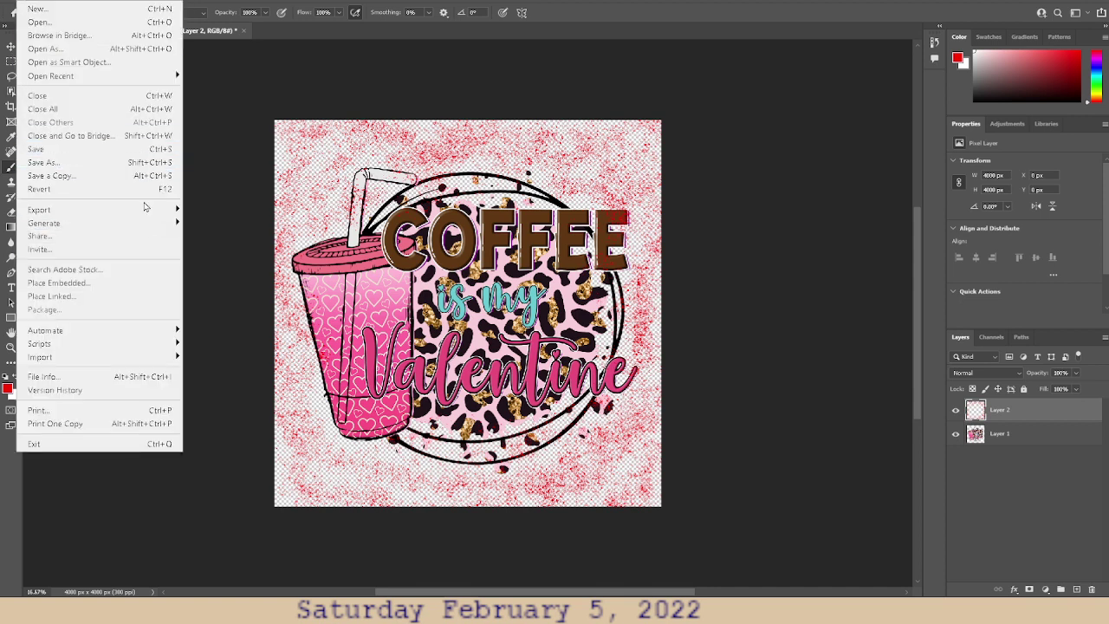
{"action": "mouse_move", "coordinate": [148, 211]}
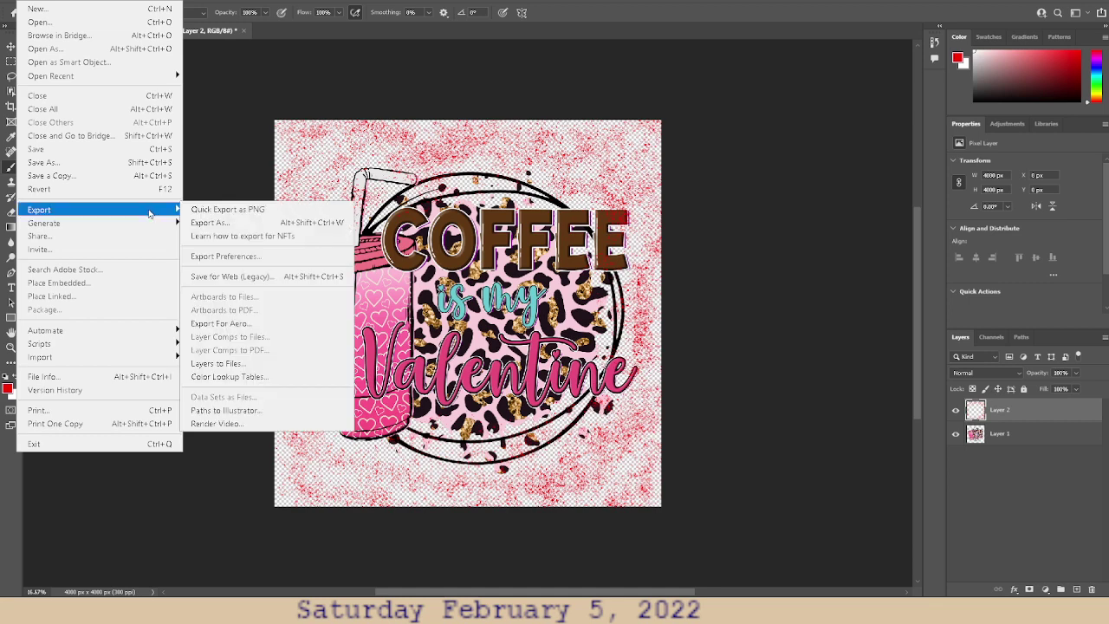
{"action": "left_click", "coordinate": [255, 224]}
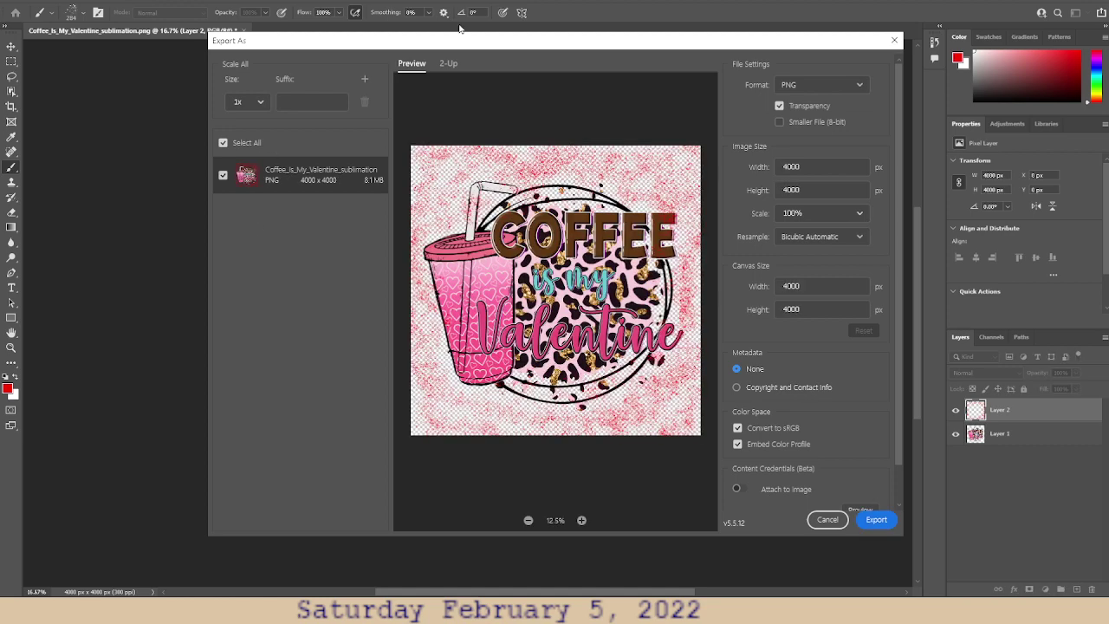
{"action": "key", "text": "Return"}
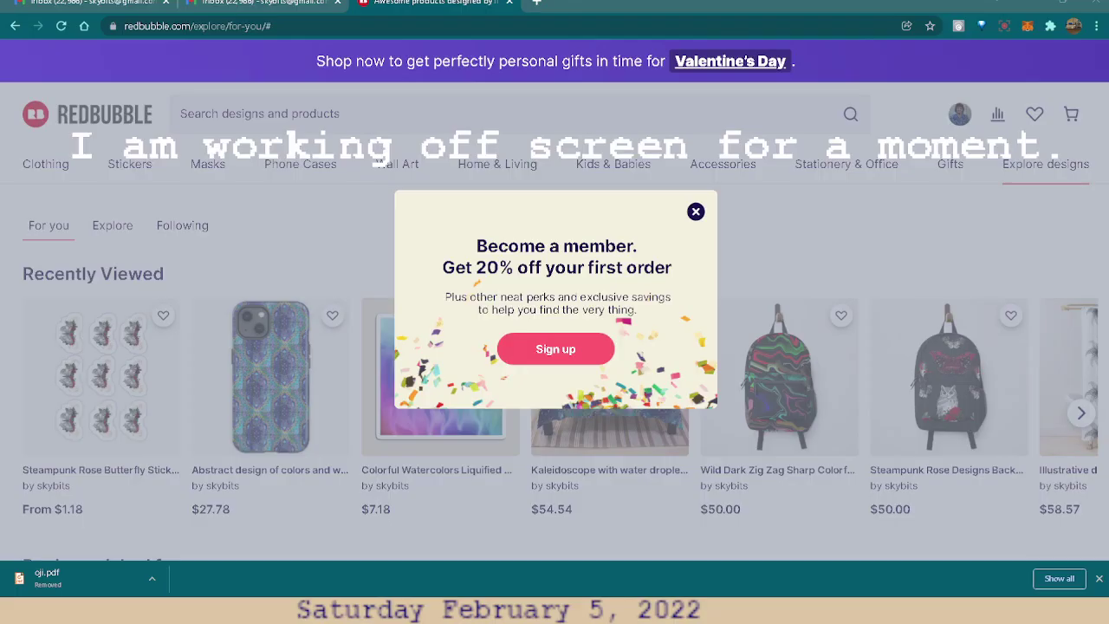
- Switch to Redbubble in the browser, dismiss the membership offer, and upload the exported coffee PNG as a new work
{"action": "left_click", "coordinate": [695, 212]}
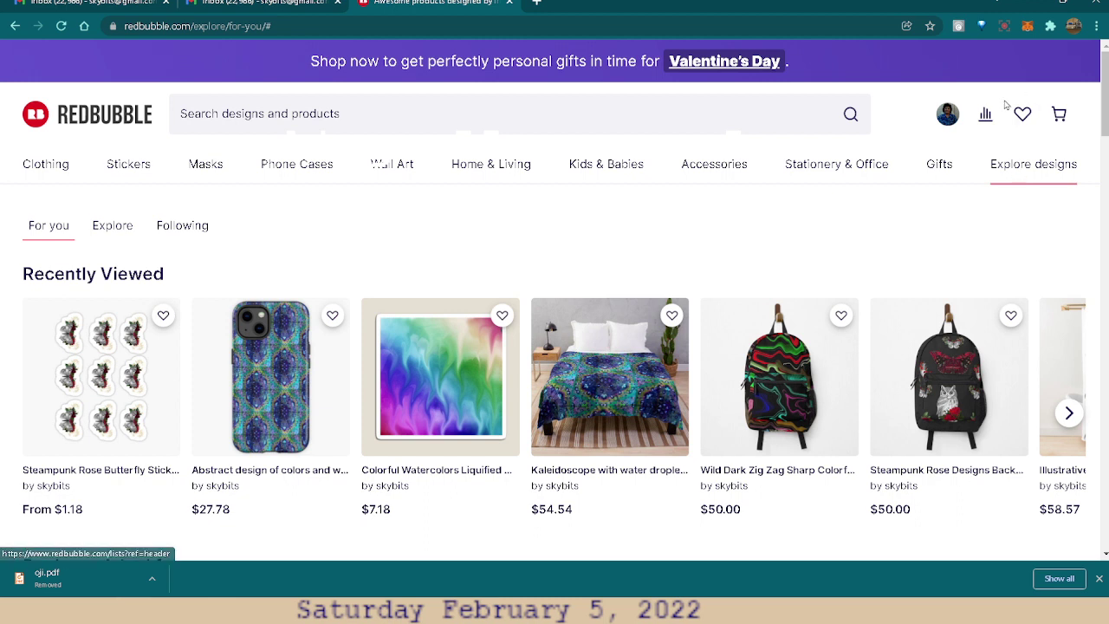
{"action": "left_click", "coordinate": [948, 121]}
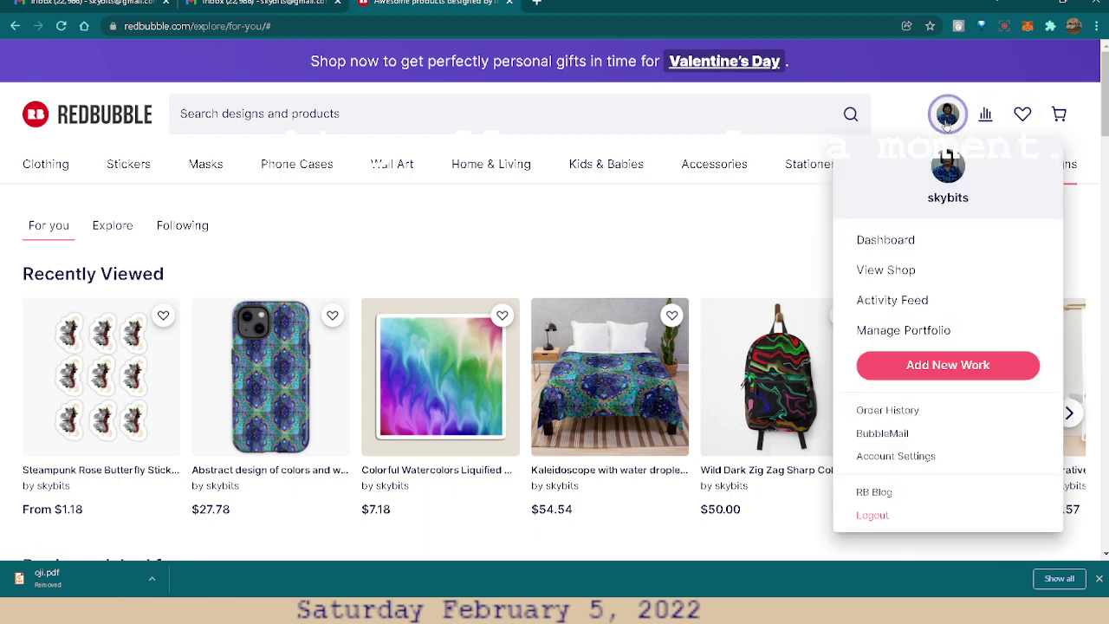
{"action": "left_click", "coordinate": [939, 378]}
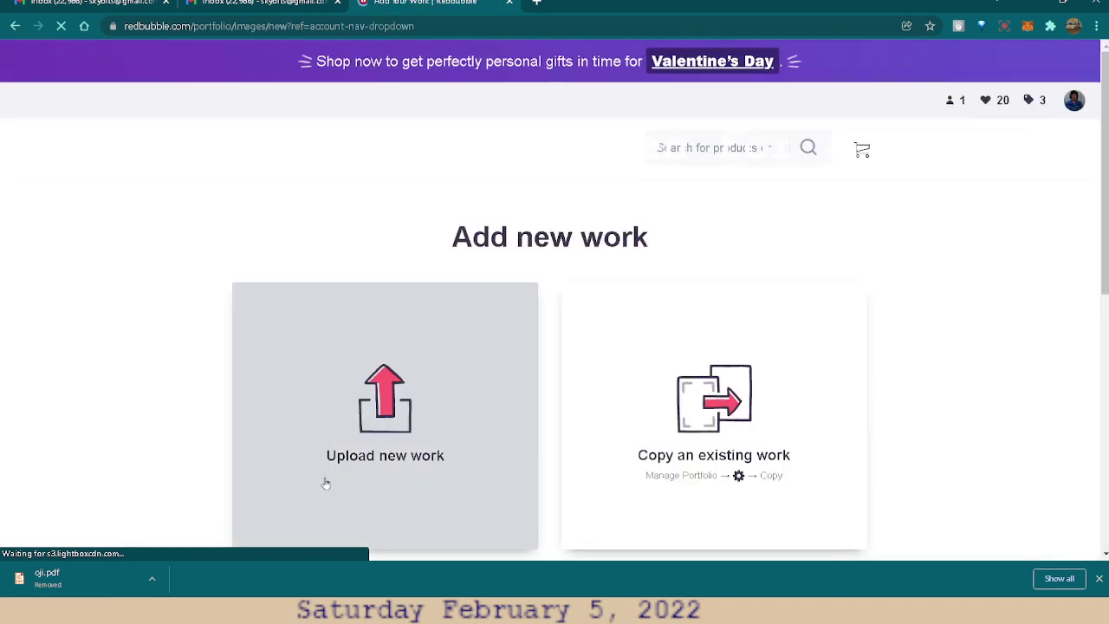
{"action": "left_click", "coordinate": [390, 396]}
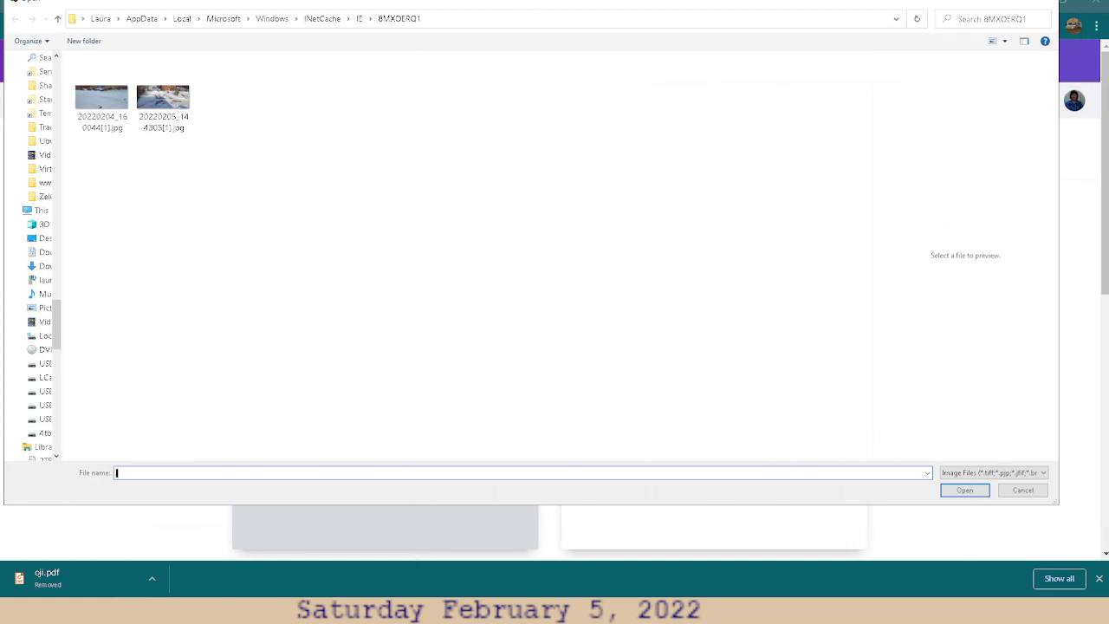
{"action": "key", "text": "Escape"}
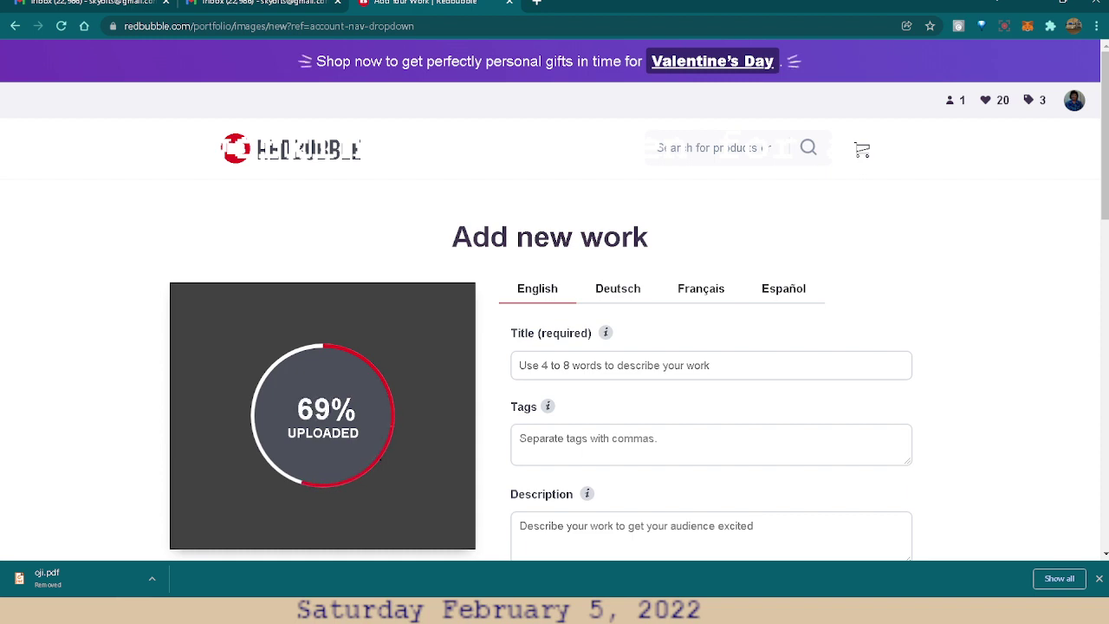
- Title the new work "Coffee Valentine" and add the tags "coffee, valentine"
{"action": "left_click", "coordinate": [595, 367]}
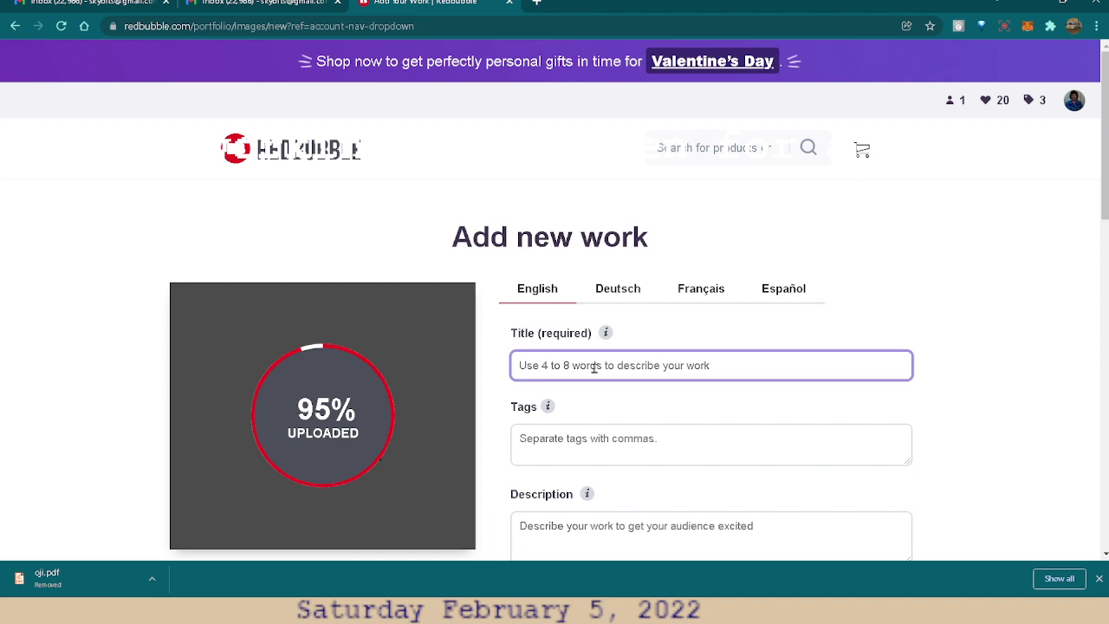
{"action": "type", "text": "C"}
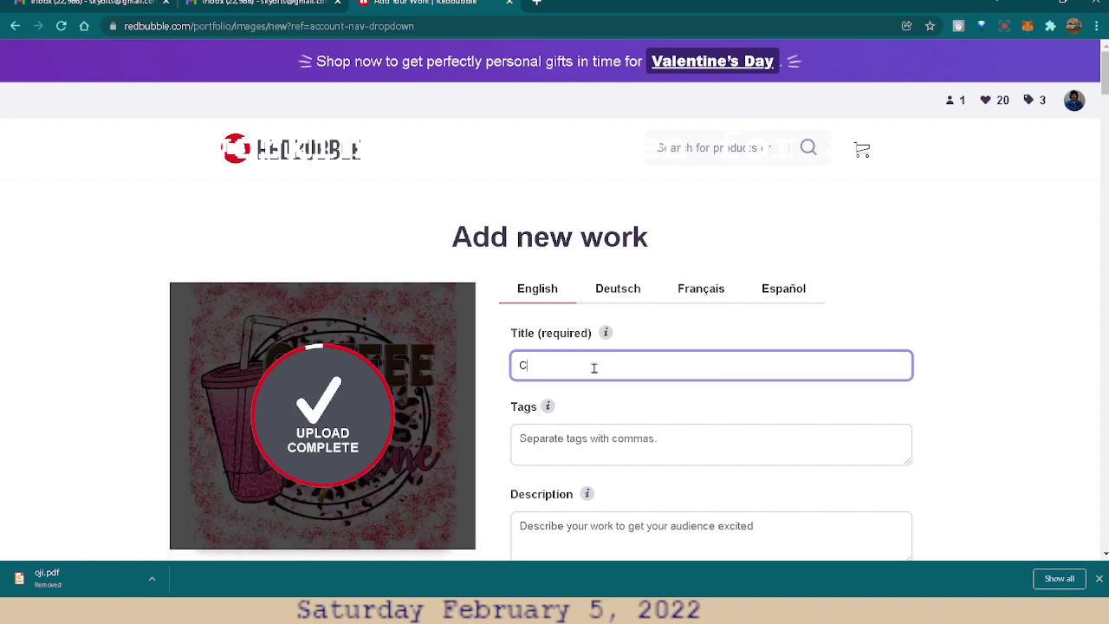
{"action": "type", "text": "offee"}
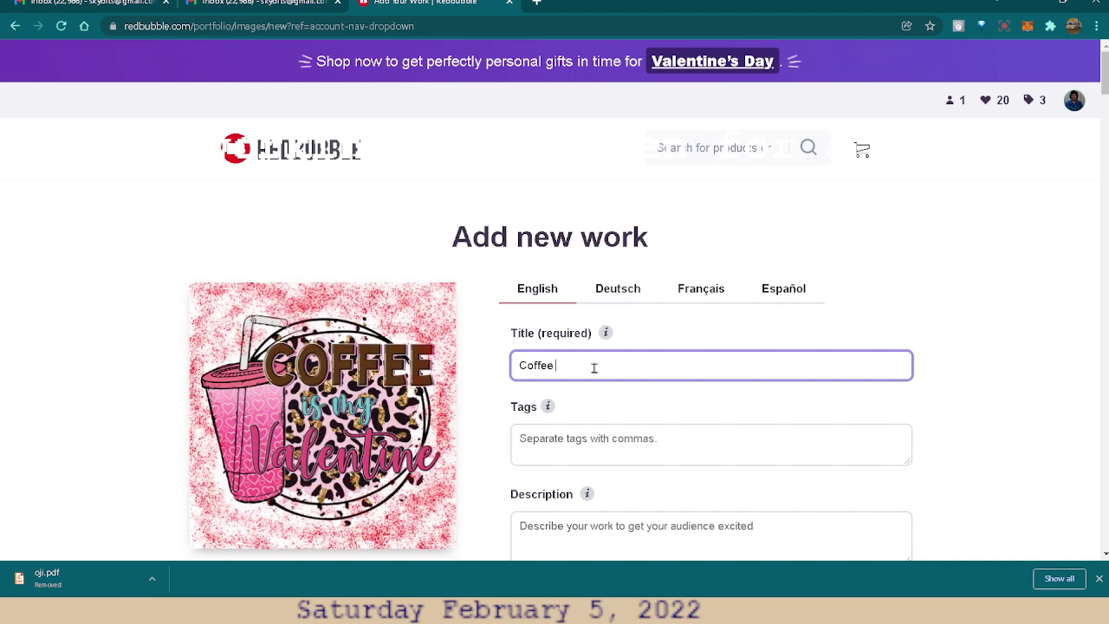
{"action": "type", "text": "Valentine"}
{"action": "left_click", "coordinate": [604, 454]}
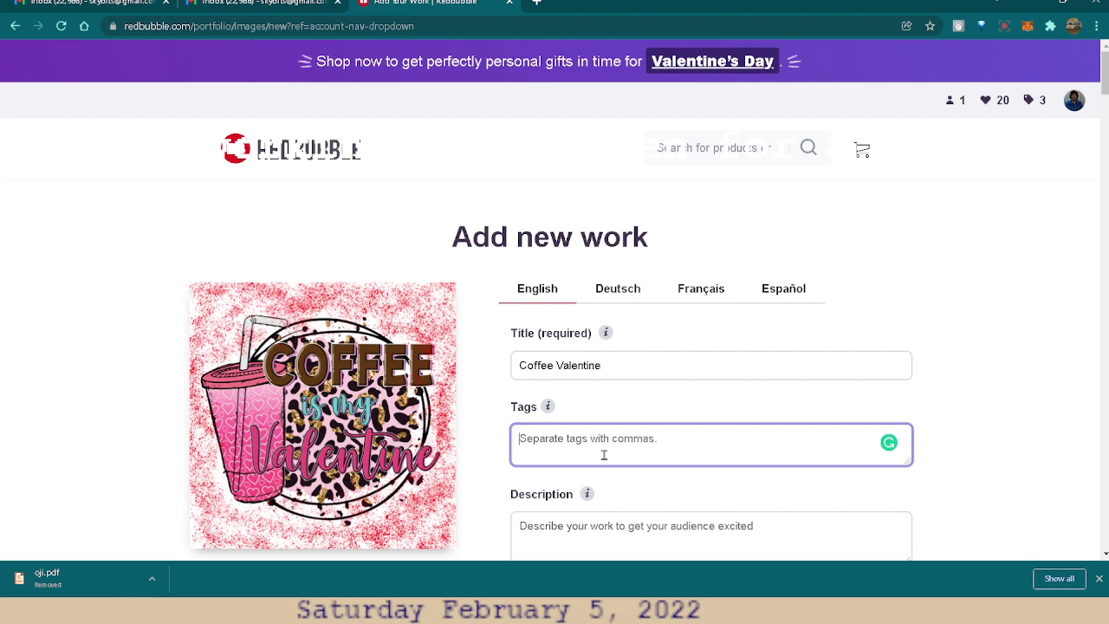
{"action": "type", "text": "coffee"}
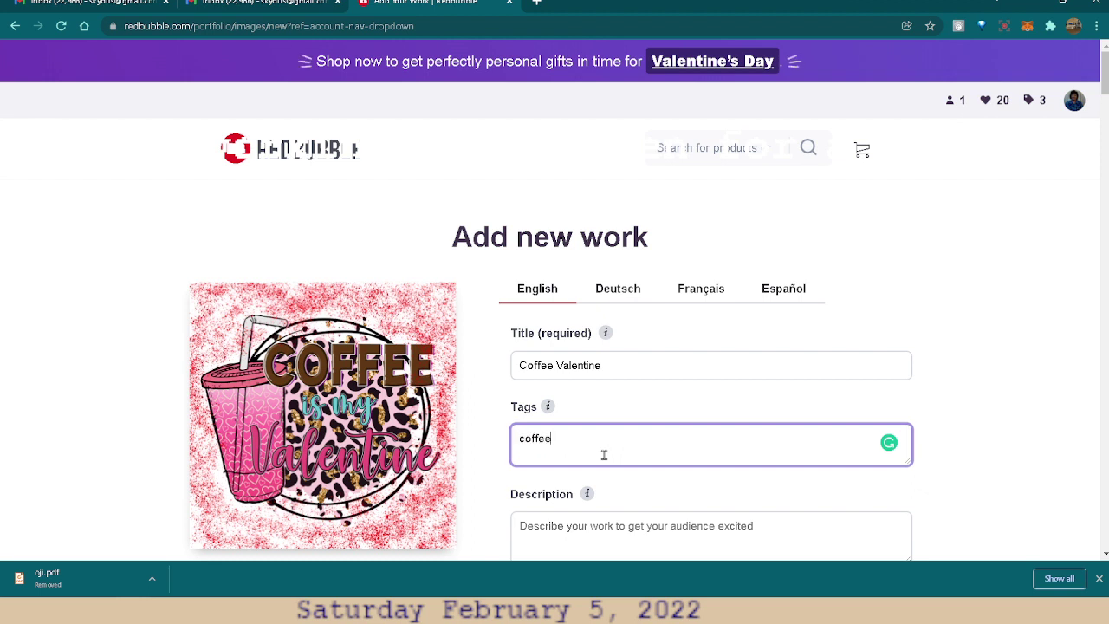
{"action": "type", "text": ", valentine"}
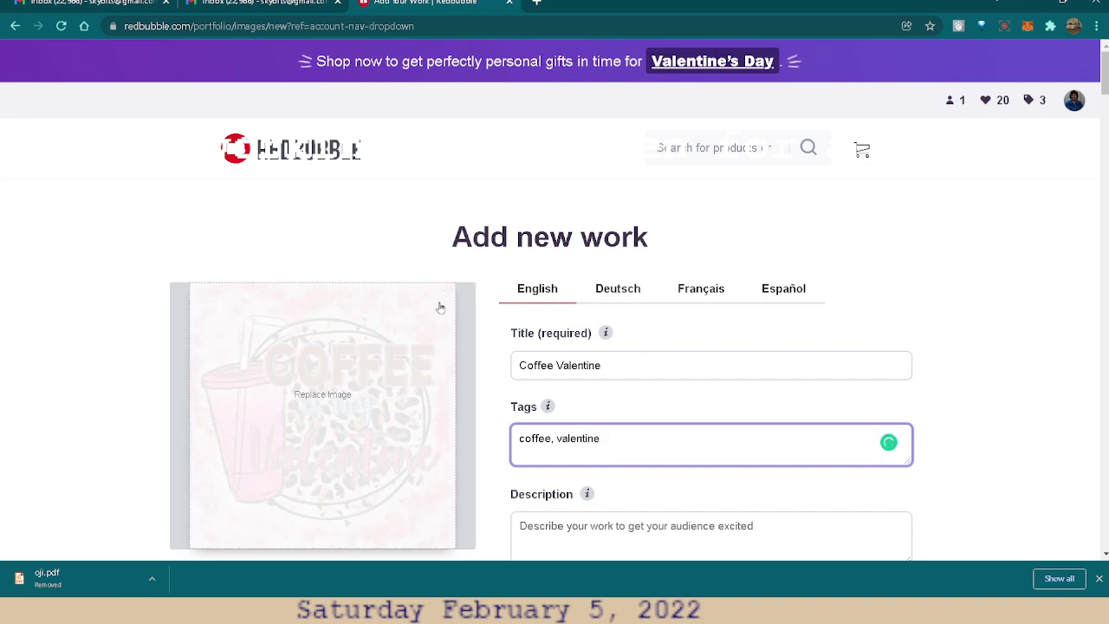
- Enter the work's description: Coffee is my Valentine image with a coffee cup and coffee beans
{"action": "left_click", "coordinate": [620, 528]}
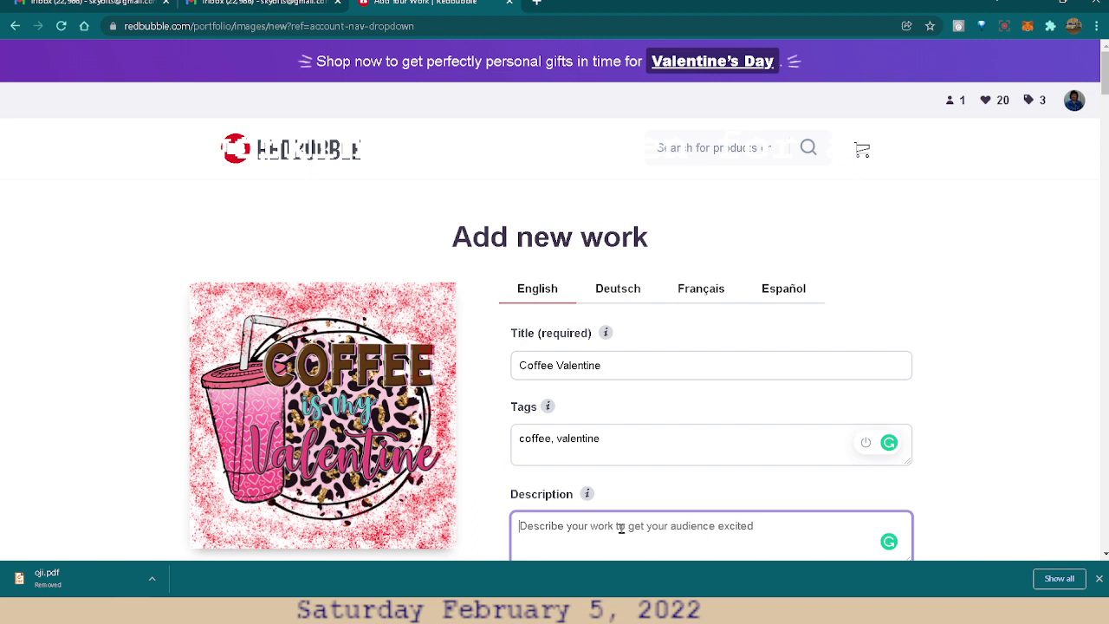
{"action": "type", "text": "Coff"}
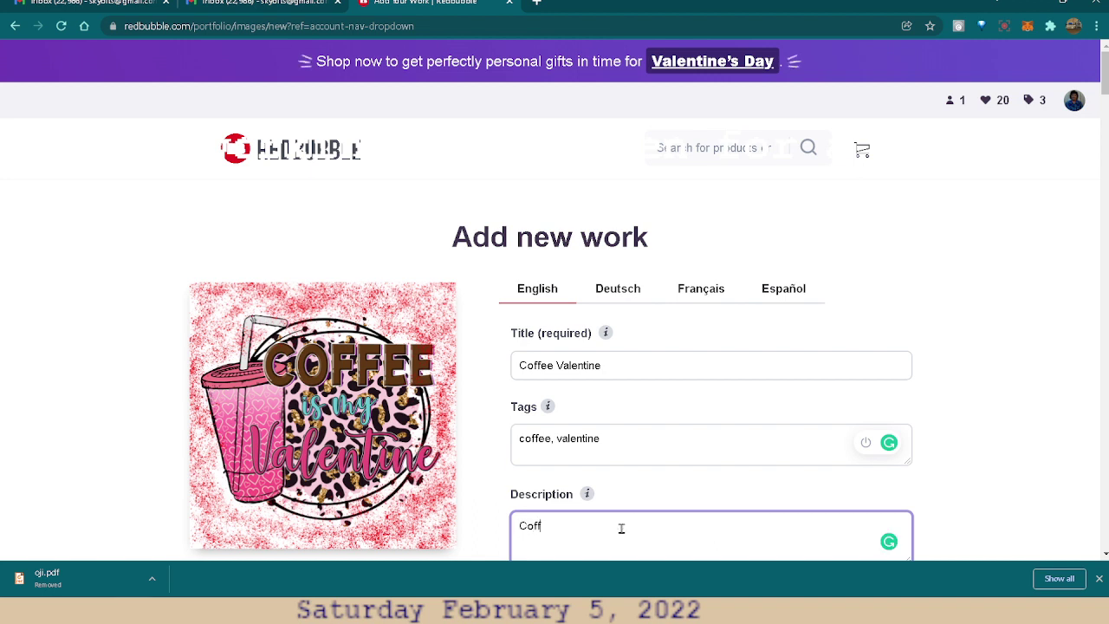
{"action": "type", "text": "ee is a"}
{"action": "key", "text": "BackSpace"}
{"action": "type", "text": "my Valentine image "}
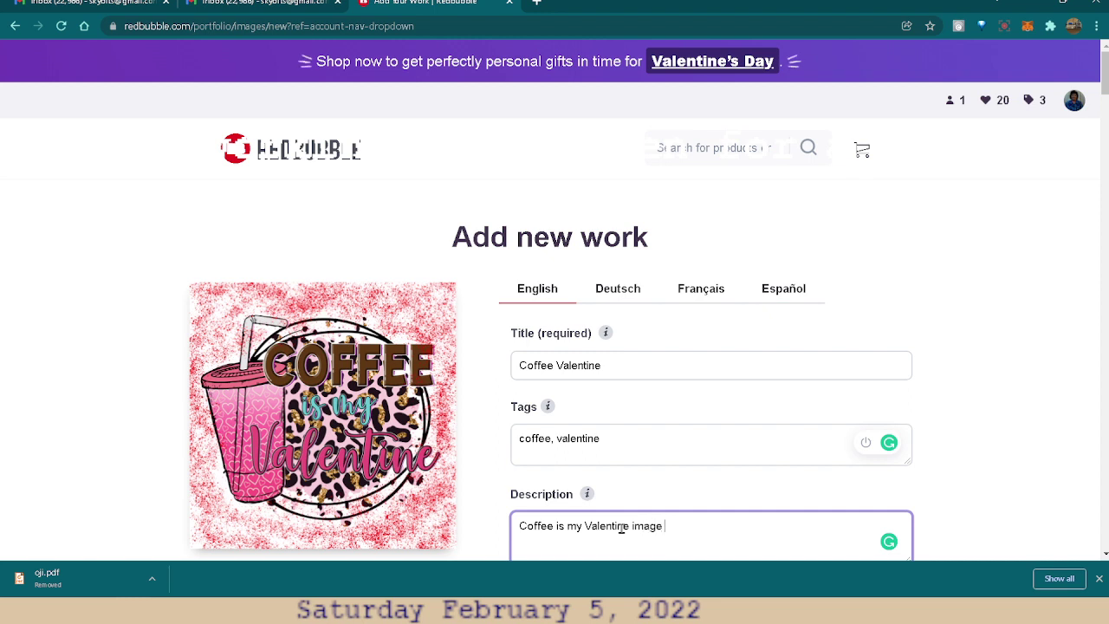
{"action": "type", "text": "with a coffee"}
{"action": "key", "text": "BackSpace"}
{"action": "key", "text": "BackSpace"}
{"action": "key", "text": "BackSpace"}
{"action": "key", "text": "BackSpace"}
{"action": "type", "text": "ffee cup and "}
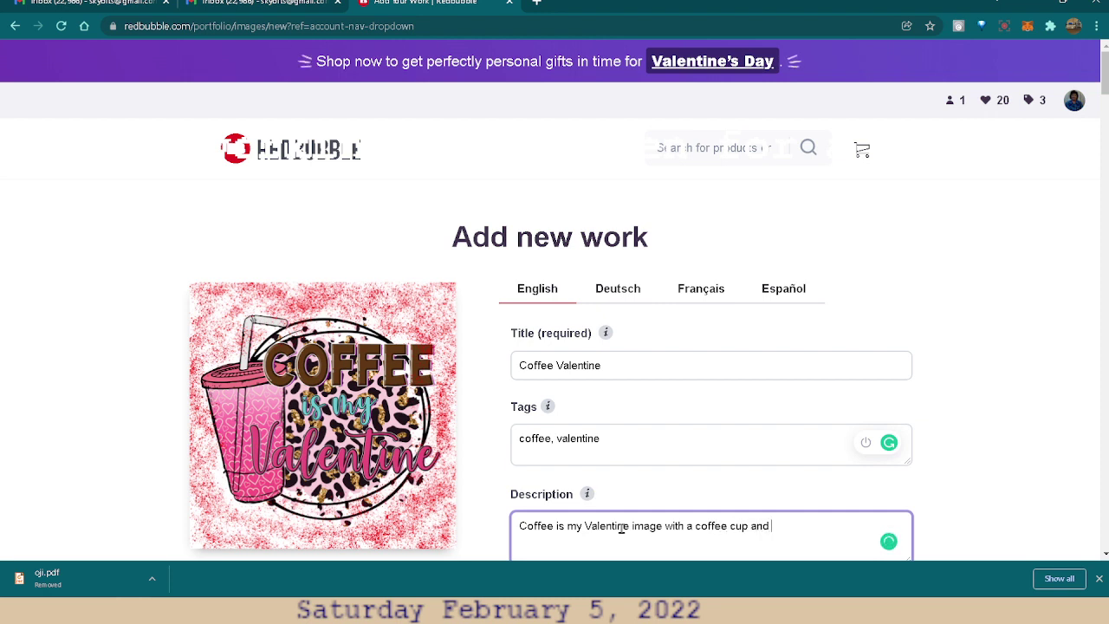
{"action": "type", "text": "coffee beans."}
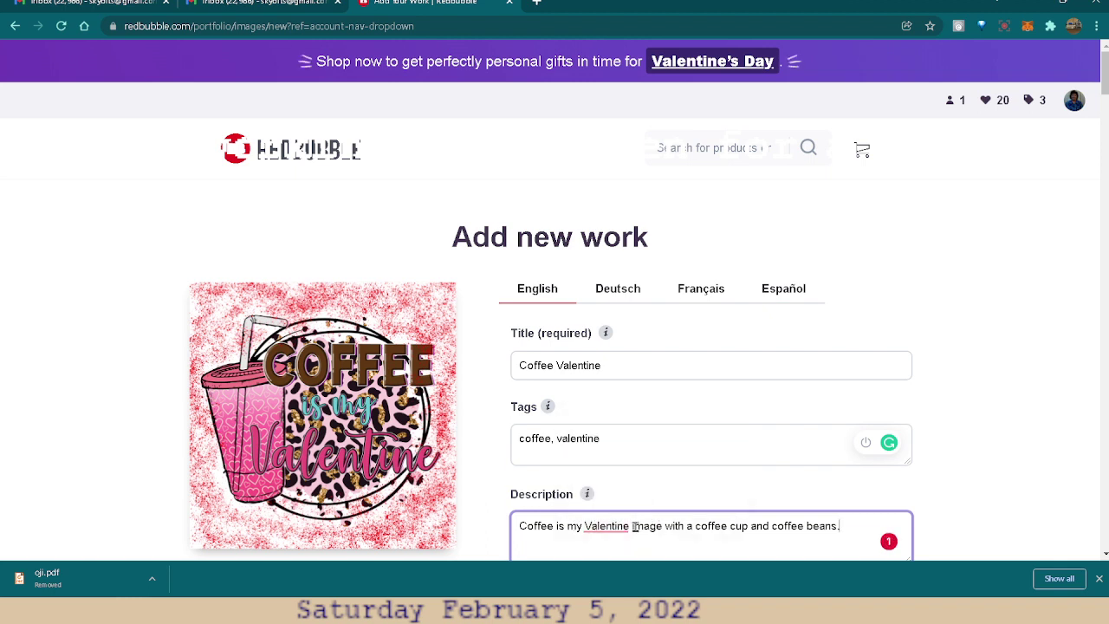
- Put quotation marks around the phrase "Coffee is my Valentine" in the description
{"action": "left_click", "coordinate": [631, 526]}
{"action": "type", "text": "\""}
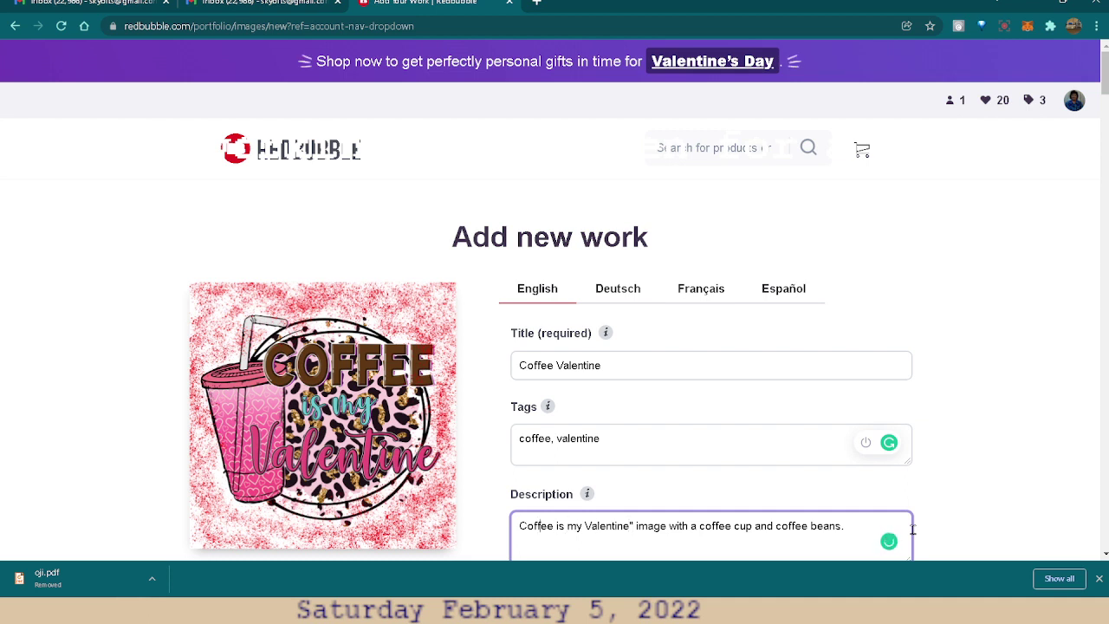
{"action": "key", "text": "Home"}
{"action": "type", "text": "\""}
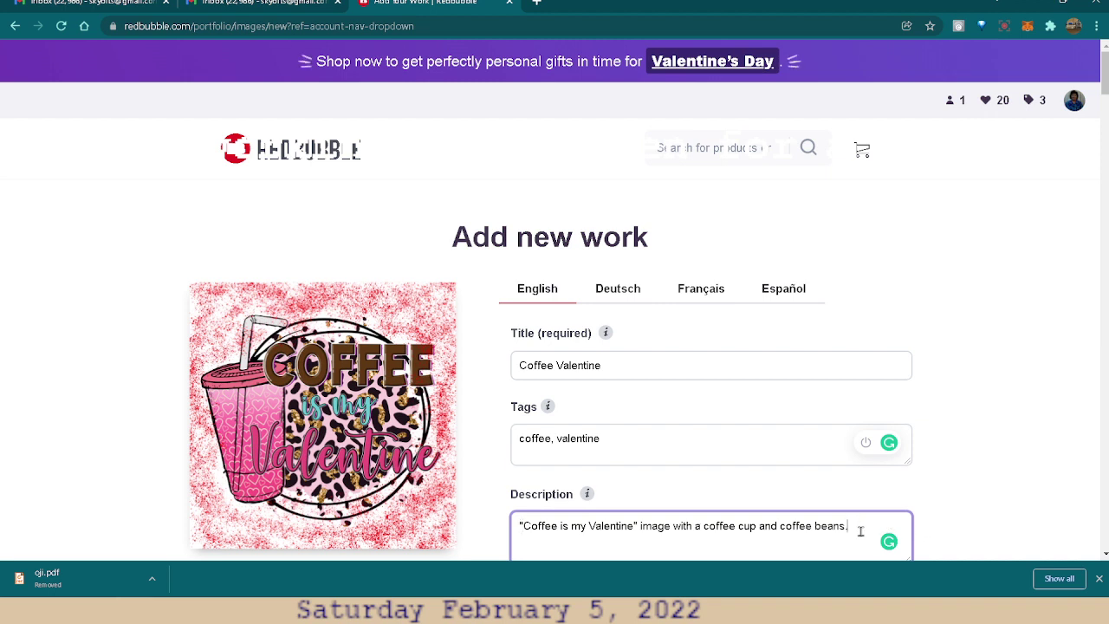
- Extend the description's ending with "in the background." and insert the word "clipart" before "image"
{"action": "key", "text": "BackSpace"}
{"action": "type", "text": "in the background."}
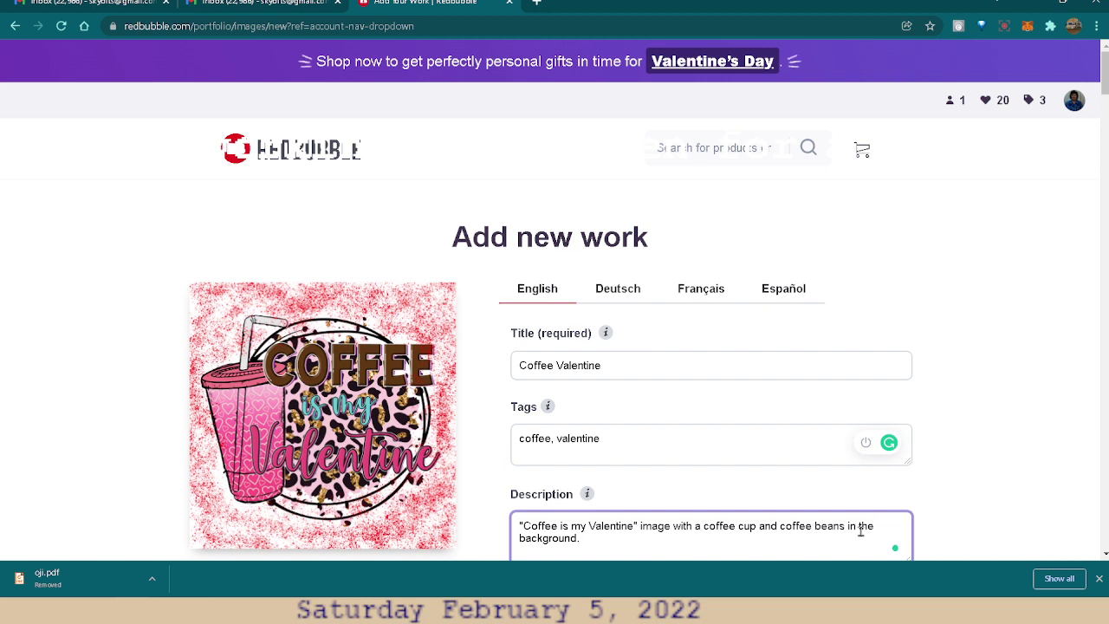
{"action": "left_click", "coordinate": [637, 527]}
{"action": "type", "text": "cl"}
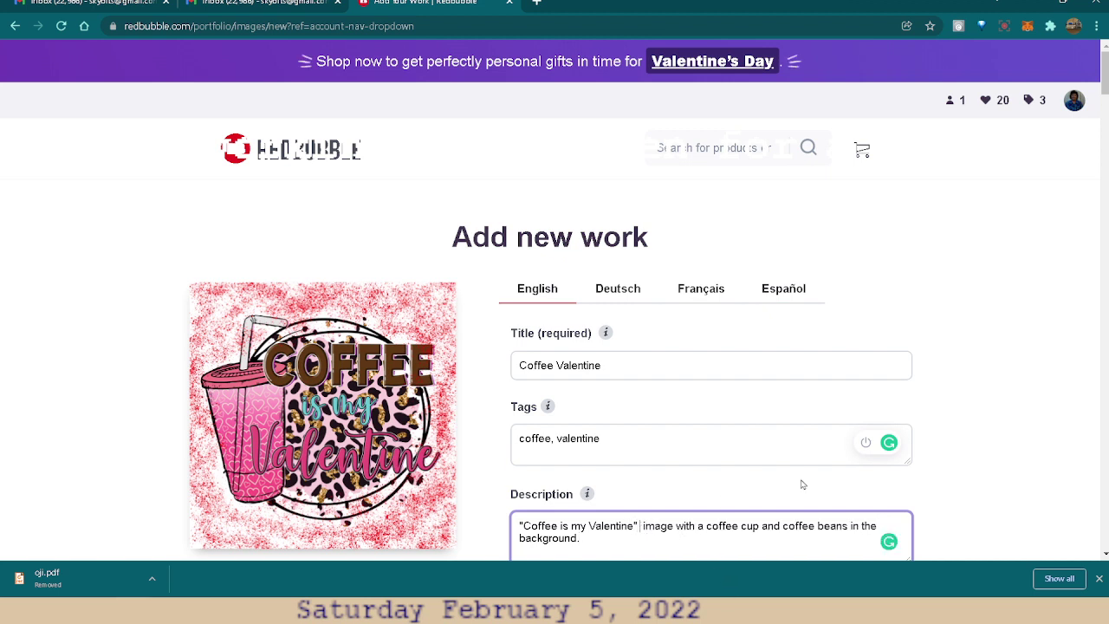
{"action": "type", "text": "ipart"}
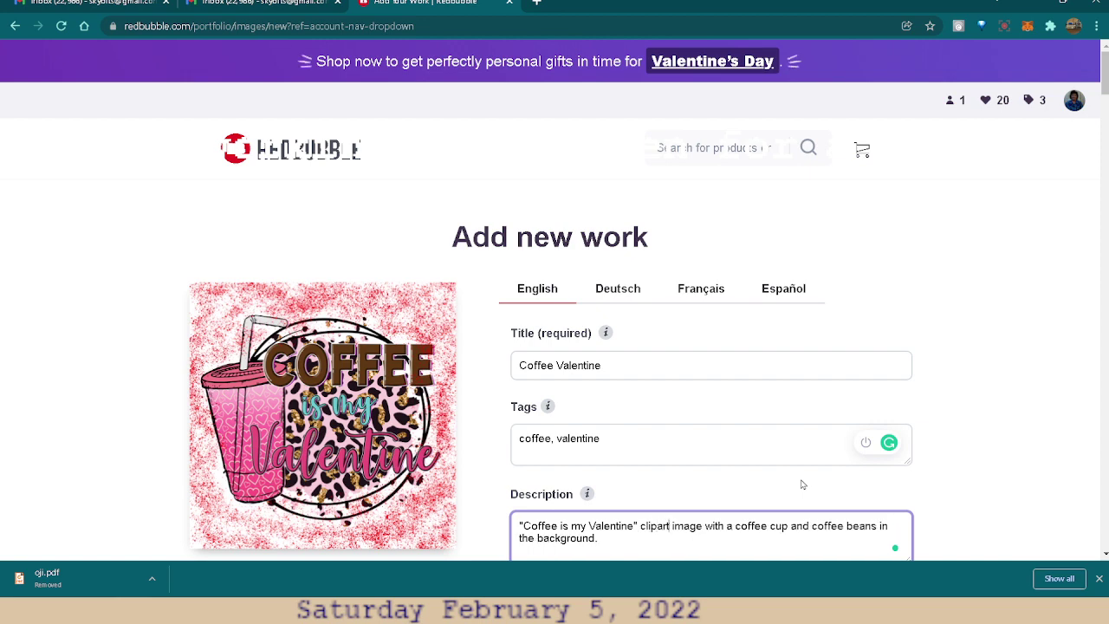
{"action": "left_click", "coordinate": [1023, 453]}
{"action": "scroll", "coordinate": [1024, 463], "scroll_direction": "down", "scroll_amount": 2}
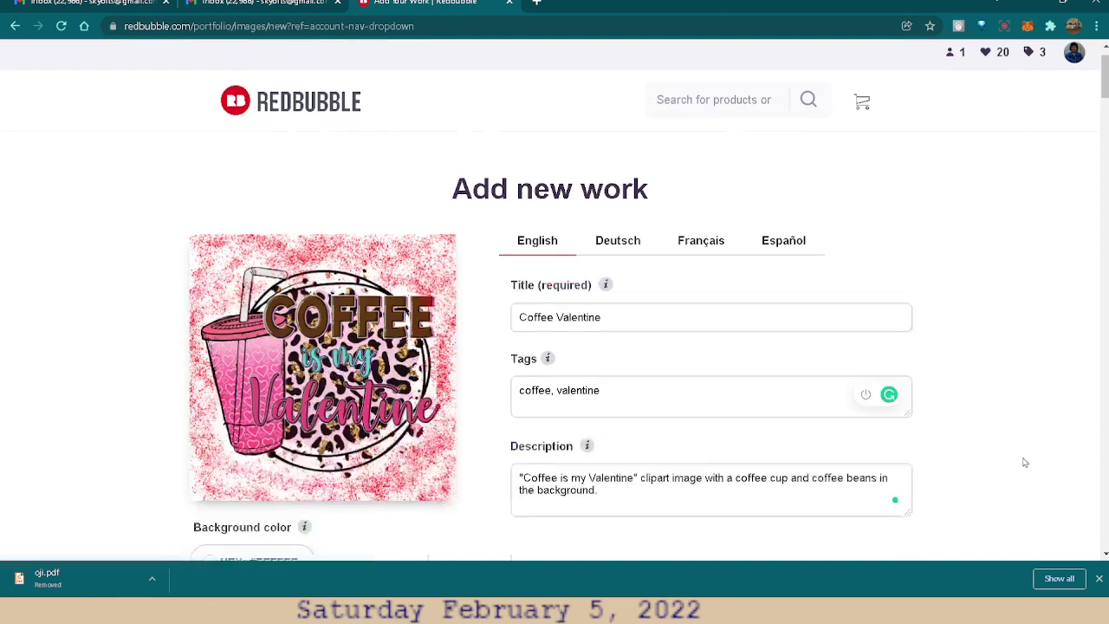
{"action": "scroll", "coordinate": [1013, 483], "scroll_direction": "down", "scroll_amount": 1}
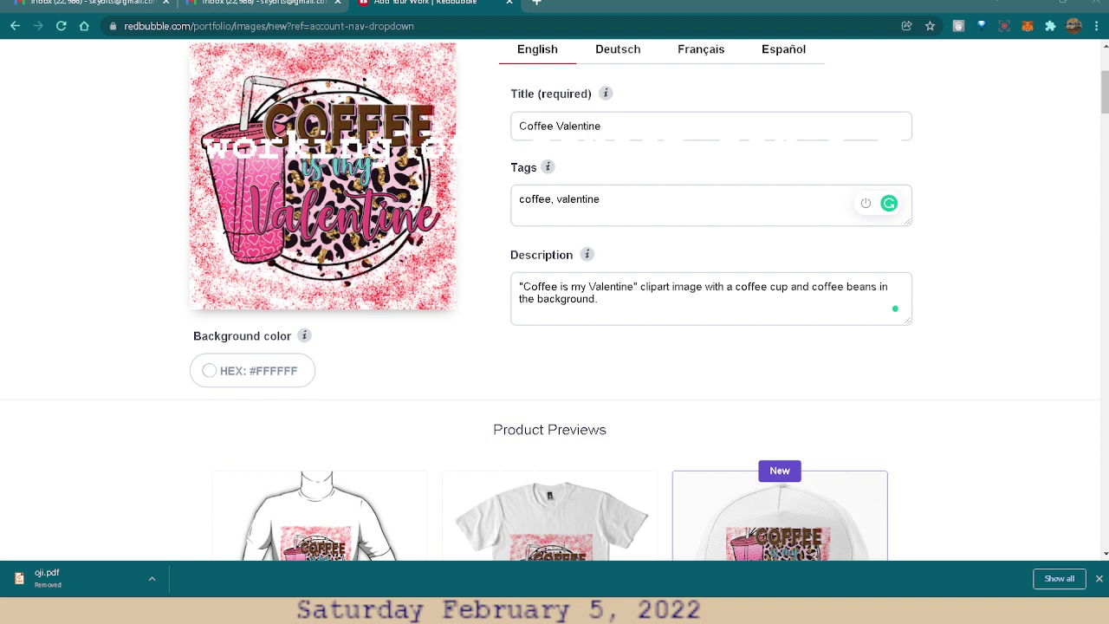
{"action": "key", "text": "alt+Tab"}
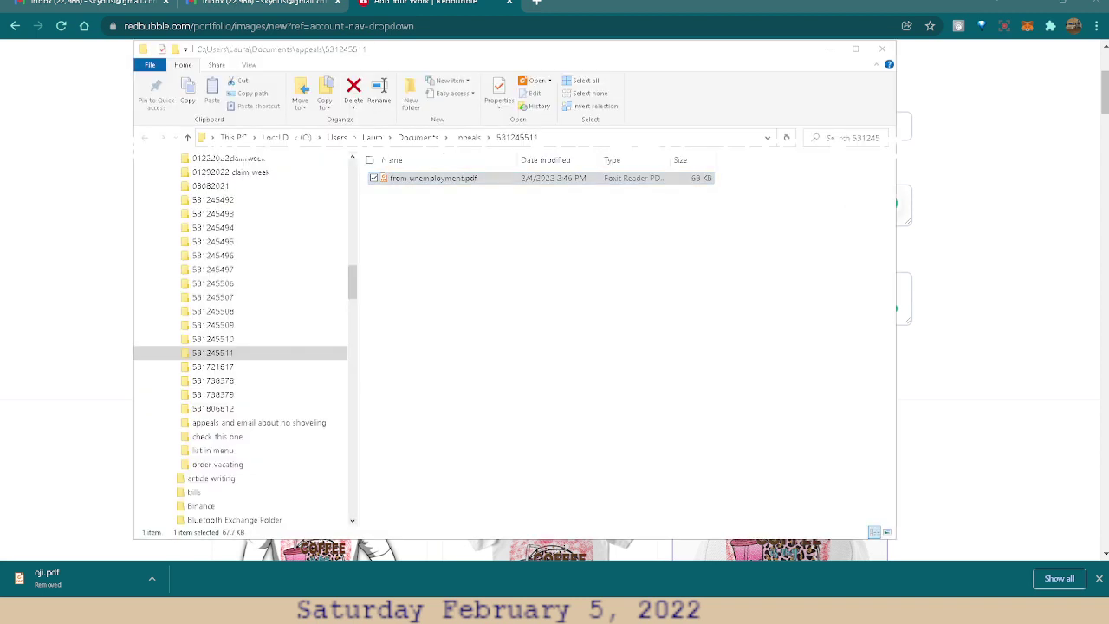
{"action": "left_click", "coordinate": [511, 53]}
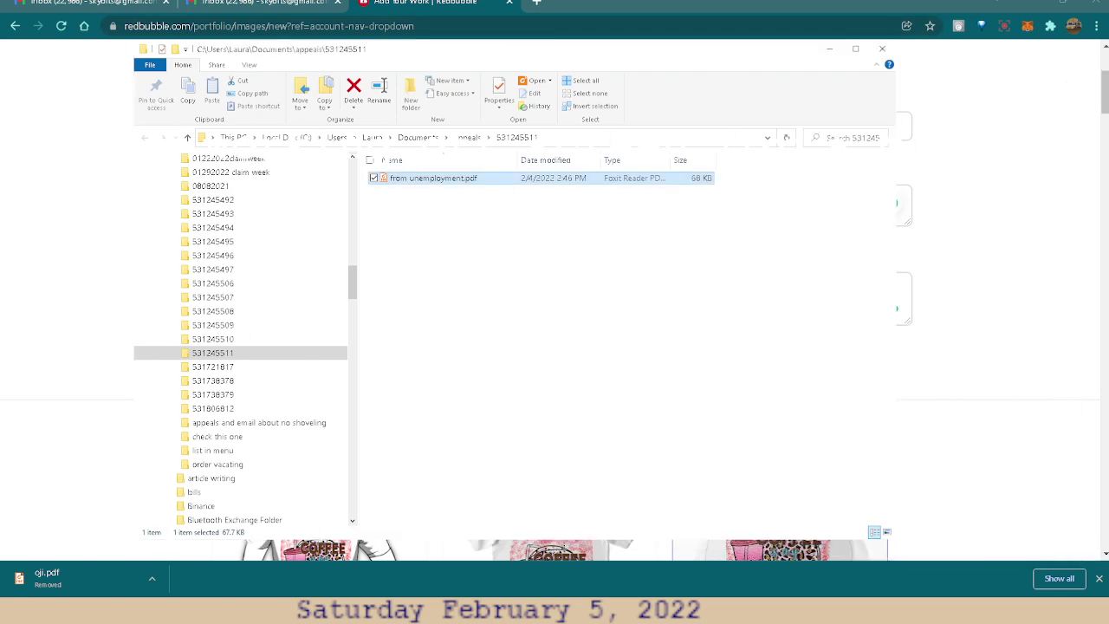
{"action": "key", "text": "alt+F4"}
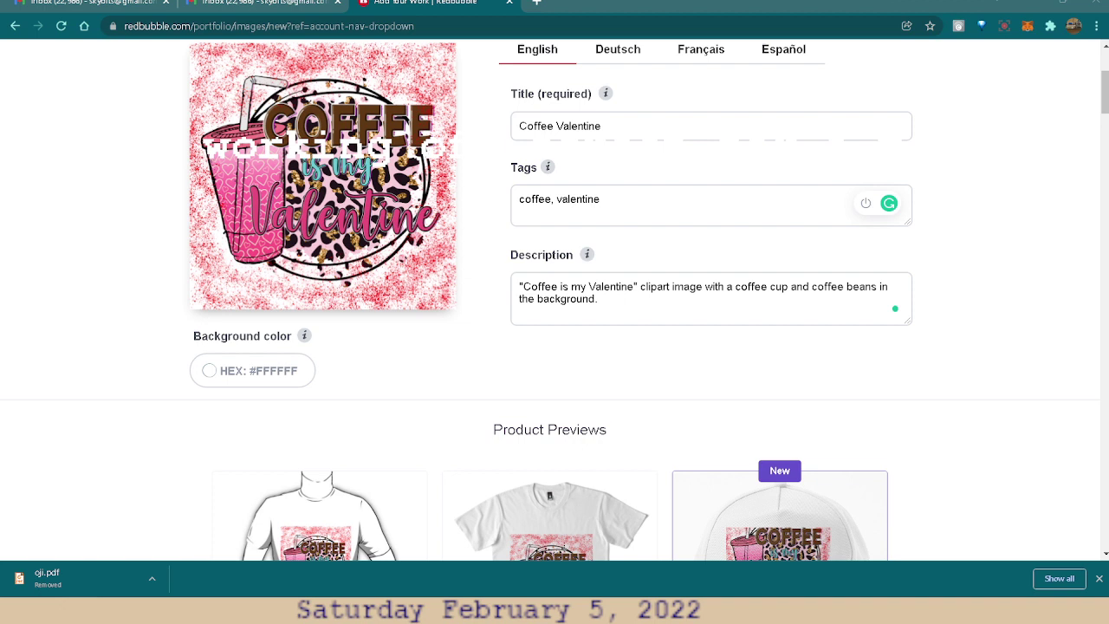
- Switch to File Explorer, check the exported Coffee_Is_My_Valentine_sublimation.png in the Redbubble folder, and return to the upload page
{"action": "key", "text": "alt+Tab"}
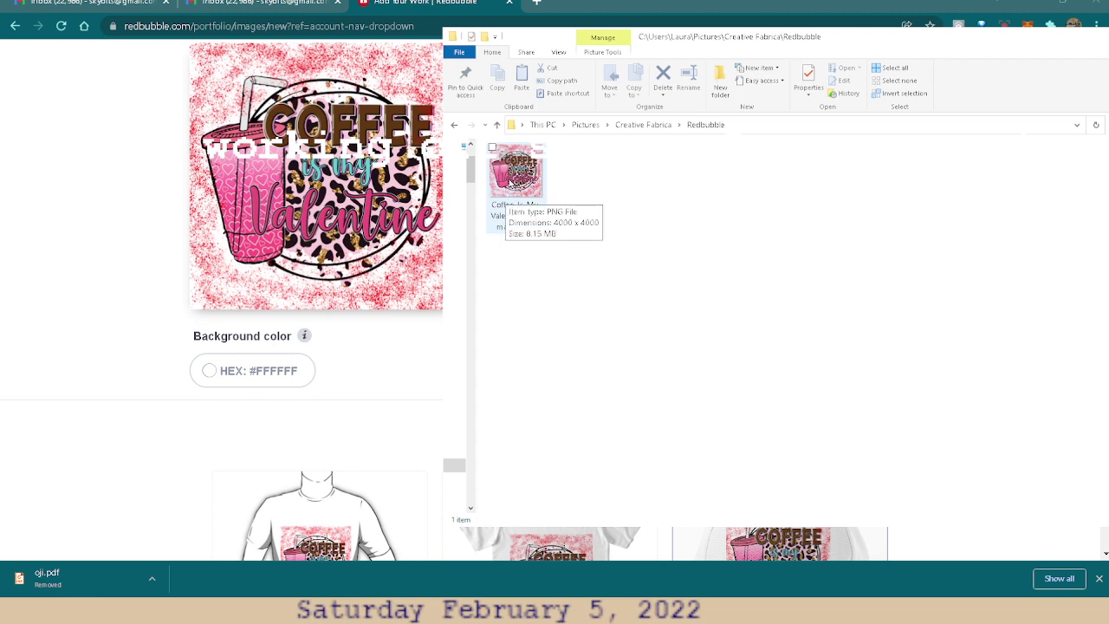
{"action": "right_click", "coordinate": [509, 183]}
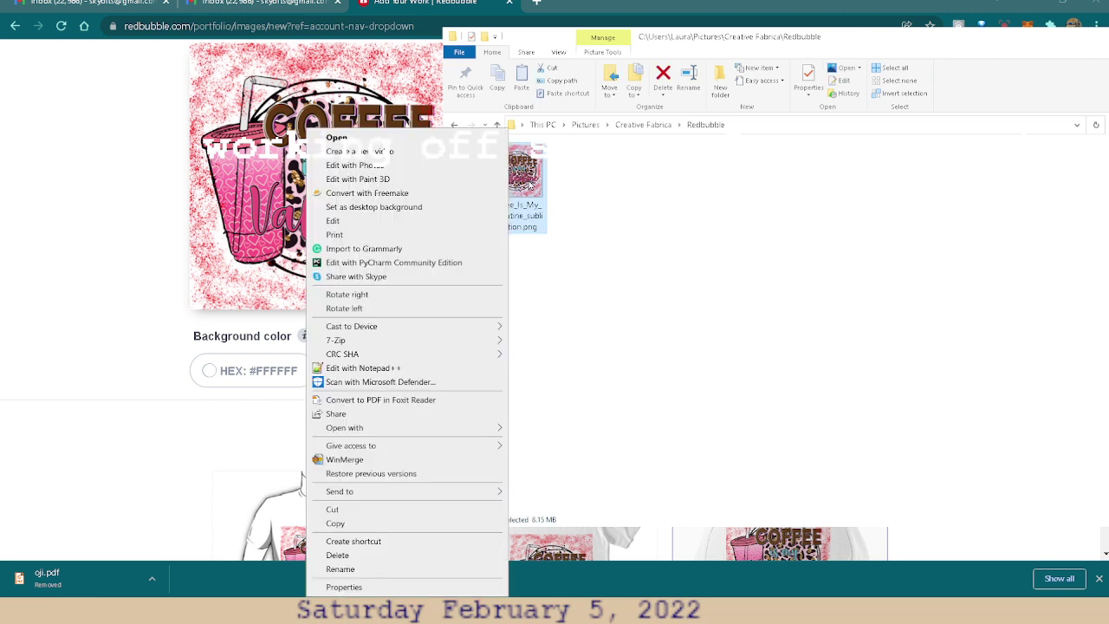
{"action": "left_click", "coordinate": [930, 45]}
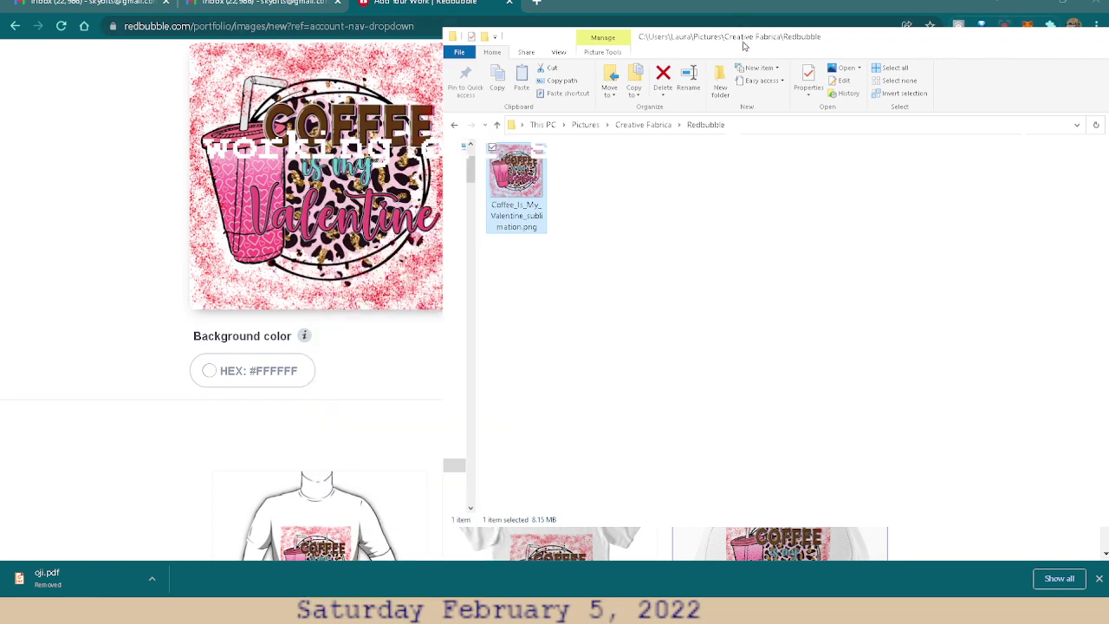
{"action": "left_click", "coordinate": [406, 336]}
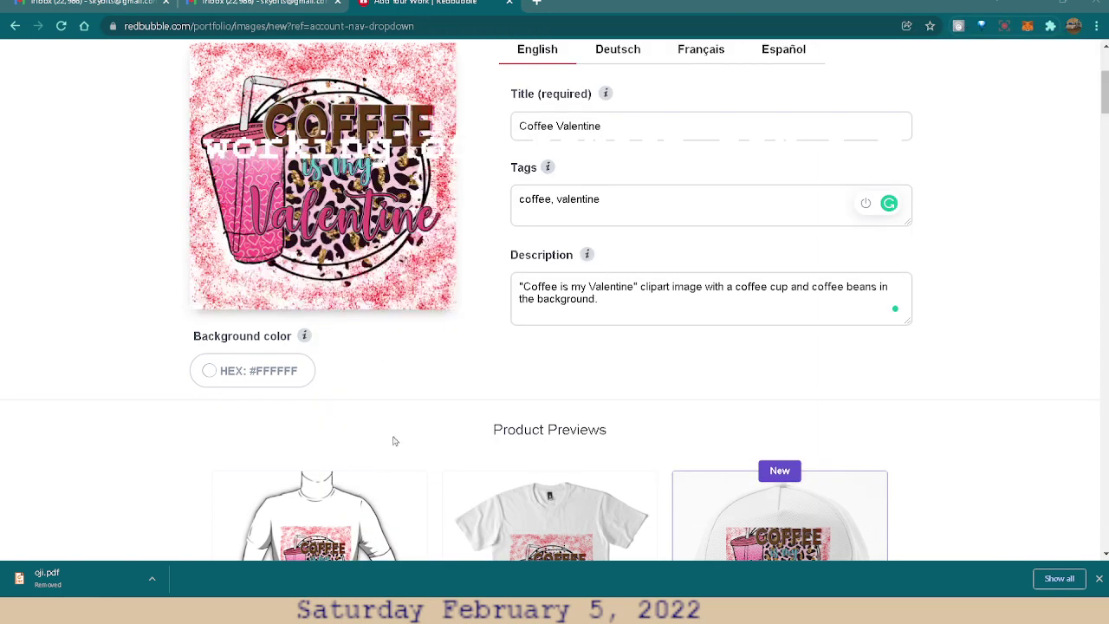
- Browse the first clothing and cap product previews, briefly checking the Standard Print Clothing editor
{"action": "scroll", "coordinate": [400, 407], "scroll_direction": "down", "scroll_amount": 3}
{"action": "scroll", "coordinate": [400, 407], "scroll_direction": "down", "scroll_amount": 3}
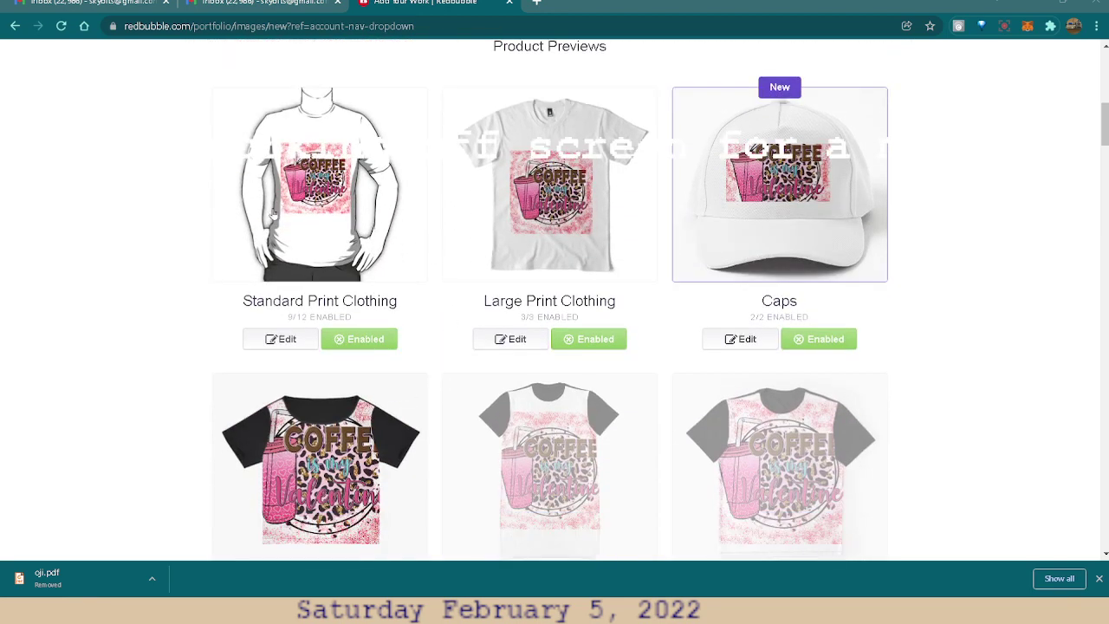
{"action": "left_click", "coordinate": [269, 341]}
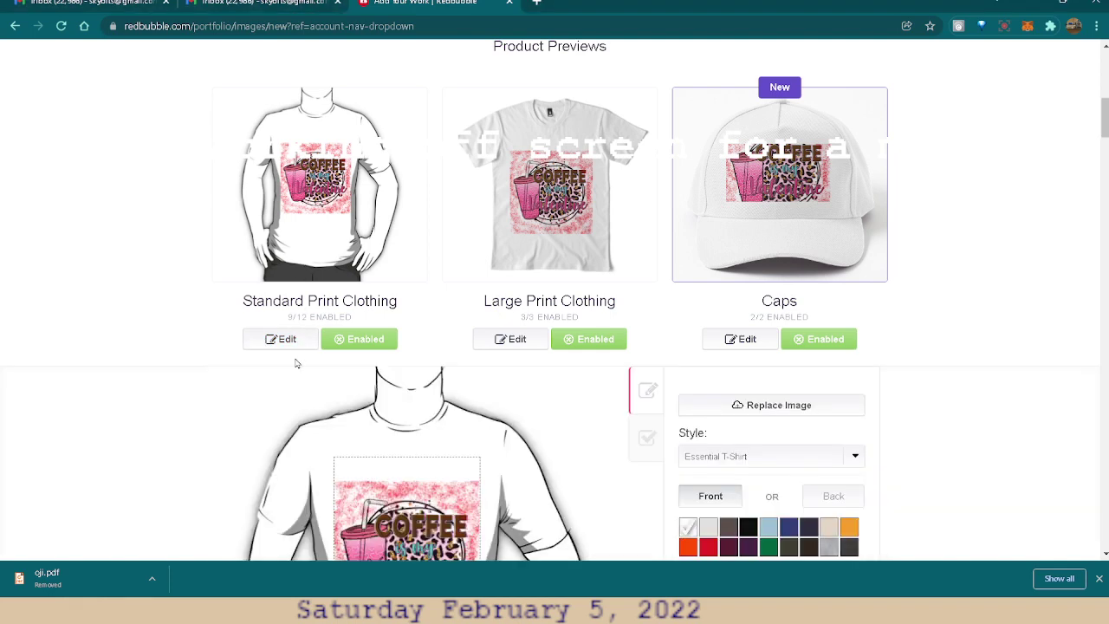
{"action": "left_click", "coordinate": [276, 344]}
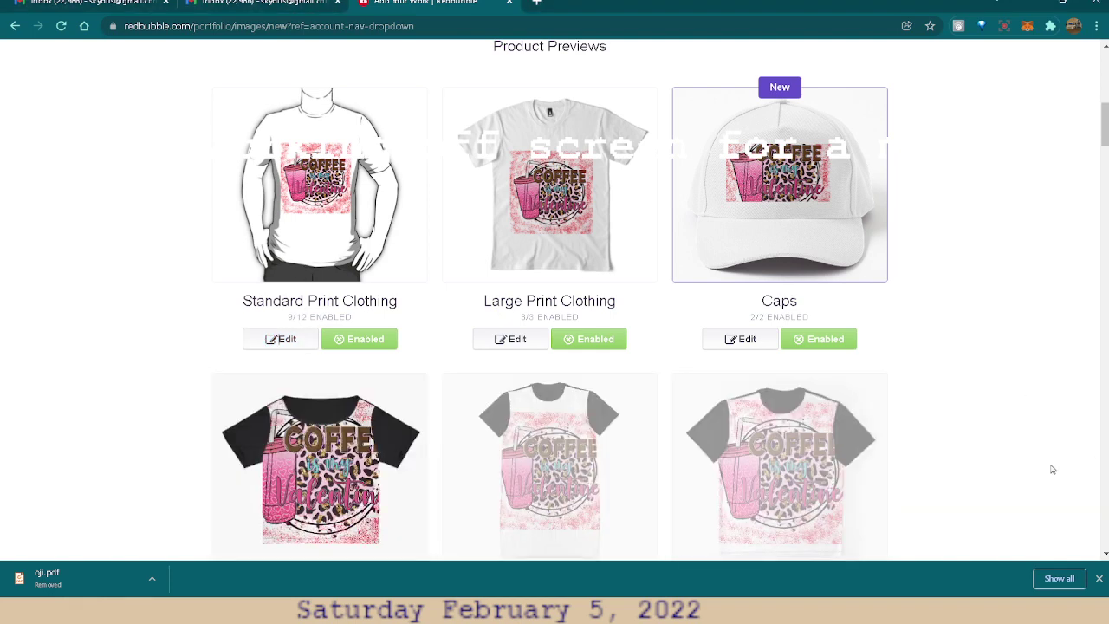
{"action": "scroll", "coordinate": [1075, 493], "scroll_direction": "down", "scroll_amount": 2}
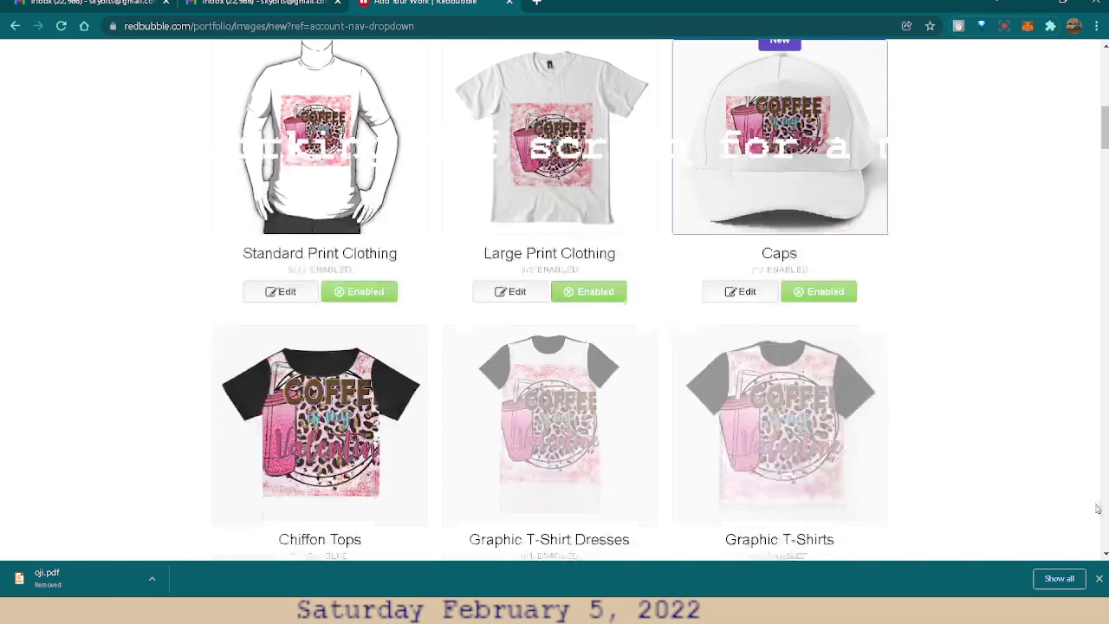
{"action": "scroll", "coordinate": [1049, 491], "scroll_direction": "down", "scroll_amount": 1}
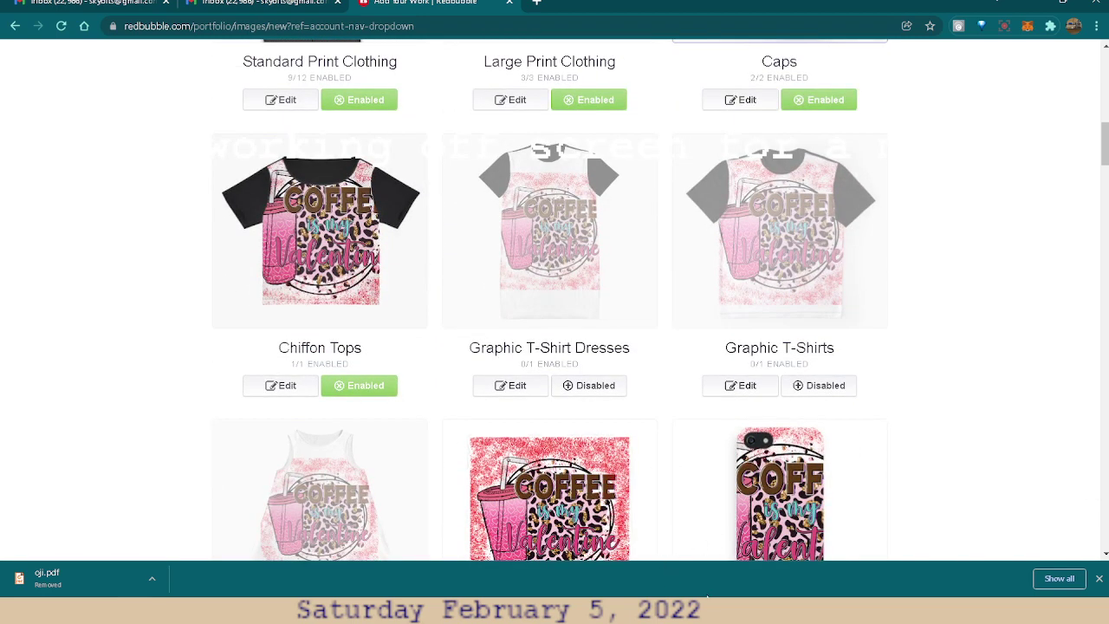
- Examine the Standard Print Clothing placement settings and the availability and markup of each garment type
{"action": "scroll", "coordinate": [967, 358], "scroll_direction": "up", "scroll_amount": 3}
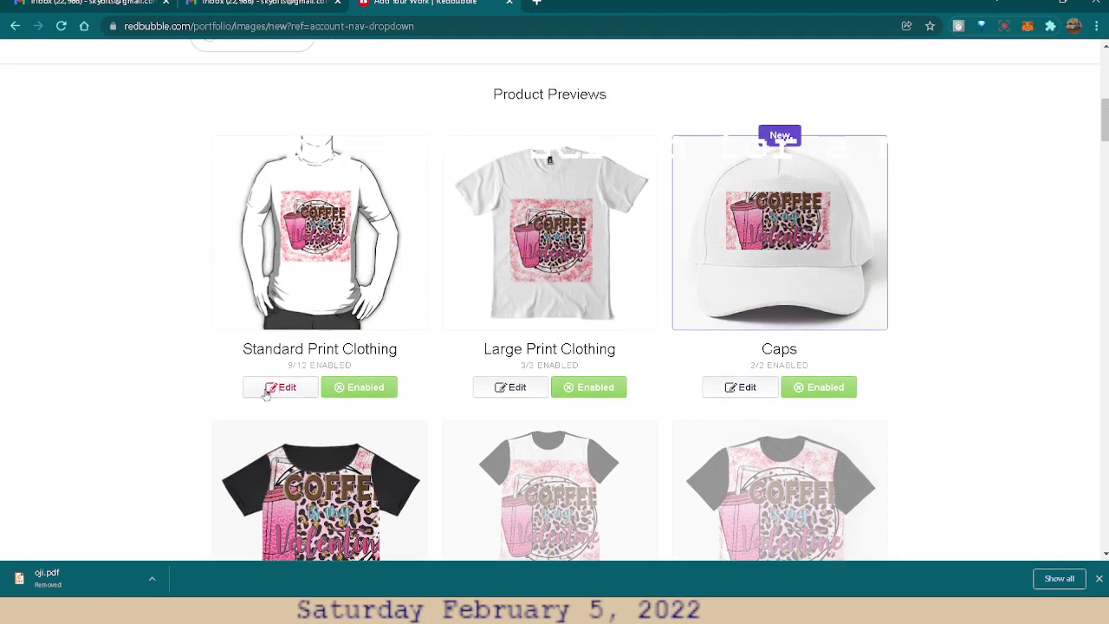
{"action": "left_click", "coordinate": [271, 387]}
{"action": "scroll", "coordinate": [996, 399], "scroll_direction": "down", "scroll_amount": 4}
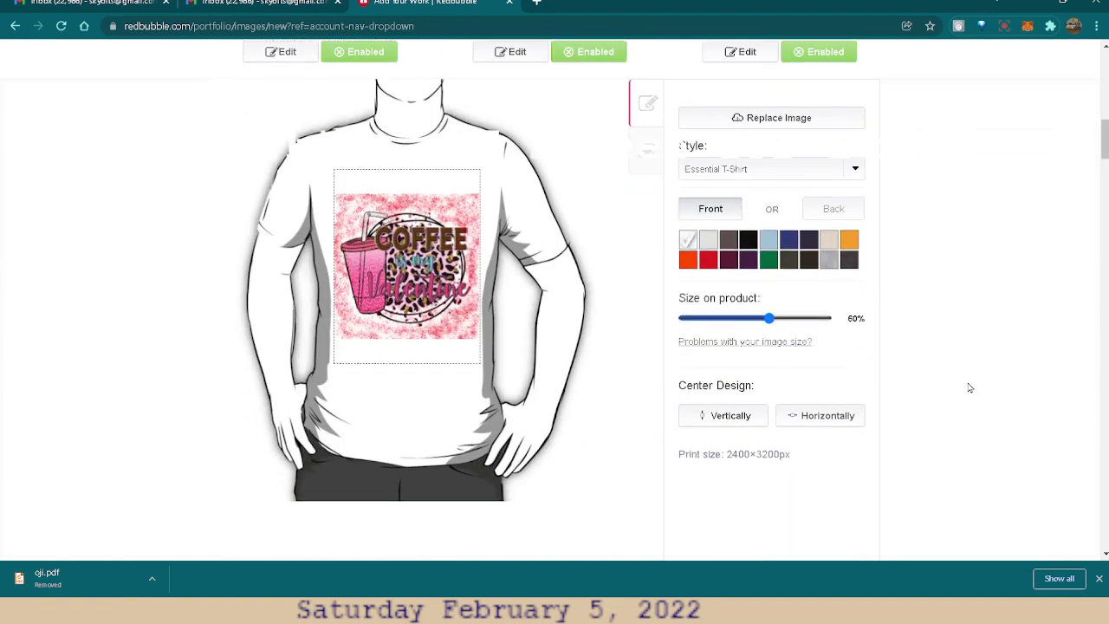
{"action": "scroll", "coordinate": [968, 376], "scroll_direction": "up", "scroll_amount": 1}
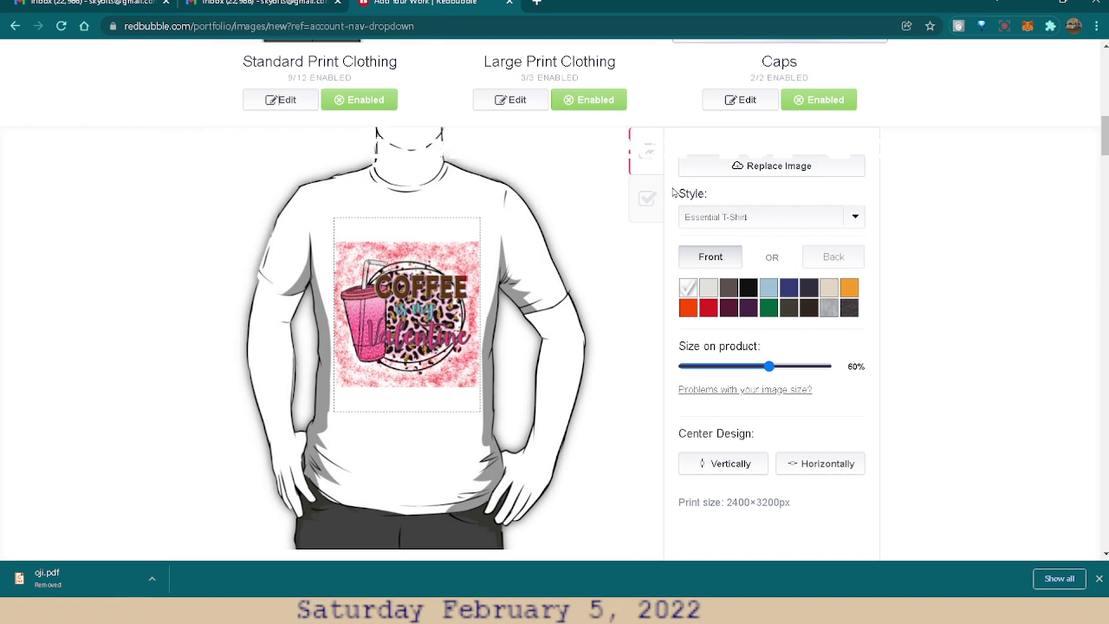
{"action": "left_click", "coordinate": [643, 201]}
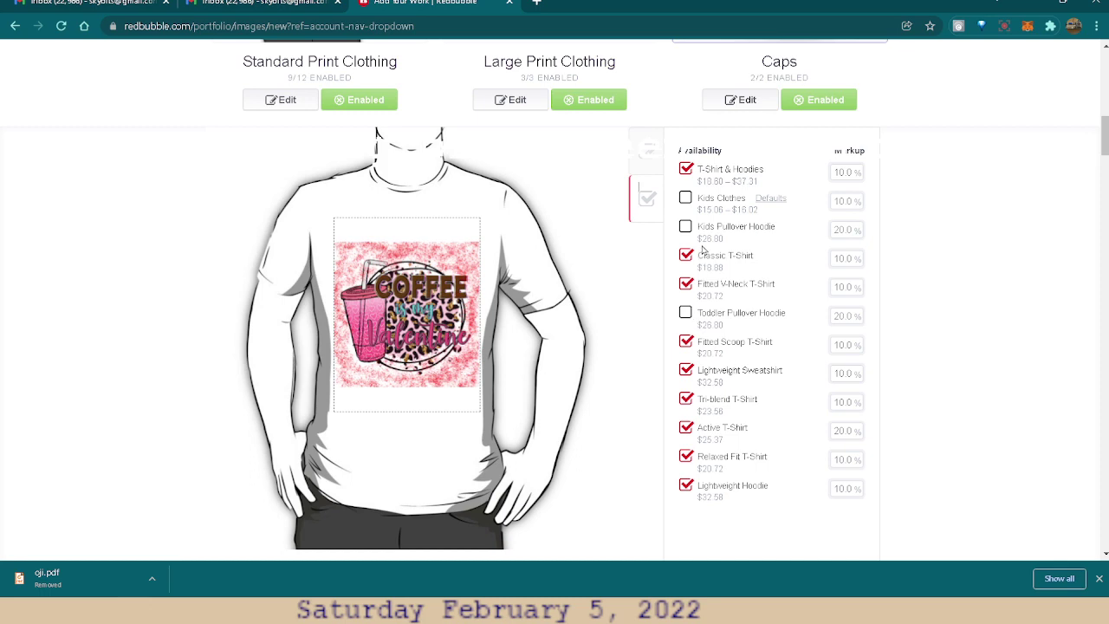
{"action": "scroll", "coordinate": [698, 333], "scroll_direction": "down", "scroll_amount": 1}
{"action": "scroll", "coordinate": [715, 329], "scroll_direction": "up", "scroll_amount": 1}
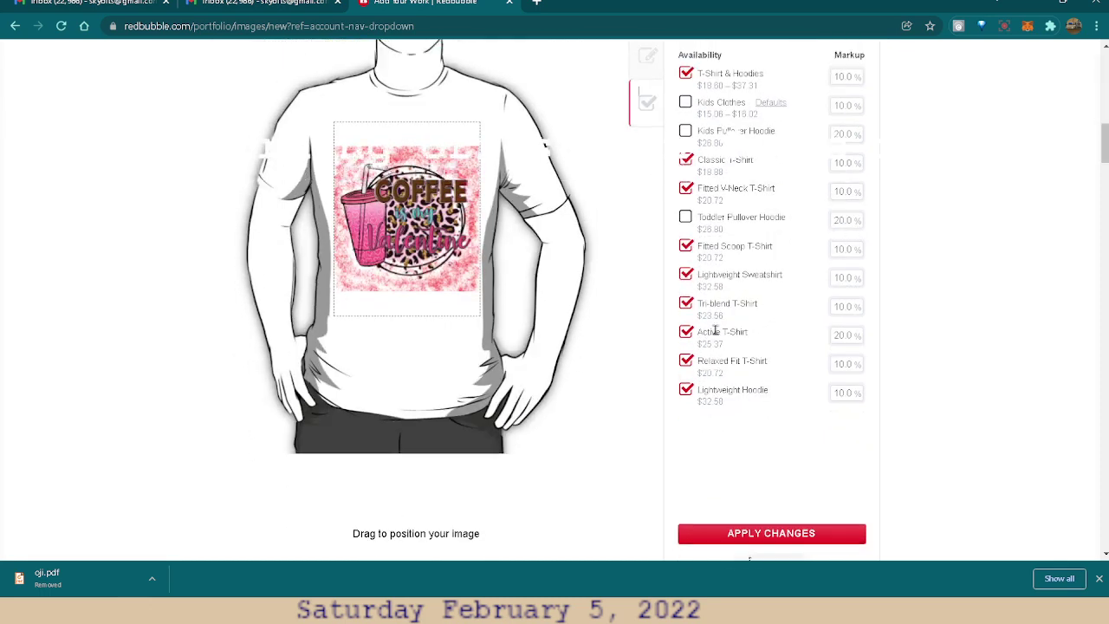
{"action": "scroll", "coordinate": [926, 311], "scroll_direction": "up", "scroll_amount": 1}
{"action": "scroll", "coordinate": [749, 297], "scroll_direction": "down", "scroll_amount": 1}
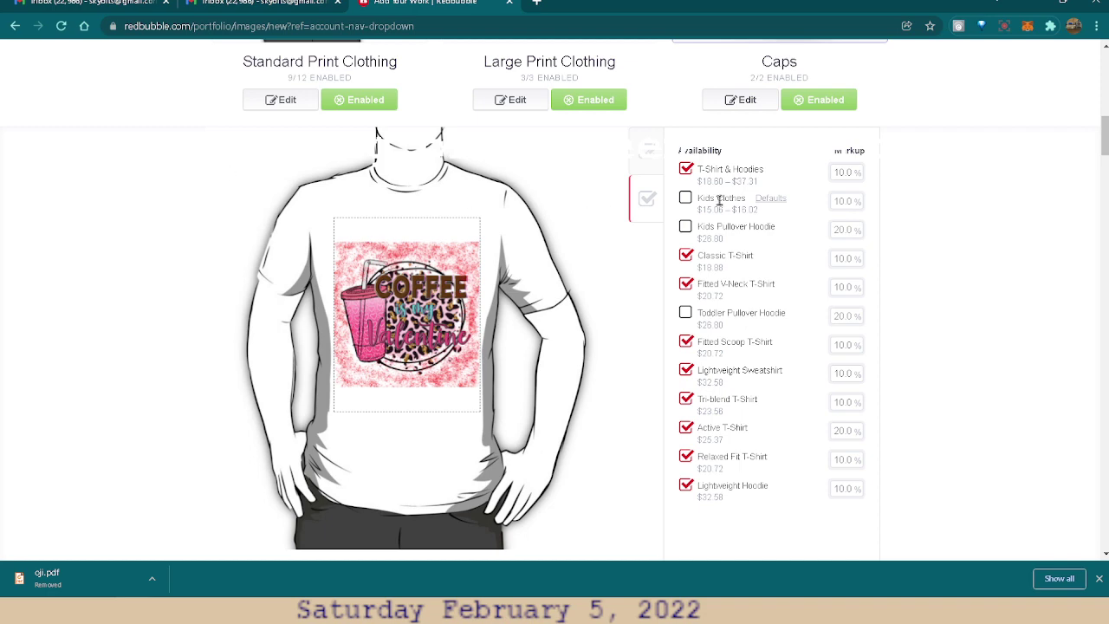
{"action": "scroll", "coordinate": [932, 177], "scroll_direction": "up", "scroll_amount": 1}
{"action": "scroll", "coordinate": [927, 169], "scroll_direction": "up", "scroll_amount": 2}
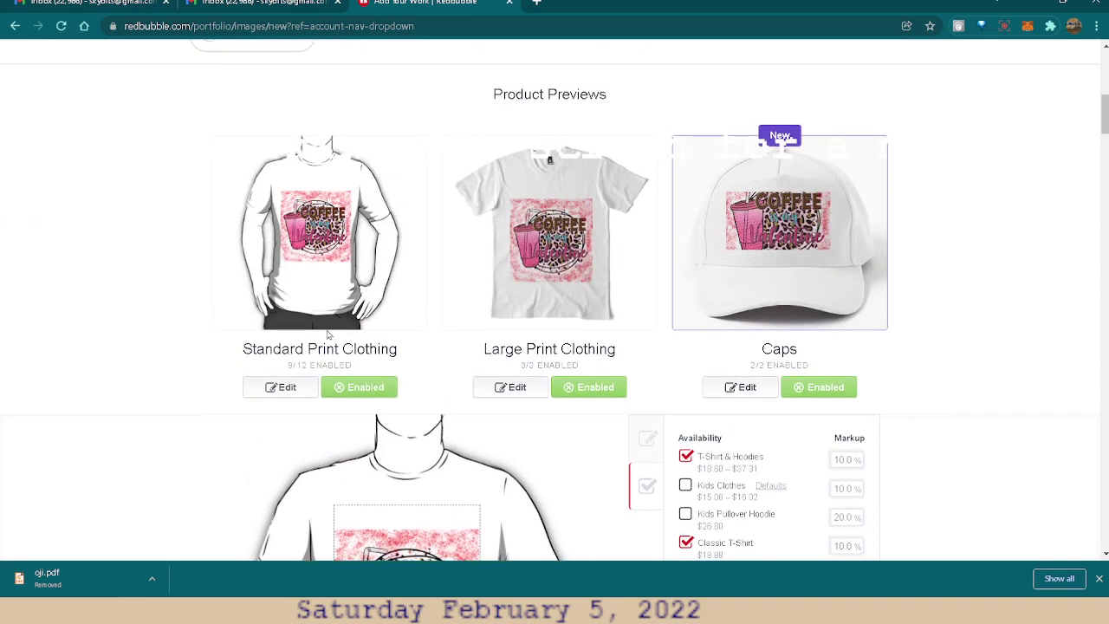
- Close the Standard Print Clothing editor and disable that product group
{"action": "left_click", "coordinate": [269, 387]}
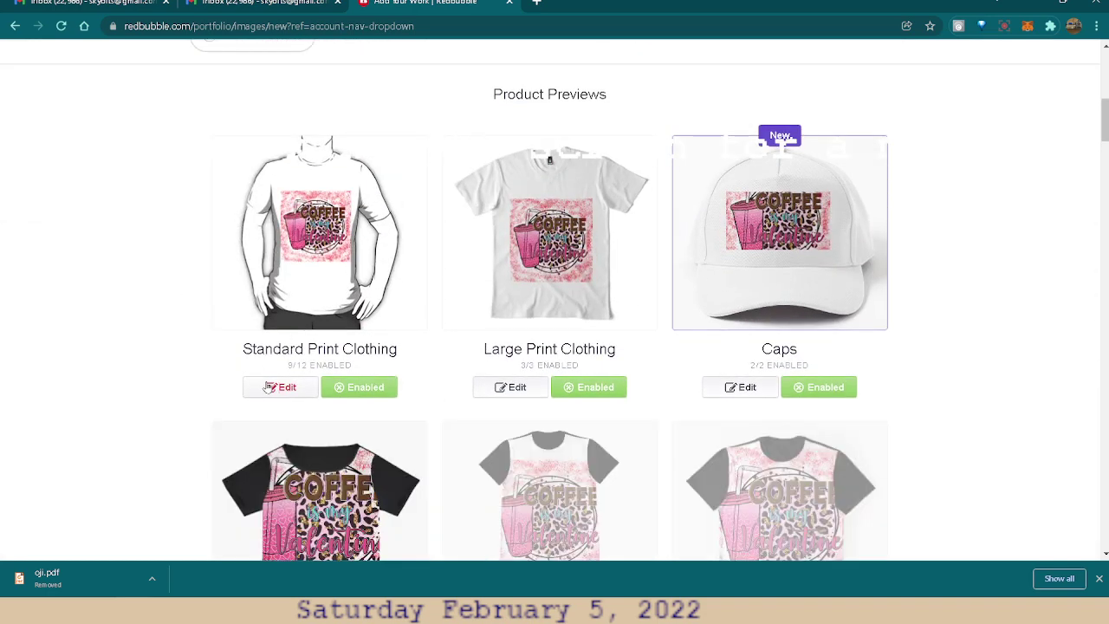
{"action": "left_click", "coordinate": [268, 387]}
{"action": "left_click", "coordinate": [364, 388]}
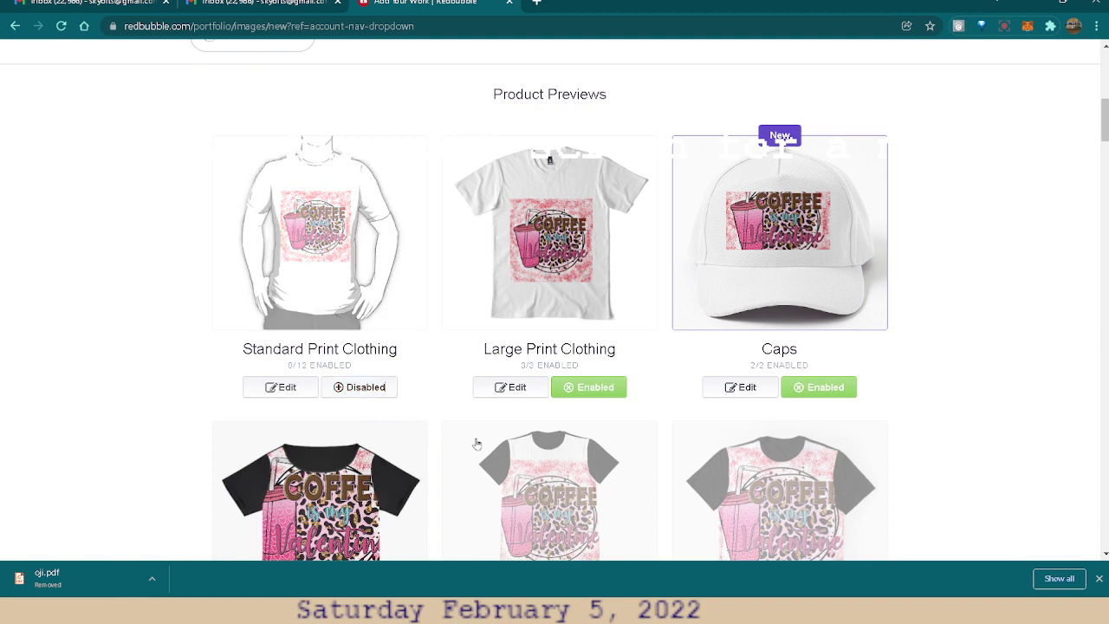
- Open the Chiffon Tops design editor and compare the artwork placement with the product preview
{"action": "scroll", "coordinate": [478, 442], "scroll_direction": "down", "scroll_amount": 3}
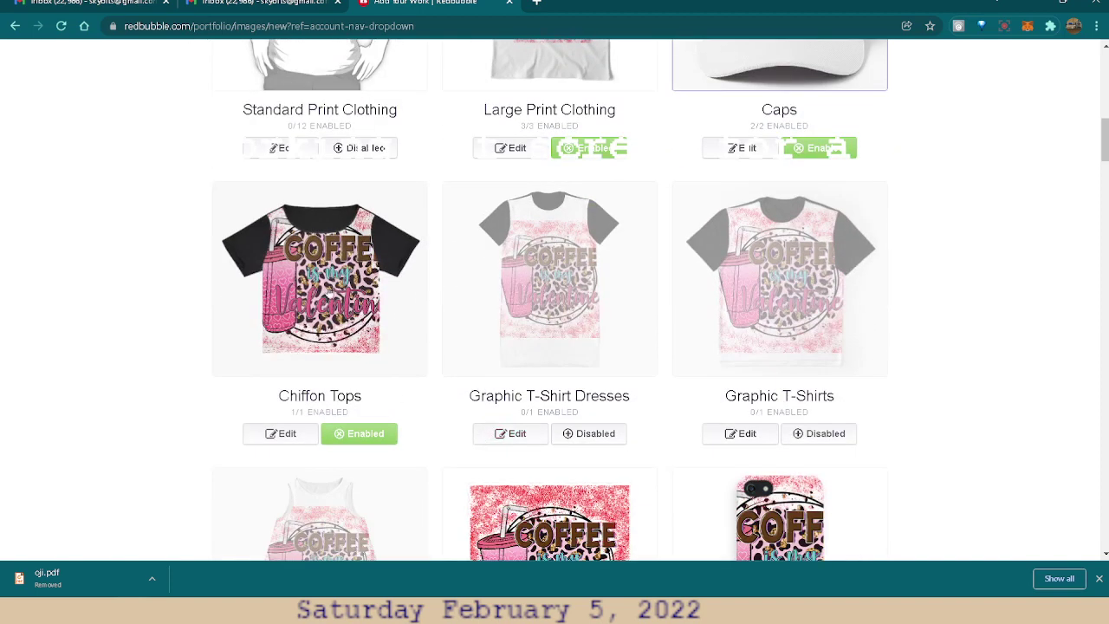
{"action": "left_click", "coordinate": [287, 434]}
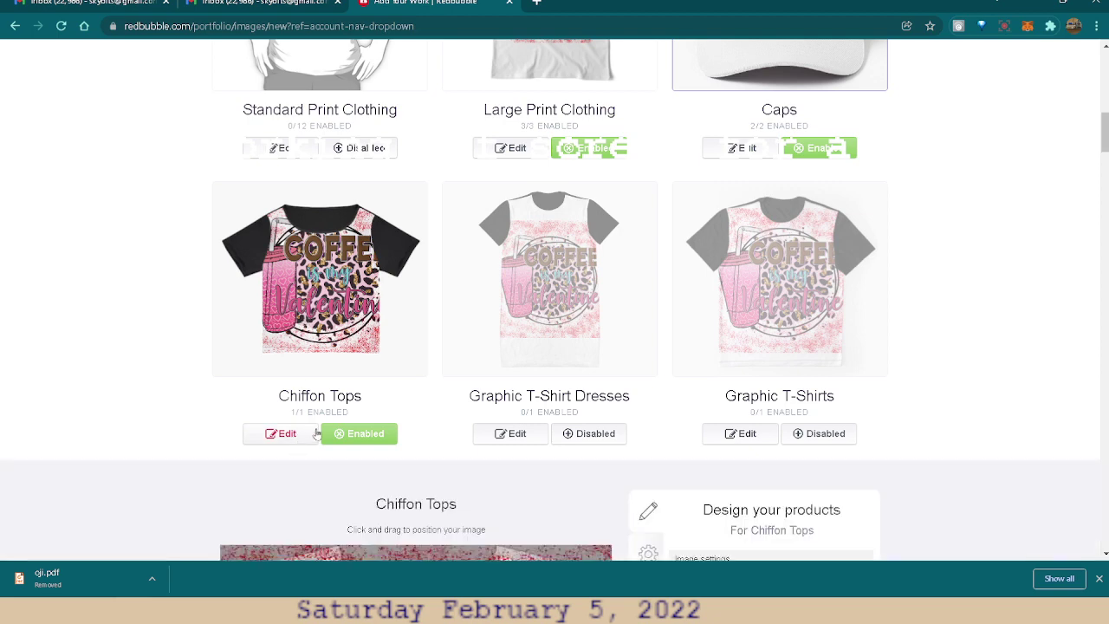
{"action": "scroll", "coordinate": [1014, 400], "scroll_direction": "down", "scroll_amount": 1}
{"action": "scroll", "coordinate": [1017, 399], "scroll_direction": "down", "scroll_amount": 1}
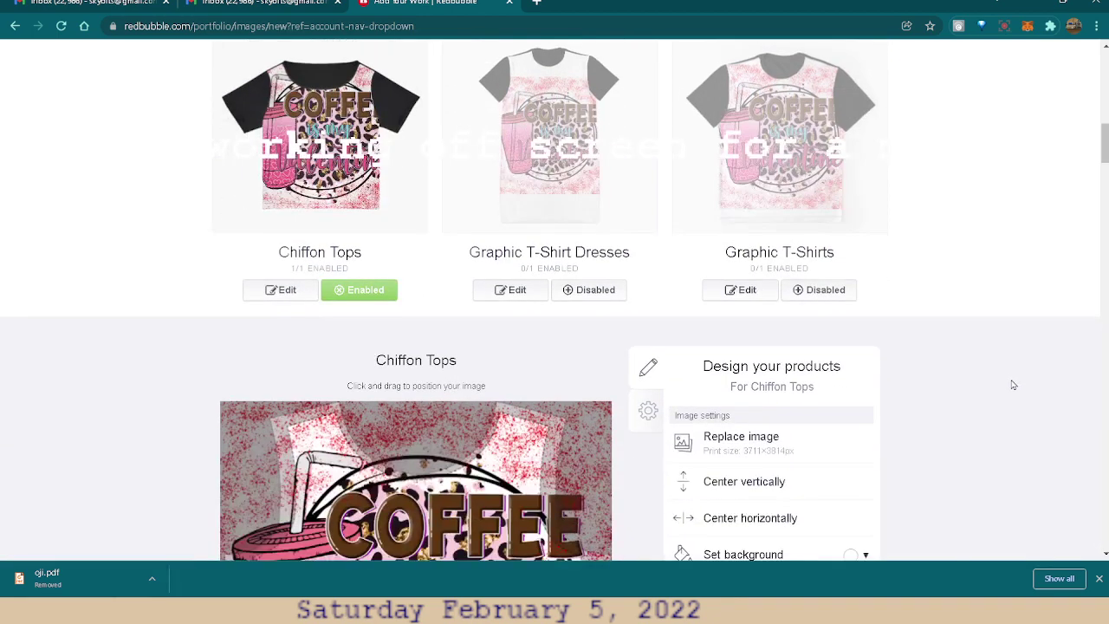
{"action": "scroll", "coordinate": [1007, 376], "scroll_direction": "down", "scroll_amount": 1}
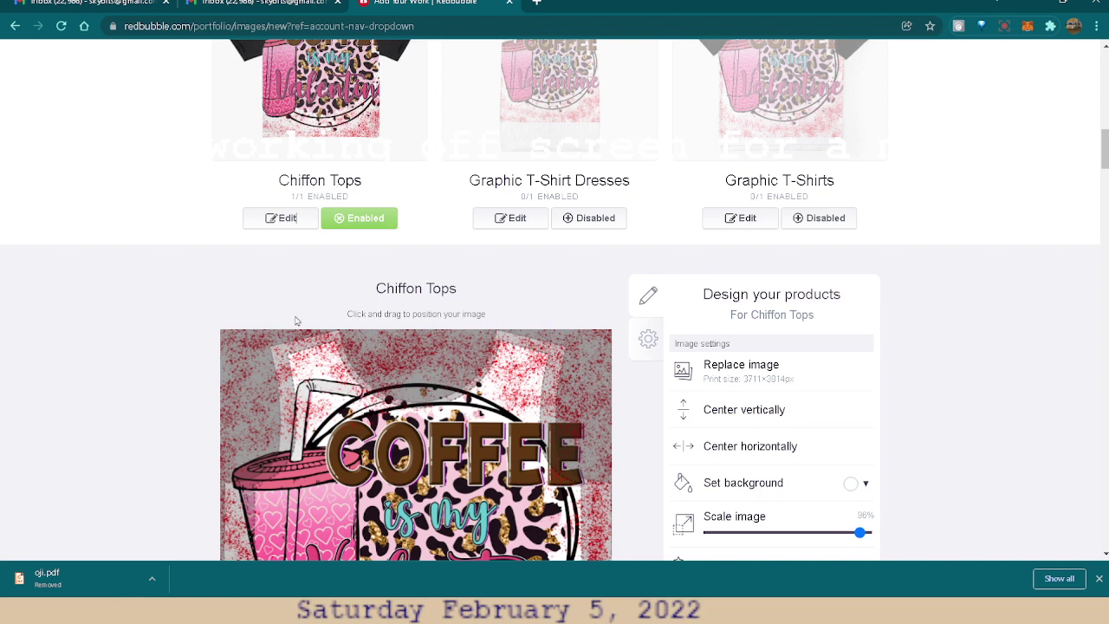
{"action": "scroll", "coordinate": [113, 364], "scroll_direction": "up", "scroll_amount": 1}
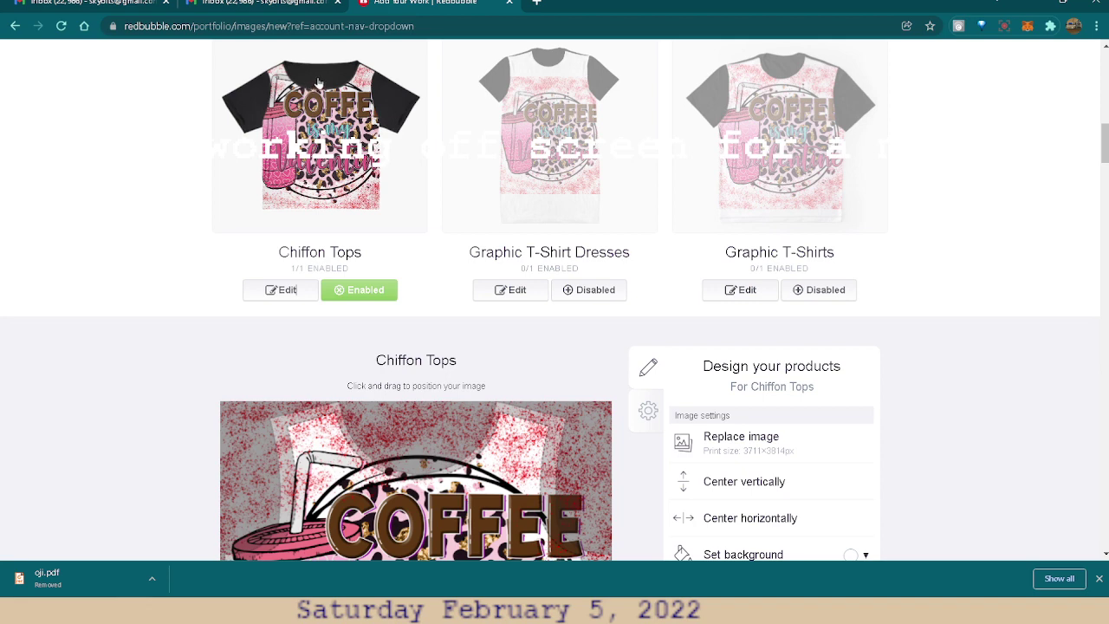
{"action": "scroll", "coordinate": [398, 309], "scroll_direction": "down", "scroll_amount": 2}
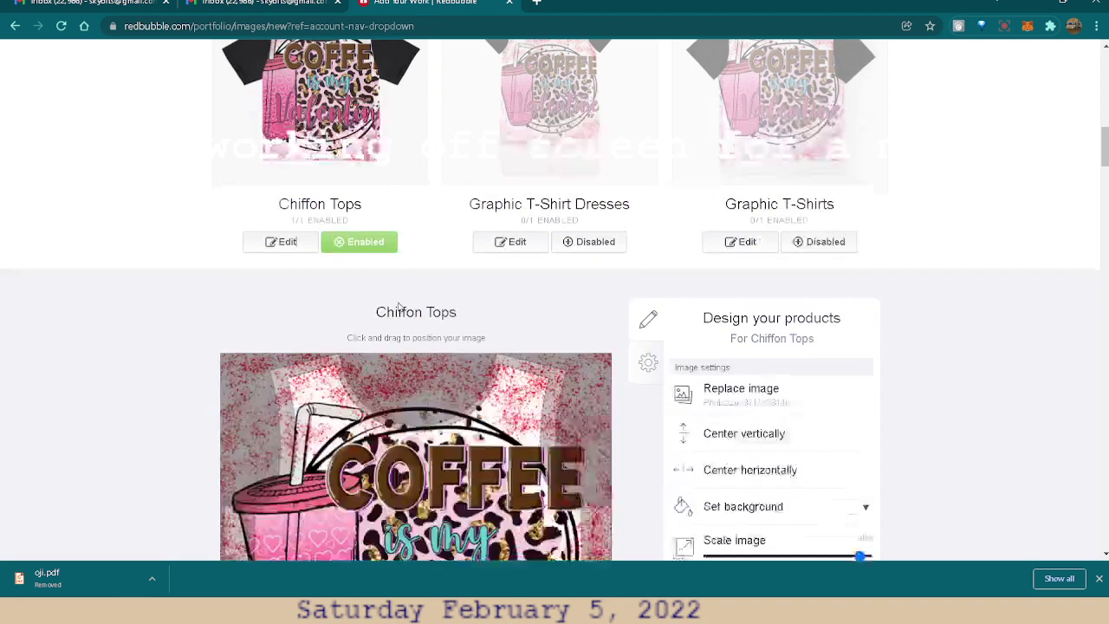
{"action": "scroll", "coordinate": [403, 308], "scroll_direction": "down", "scroll_amount": 1}
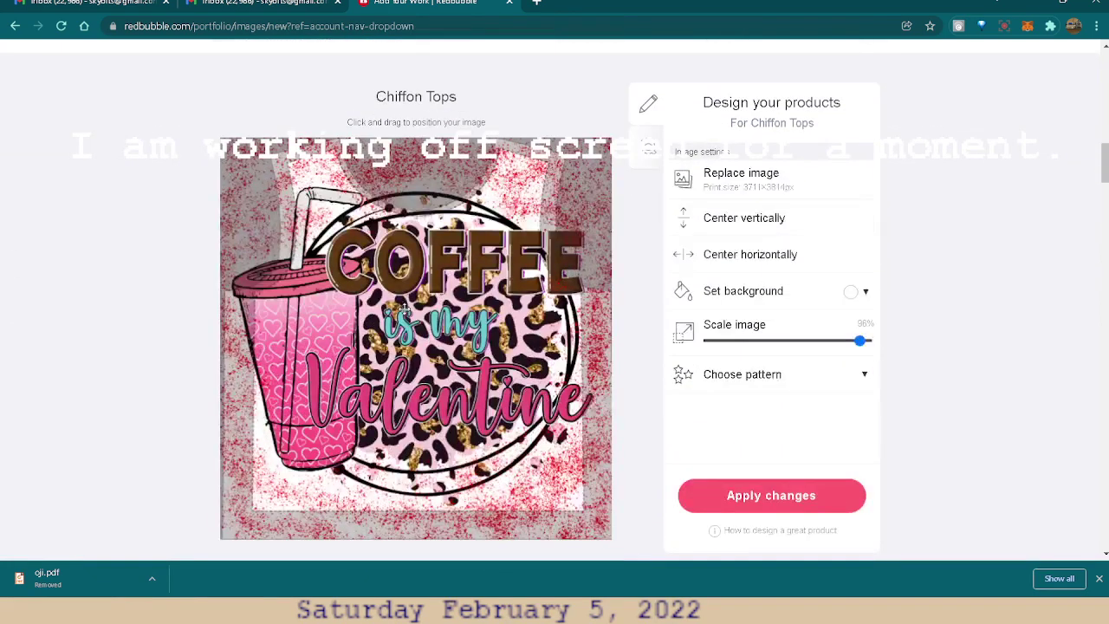
- Move the artwork lower on the chiffon top and reduce its scale to 76%, repositioning it within the body area
{"action": "mouse_move", "coordinate": [415, 348]}
{"action": "left_mouse_down"}
{"action": "mouse_move", "coordinate": [389, 344]}
{"action": "mouse_move", "coordinate": [417, 346]}
{"action": "left_mouse_up"}
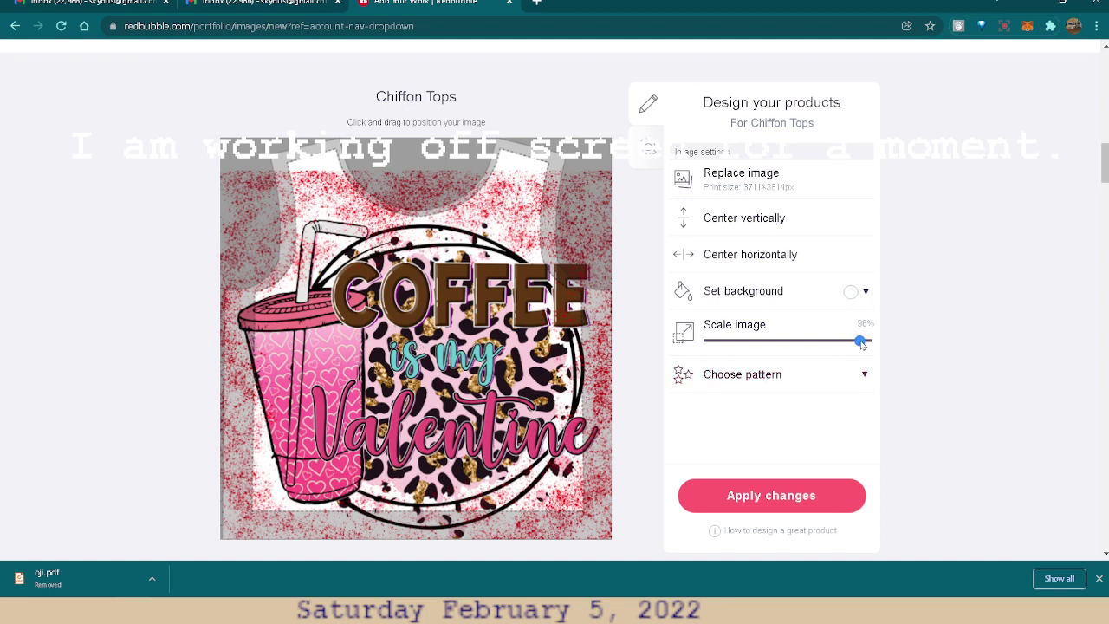
{"action": "left_click_drag", "start_coordinate": [857, 344], "coordinate": [841, 341]}
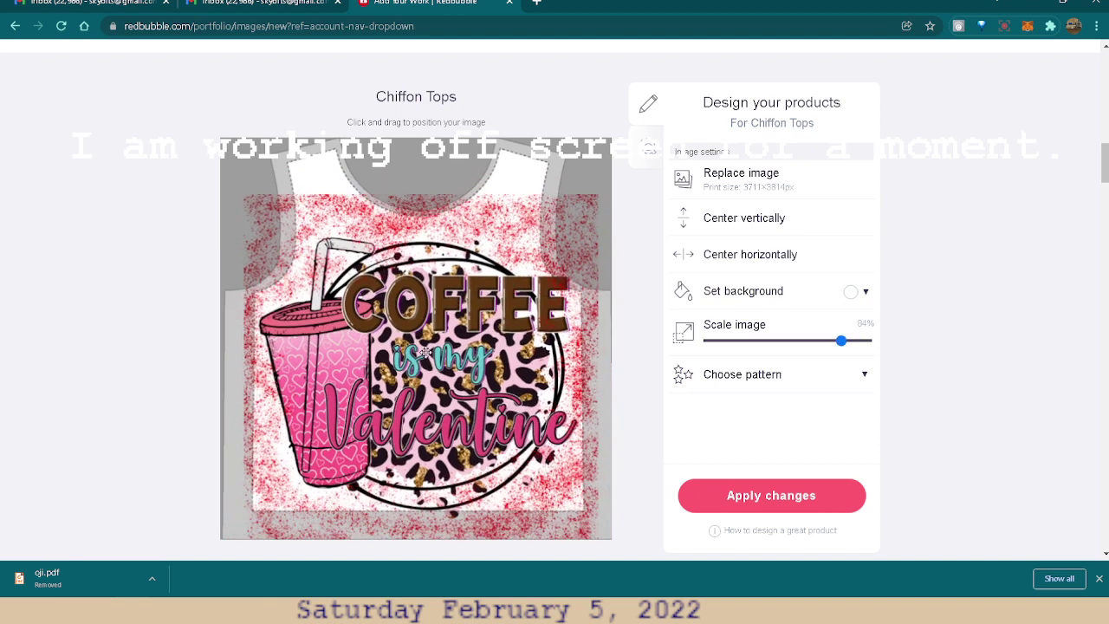
{"action": "left_click_drag", "start_coordinate": [424, 351], "coordinate": [412, 363]}
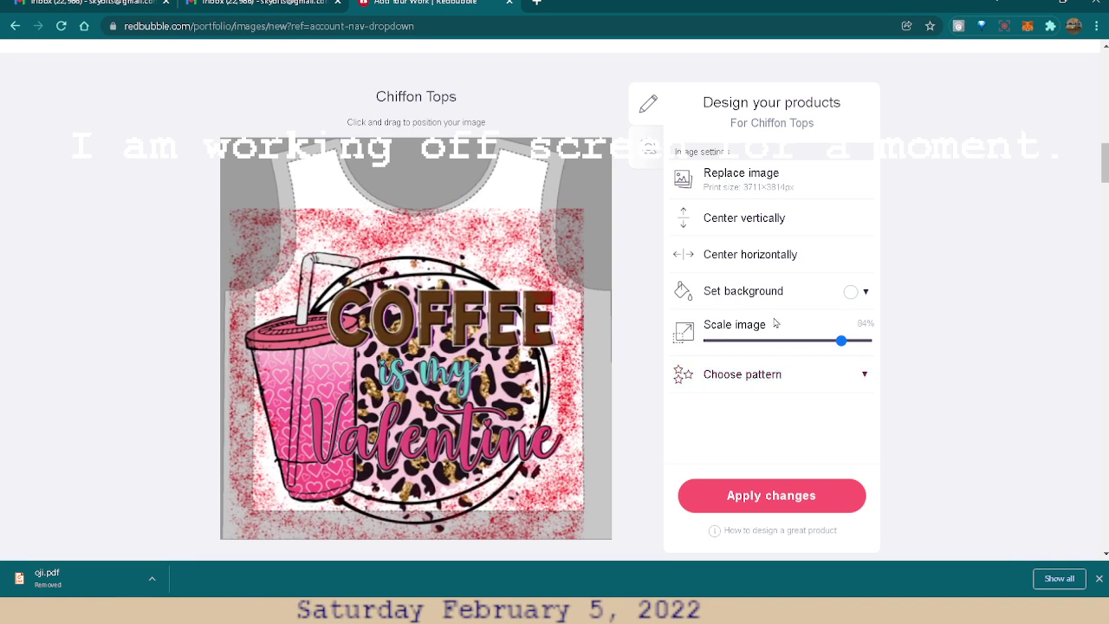
{"action": "left_click_drag", "start_coordinate": [849, 348], "coordinate": [822, 352]}
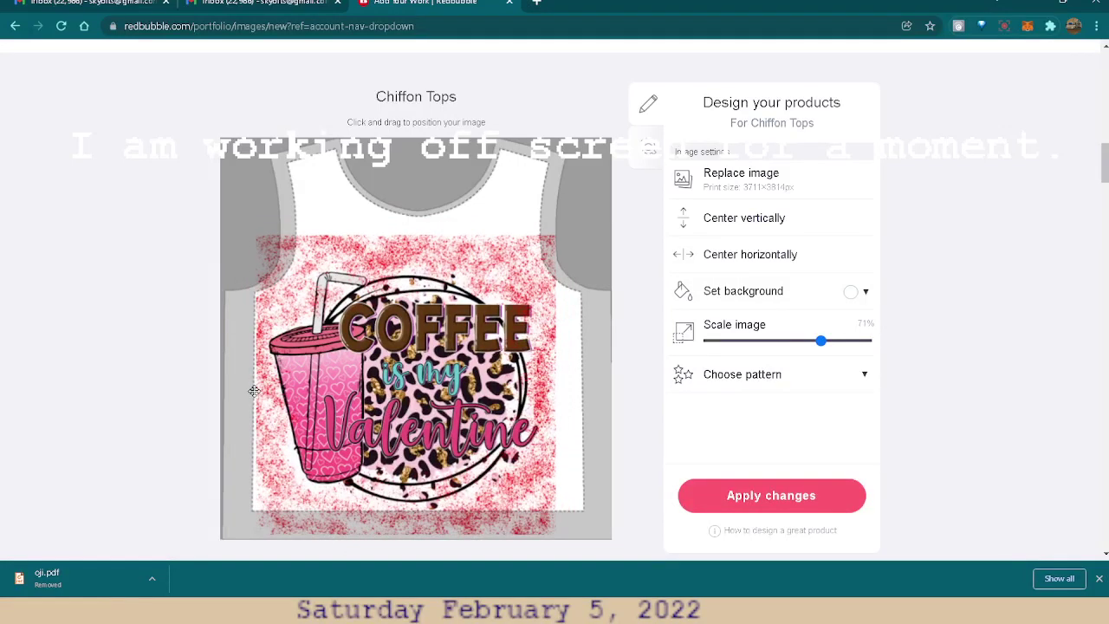
{"action": "left_click_drag", "start_coordinate": [430, 385], "coordinate": [447, 359]}
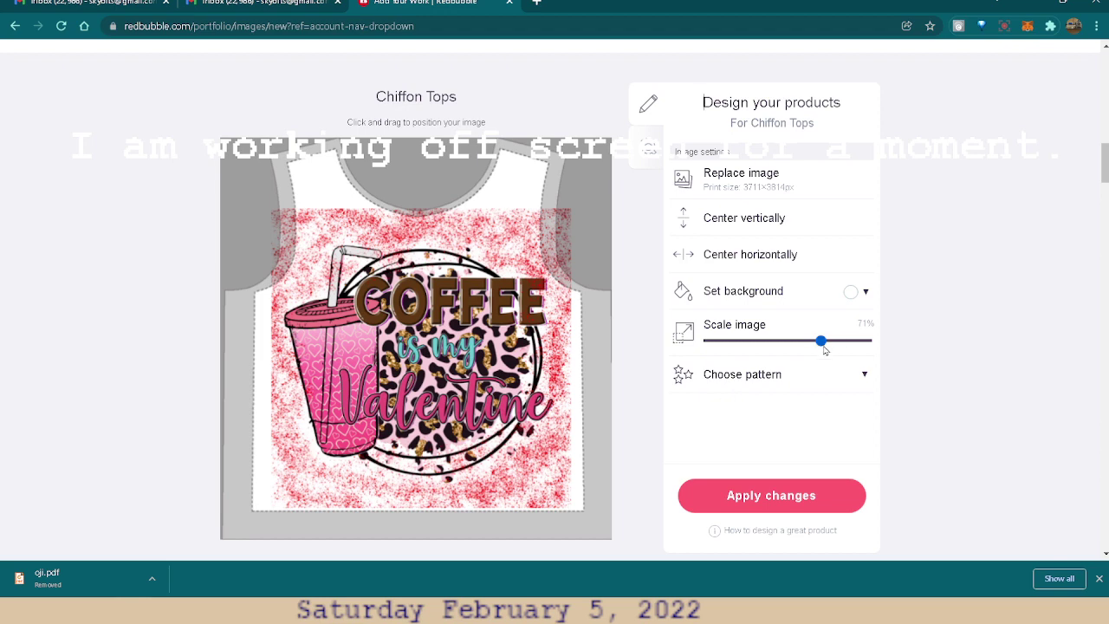
{"action": "left_click_drag", "start_coordinate": [821, 341], "coordinate": [830, 342]}
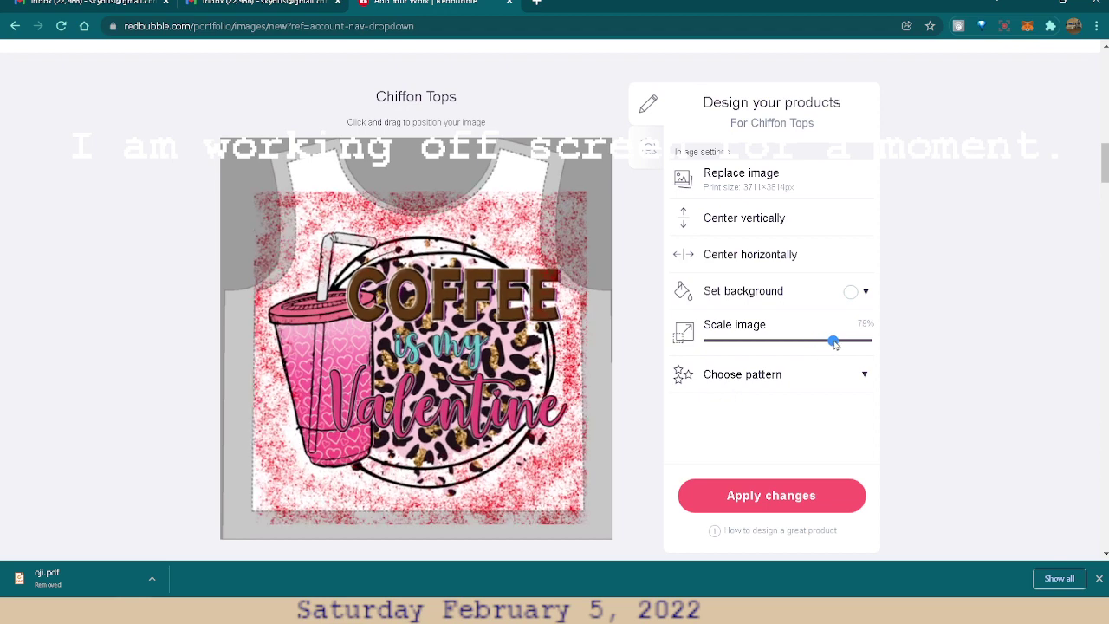
{"action": "left_click_drag", "start_coordinate": [545, 366], "coordinate": [534, 371]}
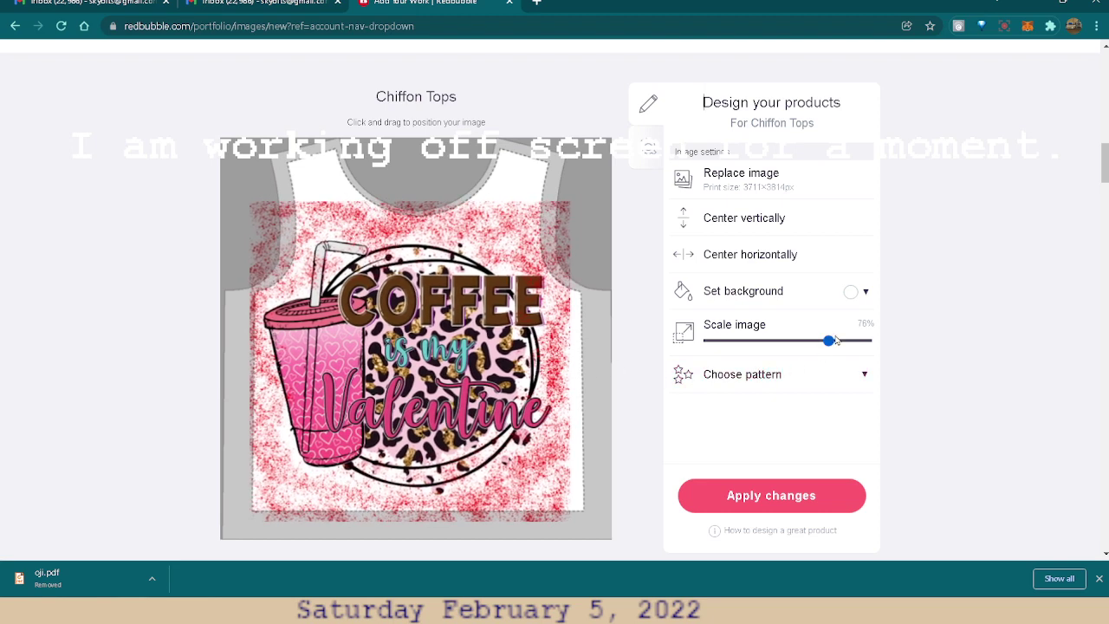
- Try scaling the chiffon top artwork up to 86%, and reduce it through 81% to 75%
{"action": "left_click_drag", "start_coordinate": [829, 342], "coordinate": [844, 342]}
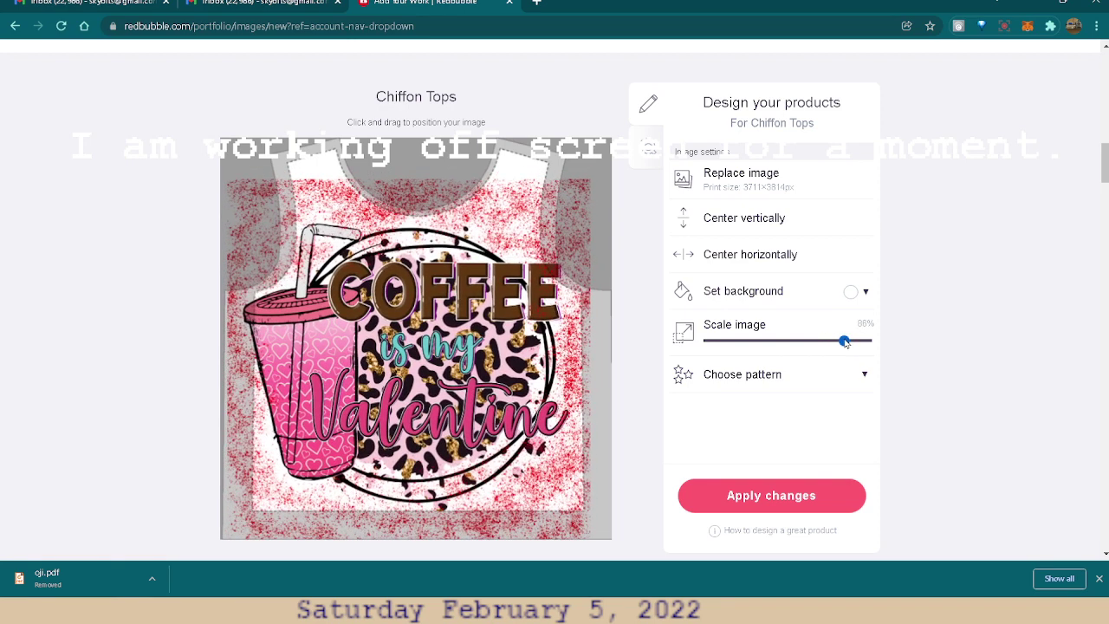
{"action": "left_click_drag", "start_coordinate": [844, 342], "coordinate": [842, 342]}
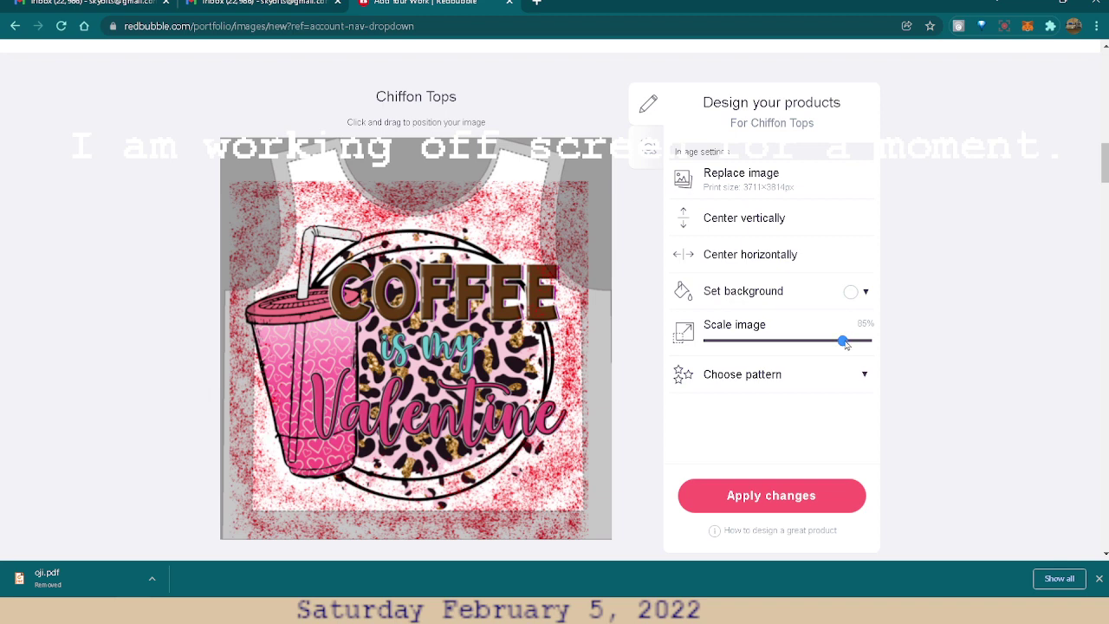
{"action": "left_click_drag", "start_coordinate": [845, 344], "coordinate": [836, 342]}
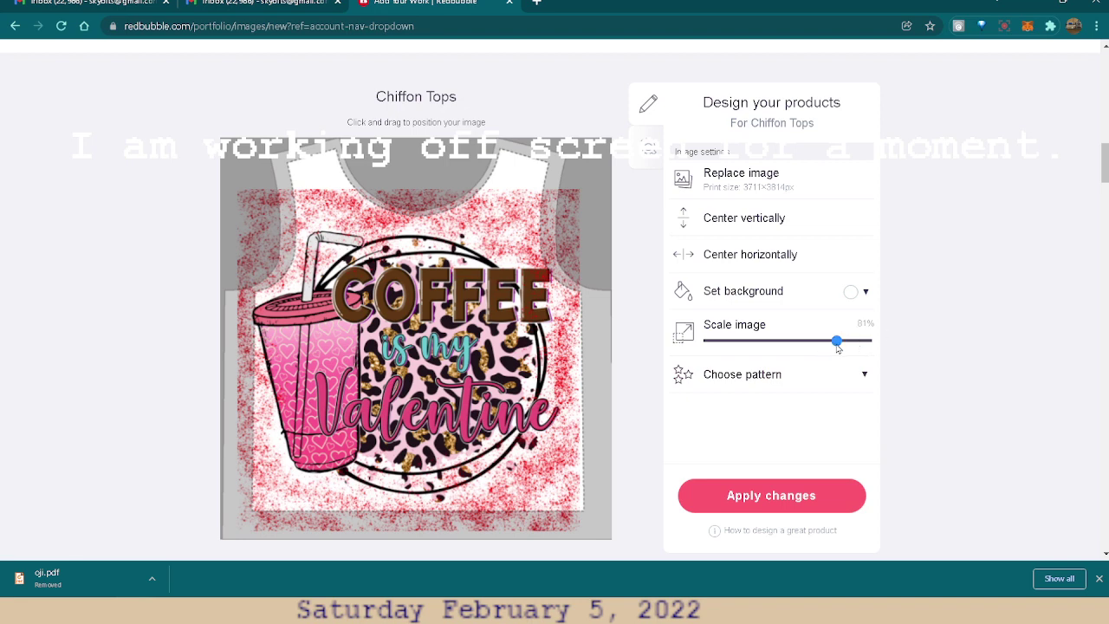
{"action": "left_click_drag", "start_coordinate": [836, 341], "coordinate": [827, 342]}
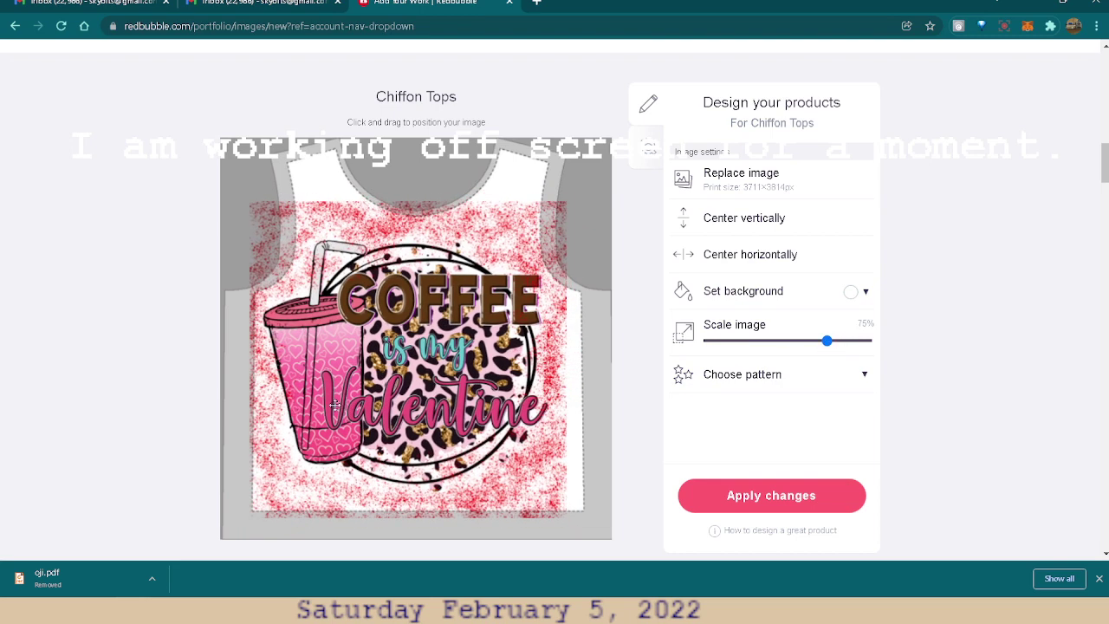
- Set the chiffon top artwork's scale to 78% and shift it down to fit between the side edges of the print area
{"action": "left_click_drag", "start_coordinate": [370, 403], "coordinate": [376, 408]}
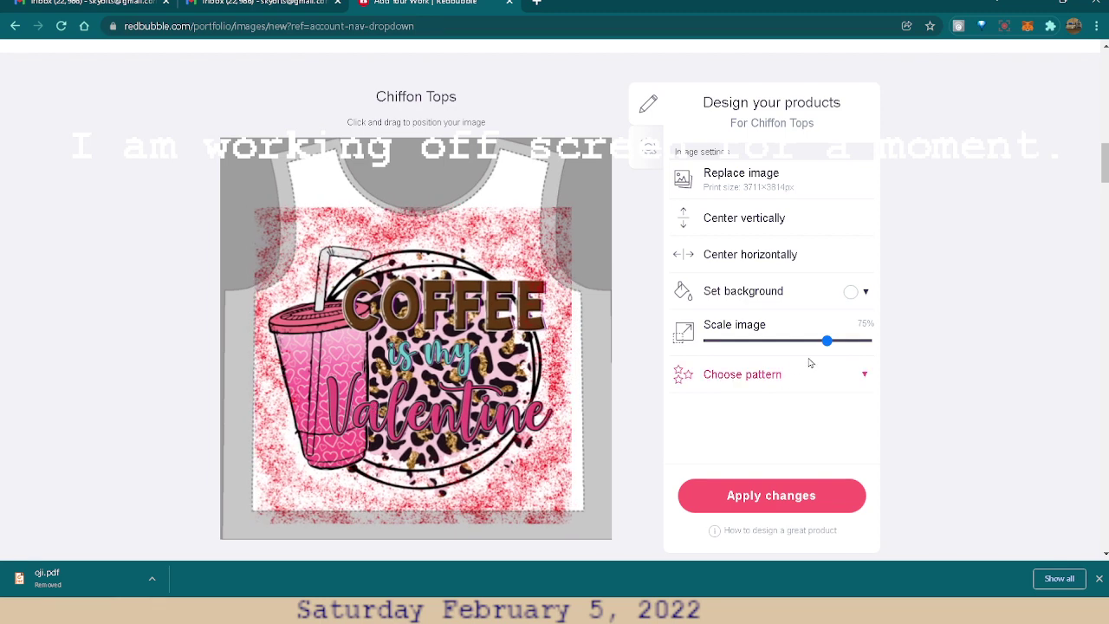
{"action": "mouse_move", "coordinate": [827, 347]}
{"action": "left_mouse_down"}
{"action": "mouse_move", "coordinate": [836, 346]}
{"action": "mouse_move", "coordinate": [811, 347]}
{"action": "mouse_move", "coordinate": [834, 363]}
{"action": "left_mouse_up"}
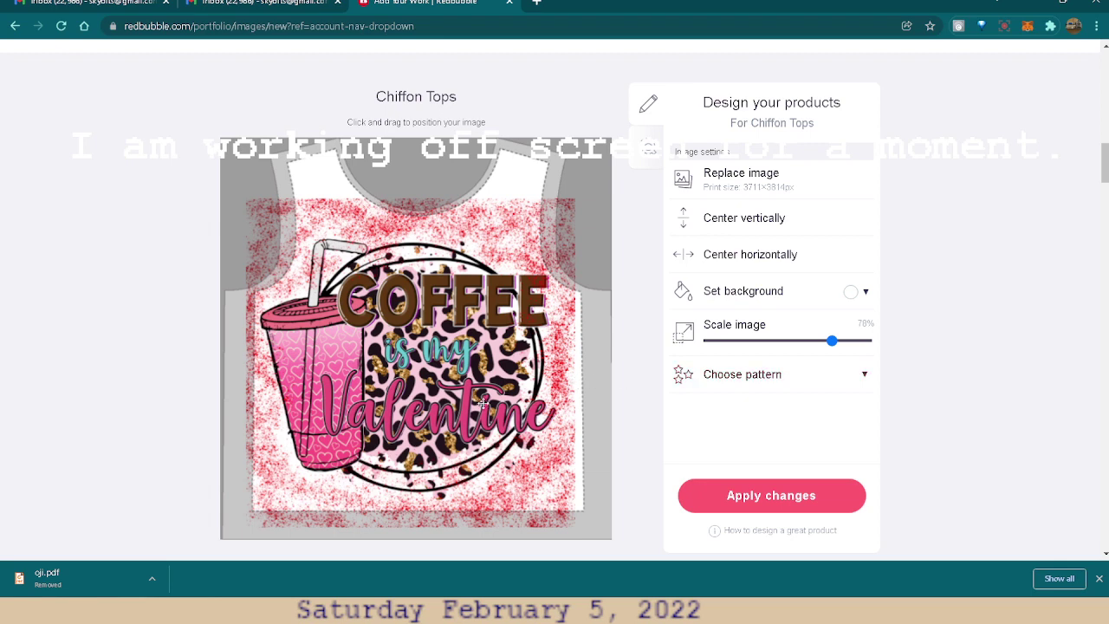
{"action": "left_click_drag", "start_coordinate": [466, 408], "coordinate": [472, 424]}
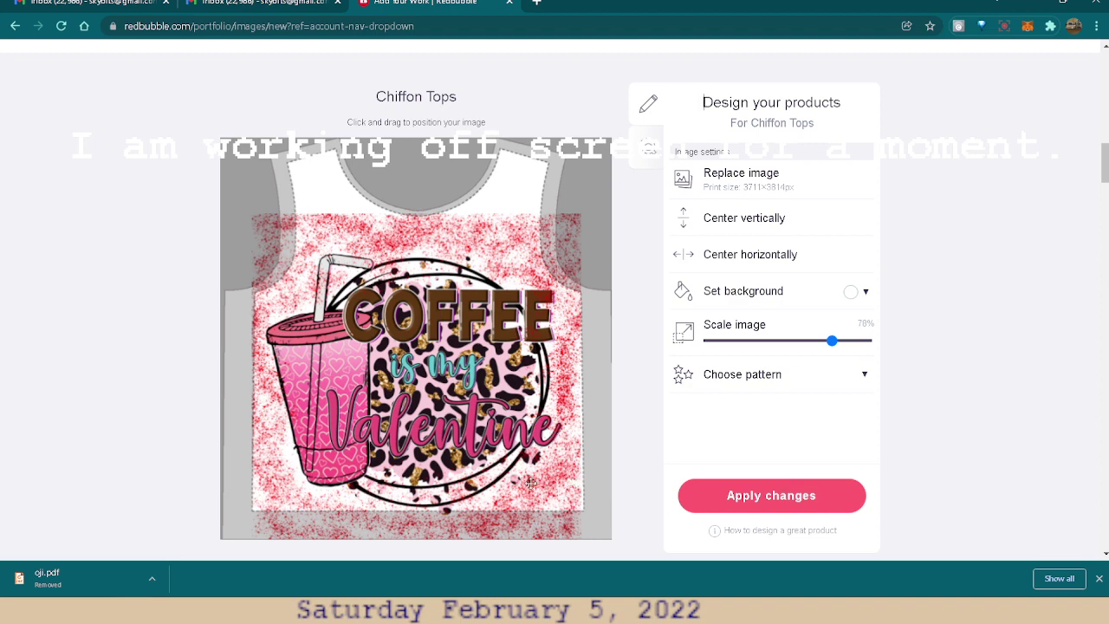
- Nudge the chiffon top artwork slightly within the body area and apply the design changes
{"action": "left_click_drag", "start_coordinate": [530, 482], "coordinate": [514, 488]}
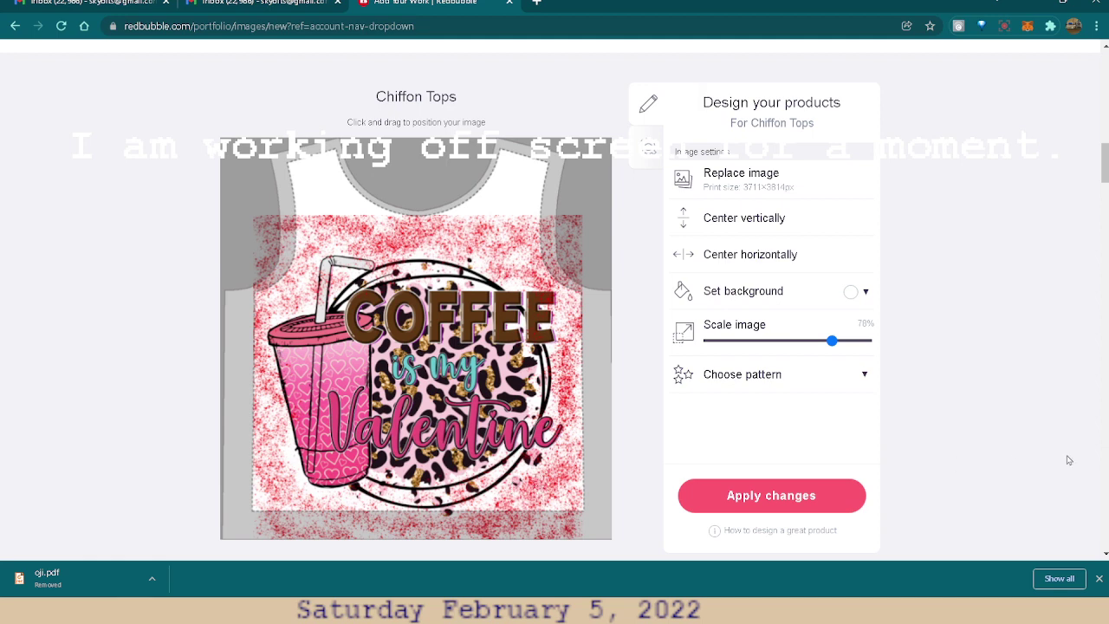
{"action": "left_click", "coordinate": [812, 508]}
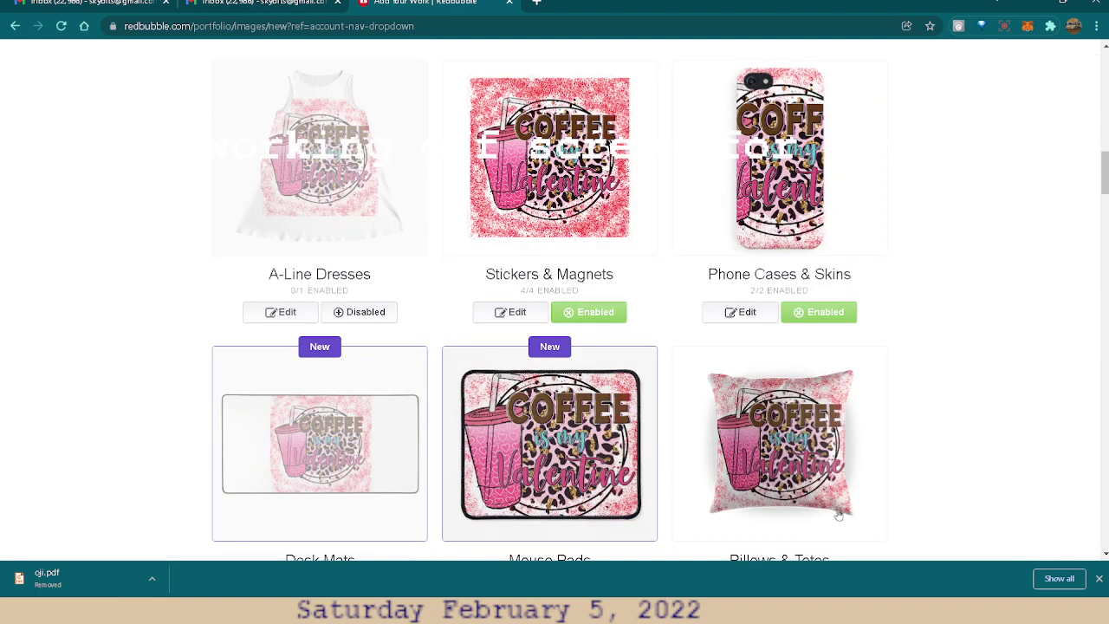
- Disable the Large Print Clothing product group for this design
{"action": "scroll", "coordinate": [872, 503], "scroll_direction": "down", "scroll_amount": 2}
{"action": "scroll", "coordinate": [872, 504], "scroll_direction": "down", "scroll_amount": 1}
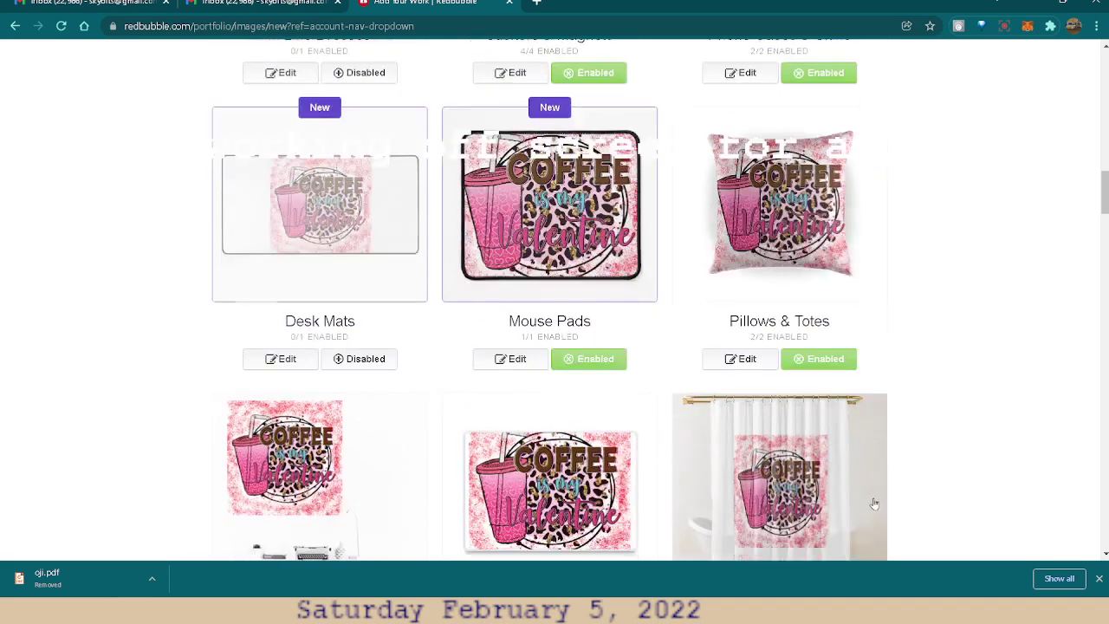
{"action": "scroll", "coordinate": [891, 502], "scroll_direction": "up", "scroll_amount": 2}
{"action": "scroll", "coordinate": [907, 501], "scroll_direction": "up", "scroll_amount": 2}
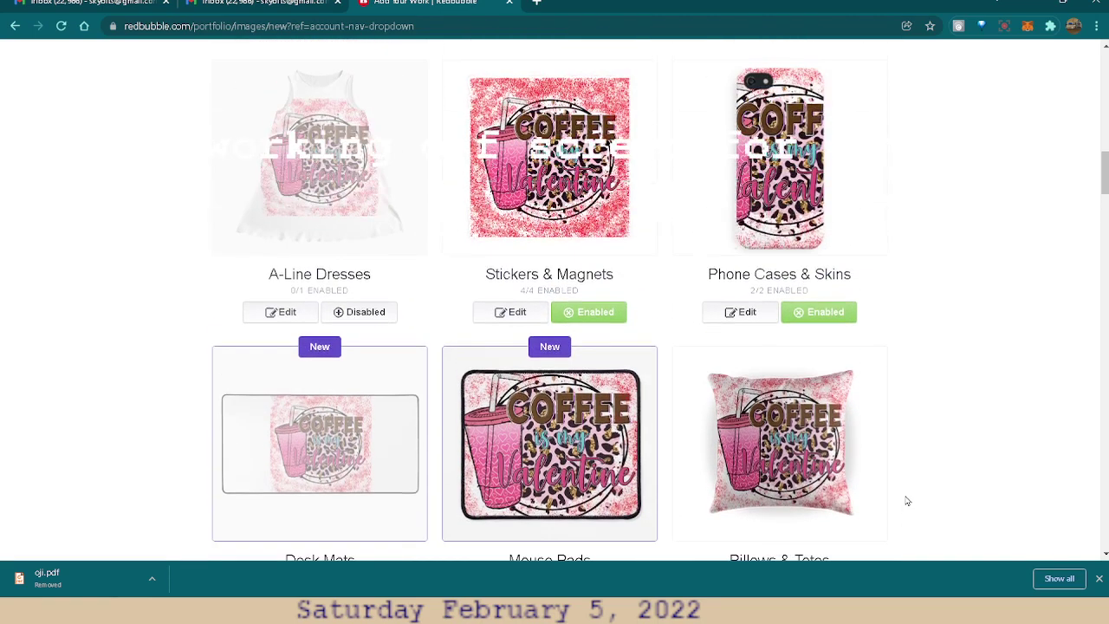
{"action": "scroll", "coordinate": [911, 501], "scroll_direction": "up", "scroll_amount": 4}
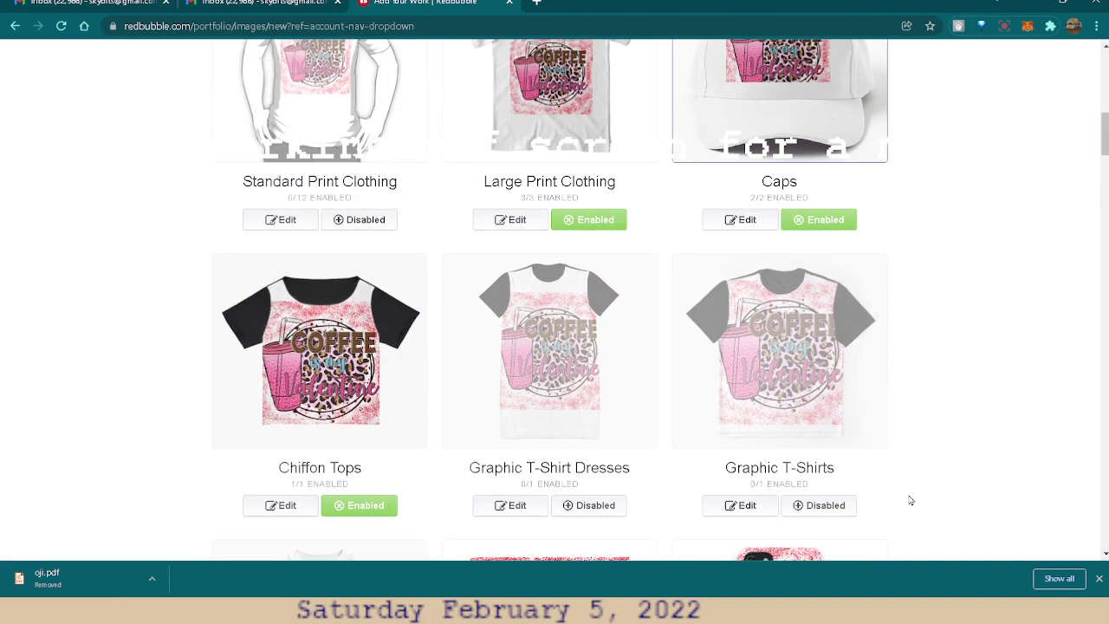
{"action": "scroll", "coordinate": [911, 501], "scroll_direction": "up", "scroll_amount": 1}
{"action": "scroll", "coordinate": [911, 501], "scroll_direction": "down", "scroll_amount": 2}
{"action": "scroll", "coordinate": [908, 500], "scroll_direction": "up", "scroll_amount": 2}
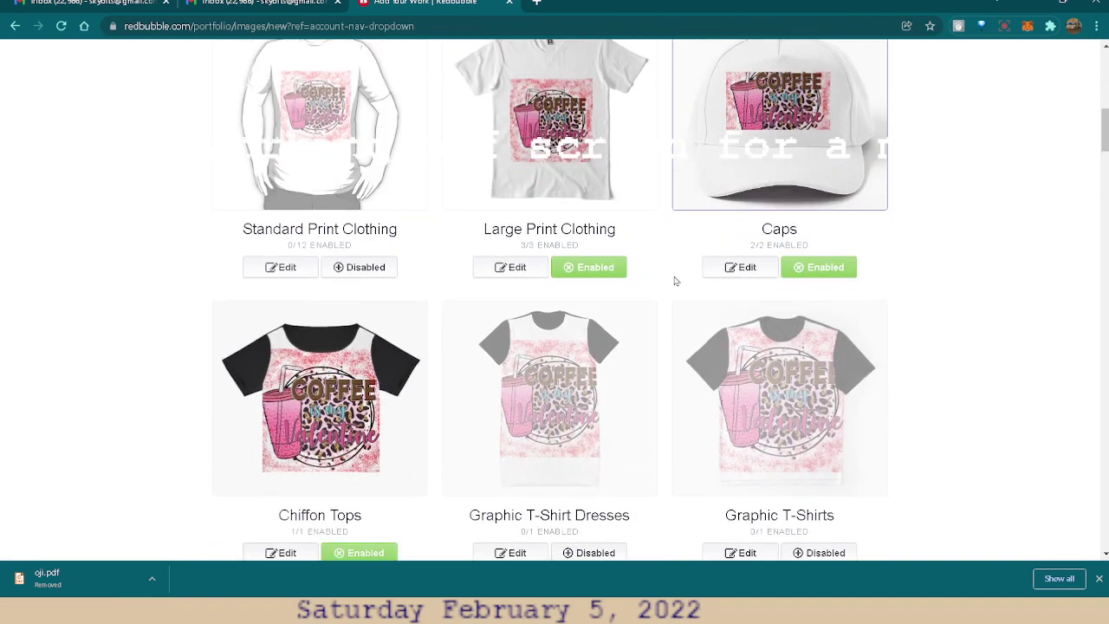
{"action": "left_click", "coordinate": [594, 270]}
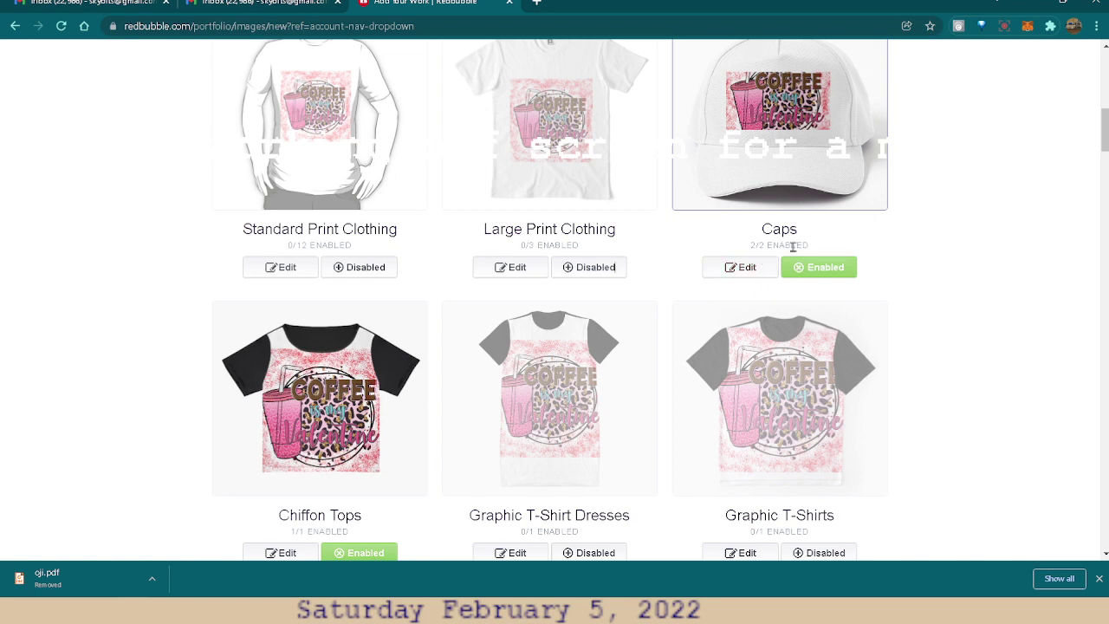
- Disable the Phone Cases & Skins product group
{"action": "scroll", "coordinate": [989, 324], "scroll_direction": "down", "scroll_amount": 1}
{"action": "scroll", "coordinate": [988, 324], "scroll_direction": "down", "scroll_amount": 1}
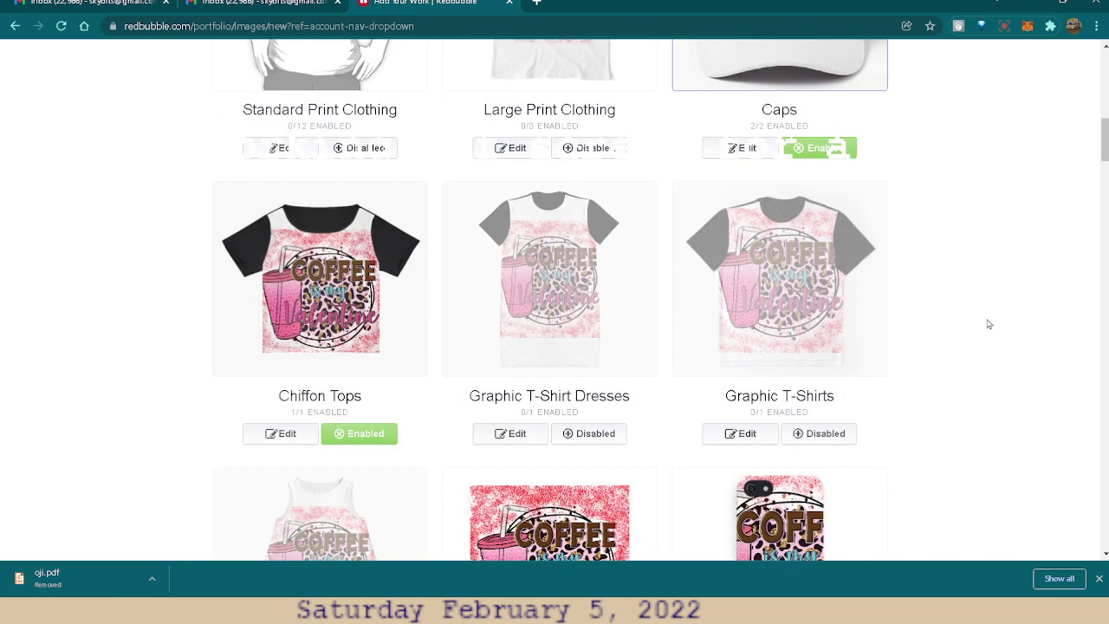
{"action": "scroll", "coordinate": [988, 324], "scroll_direction": "down", "scroll_amount": 2}
{"action": "scroll", "coordinate": [993, 329], "scroll_direction": "down", "scroll_amount": 1}
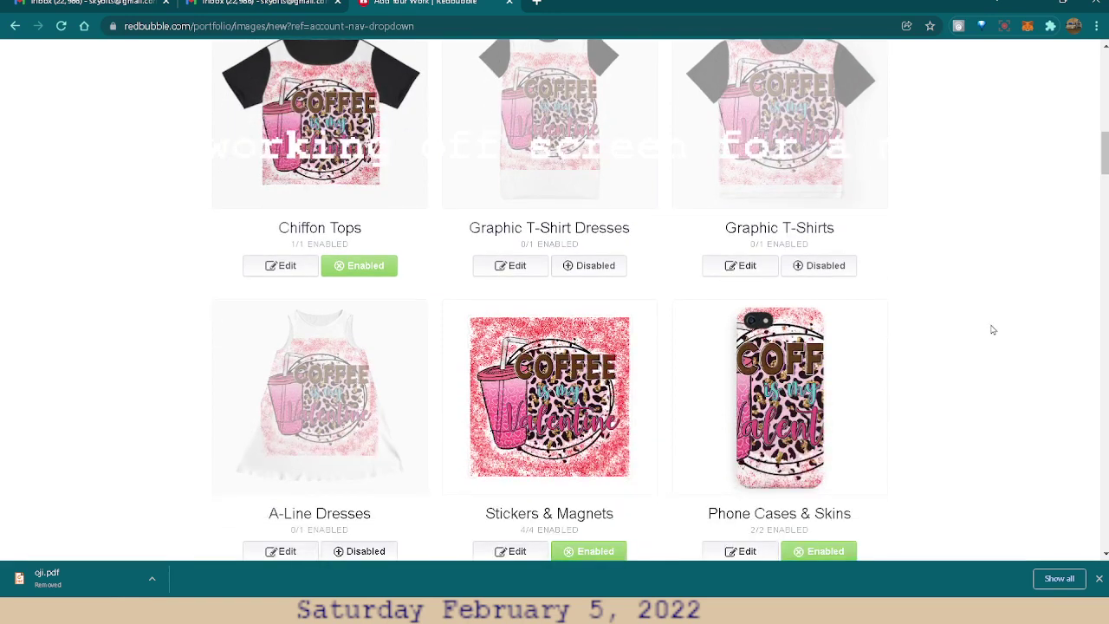
{"action": "scroll", "coordinate": [988, 334], "scroll_direction": "down", "scroll_amount": 1}
{"action": "scroll", "coordinate": [984, 339], "scroll_direction": "up", "scroll_amount": 1}
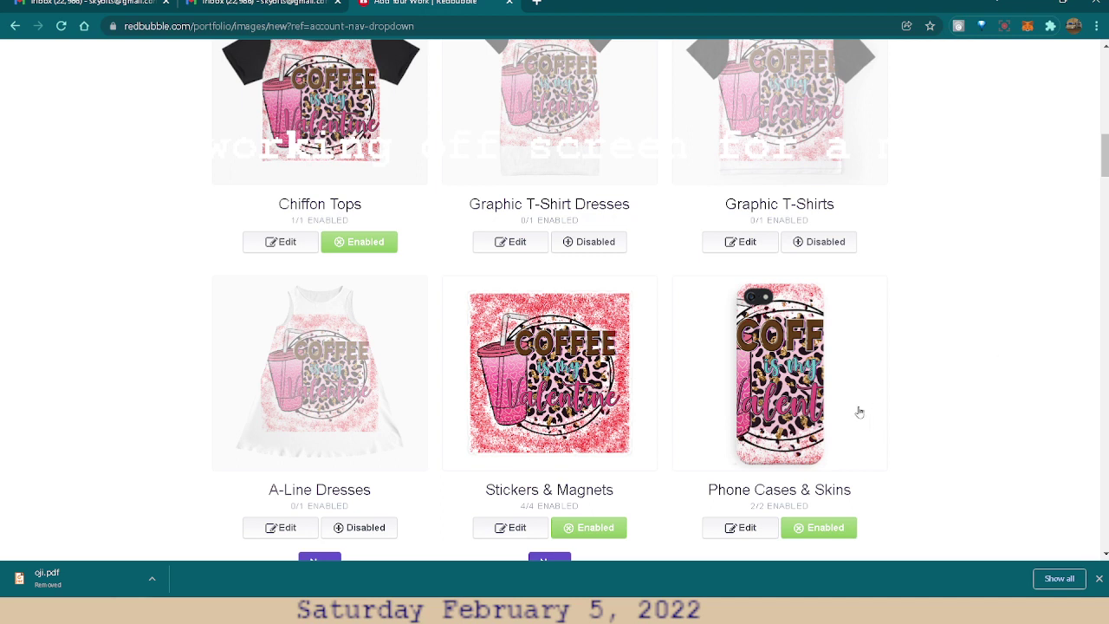
{"action": "left_click", "coordinate": [816, 528]}
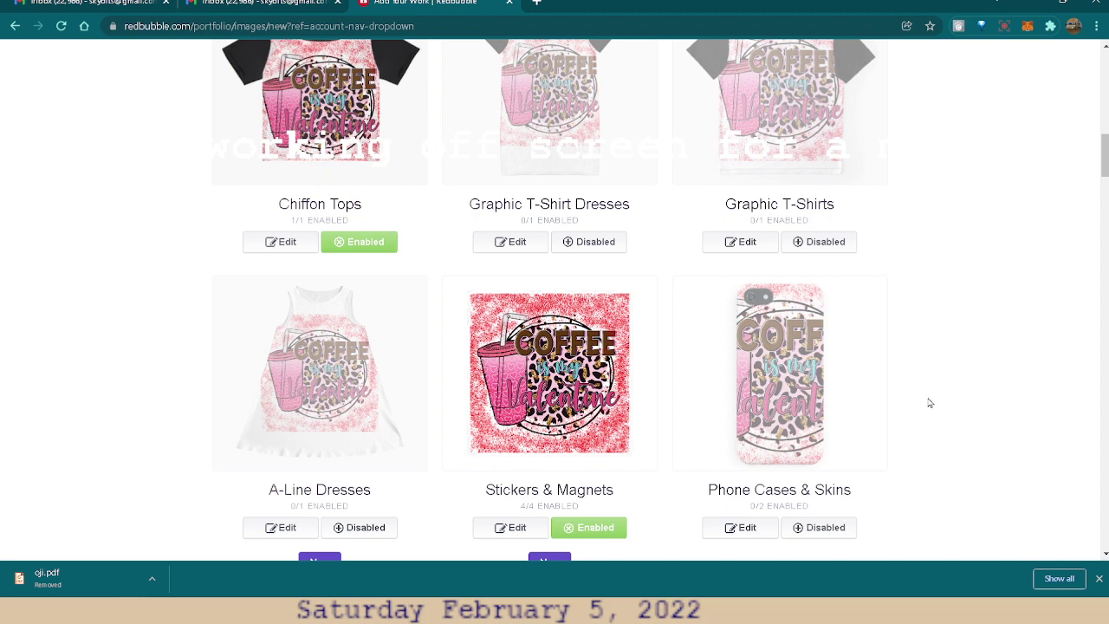
- Examine the artwork placement on the product previews from Stickers & Magnets through to Scarves and Drawstring Bags
{"action": "scroll", "coordinate": [930, 403], "scroll_direction": "up", "scroll_amount": 1}
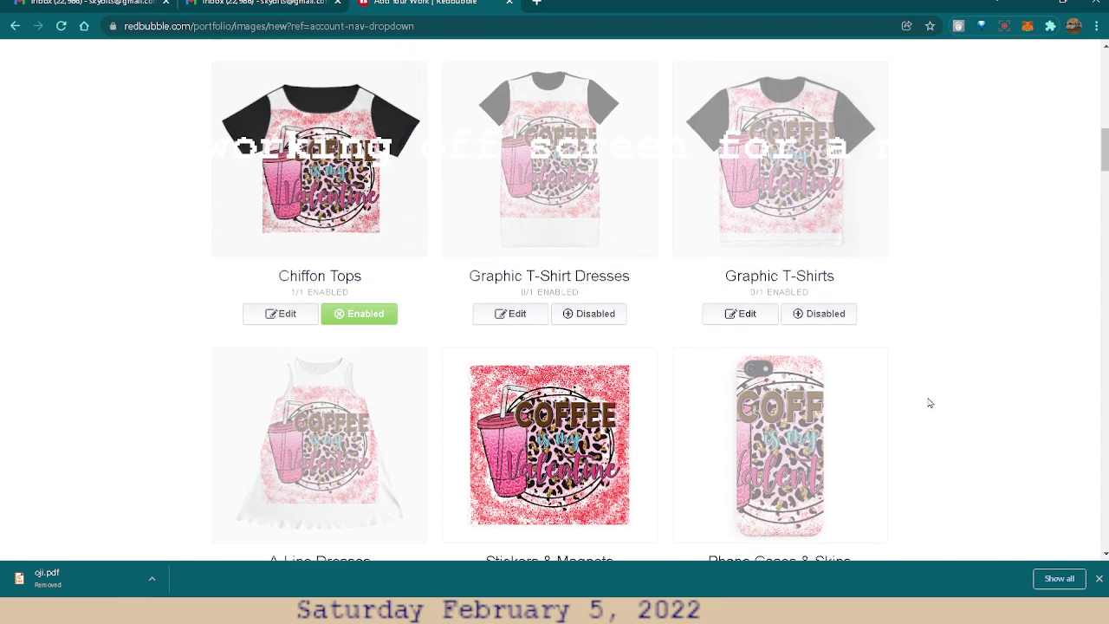
{"action": "scroll", "coordinate": [929, 403], "scroll_direction": "down", "scroll_amount": 3}
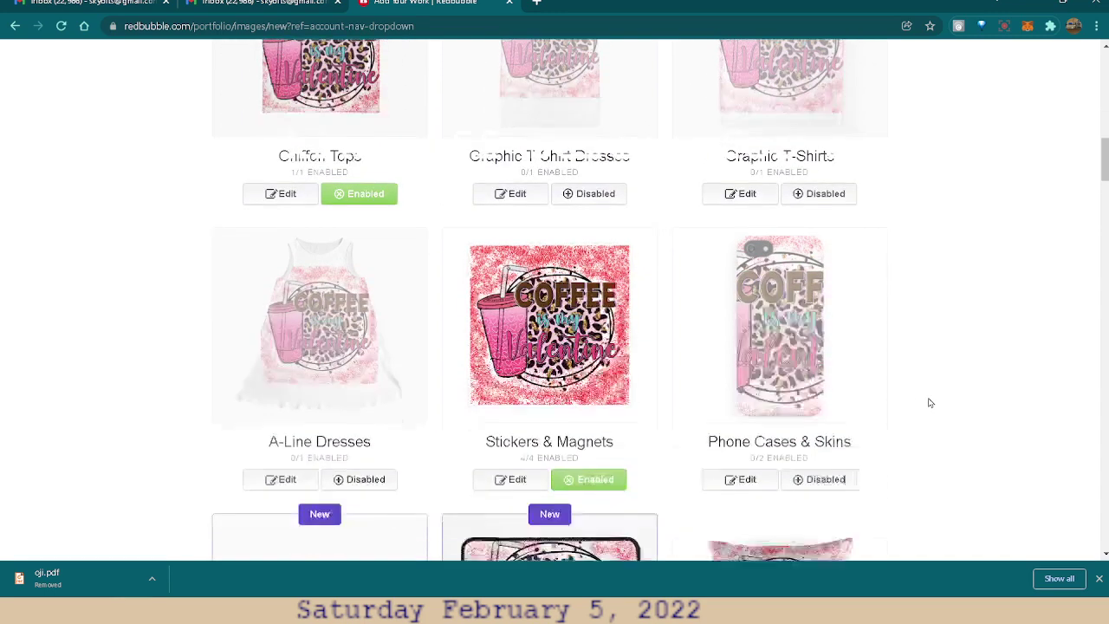
{"action": "scroll", "coordinate": [930, 403], "scroll_direction": "down", "scroll_amount": 3}
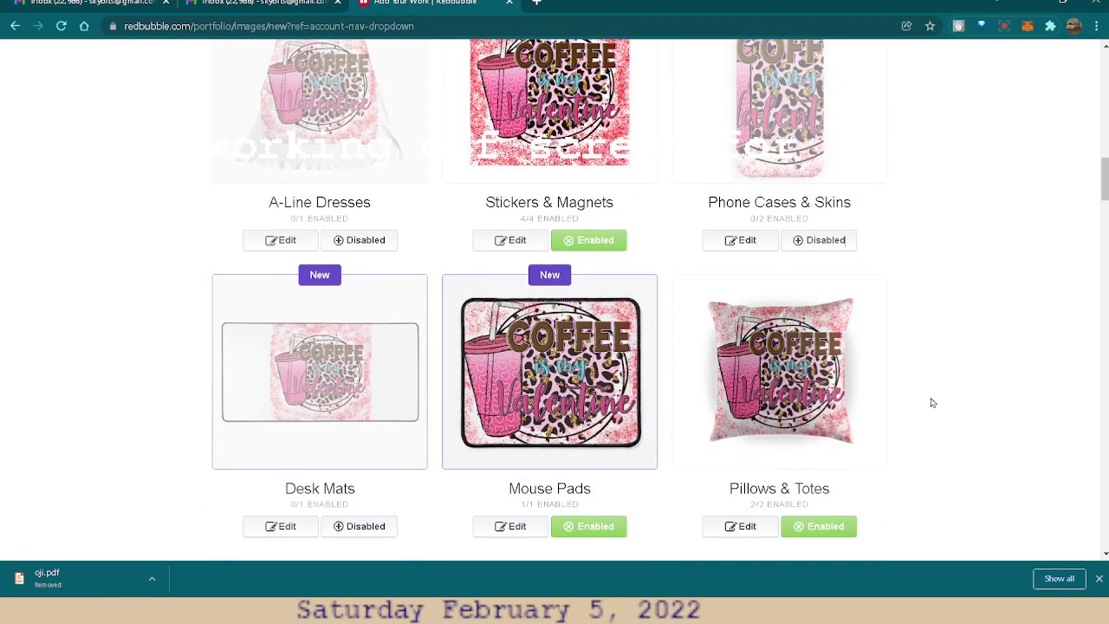
{"action": "scroll", "coordinate": [932, 403], "scroll_direction": "down", "scroll_amount": 3}
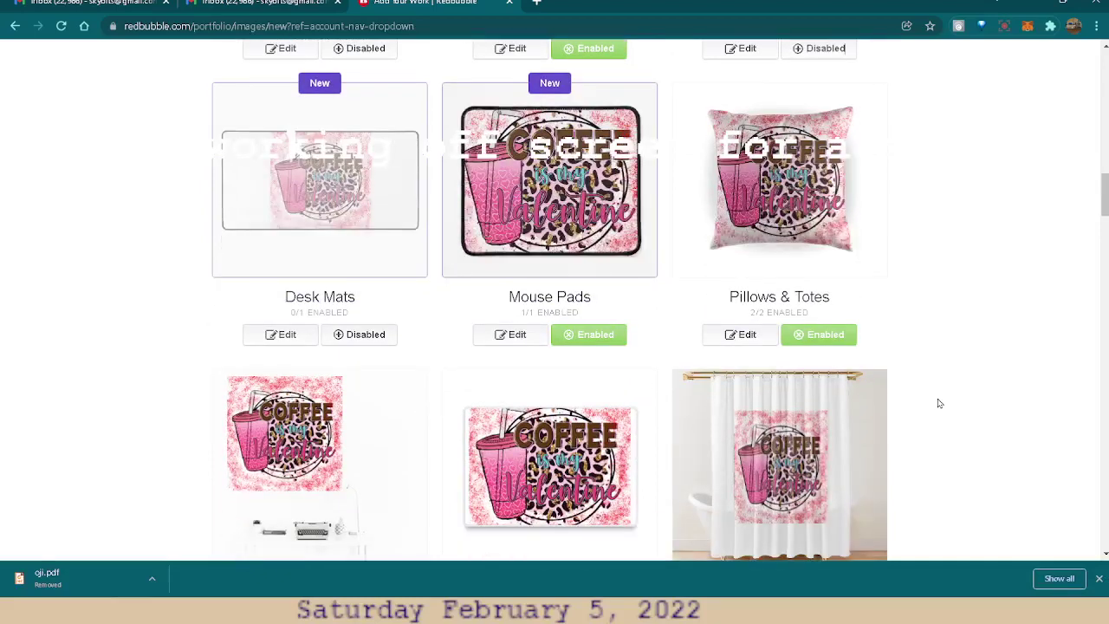
{"action": "scroll", "coordinate": [938, 403], "scroll_direction": "down", "scroll_amount": 1}
{"action": "scroll", "coordinate": [938, 403], "scroll_direction": "down", "scroll_amount": 1}
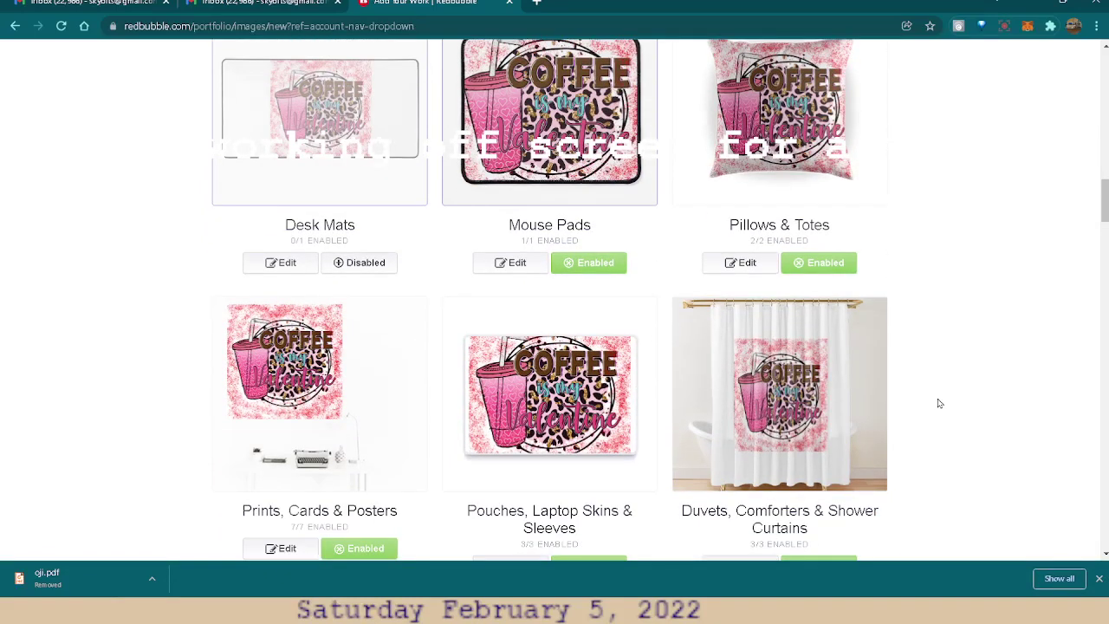
{"action": "scroll", "coordinate": [942, 403], "scroll_direction": "down", "scroll_amount": 1}
{"action": "scroll", "coordinate": [947, 406], "scroll_direction": "down", "scroll_amount": 4}
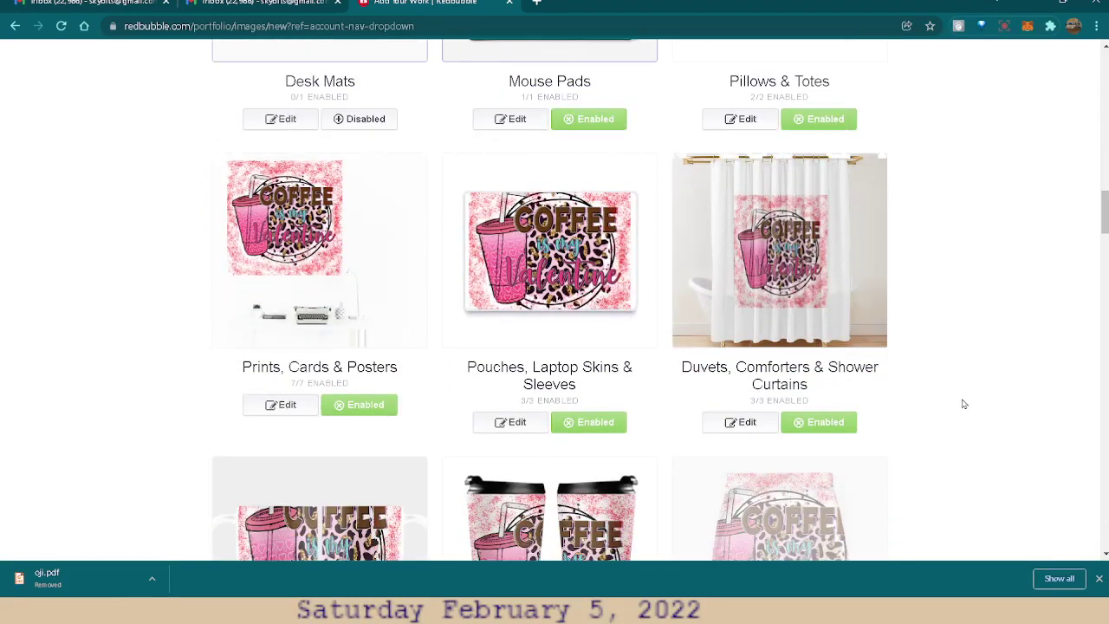
{"action": "scroll", "coordinate": [971, 403], "scroll_direction": "down", "scroll_amount": 4}
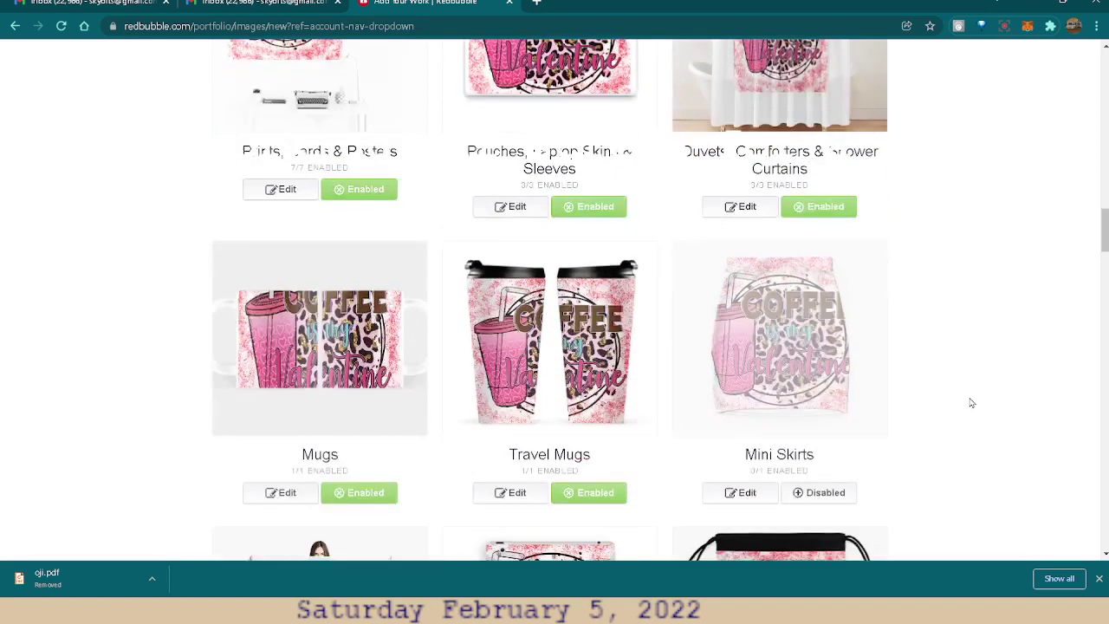
{"action": "scroll", "coordinate": [971, 404], "scroll_direction": "down", "scroll_amount": 1}
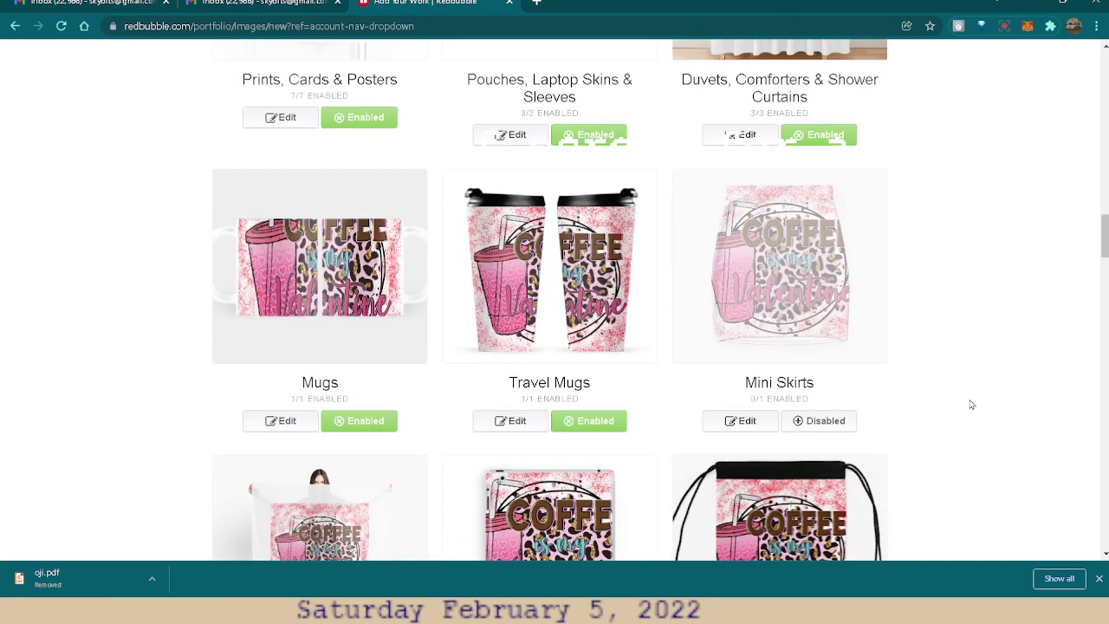
{"action": "scroll", "coordinate": [976, 399], "scroll_direction": "down", "scroll_amount": 5}
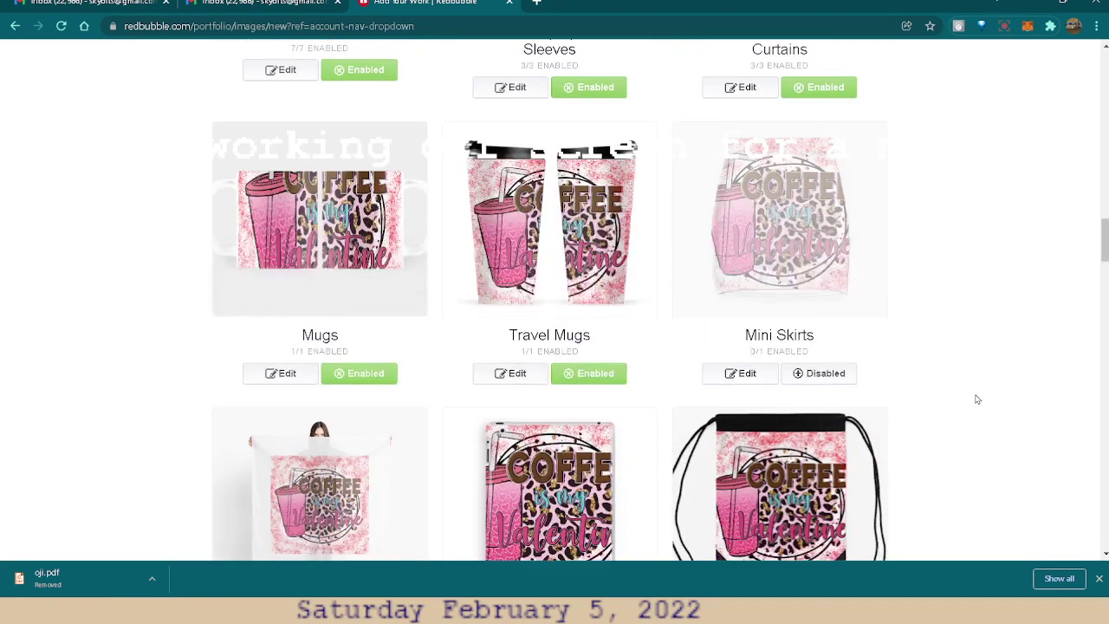
{"action": "scroll", "coordinate": [992, 399], "scroll_direction": "down", "scroll_amount": 3}
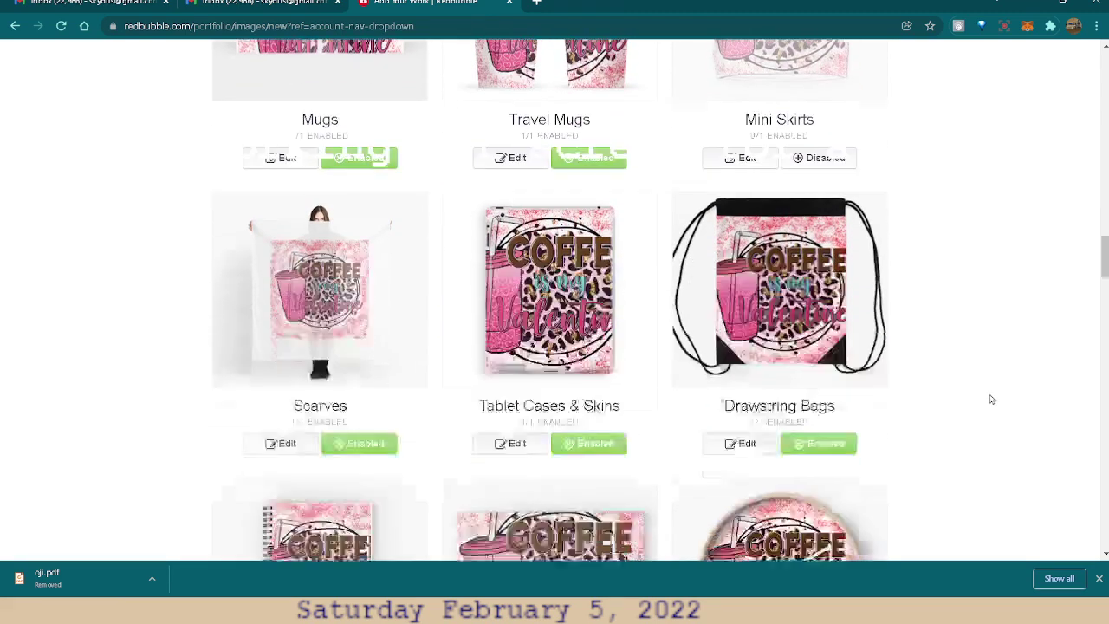
- Compare the mug, tablet case and drawstring bag previews, and disable the Mugs product
{"action": "scroll", "coordinate": [993, 398], "scroll_direction": "up", "scroll_amount": 5}
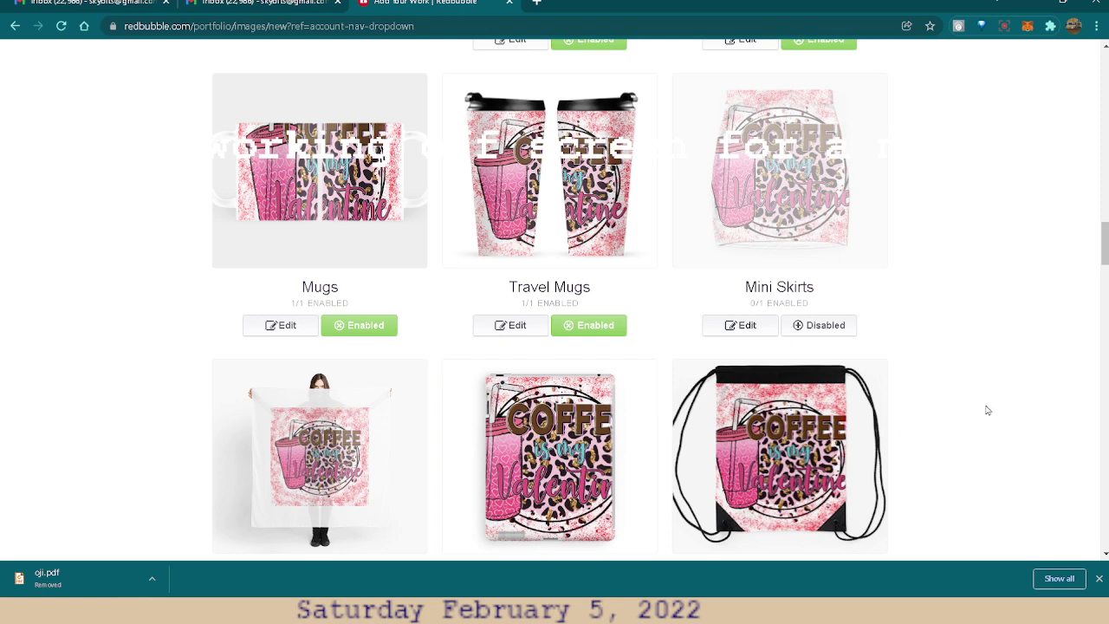
{"action": "scroll", "coordinate": [978, 420], "scroll_direction": "down", "scroll_amount": 3}
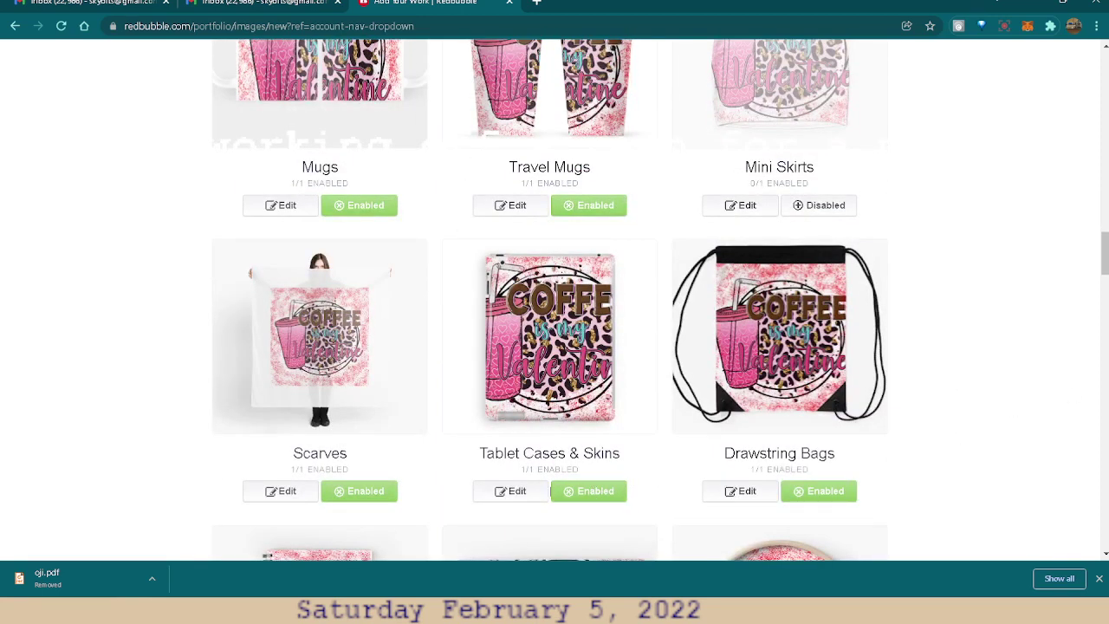
{"action": "scroll", "coordinate": [993, 392], "scroll_direction": "up", "scroll_amount": 3}
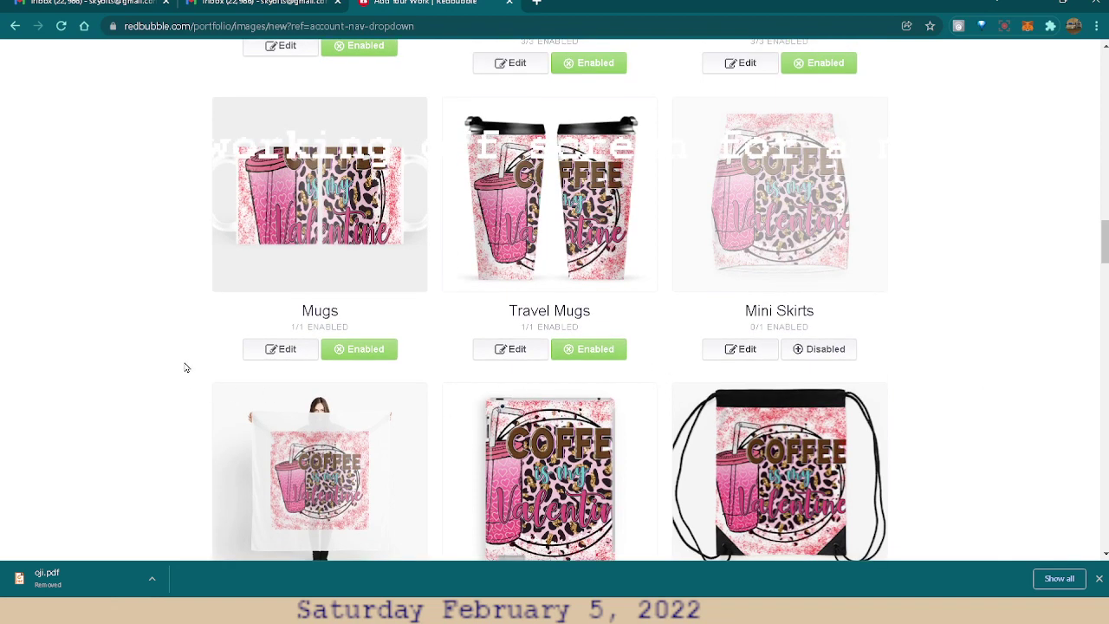
{"action": "left_click", "coordinate": [345, 356]}
- Disable the Drawstring Bags and Spiral Notebooks products
{"action": "scroll", "coordinate": [1008, 335], "scroll_direction": "down", "scroll_amount": 2}
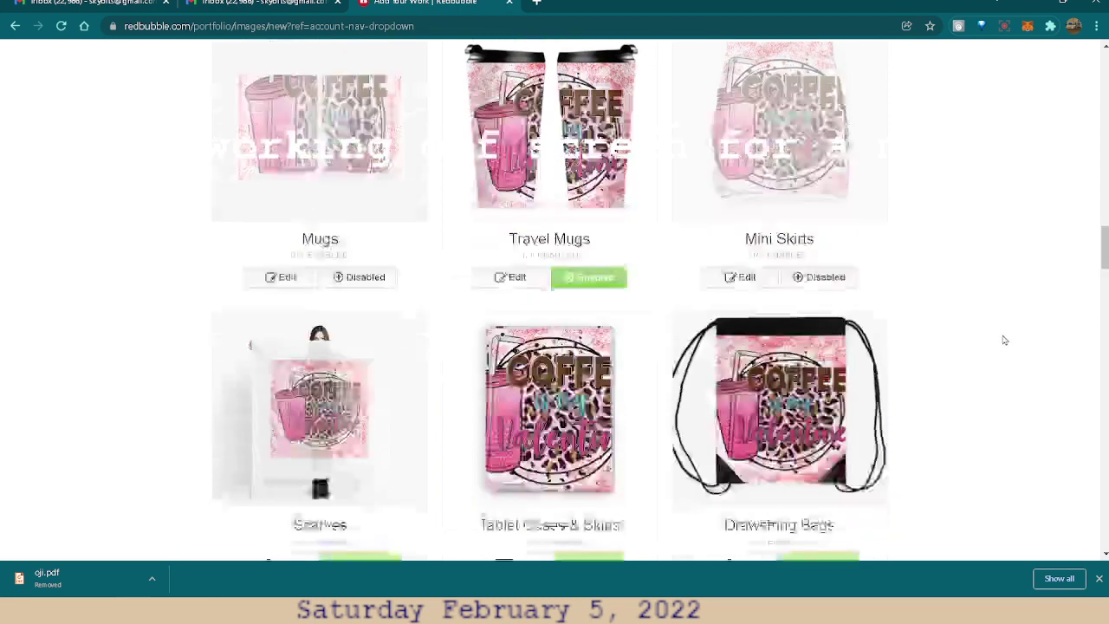
{"action": "scroll", "coordinate": [1004, 340], "scroll_direction": "down", "scroll_amount": 2}
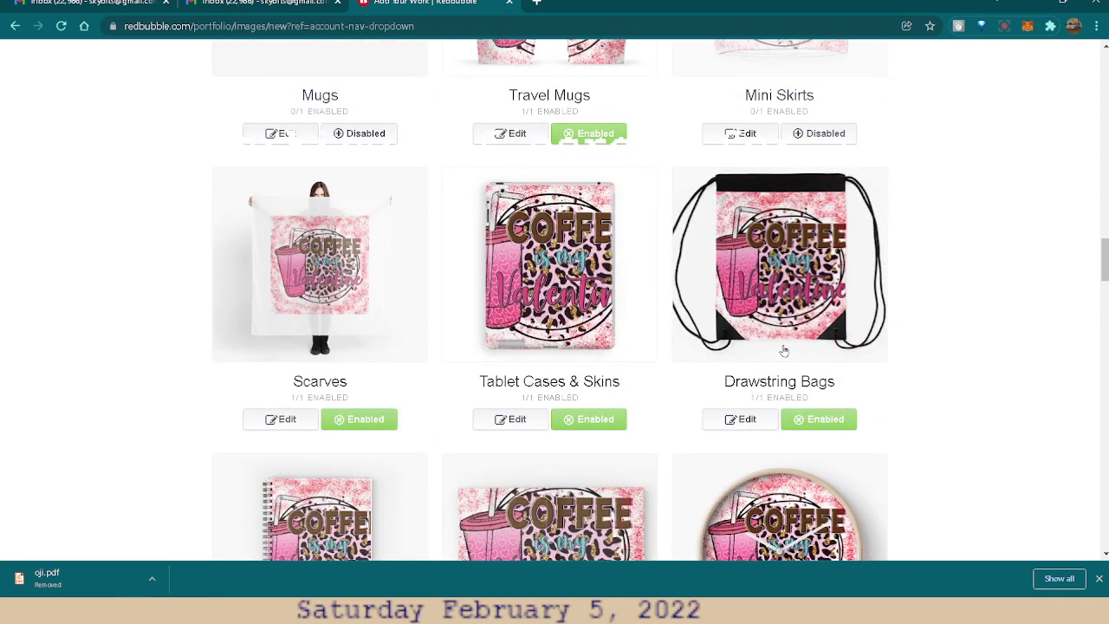
{"action": "left_click", "coordinate": [833, 424]}
{"action": "scroll", "coordinate": [1024, 390], "scroll_direction": "down", "scroll_amount": 1}
{"action": "scroll", "coordinate": [1024, 390], "scroll_direction": "down", "scroll_amount": 4}
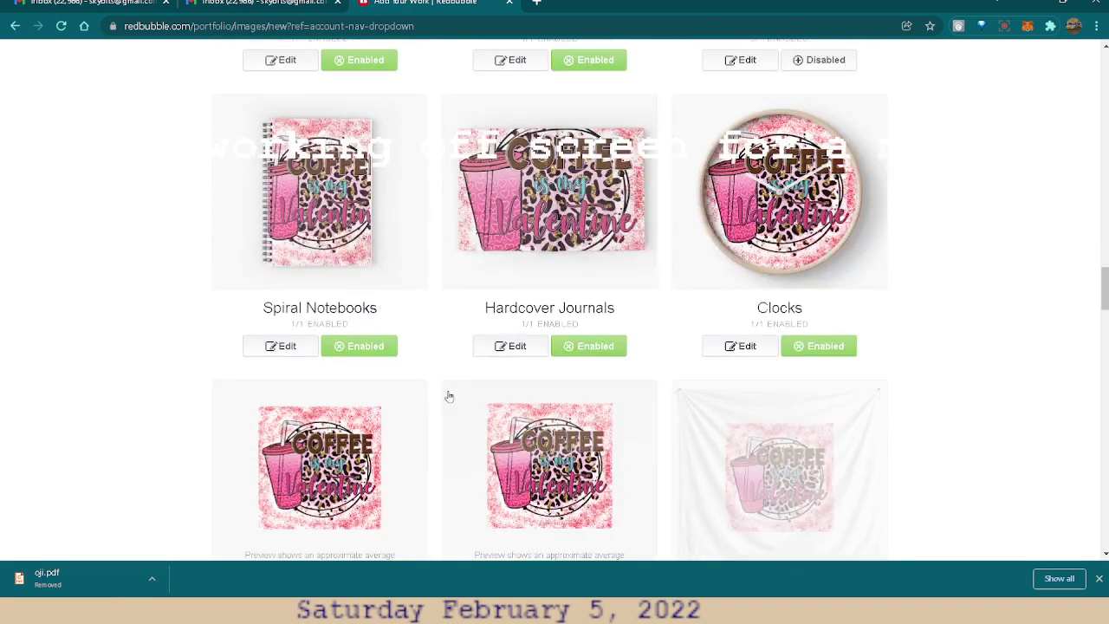
{"action": "left_click", "coordinate": [367, 346]}
- Disable the Pin Buttons product
{"action": "scroll", "coordinate": [1020, 393], "scroll_direction": "down", "scroll_amount": 1}
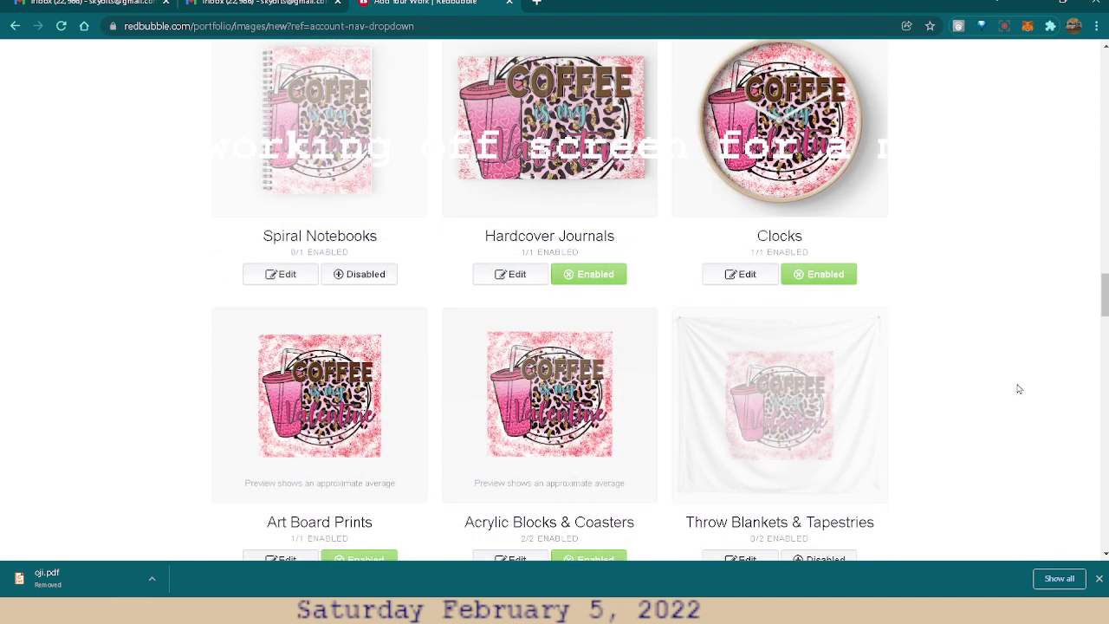
{"action": "scroll", "coordinate": [1001, 394], "scroll_direction": "down", "scroll_amount": 3}
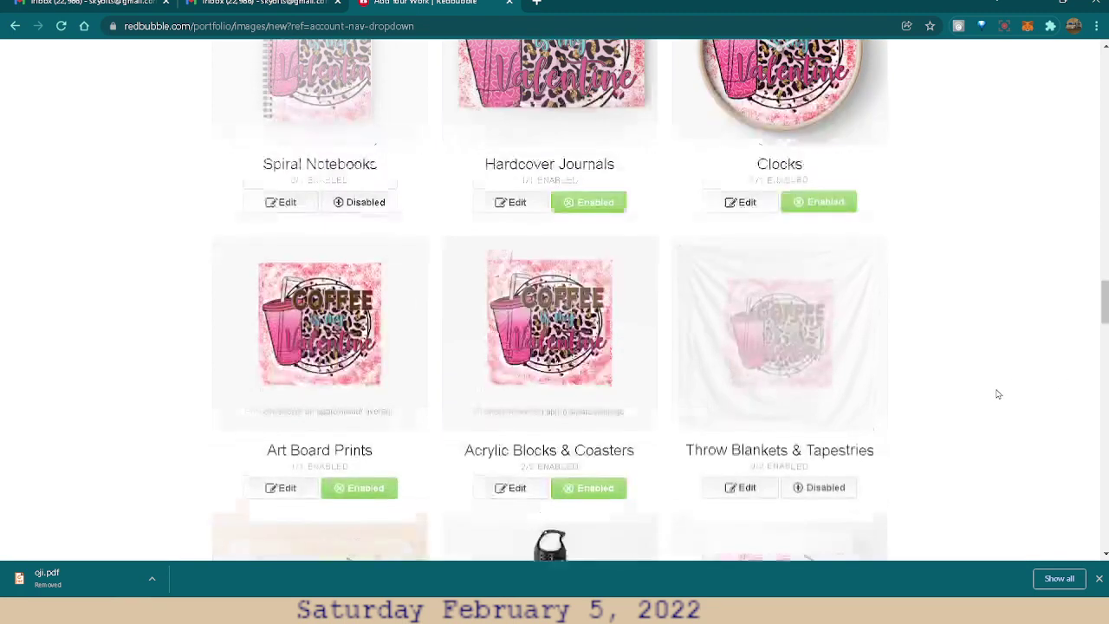
{"action": "scroll", "coordinate": [1001, 394], "scroll_direction": "down", "scroll_amount": 3}
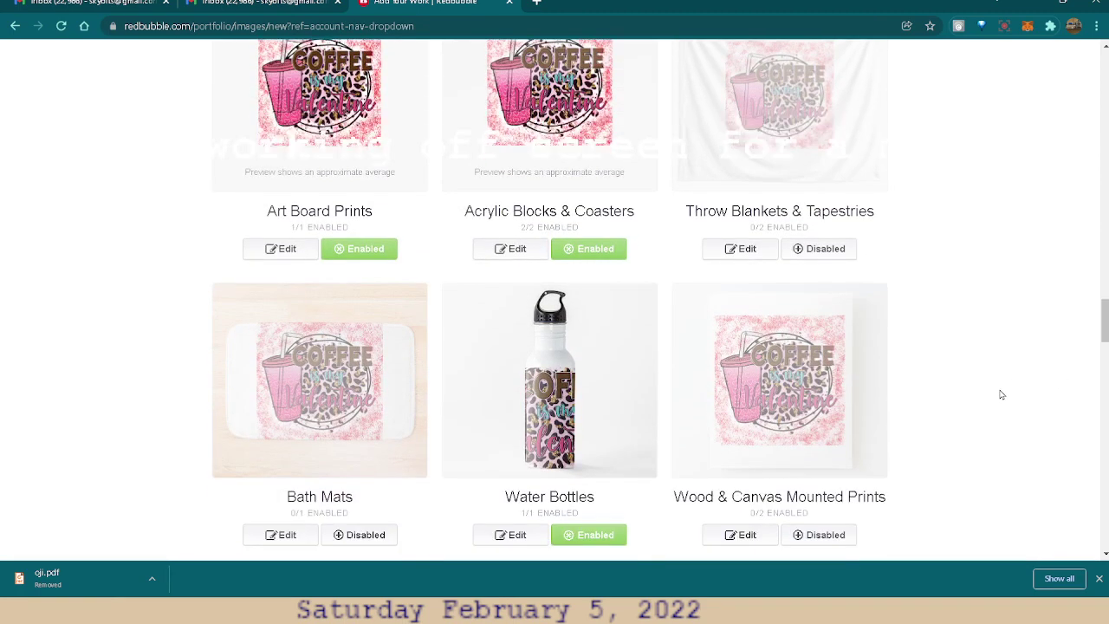
{"action": "scroll", "coordinate": [1001, 394], "scroll_direction": "down", "scroll_amount": 3}
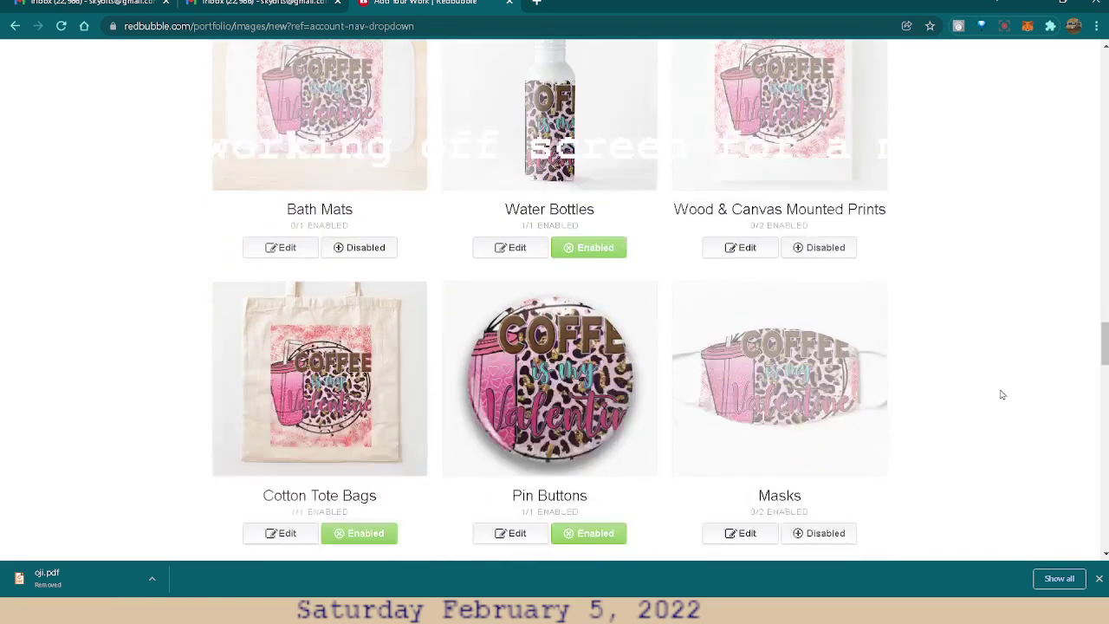
{"action": "left_click", "coordinate": [607, 534]}
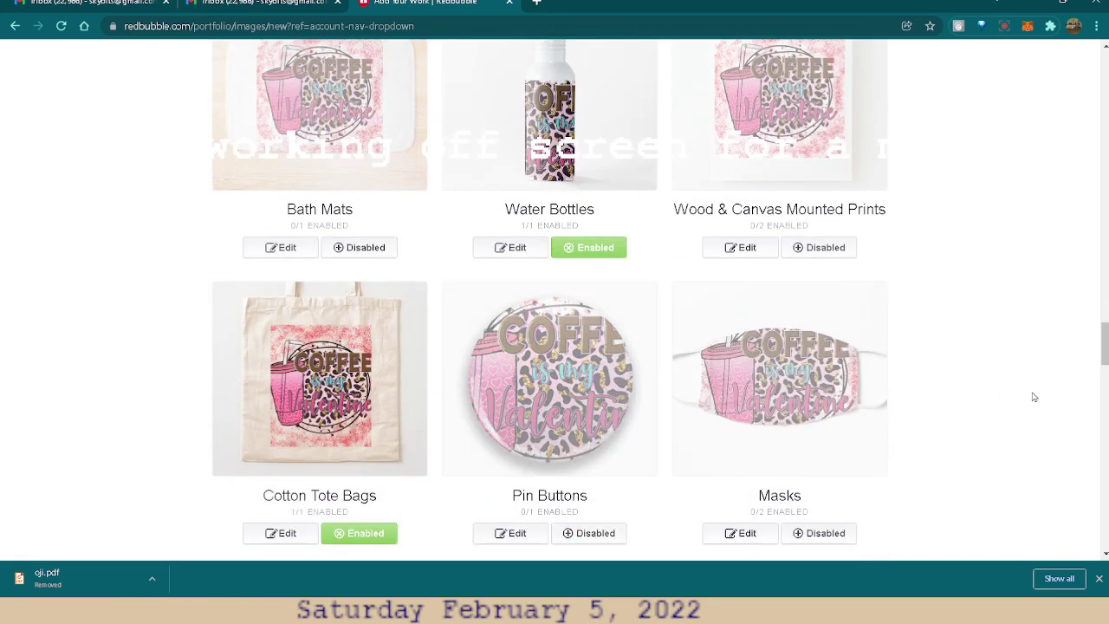
- Check the remaining standard product previews from Aprons down to Phone Wallets
{"action": "scroll", "coordinate": [1034, 396], "scroll_direction": "down", "scroll_amount": 3}
{"action": "scroll", "coordinate": [1032, 386], "scroll_direction": "down", "scroll_amount": 1}
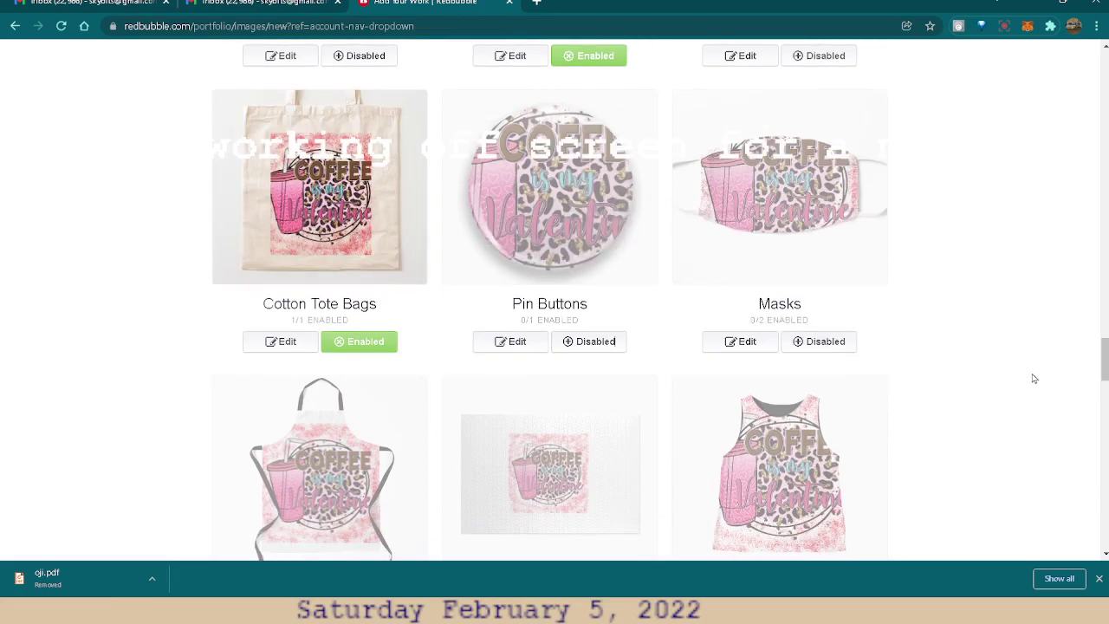
{"action": "scroll", "coordinate": [1033, 376], "scroll_direction": "down", "scroll_amount": 4}
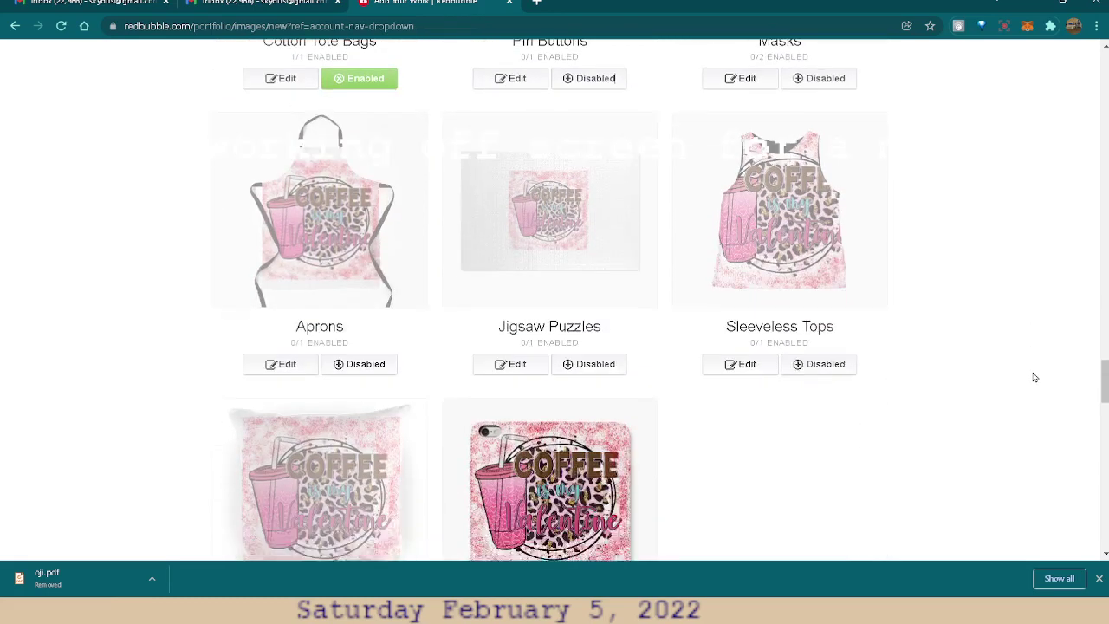
{"action": "scroll", "coordinate": [1034, 378], "scroll_direction": "down", "scroll_amount": 1}
{"action": "scroll", "coordinate": [1034, 378], "scroll_direction": "down", "scroll_amount": 1}
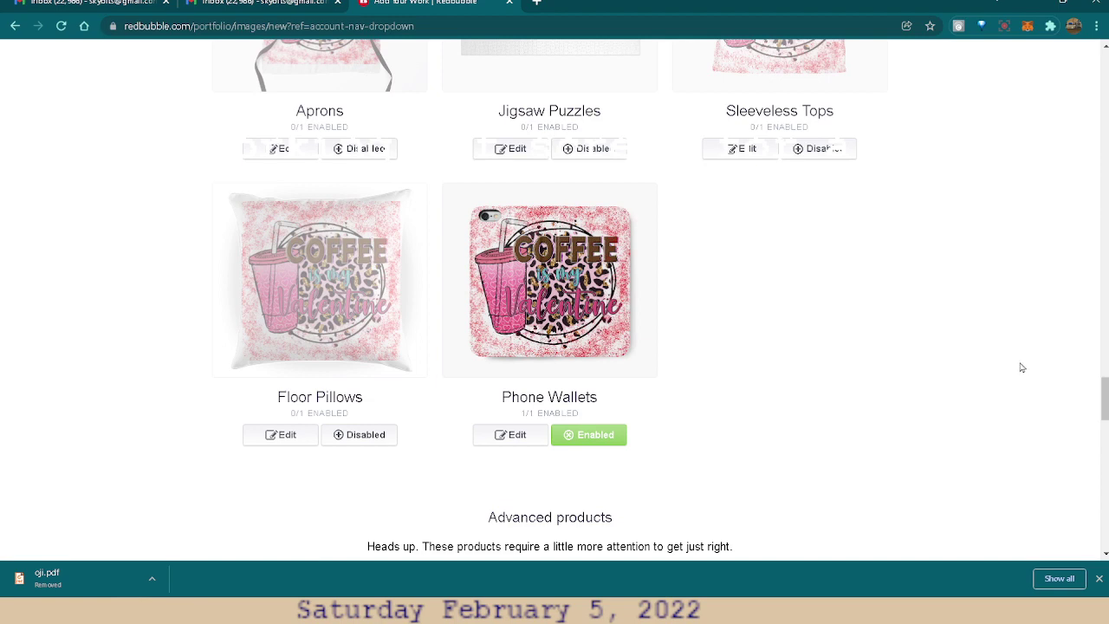
- Disable the Fitted Masks product in the advanced products section
{"action": "scroll", "coordinate": [1022, 368], "scroll_direction": "down", "scroll_amount": 2}
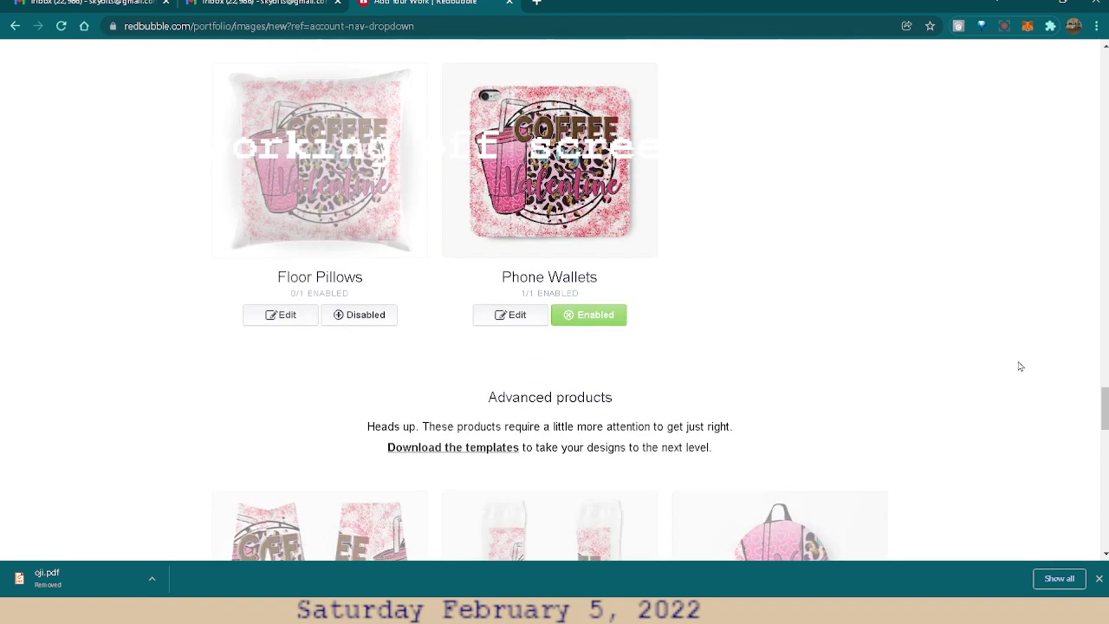
{"action": "scroll", "coordinate": [1018, 367], "scroll_direction": "down", "scroll_amount": 1}
{"action": "scroll", "coordinate": [909, 362], "scroll_direction": "down", "scroll_amount": 1}
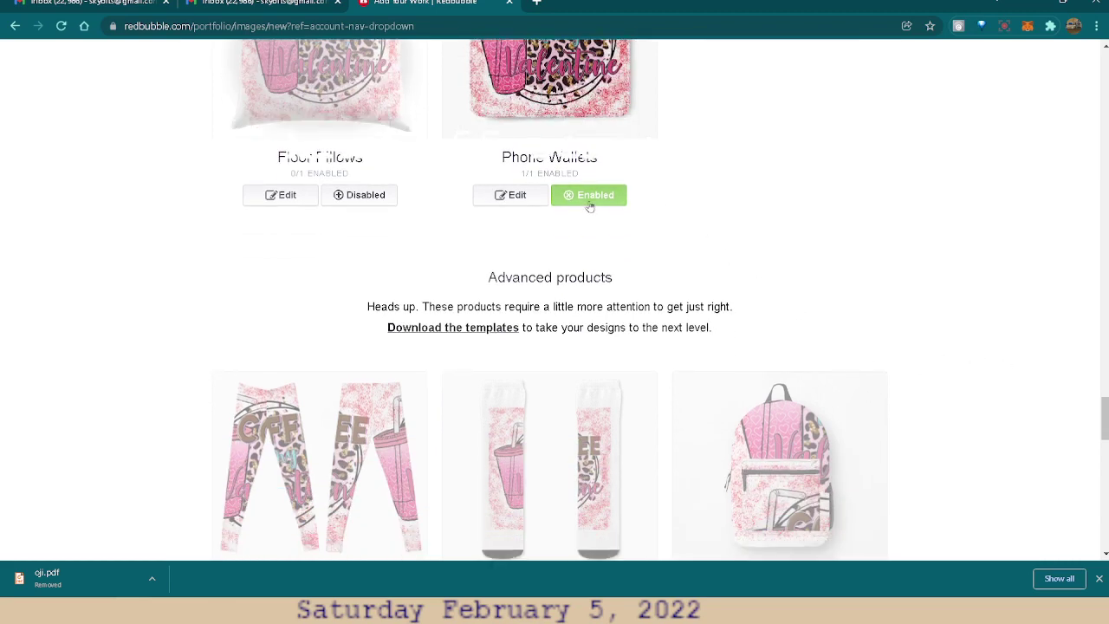
{"action": "scroll", "coordinate": [982, 341], "scroll_direction": "down", "scroll_amount": 3}
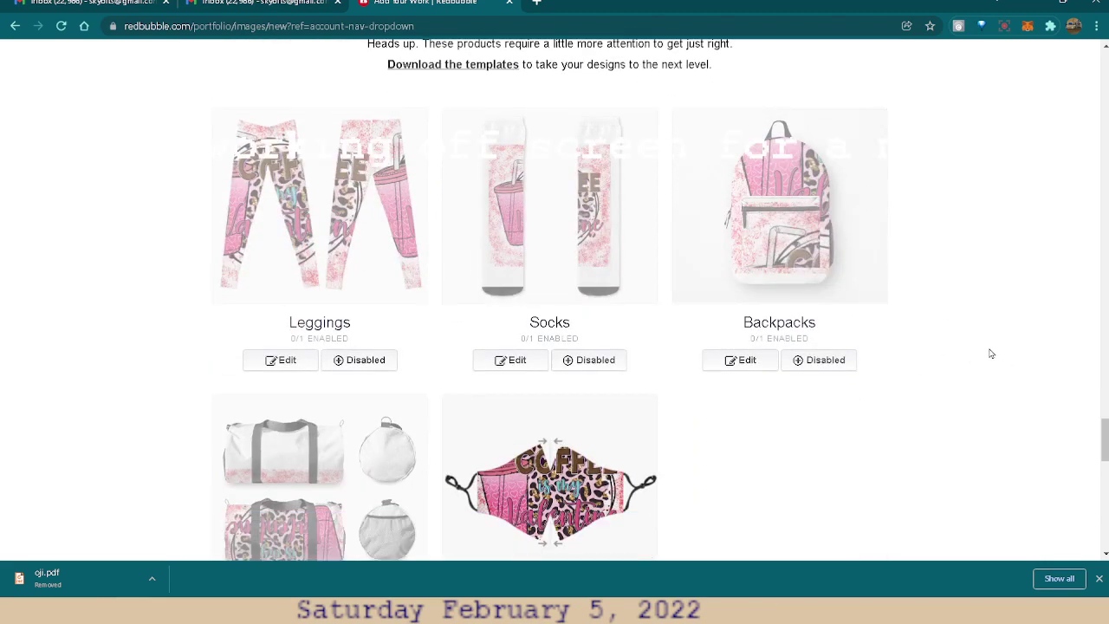
{"action": "scroll", "coordinate": [991, 353], "scroll_direction": "down", "scroll_amount": 2}
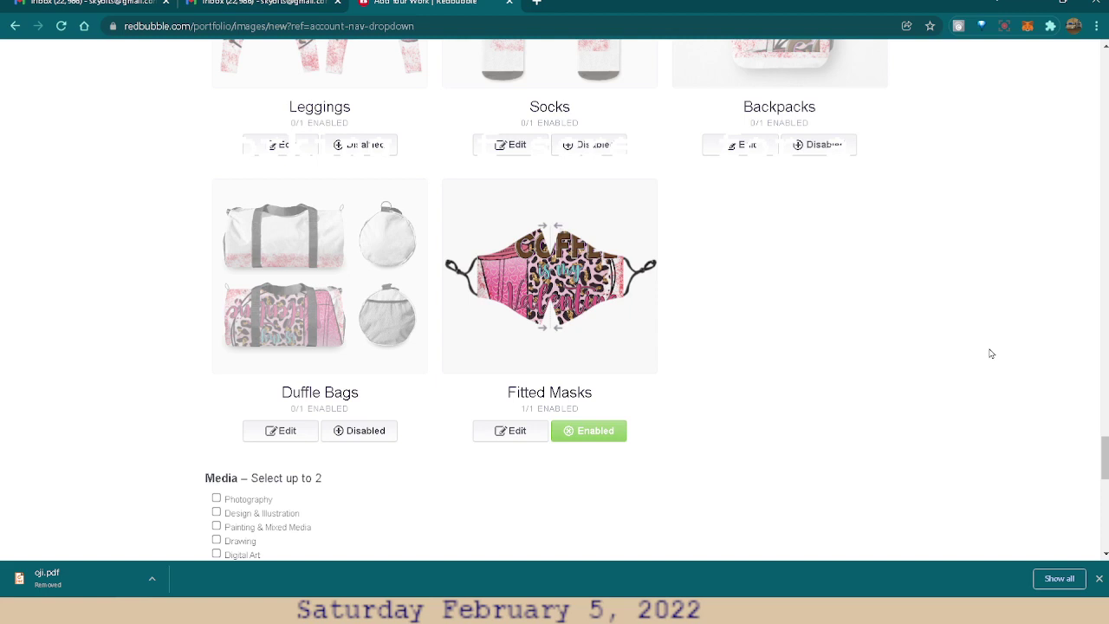
{"action": "left_click", "coordinate": [601, 431]}
{"action": "scroll", "coordinate": [980, 359], "scroll_direction": "down", "scroll_amount": 1}
- Set the work's media to Digital Art and declare the right to sell products containing this artwork
{"action": "scroll", "coordinate": [980, 358], "scroll_direction": "down", "scroll_amount": 5}
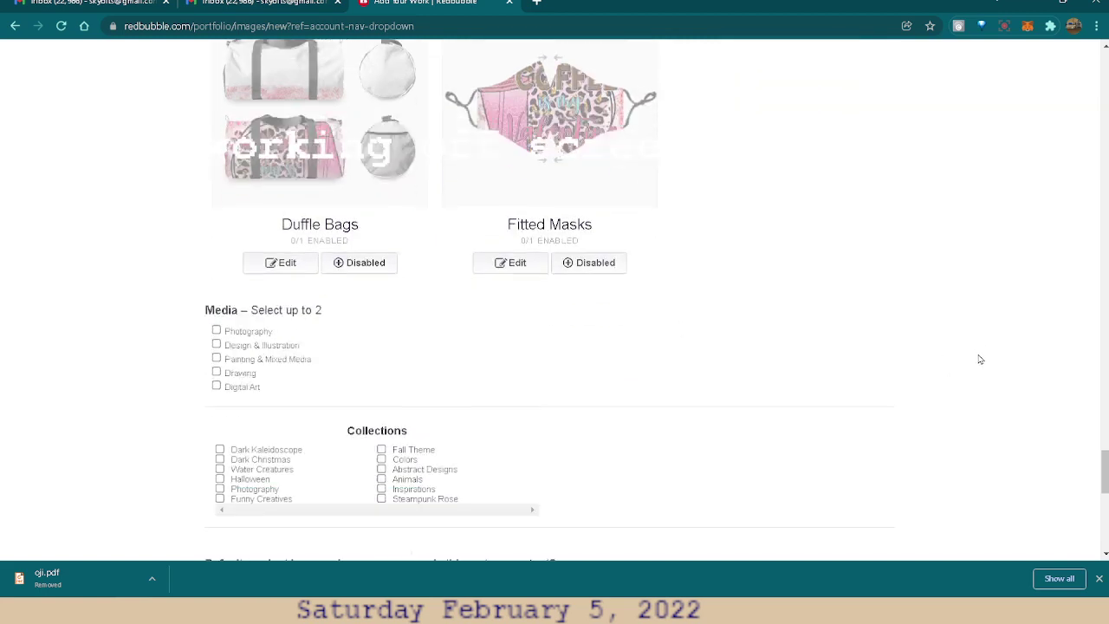
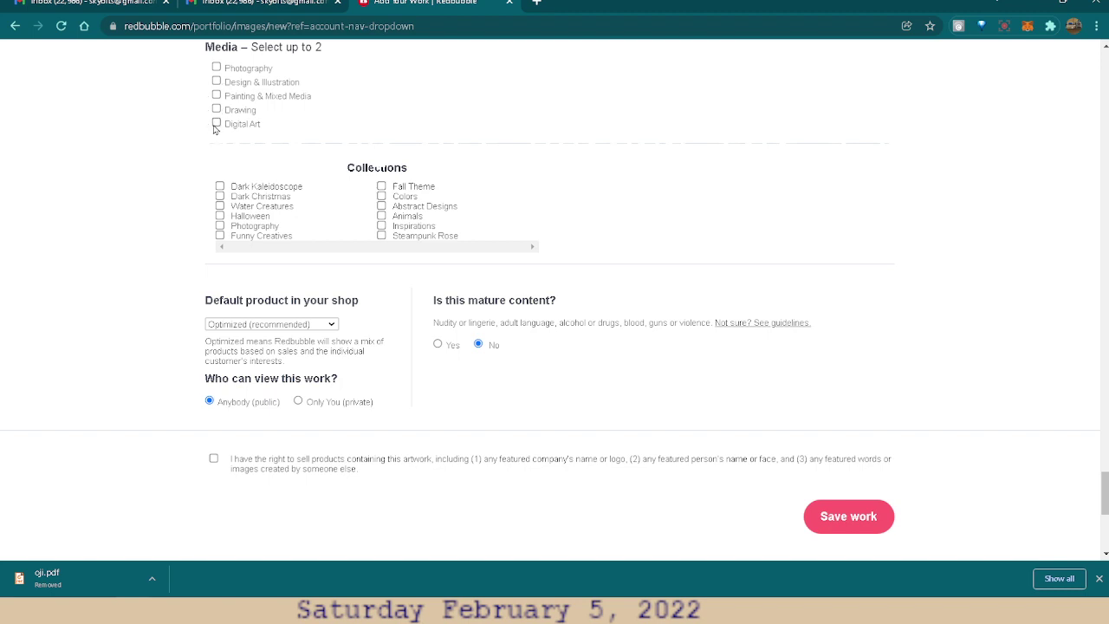
{"action": "left_click", "coordinate": [216, 124]}
{"action": "scroll", "coordinate": [510, 191], "scroll_direction": "down", "scroll_amount": 1}
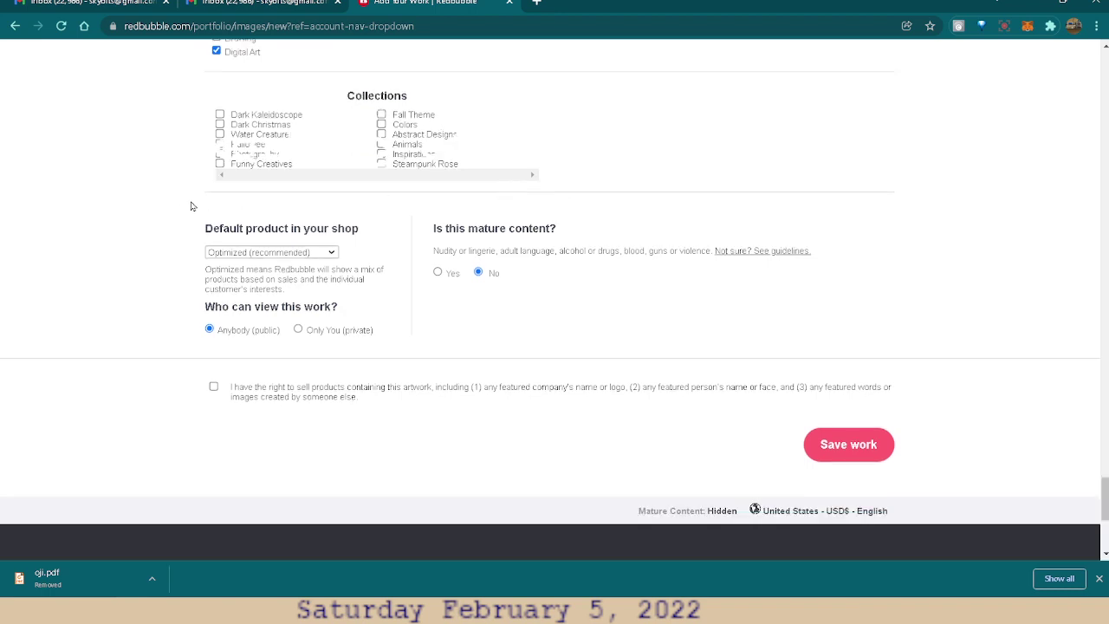
{"action": "scroll", "coordinate": [717, 130], "scroll_direction": "up", "scroll_amount": 1}
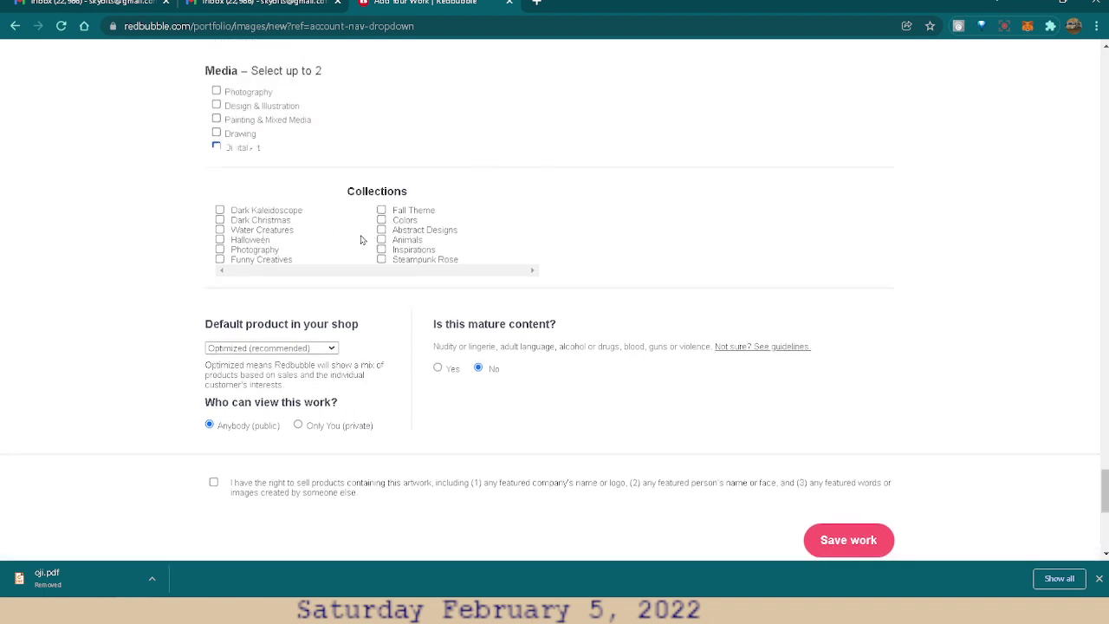
{"action": "scroll", "coordinate": [130, 394], "scroll_direction": "down", "scroll_amount": 1}
{"action": "scroll", "coordinate": [132, 397], "scroll_direction": "down", "scroll_amount": 1}
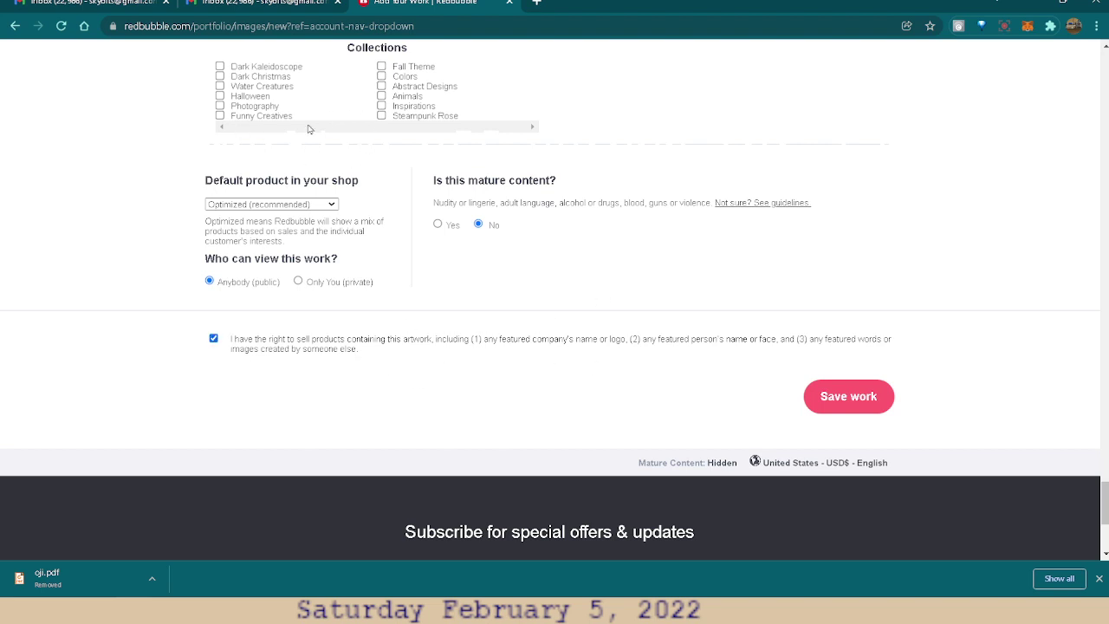
{"action": "scroll", "coordinate": [370, 138], "scroll_direction": "up", "scroll_amount": 1}
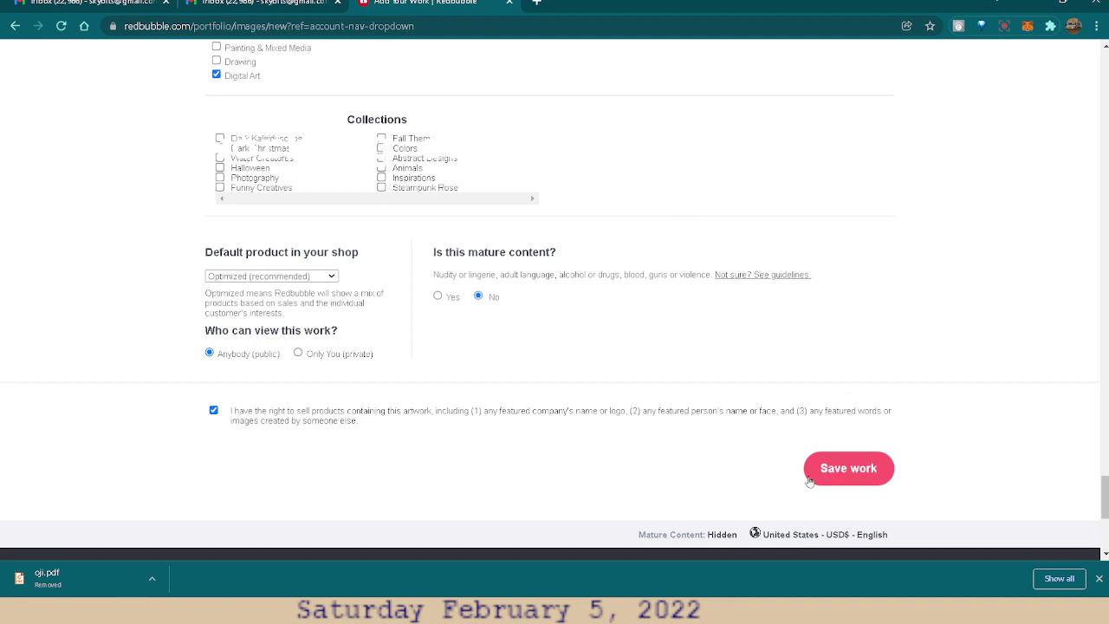
- Save the work with Optimized (recommended) as the default shop product, and look over the product images on its promotion page
{"action": "left_click", "coordinate": [317, 278]}
{"action": "left_click", "coordinate": [317, 279]}
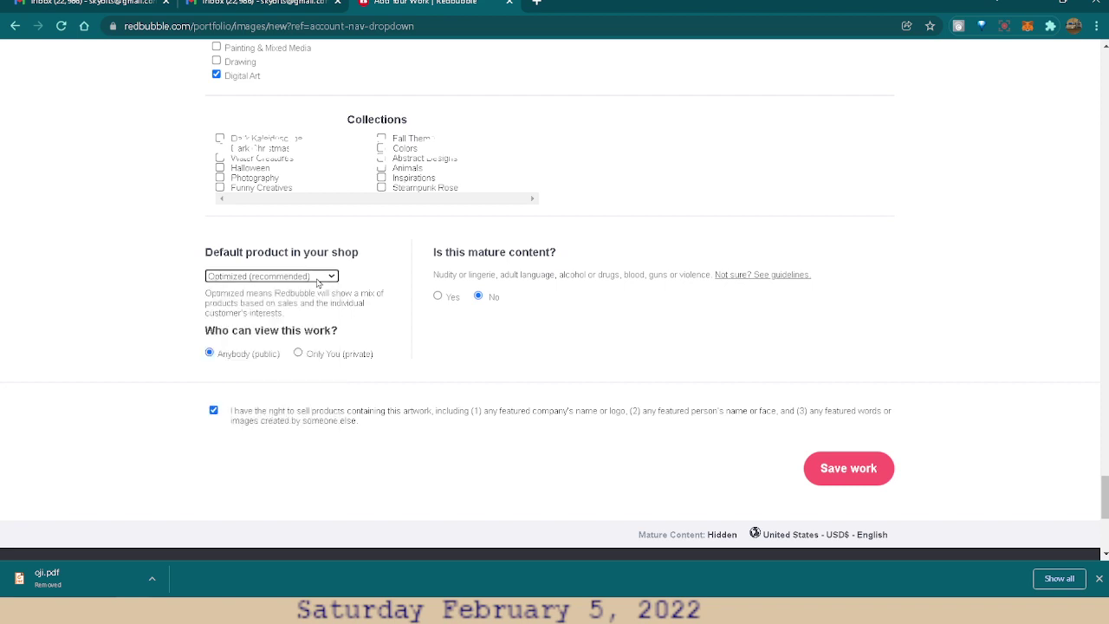
{"action": "left_click", "coordinate": [874, 468]}
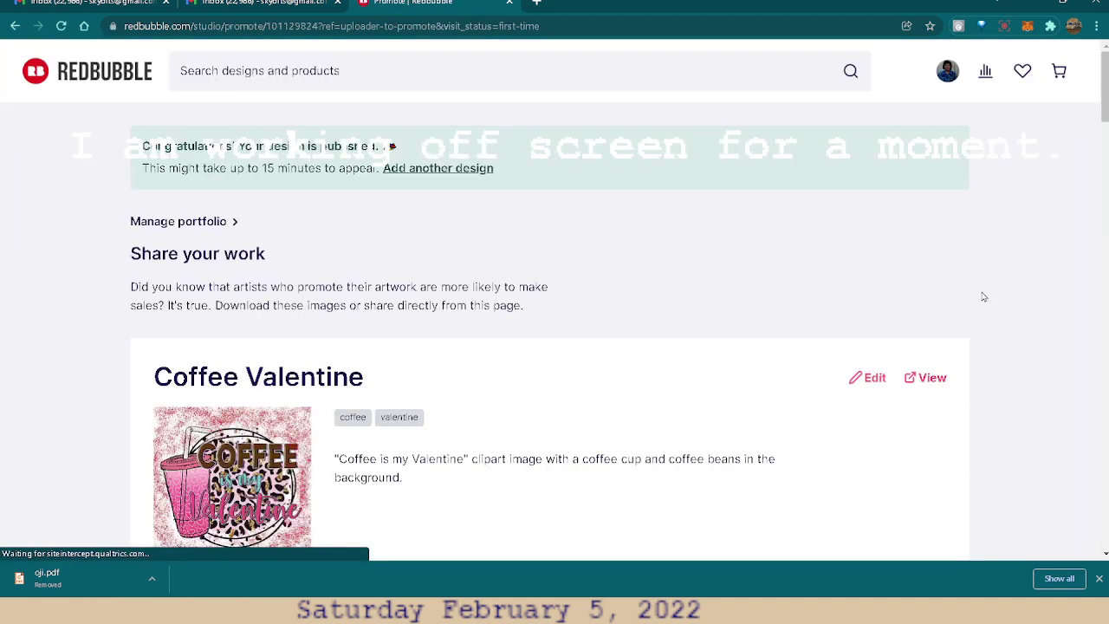
{"action": "scroll", "coordinate": [984, 298], "scroll_direction": "down", "scroll_amount": 2}
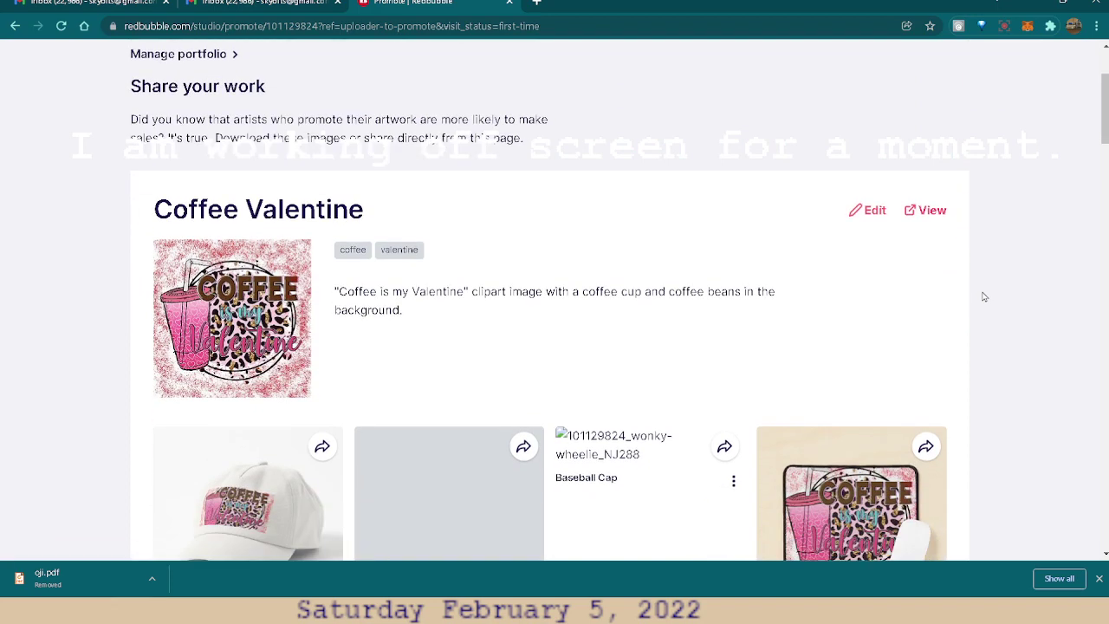
{"action": "scroll", "coordinate": [987, 296], "scroll_direction": "down", "scroll_amount": 2}
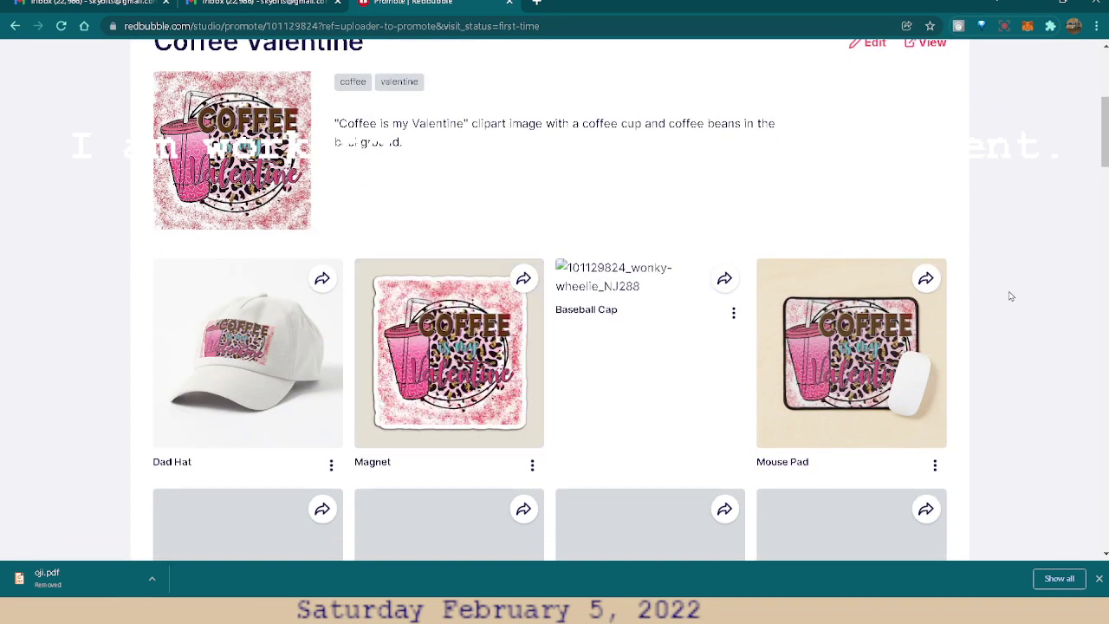
- Review how the Coffee Valentine design sits on the first product previews and check the options offered for the iPad Skin
{"action": "scroll", "coordinate": [1008, 296], "scroll_direction": "down", "scroll_amount": 1}
{"action": "scroll", "coordinate": [1010, 296], "scroll_direction": "down", "scroll_amount": 1}
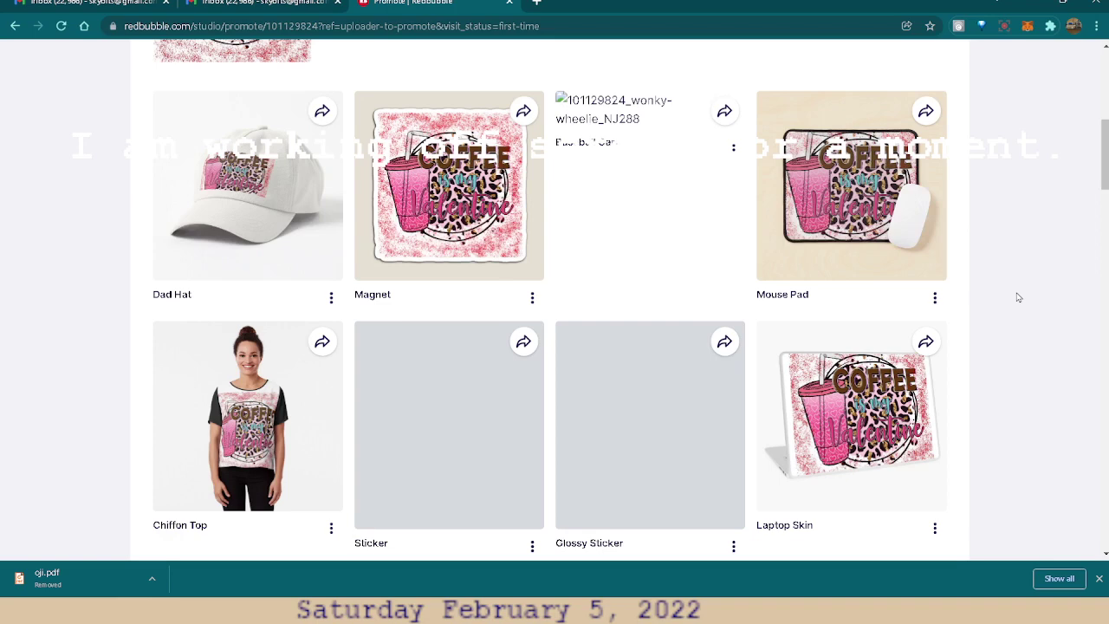
{"action": "scroll", "coordinate": [1020, 298], "scroll_direction": "down", "scroll_amount": 1}
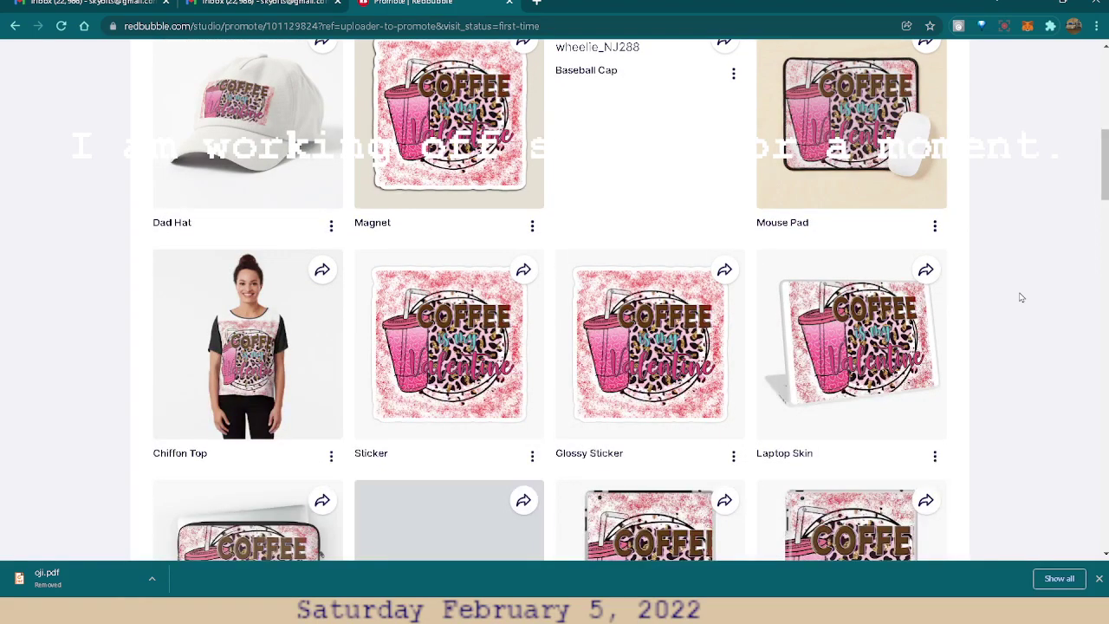
{"action": "scroll", "coordinate": [1023, 297], "scroll_direction": "down", "scroll_amount": 1}
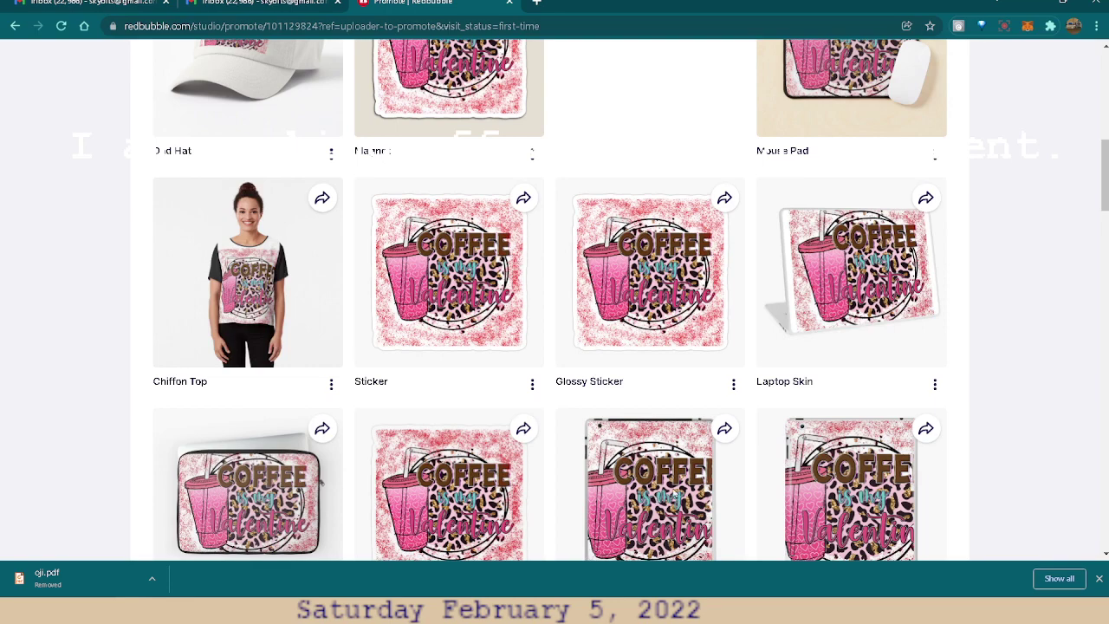
{"action": "scroll", "coordinate": [675, 460], "scroll_direction": "down", "scroll_amount": 1}
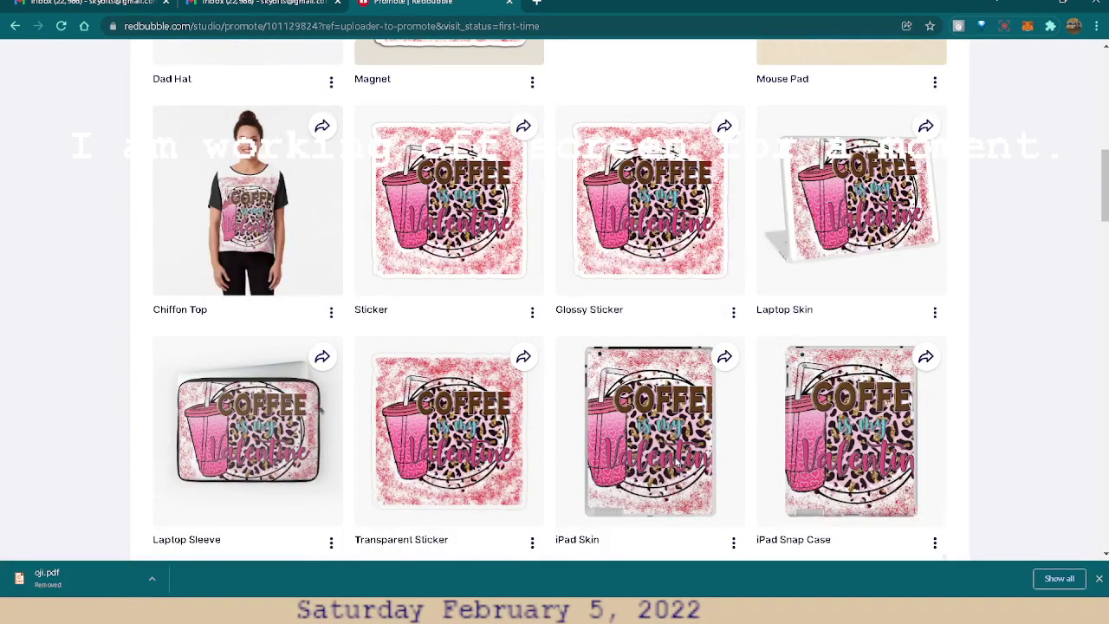
{"action": "scroll", "coordinate": [676, 460], "scroll_direction": "down", "scroll_amount": 1}
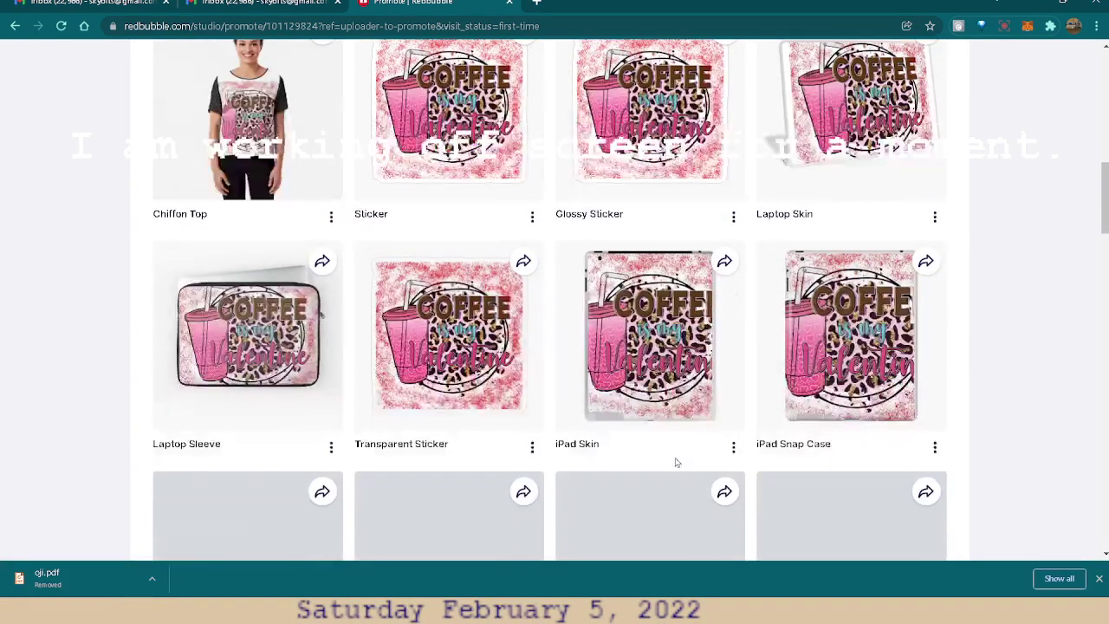
{"action": "left_click", "coordinate": [733, 448]}
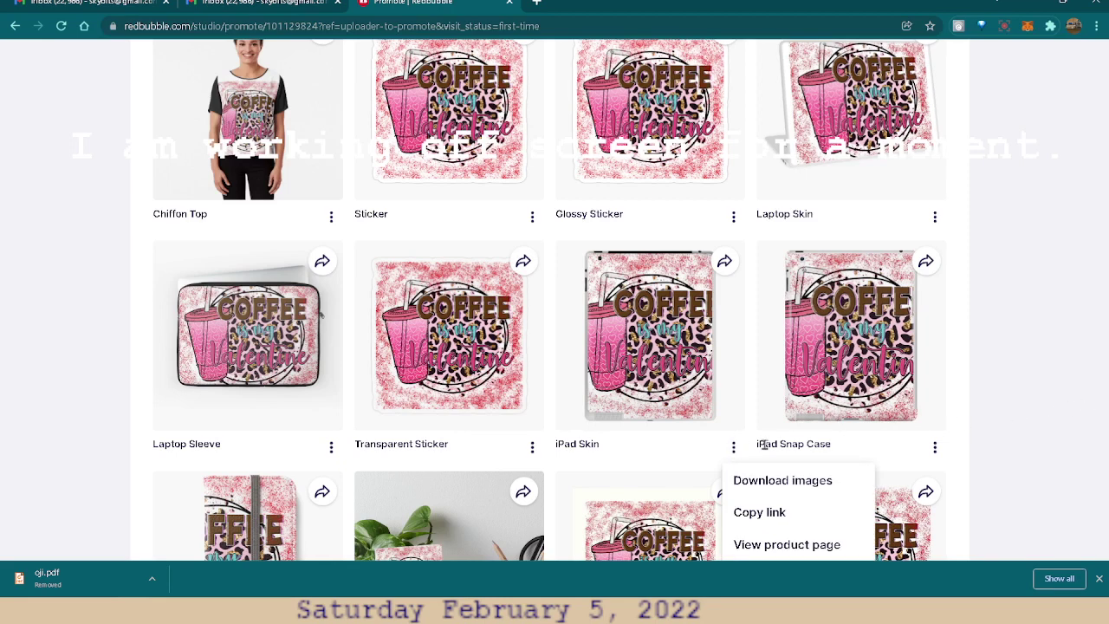
{"action": "left_click", "coordinate": [1028, 414]}
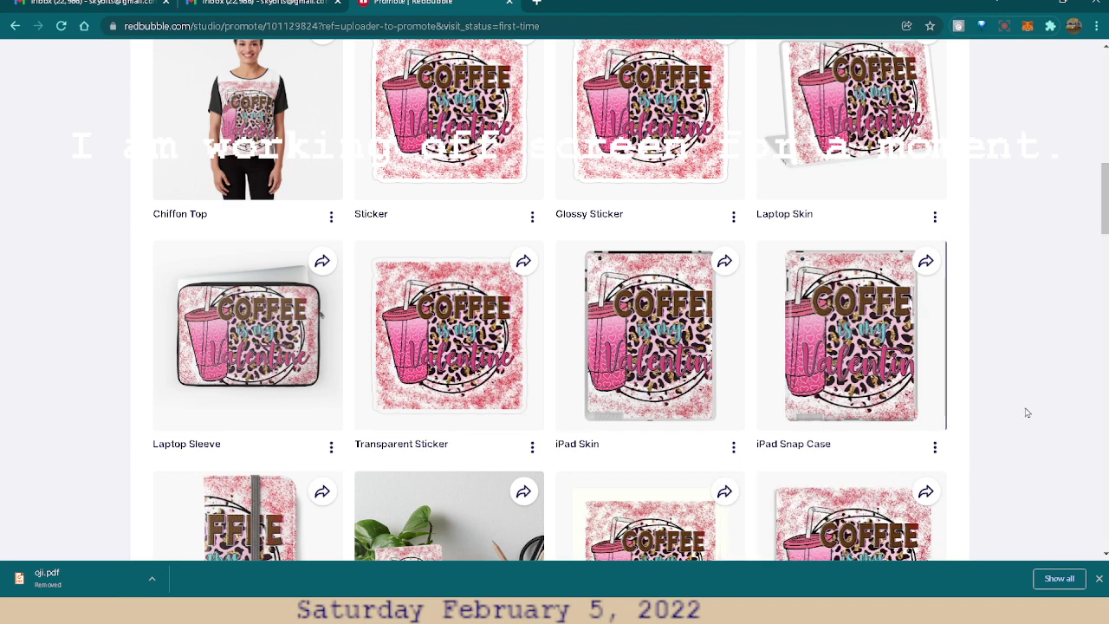
{"action": "scroll", "coordinate": [1027, 414], "scroll_direction": "down", "scroll_amount": 2}
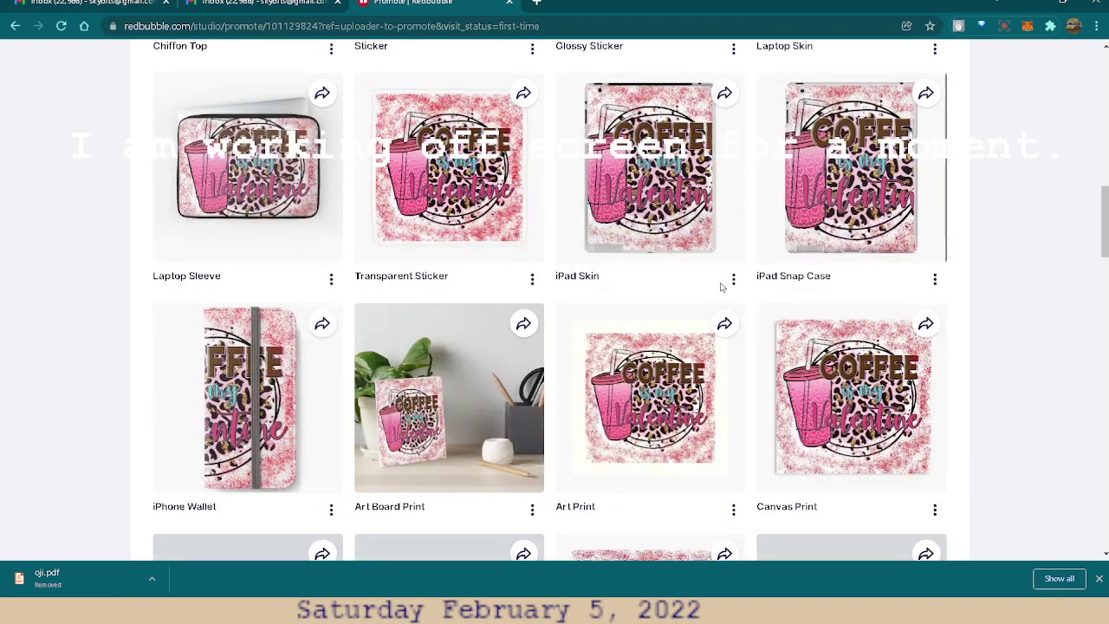
{"action": "left_click", "coordinate": [734, 278]}
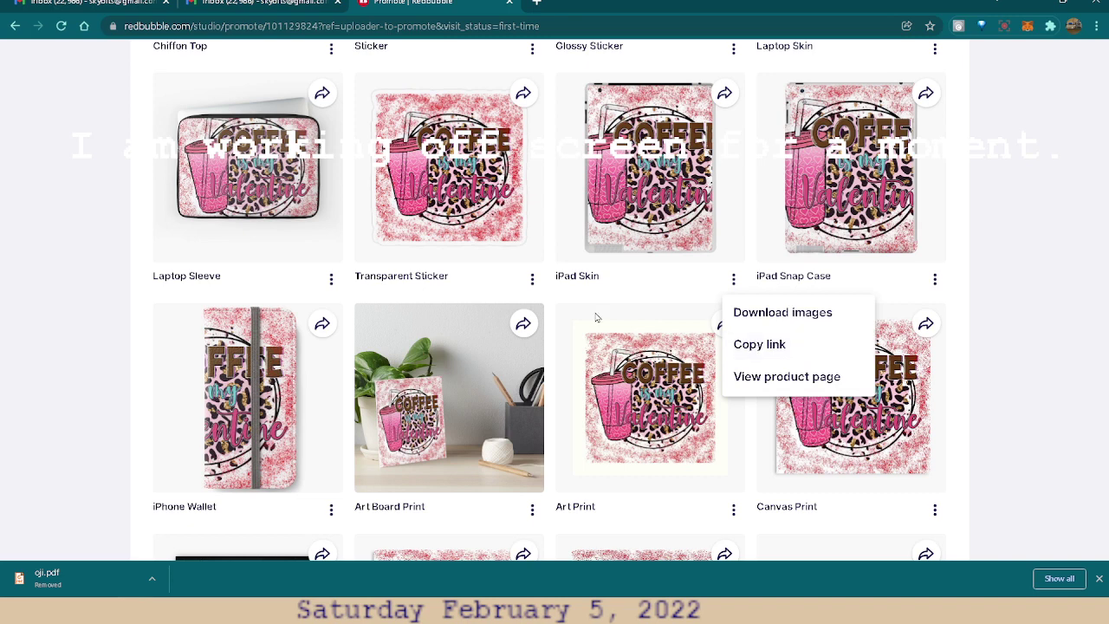
{"action": "left_click", "coordinate": [1088, 249]}
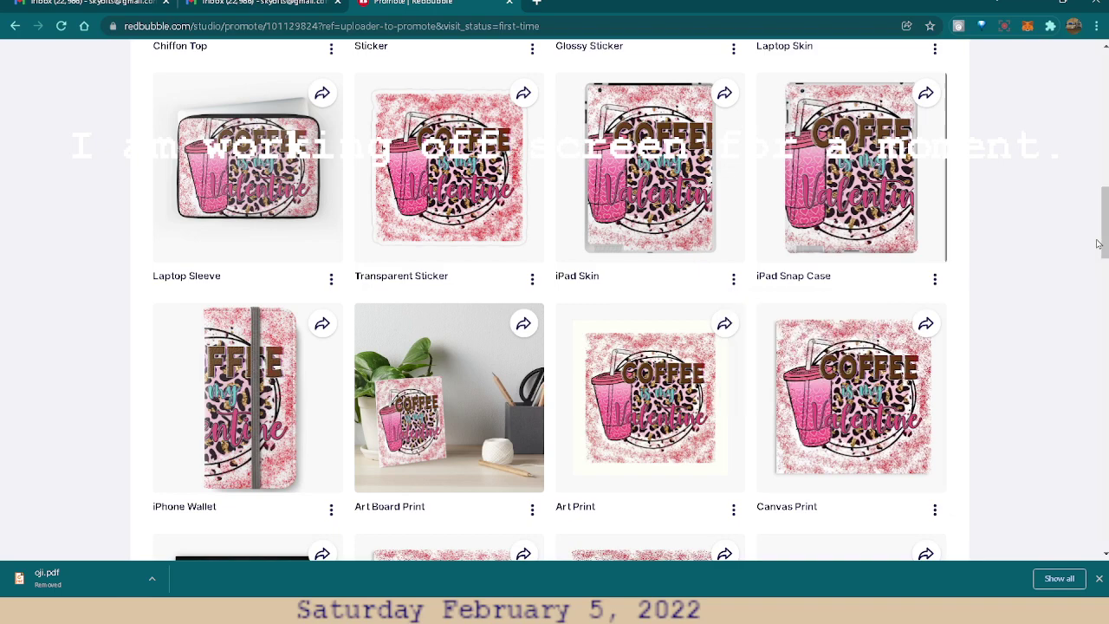
- Examine the remaining Coffee Valentine product previews, from the iPhone Wallet through the prints and home goods to the Hardcover Journal
{"action": "scroll", "coordinate": [1061, 272], "scroll_direction": "down", "scroll_amount": 1}
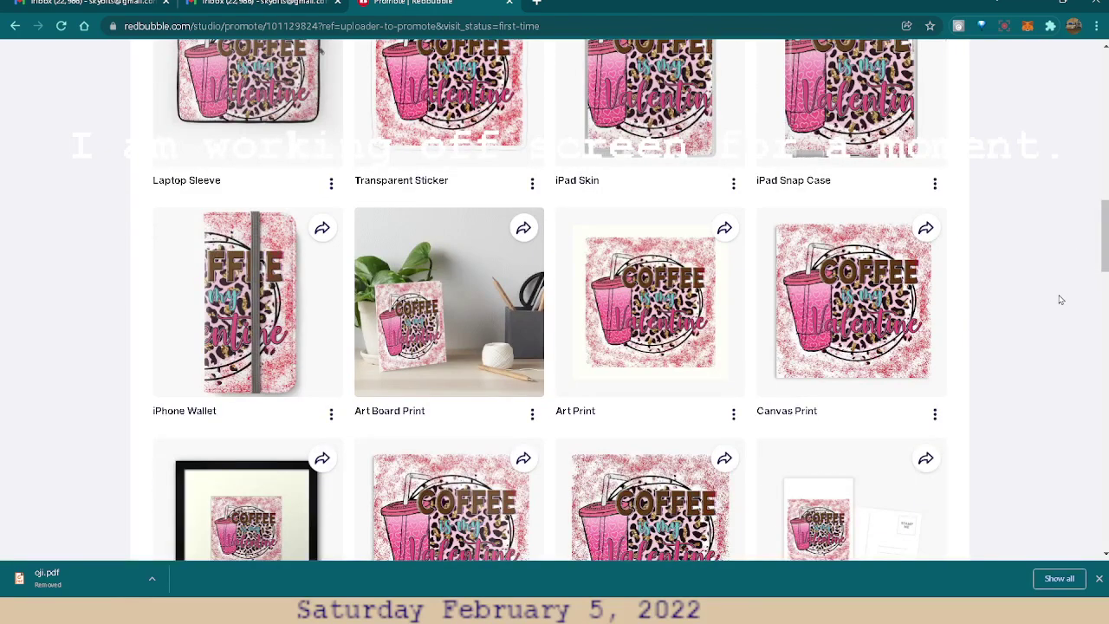
{"action": "scroll", "coordinate": [958, 329], "scroll_direction": "down", "scroll_amount": 2}
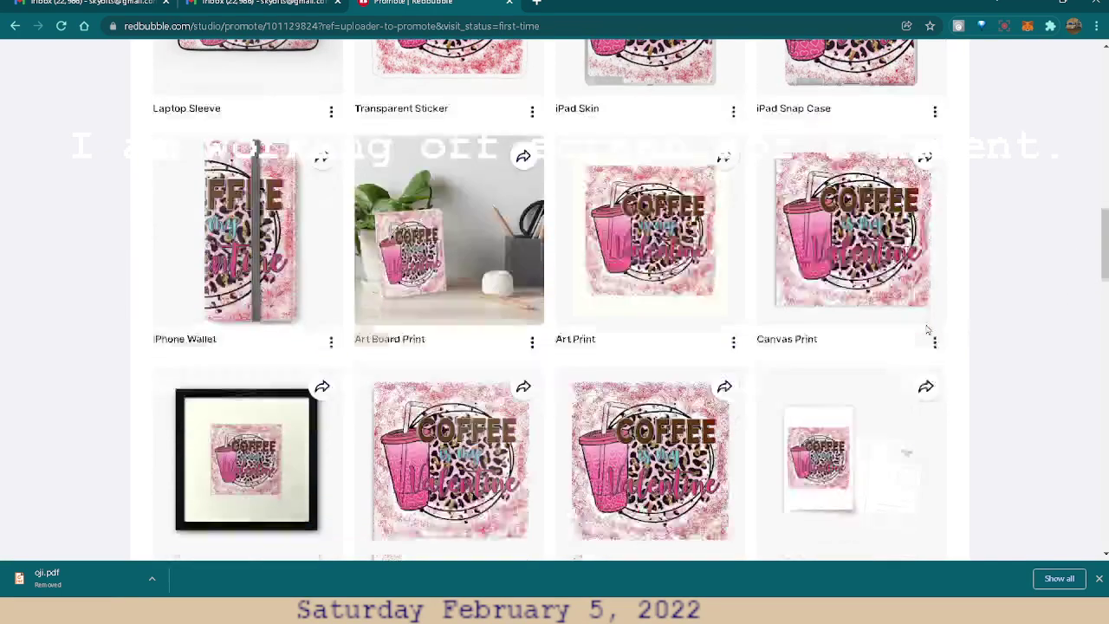
{"action": "scroll", "coordinate": [1048, 326], "scroll_direction": "down", "scroll_amount": 2}
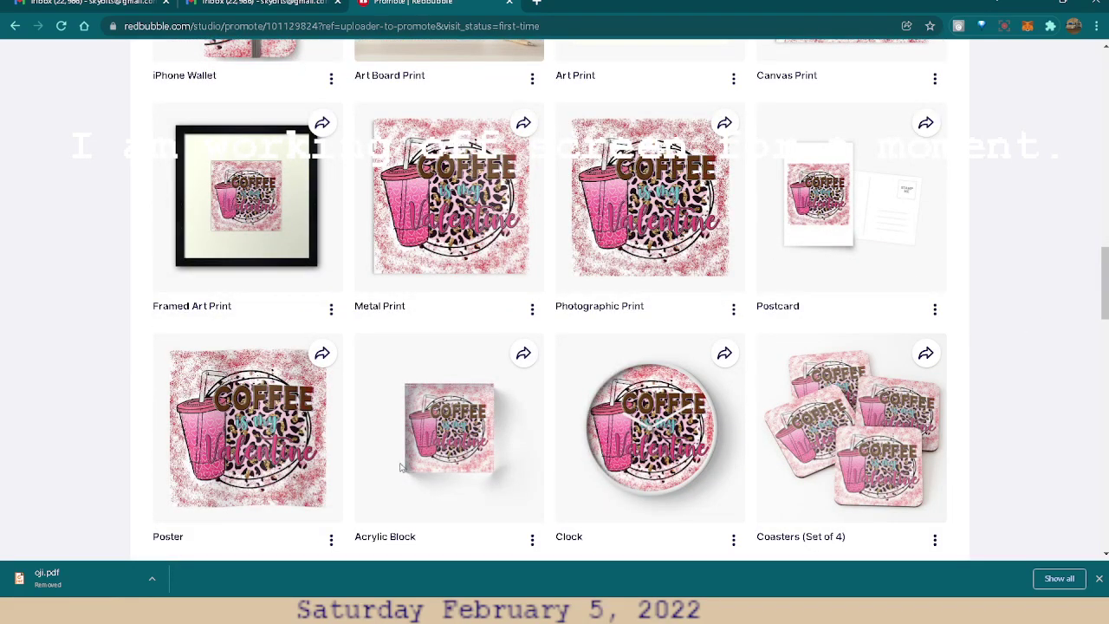
{"action": "scroll", "coordinate": [960, 390], "scroll_direction": "down", "scroll_amount": 3}
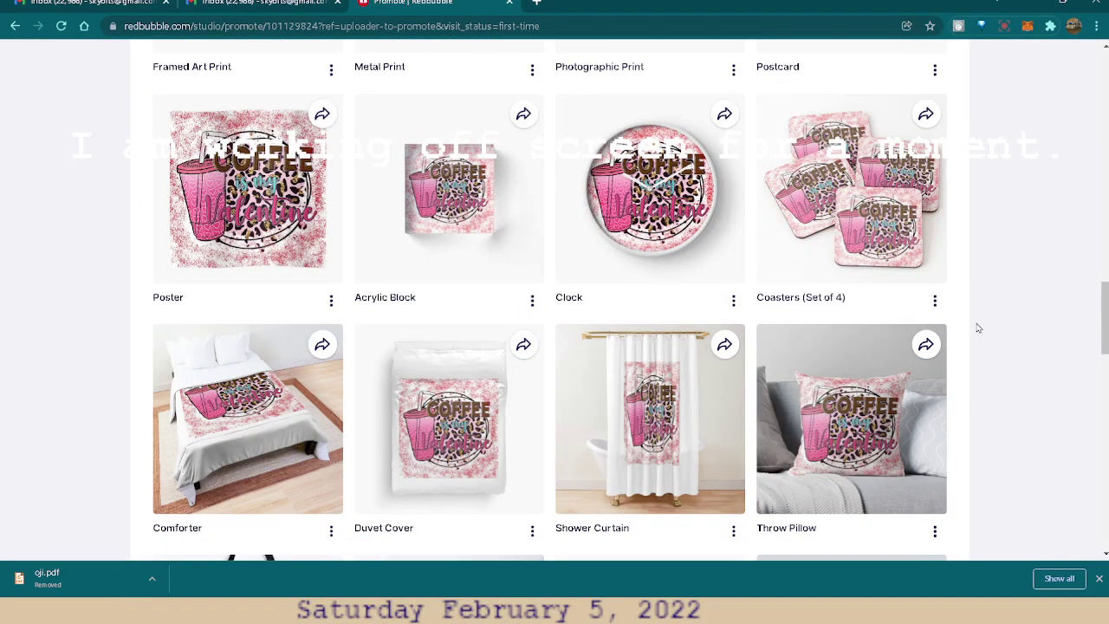
{"action": "scroll", "coordinate": [1000, 329], "scroll_direction": "down", "scroll_amount": 1}
{"action": "scroll", "coordinate": [1005, 331], "scroll_direction": "down", "scroll_amount": 1}
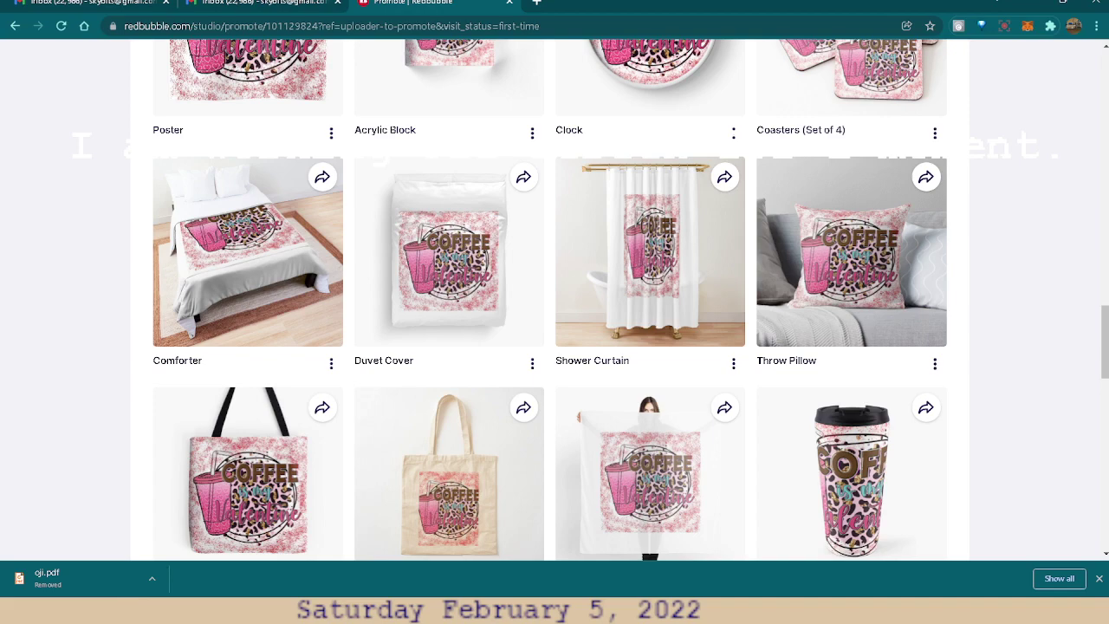
{"action": "scroll", "coordinate": [1061, 346], "scroll_direction": "down", "scroll_amount": 3}
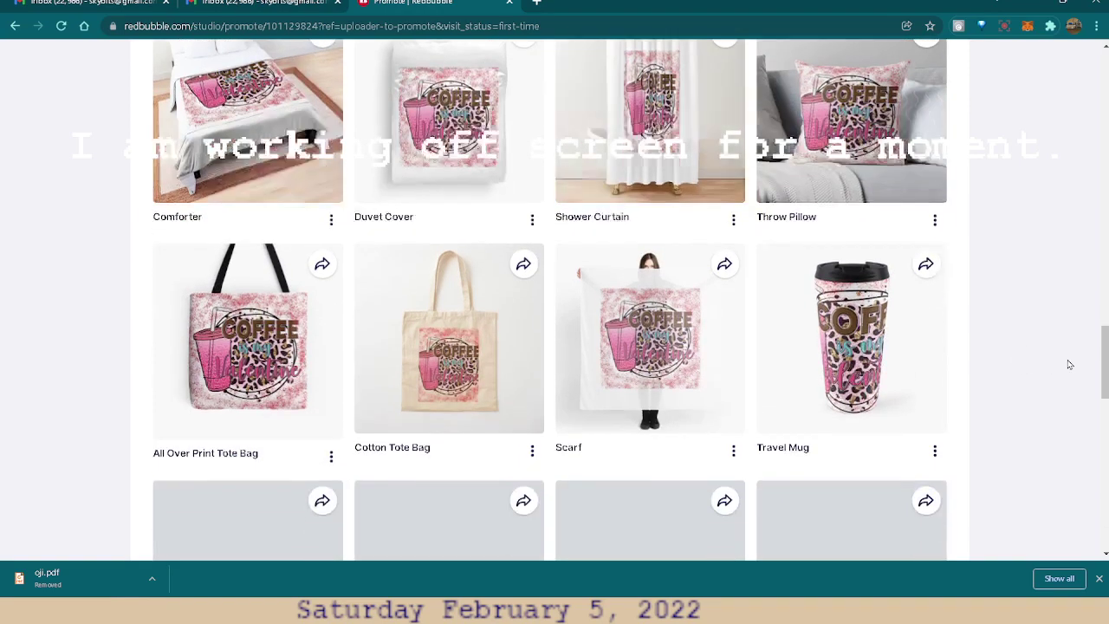
{"action": "scroll", "coordinate": [1071, 359], "scroll_direction": "down", "scroll_amount": 2}
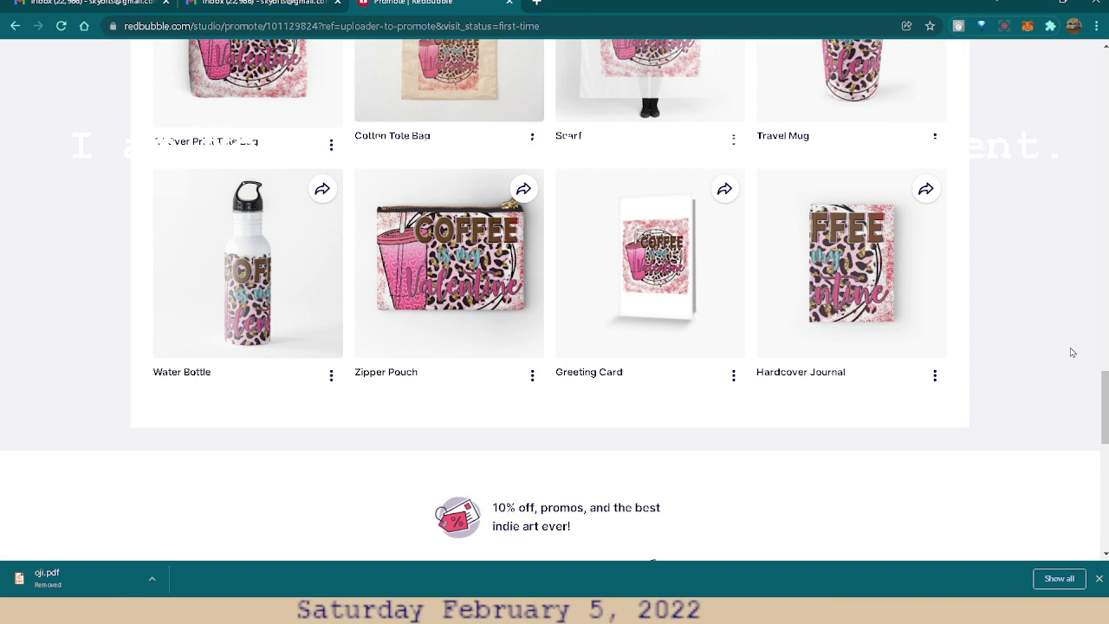
{"action": "scroll", "coordinate": [1057, 355], "scroll_direction": "down", "scroll_amount": 1}
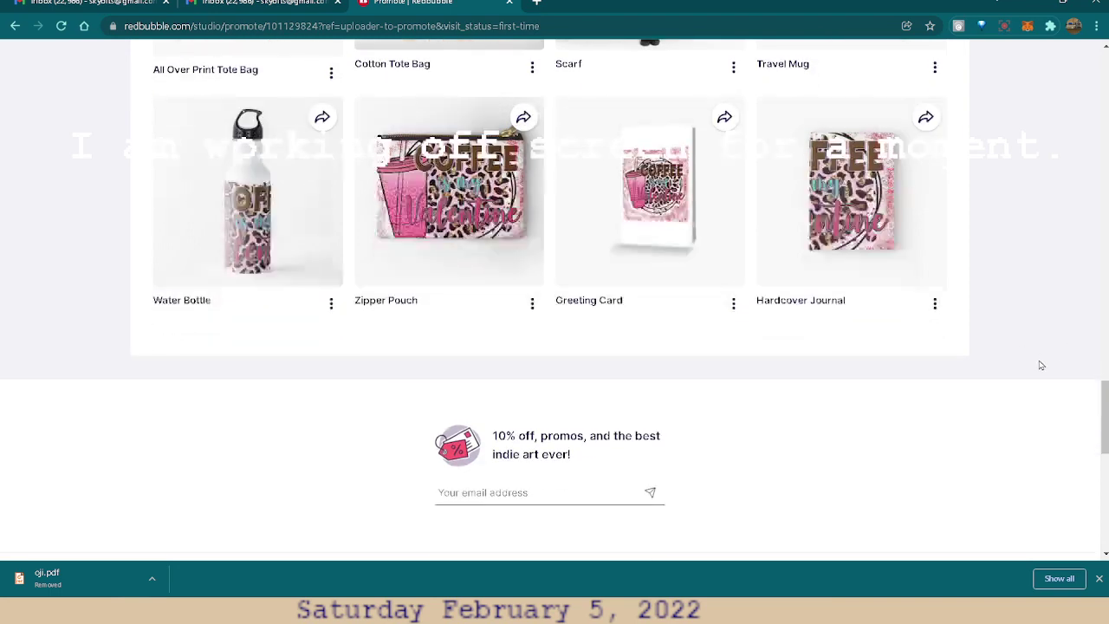
{"action": "scroll", "coordinate": [1025, 327], "scroll_direction": "up", "scroll_amount": 1}
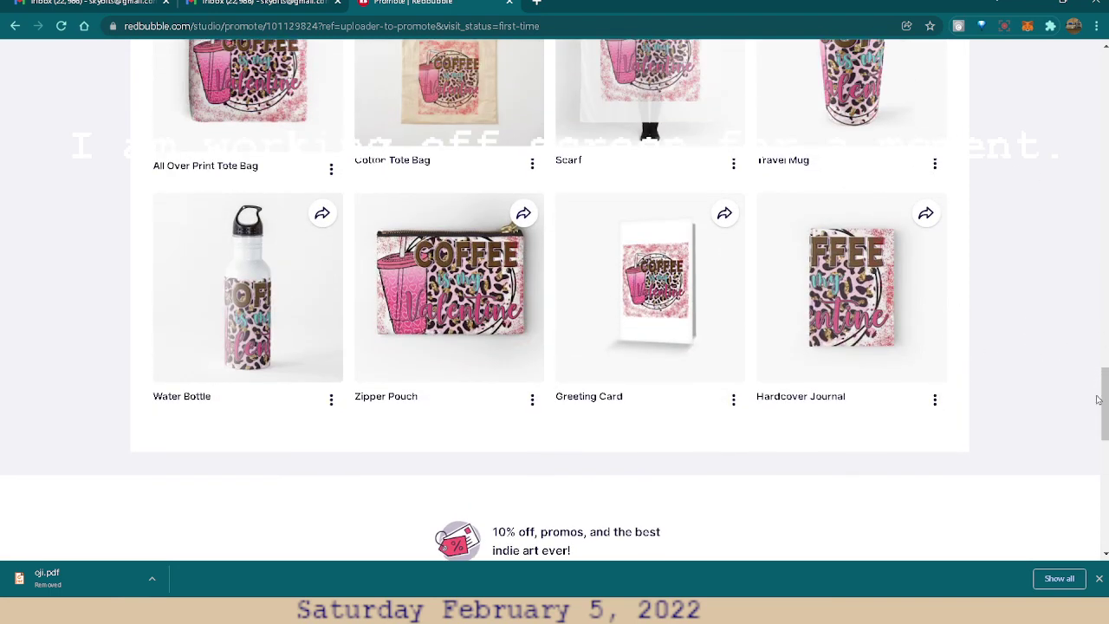
- Open the published Coffee Valentine design for editing from its promotion page
{"action": "left_click_drag", "start_coordinate": [1097, 399], "coordinate": [1097, 197]}
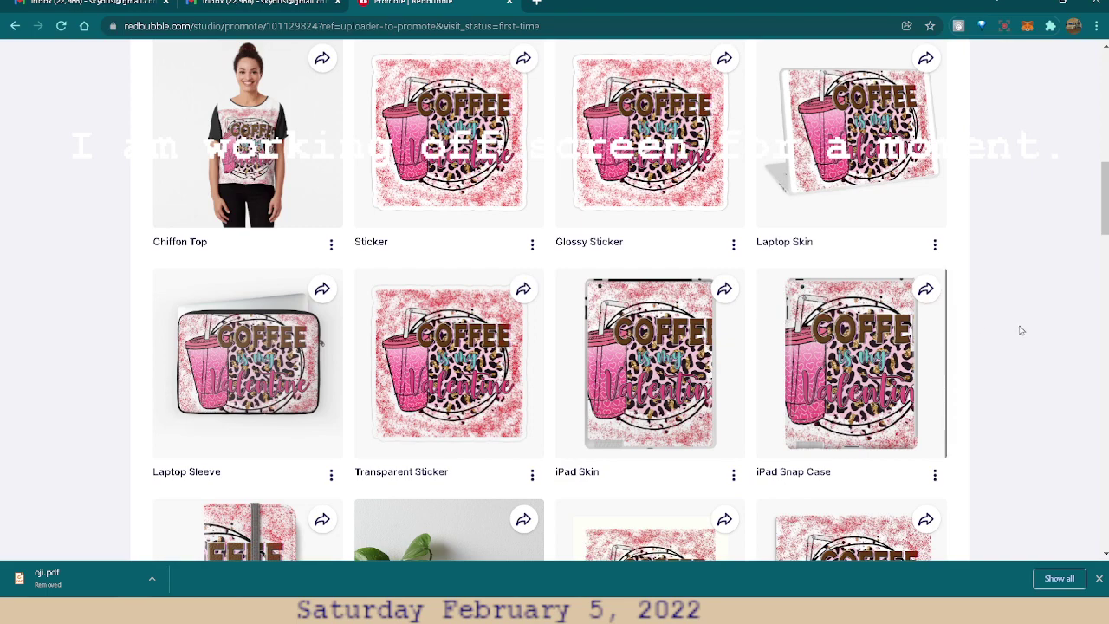
{"action": "scroll", "coordinate": [1017, 328], "scroll_direction": "up", "scroll_amount": 4}
{"action": "scroll", "coordinate": [1018, 314], "scroll_direction": "up", "scroll_amount": 5}
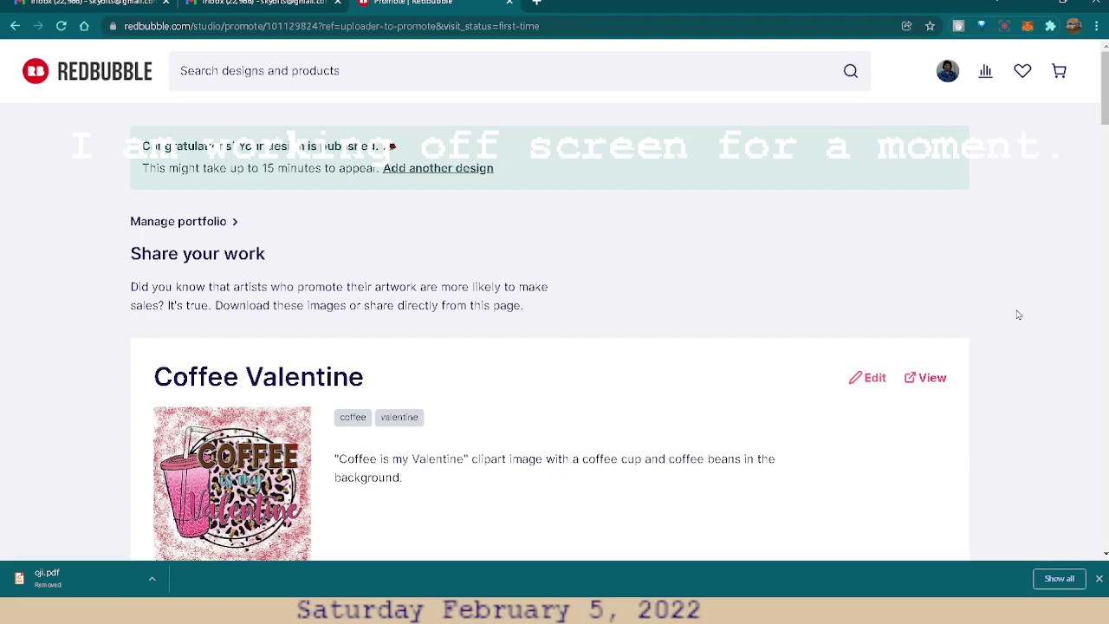
{"action": "left_click", "coordinate": [877, 381]}
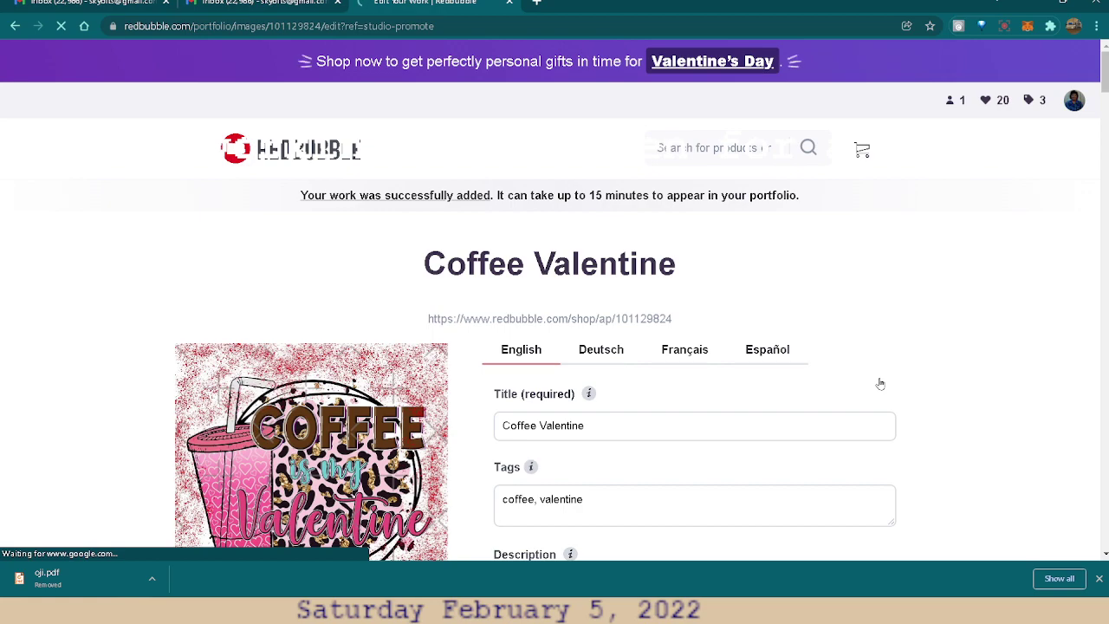
- Disable the Pouches, Laptop Skins & Sleeves product group for the Coffee Valentine design
{"action": "scroll", "coordinate": [973, 352], "scroll_direction": "down", "scroll_amount": 6}
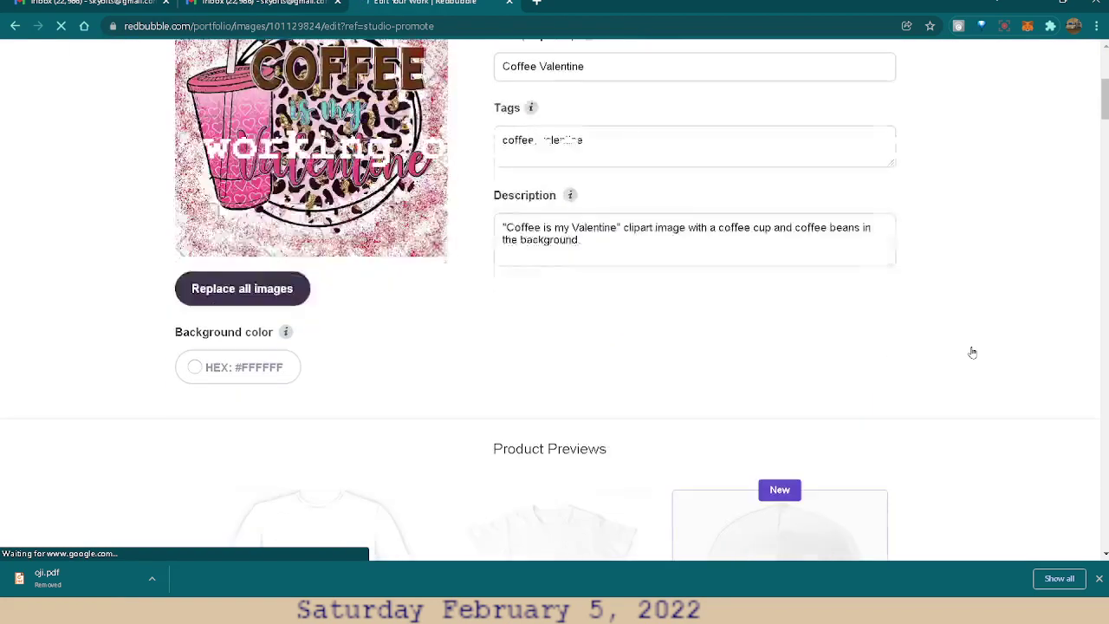
{"action": "scroll", "coordinate": [973, 353], "scroll_direction": "down", "scroll_amount": 7}
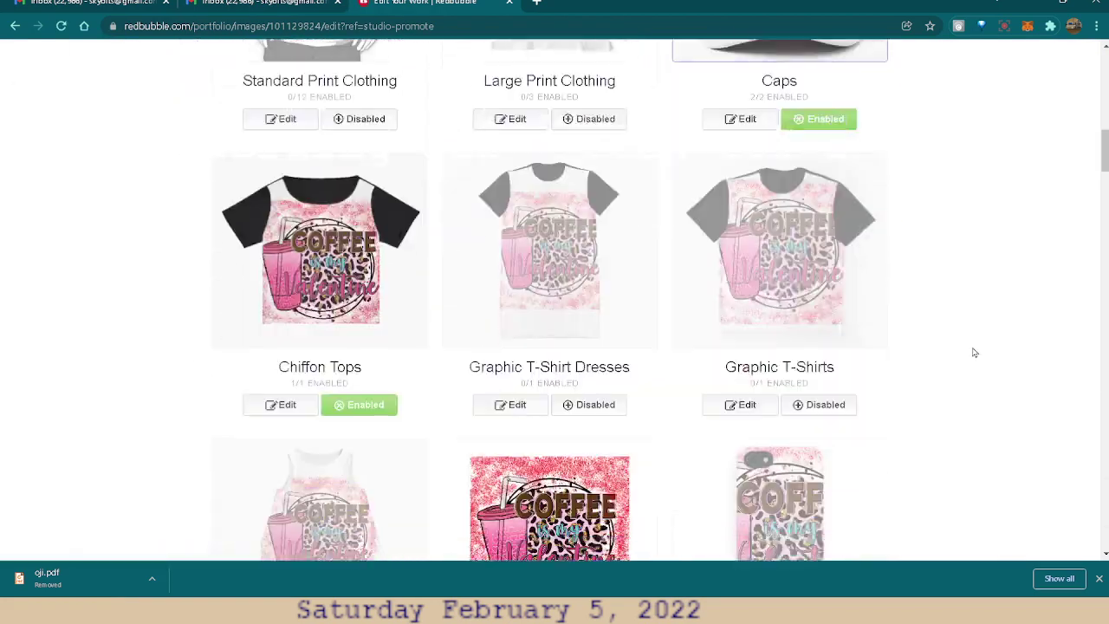
{"action": "scroll", "coordinate": [994, 341], "scroll_direction": "down", "scroll_amount": 3}
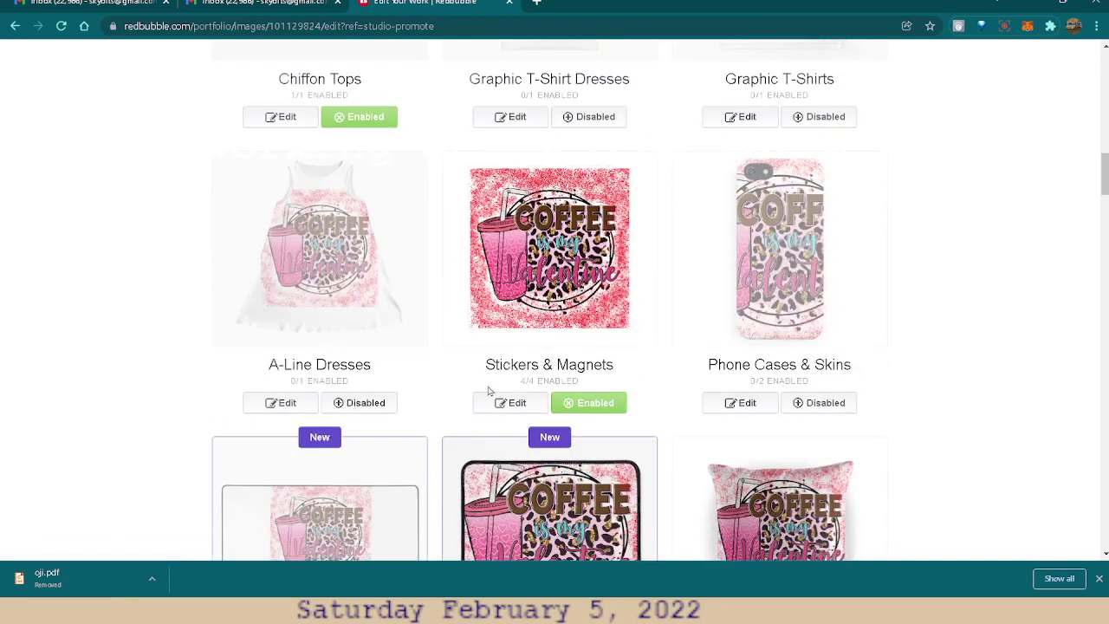
{"action": "scroll", "coordinate": [987, 329], "scroll_direction": "down", "scroll_amount": 2}
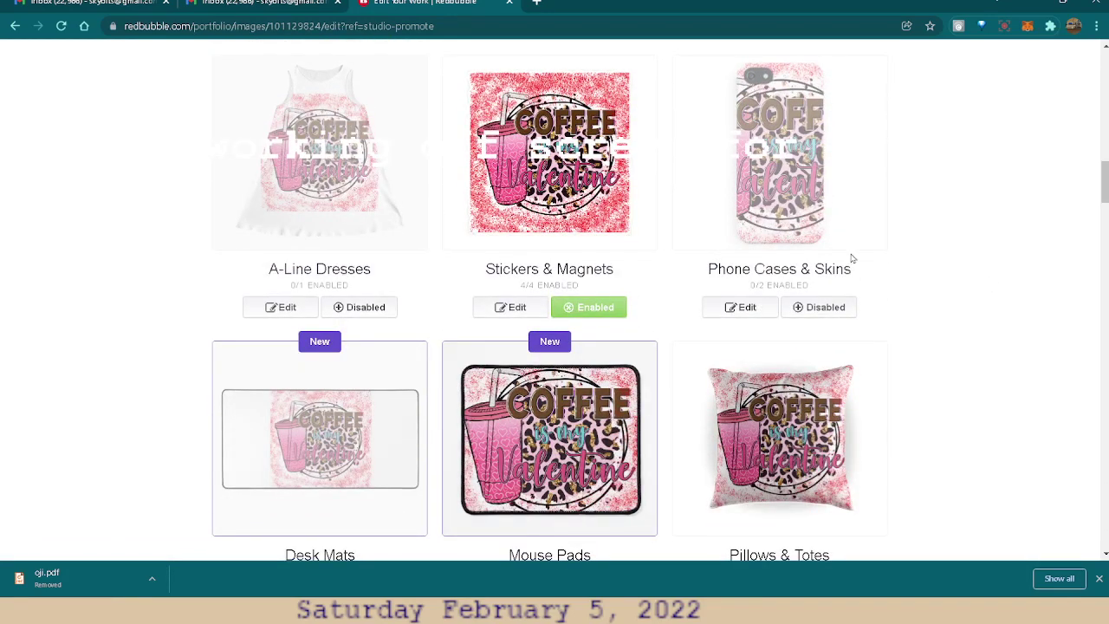
{"action": "scroll", "coordinate": [970, 353], "scroll_direction": "down", "scroll_amount": 2}
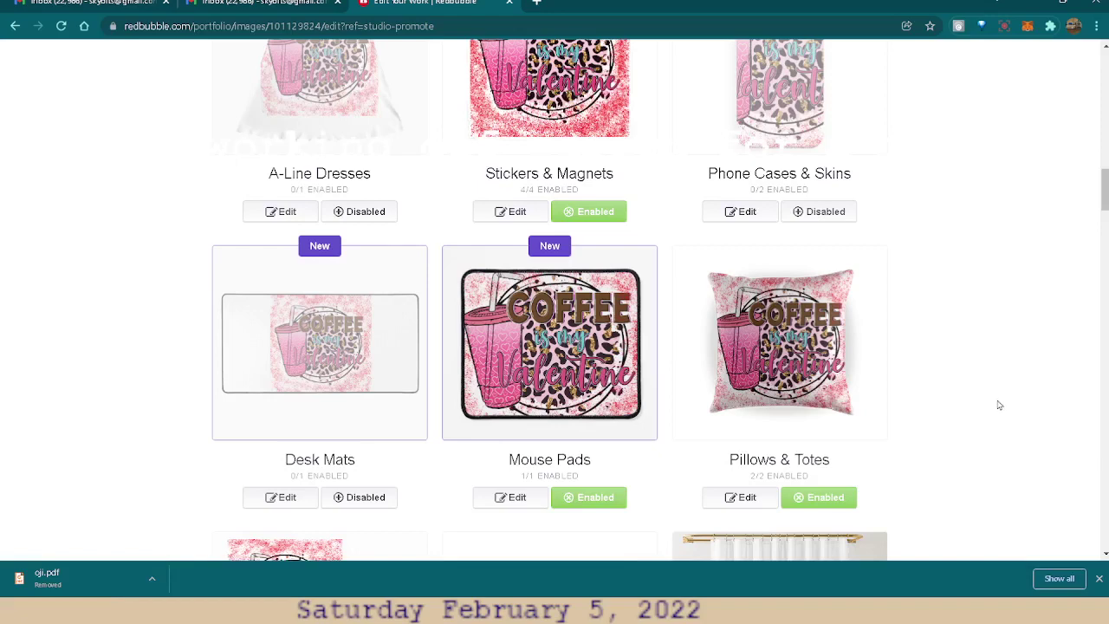
{"action": "scroll", "coordinate": [1009, 410], "scroll_direction": "down", "scroll_amount": 6}
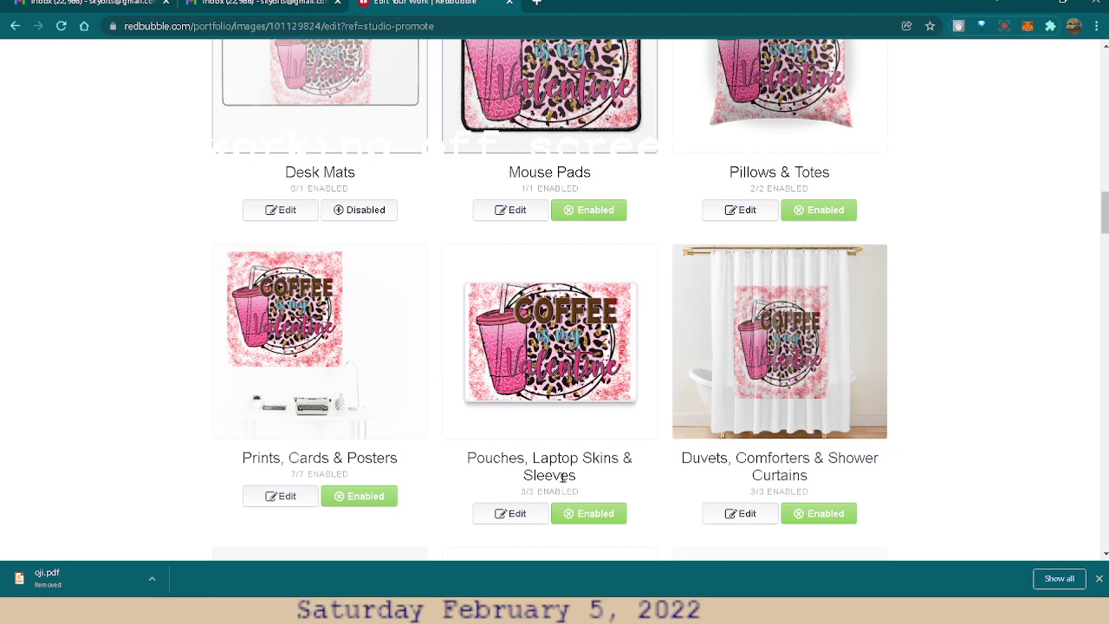
{"action": "left_click", "coordinate": [612, 517]}
- Disable the Tablet Cases & Skins product group for the design
{"action": "scroll", "coordinate": [1033, 494], "scroll_direction": "down", "scroll_amount": 1}
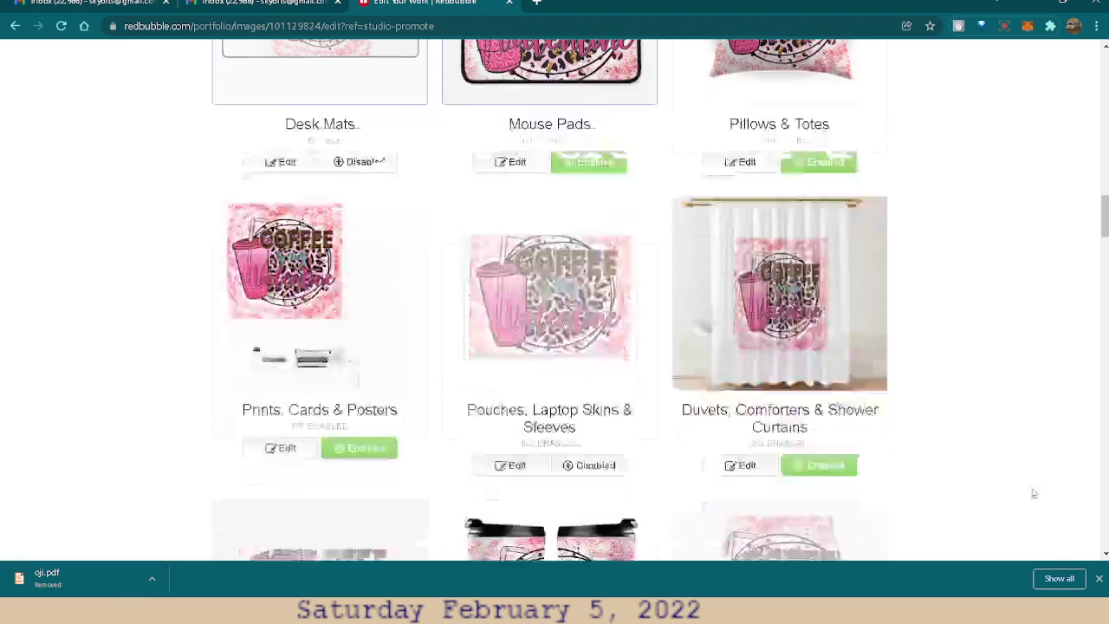
{"action": "scroll", "coordinate": [1032, 494], "scroll_direction": "down", "scroll_amount": 4}
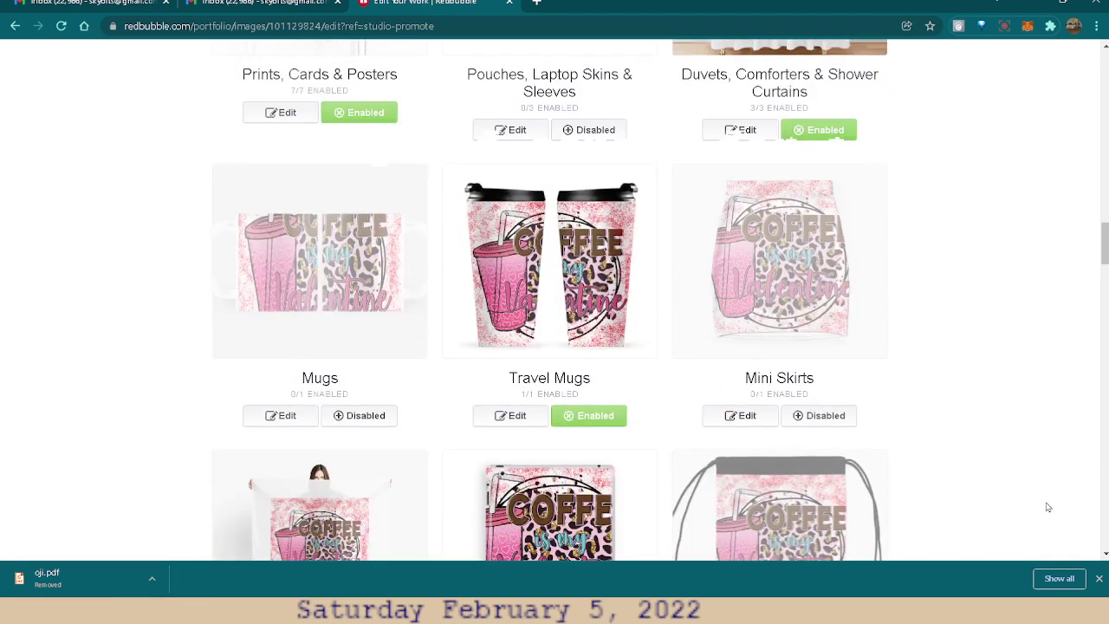
{"action": "scroll", "coordinate": [1048, 507], "scroll_direction": "down", "scroll_amount": 2}
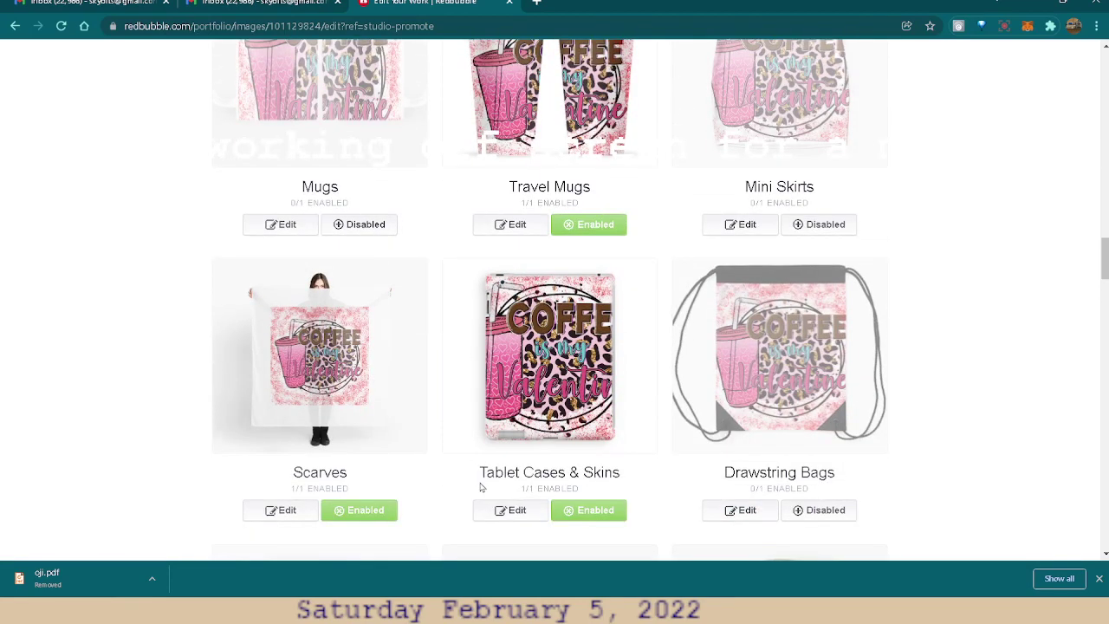
{"action": "left_click", "coordinate": [590, 511]}
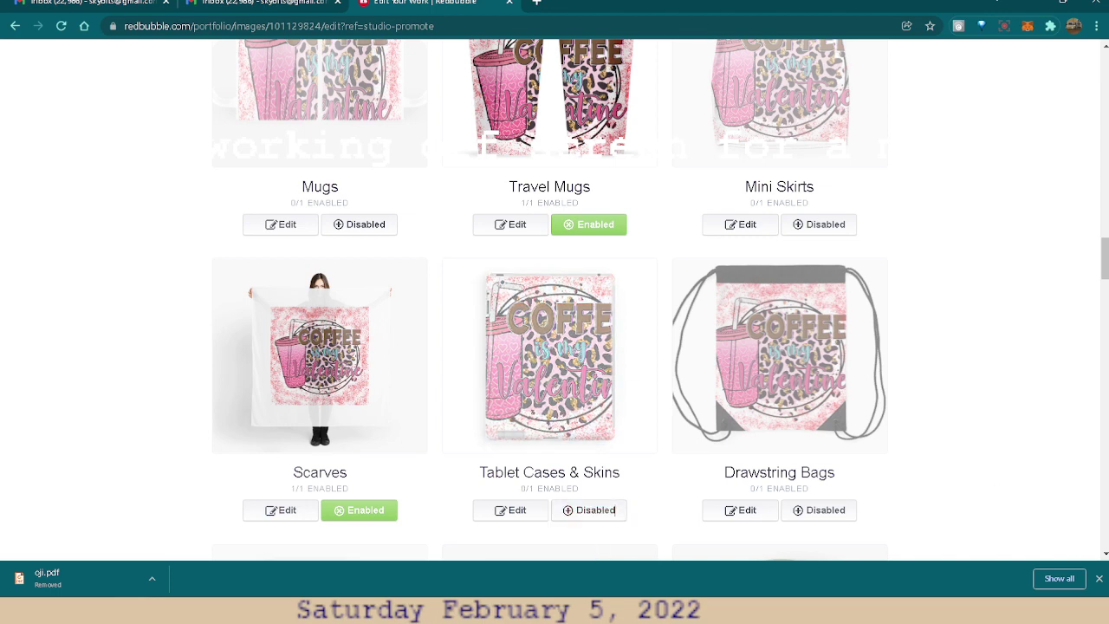
- Examine the remaining product groups of the Coffee Valentine design, from Scarves through the advanced products to Fitted Masks
{"action": "scroll", "coordinate": [990, 459], "scroll_direction": "down", "scroll_amount": 4}
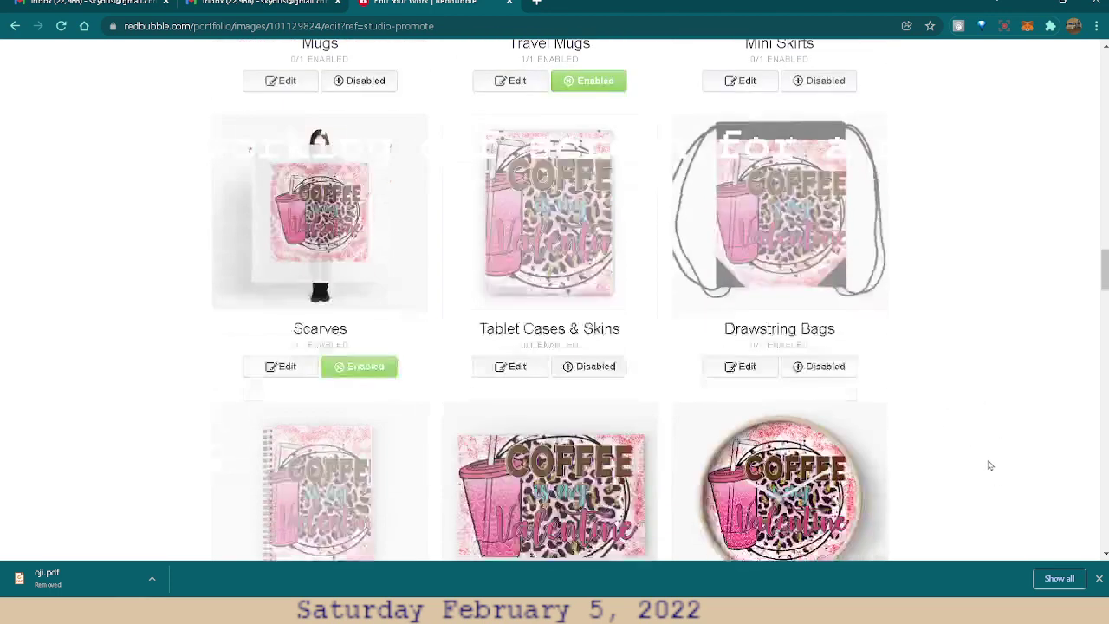
{"action": "scroll", "coordinate": [990, 468], "scroll_direction": "down", "scroll_amount": 5}
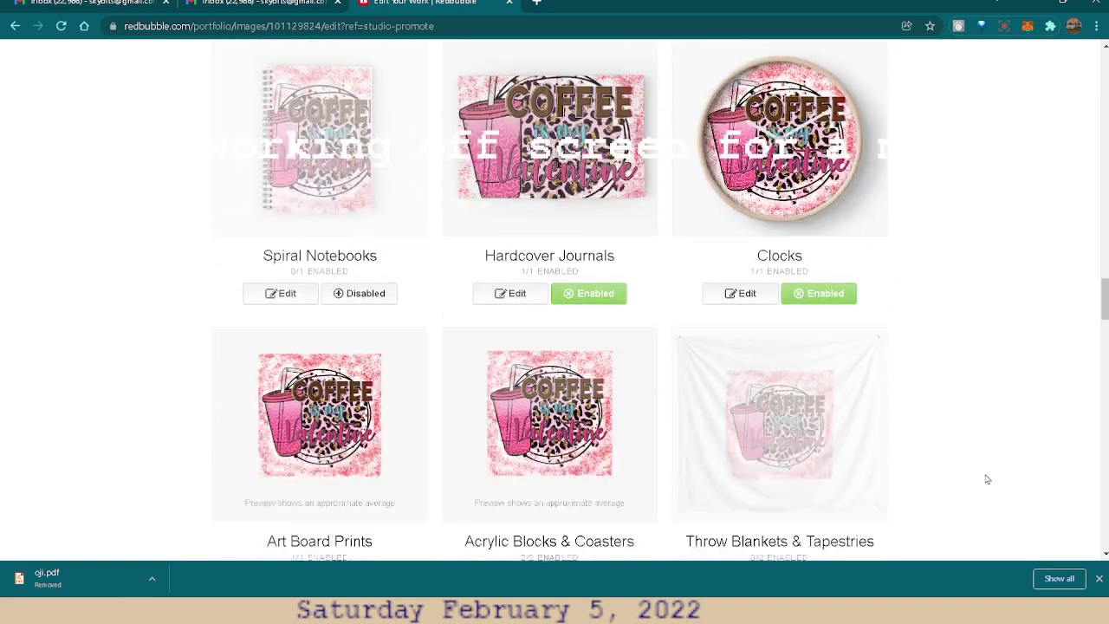
{"action": "scroll", "coordinate": [985, 482], "scroll_direction": "down", "scroll_amount": 3}
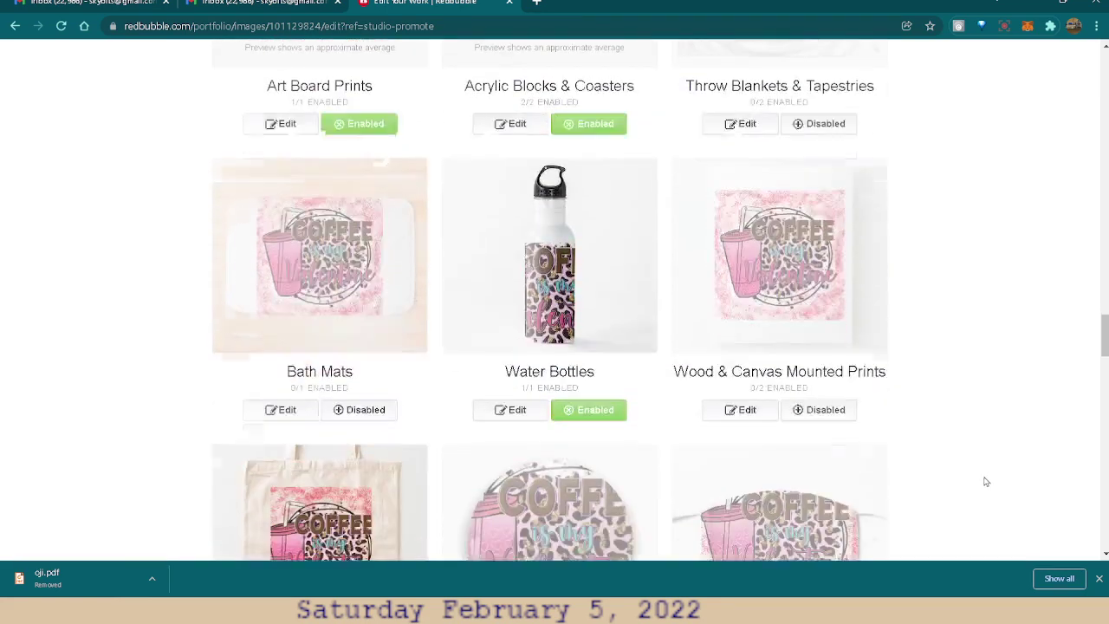
{"action": "scroll", "coordinate": [985, 482], "scroll_direction": "down", "scroll_amount": 1}
{"action": "scroll", "coordinate": [985, 481], "scroll_direction": "down", "scroll_amount": 2}
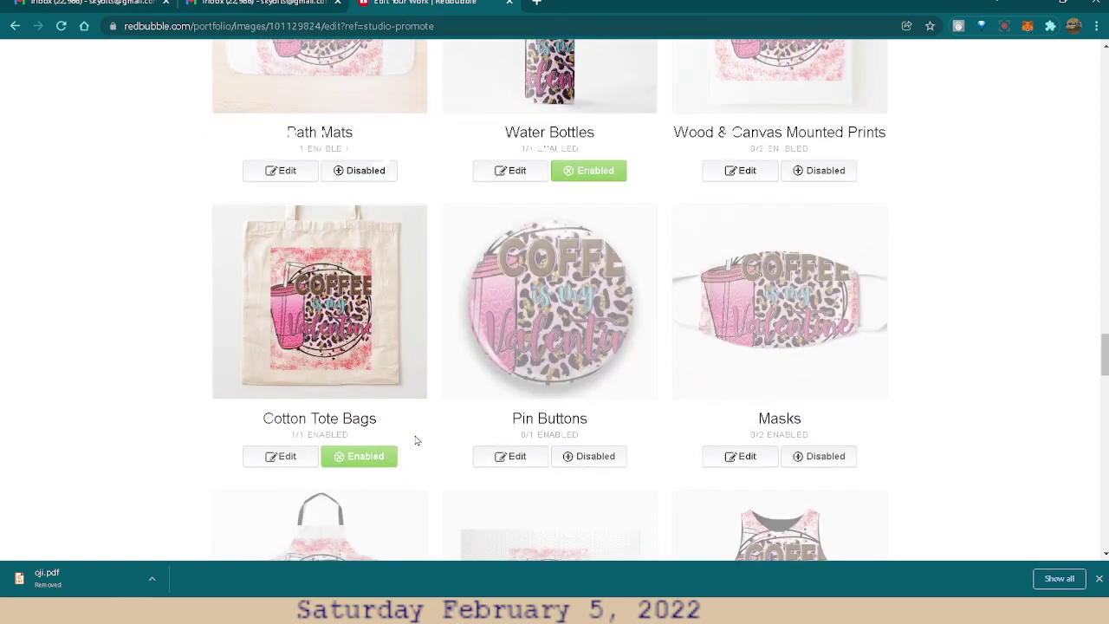
{"action": "scroll", "coordinate": [422, 436], "scroll_direction": "down", "scroll_amount": 1}
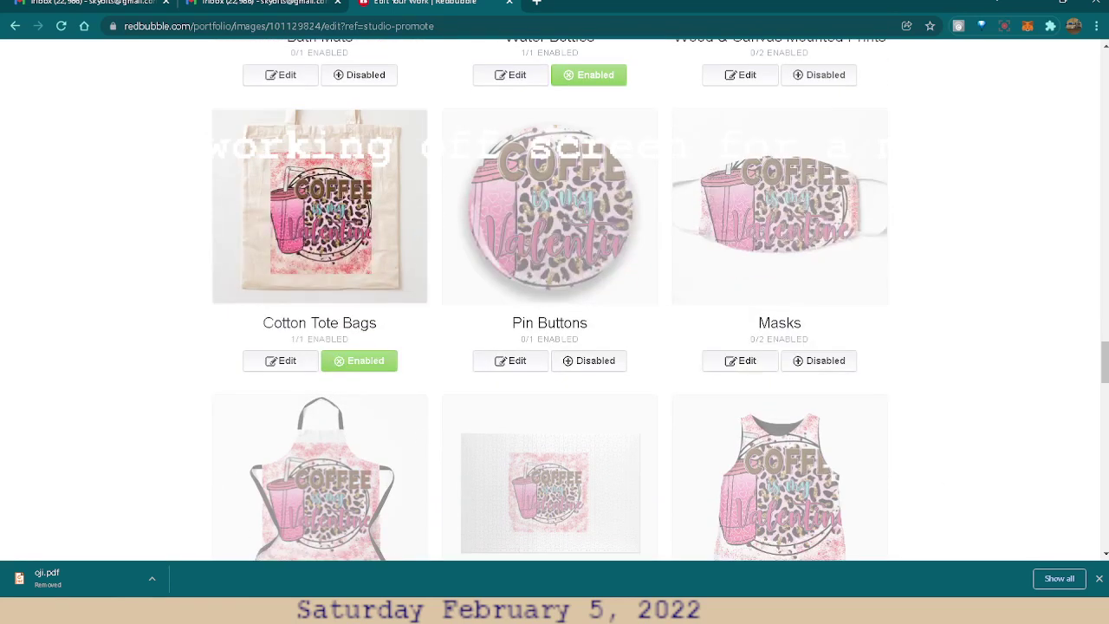
{"action": "scroll", "coordinate": [1053, 410], "scroll_direction": "down", "scroll_amount": 4}
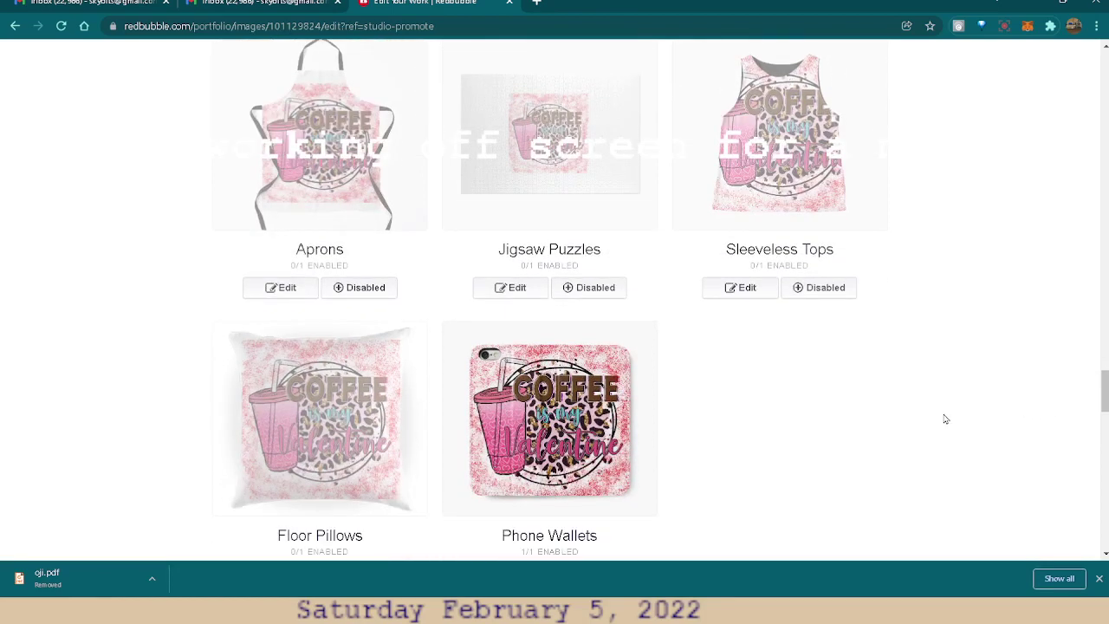
{"action": "scroll", "coordinate": [936, 427], "scroll_direction": "down", "scroll_amount": 5}
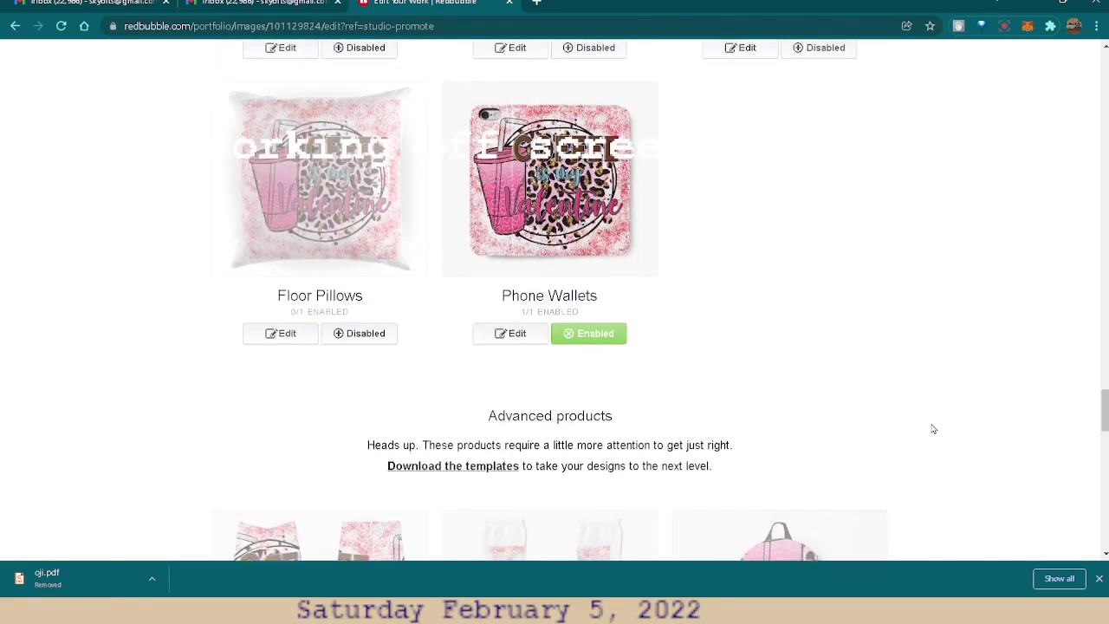
{"action": "scroll", "coordinate": [933, 429], "scroll_direction": "down", "scroll_amount": 6}
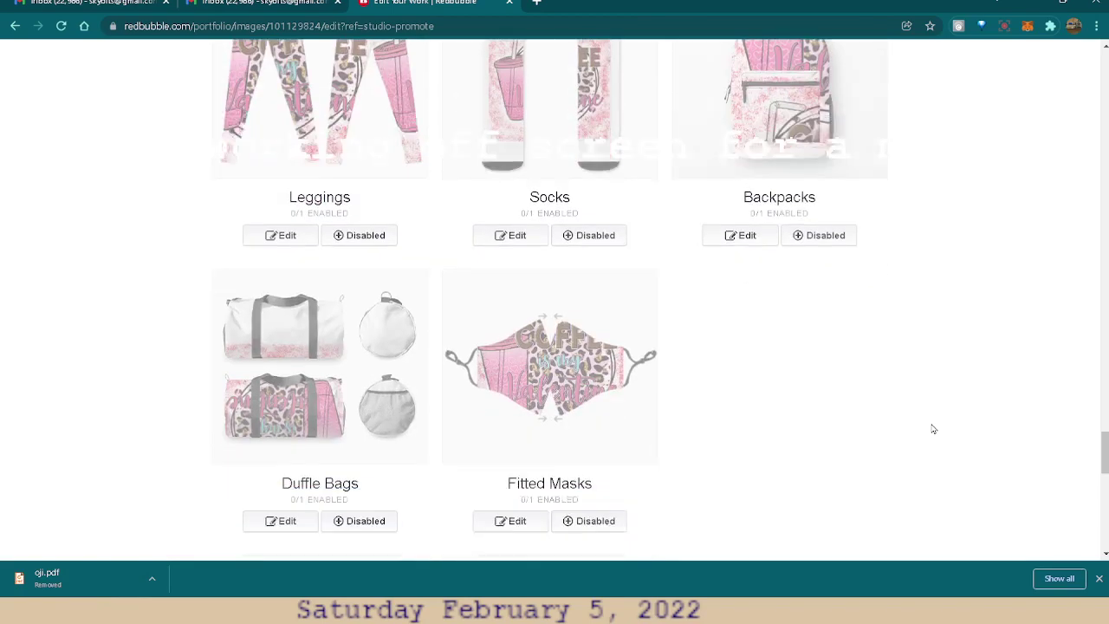
{"action": "scroll", "coordinate": [907, 417], "scroll_direction": "down", "scroll_amount": 5}
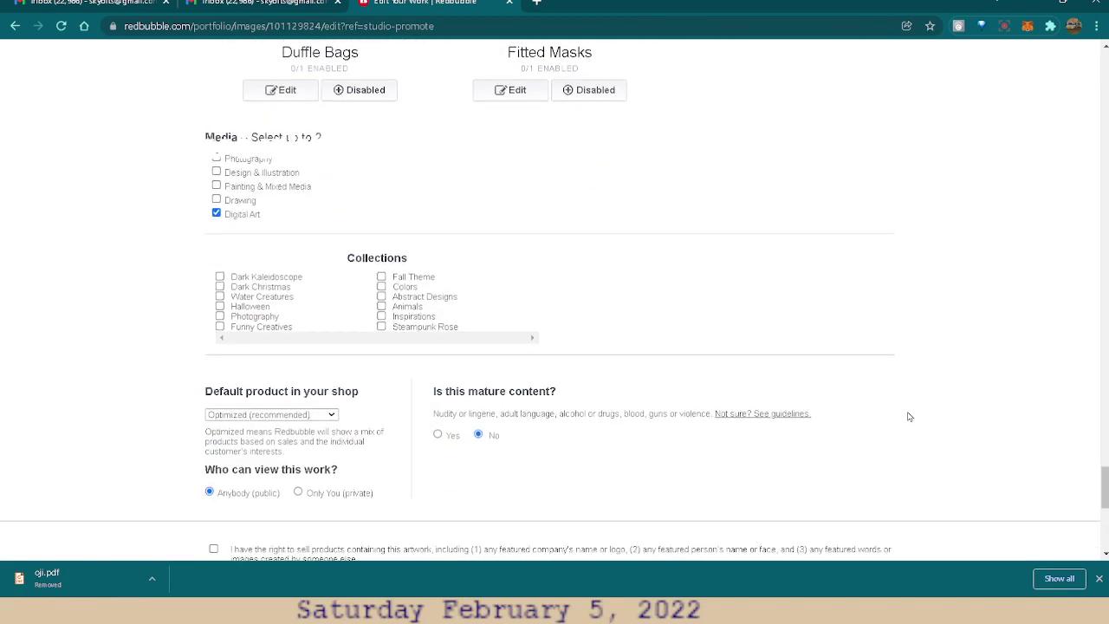
- Declare the right to sell products containing the Coffee Valentine artwork
{"action": "scroll", "coordinate": [972, 342], "scroll_direction": "up", "scroll_amount": 2}
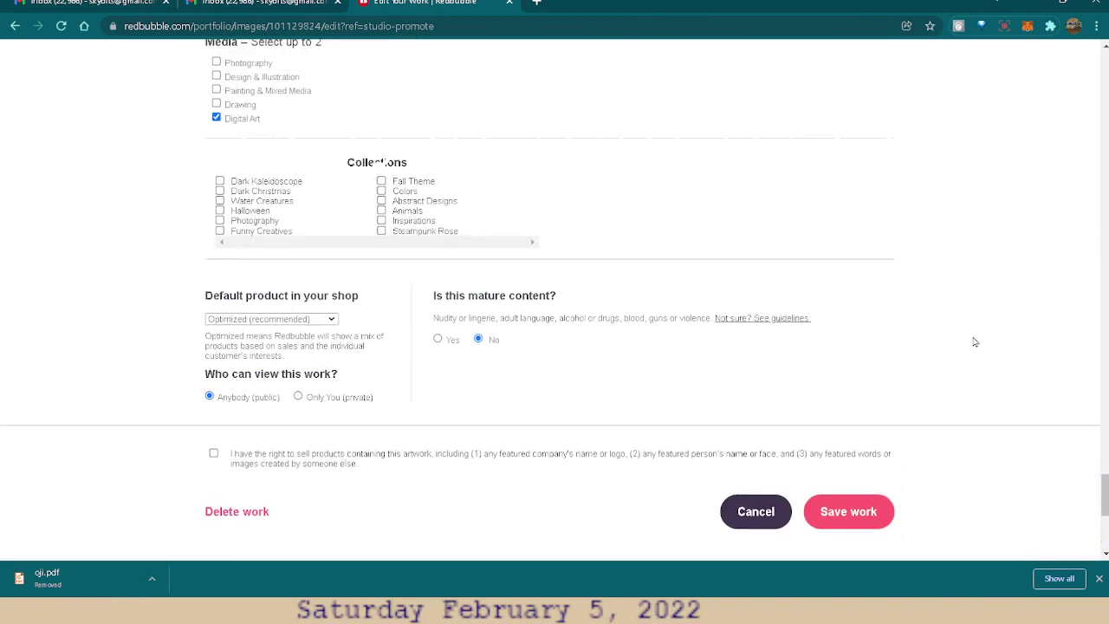
{"action": "scroll", "coordinate": [974, 342], "scroll_direction": "down", "scroll_amount": 2}
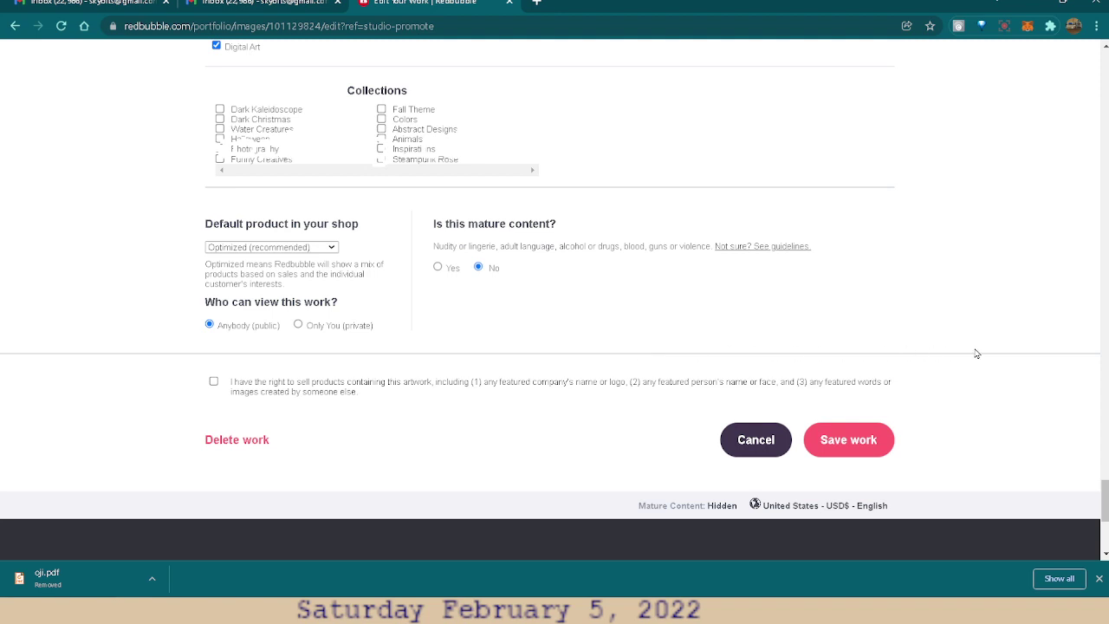
{"action": "left_click", "coordinate": [213, 383]}
{"action": "left_click_drag", "start_coordinate": [246, 302], "coordinate": [307, 298]}
{"action": "left_click", "coordinate": [310, 299]}
- Recheck the Duffle Bags and Fitted Masks groups, and save the changes to the Coffee Valentine work
{"action": "scroll", "coordinate": [97, 320], "scroll_direction": "up", "scroll_amount": 5}
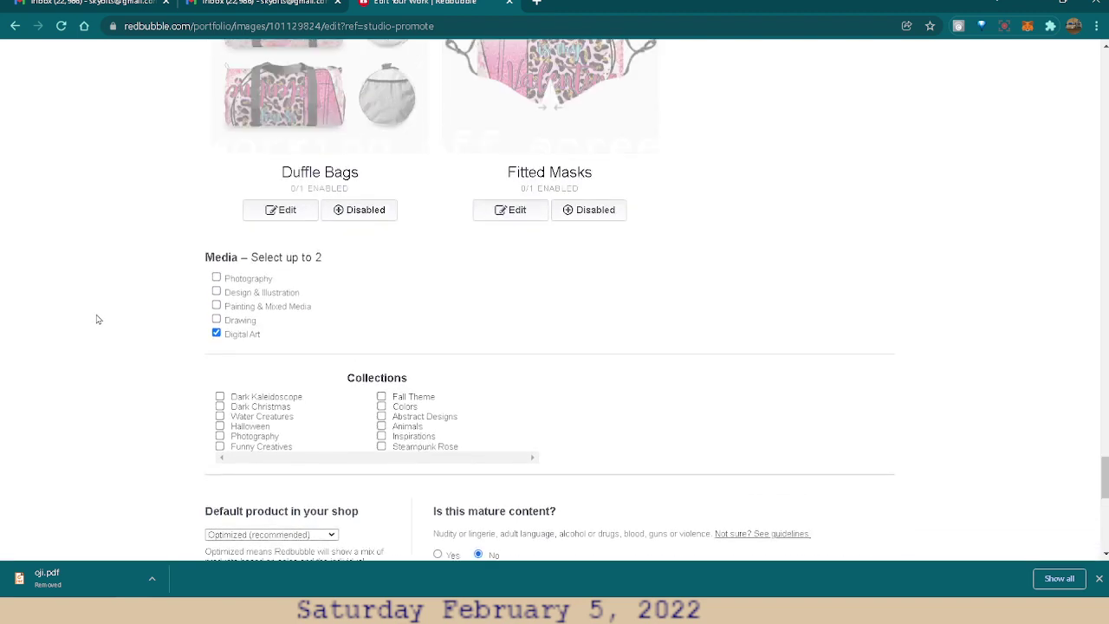
{"action": "scroll", "coordinate": [97, 318], "scroll_direction": "up", "scroll_amount": 2}
{"action": "scroll", "coordinate": [97, 318], "scroll_direction": "down", "scroll_amount": 1}
{"action": "scroll", "coordinate": [104, 317], "scroll_direction": "up", "scroll_amount": 1}
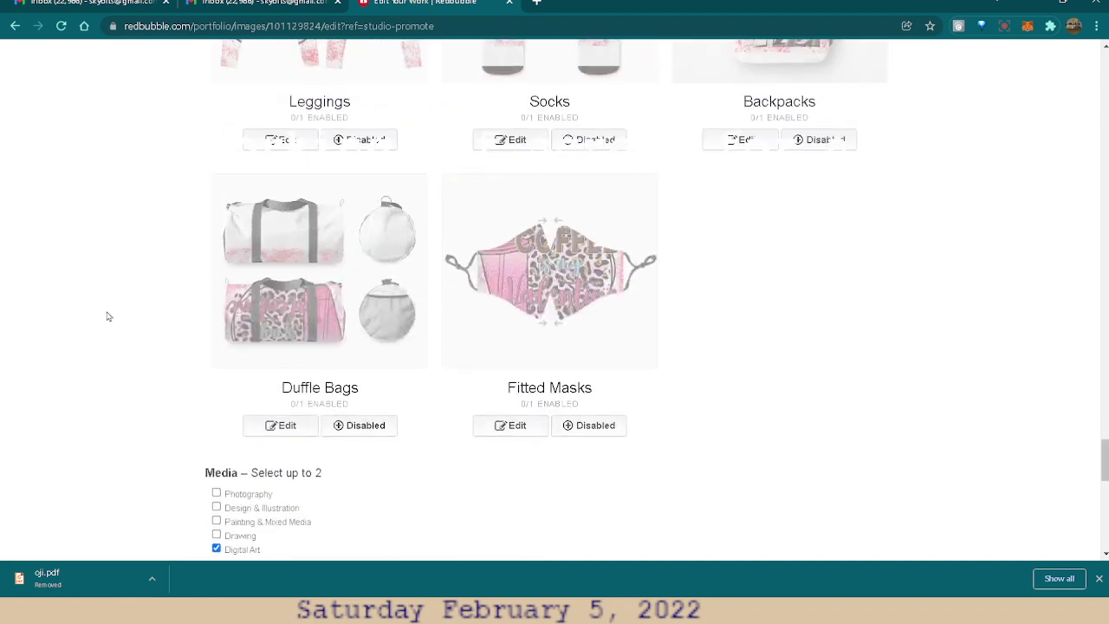
{"action": "scroll", "coordinate": [979, 305], "scroll_direction": "up", "scroll_amount": 1}
{"action": "scroll", "coordinate": [979, 305], "scroll_direction": "down", "scroll_amount": 5}
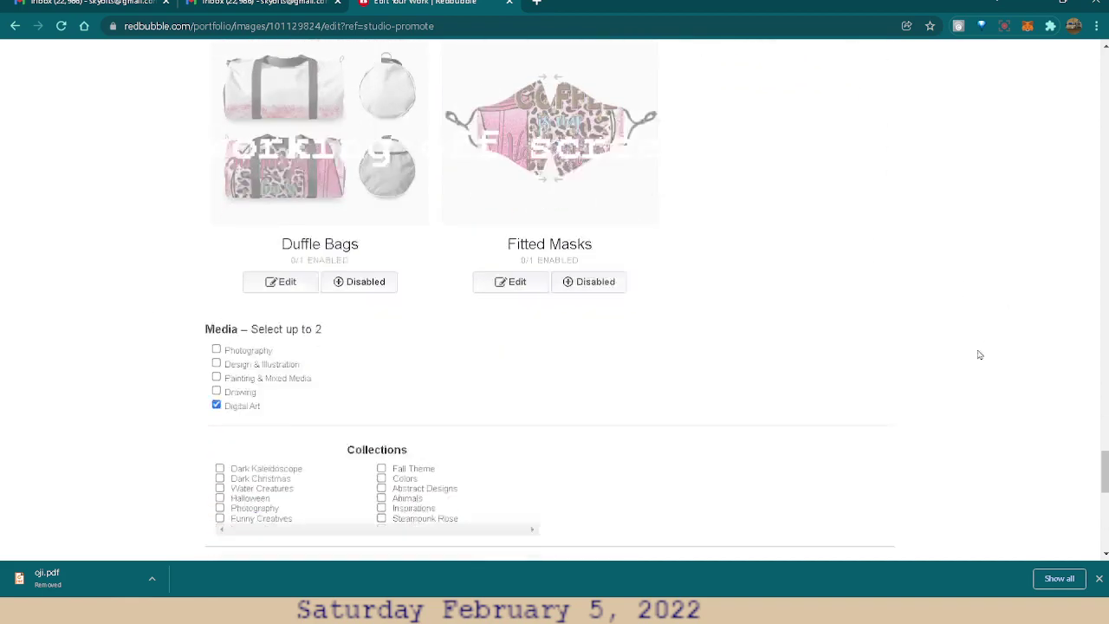
{"action": "scroll", "coordinate": [951, 350], "scroll_direction": "down", "scroll_amount": 3}
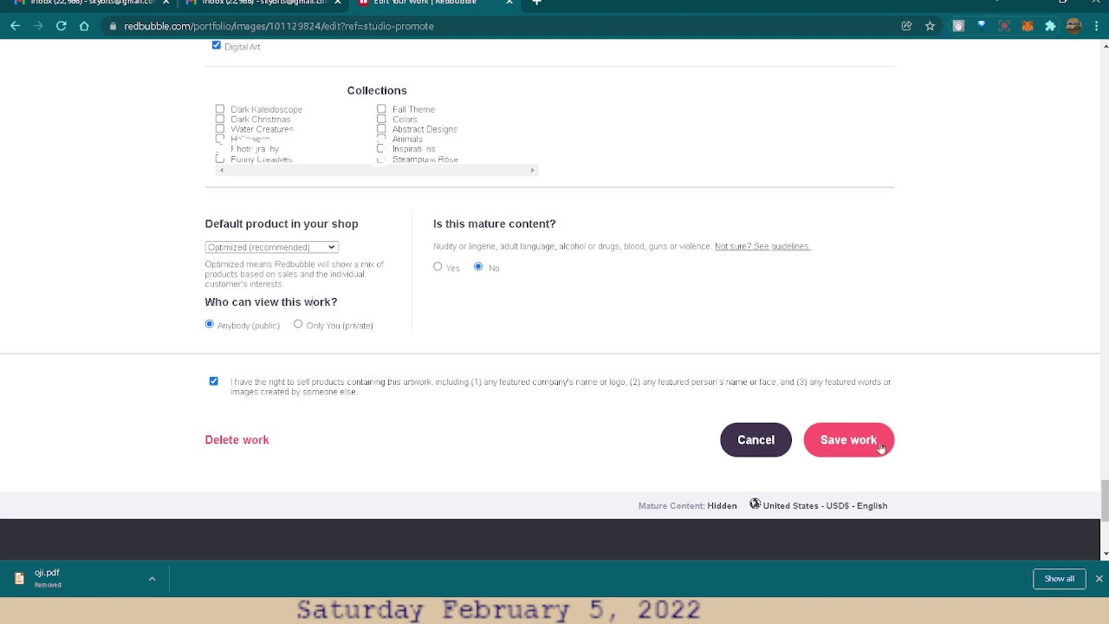
{"action": "left_click", "coordinate": [849, 440]}
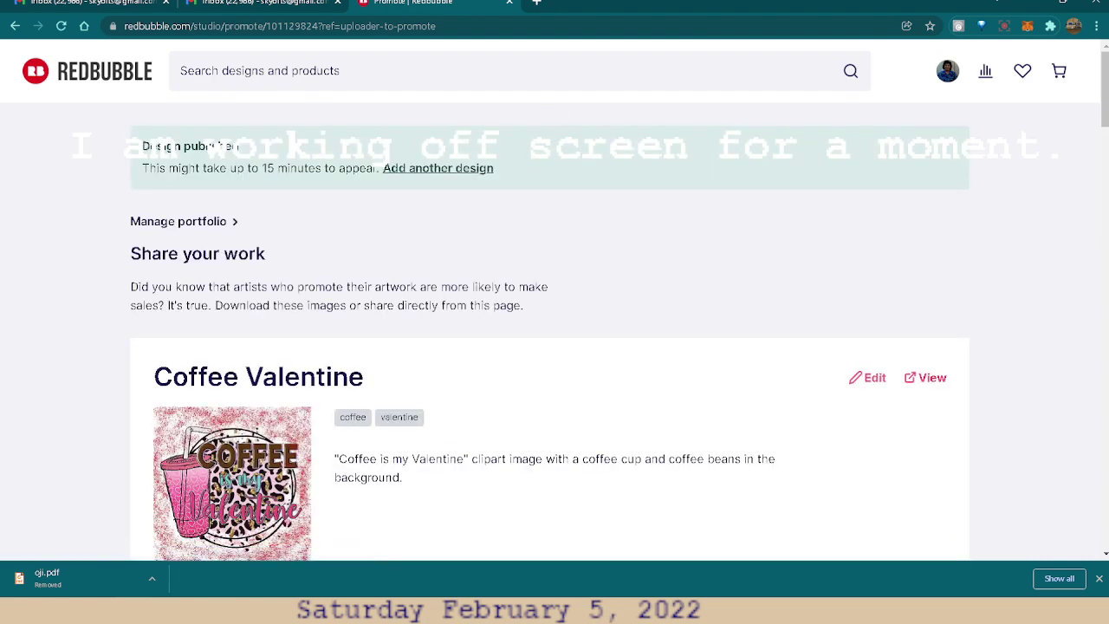
- Review the product previews of the republished Coffee Valentine design, from the Dad Hat to the Hardcover Journal
{"action": "scroll", "coordinate": [1014, 316], "scroll_direction": "down", "scroll_amount": 3}
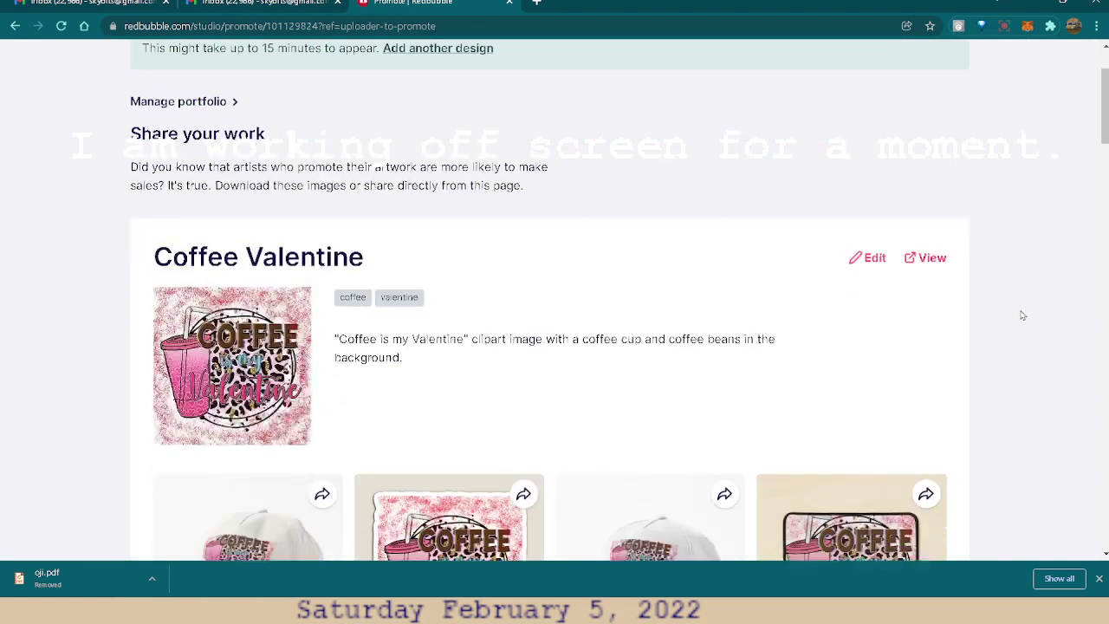
{"action": "scroll", "coordinate": [1022, 323], "scroll_direction": "down", "scroll_amount": 4}
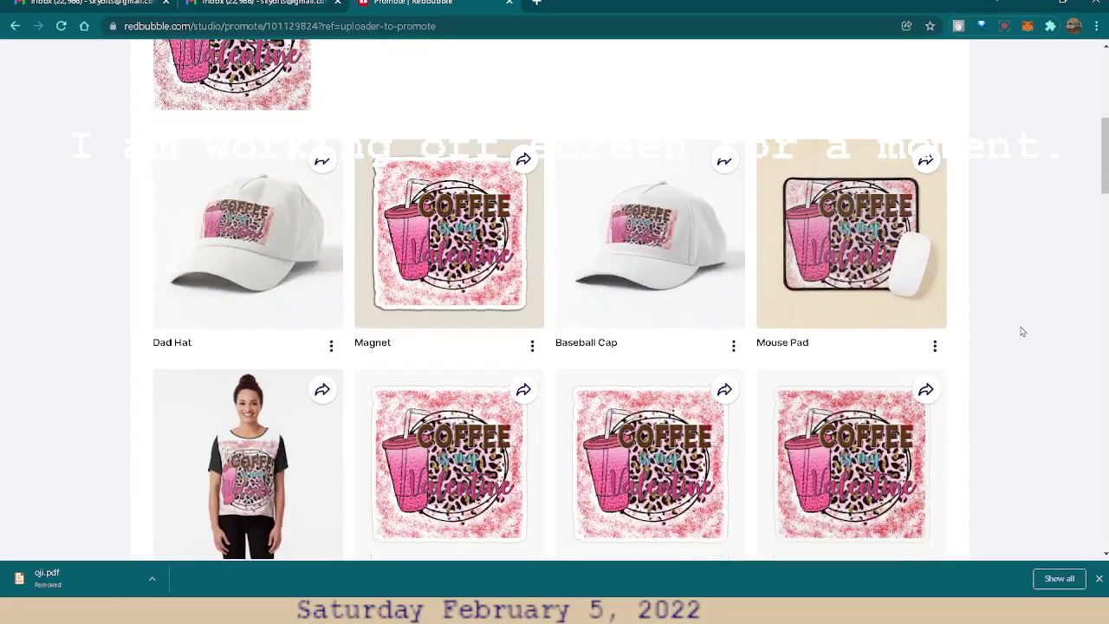
{"action": "scroll", "coordinate": [1023, 331], "scroll_direction": "down", "scroll_amount": 2}
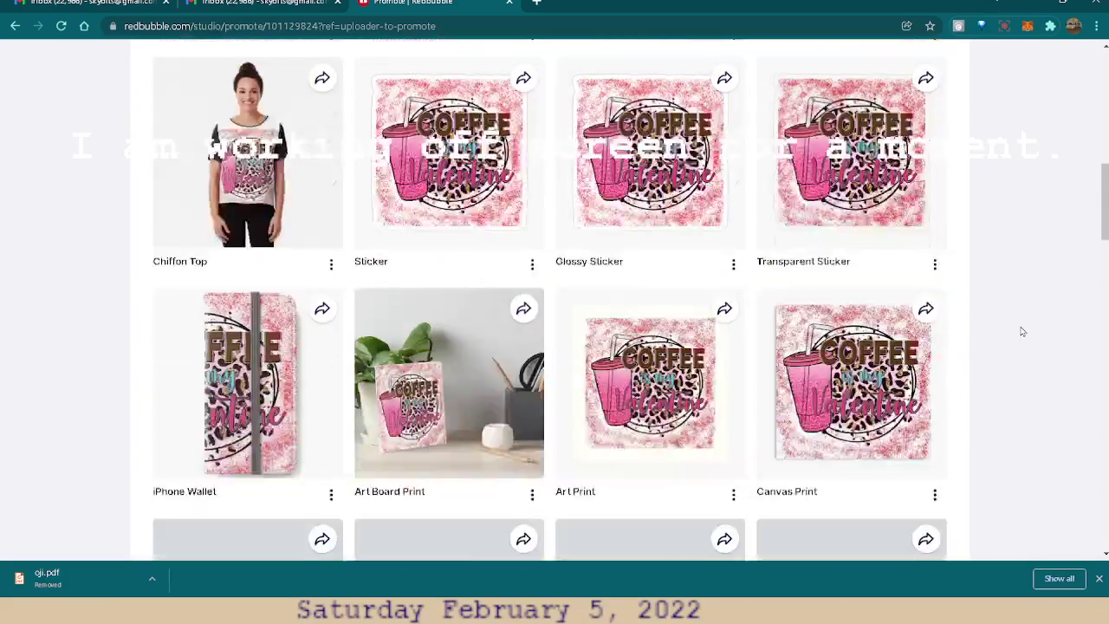
{"action": "scroll", "coordinate": [1023, 332], "scroll_direction": "down", "scroll_amount": 5}
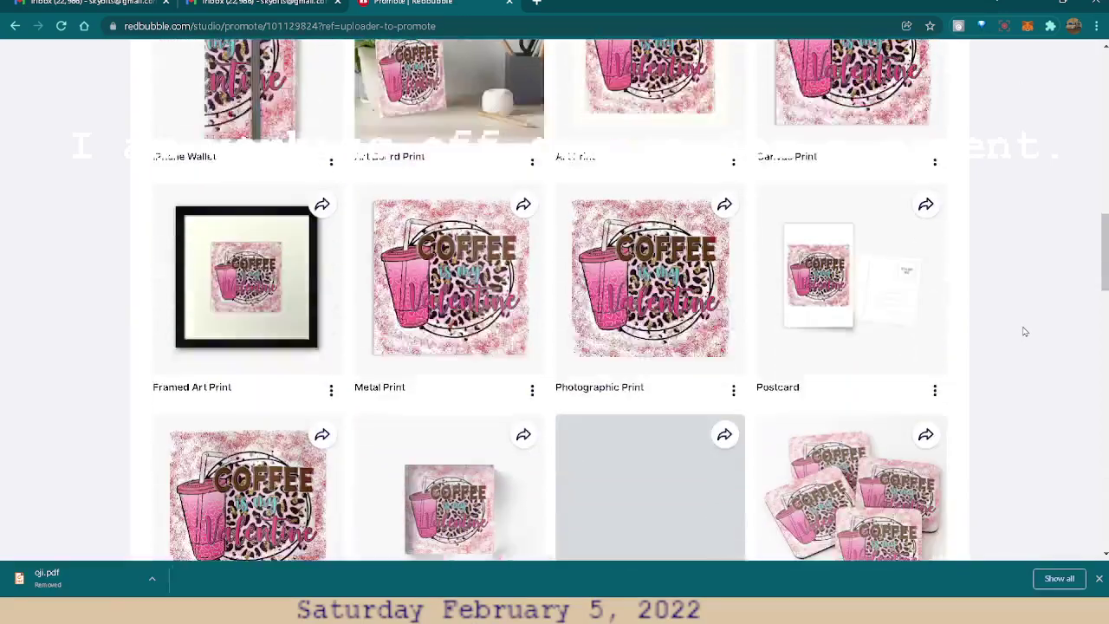
{"action": "scroll", "coordinate": [1024, 332], "scroll_direction": "down", "scroll_amount": 1}
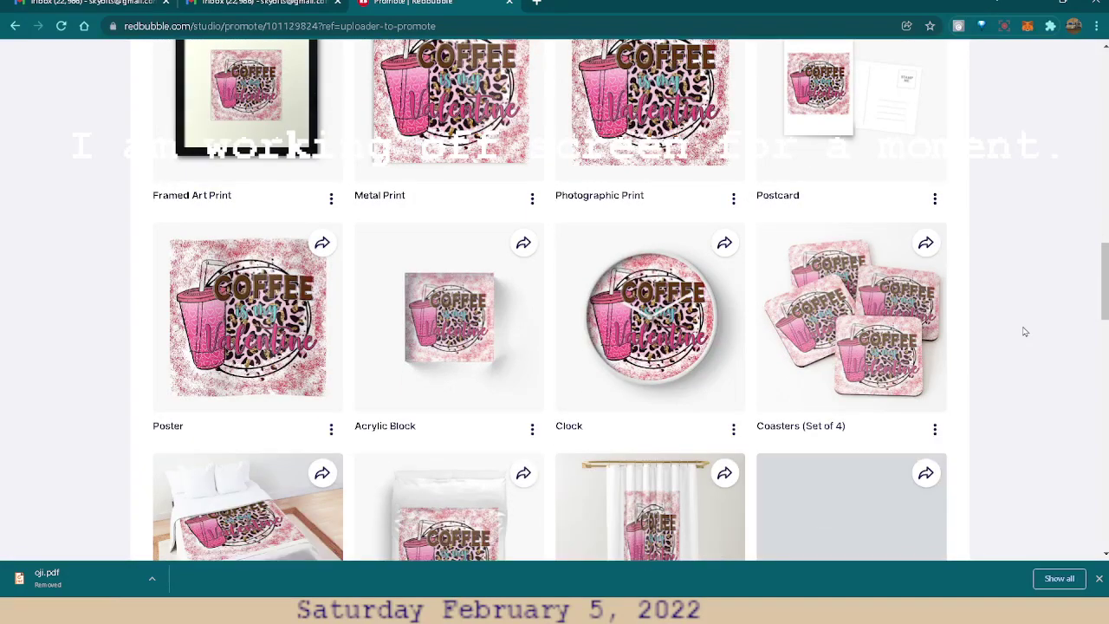
{"action": "scroll", "coordinate": [1027, 332], "scroll_direction": "down", "scroll_amount": 1}
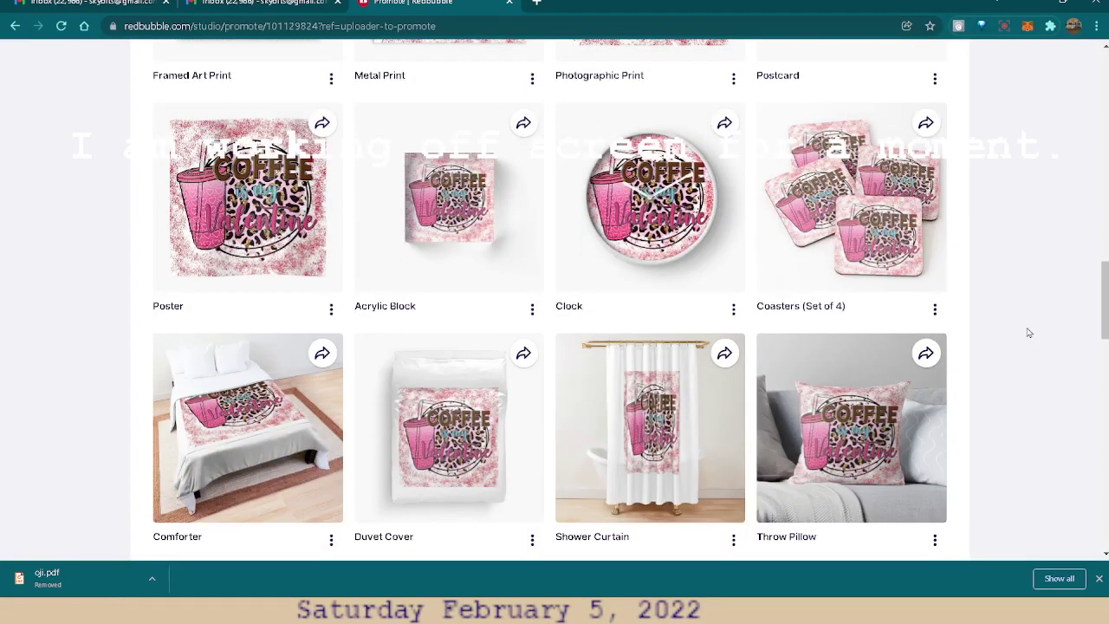
{"action": "scroll", "coordinate": [1031, 332], "scroll_direction": "down", "scroll_amount": 3}
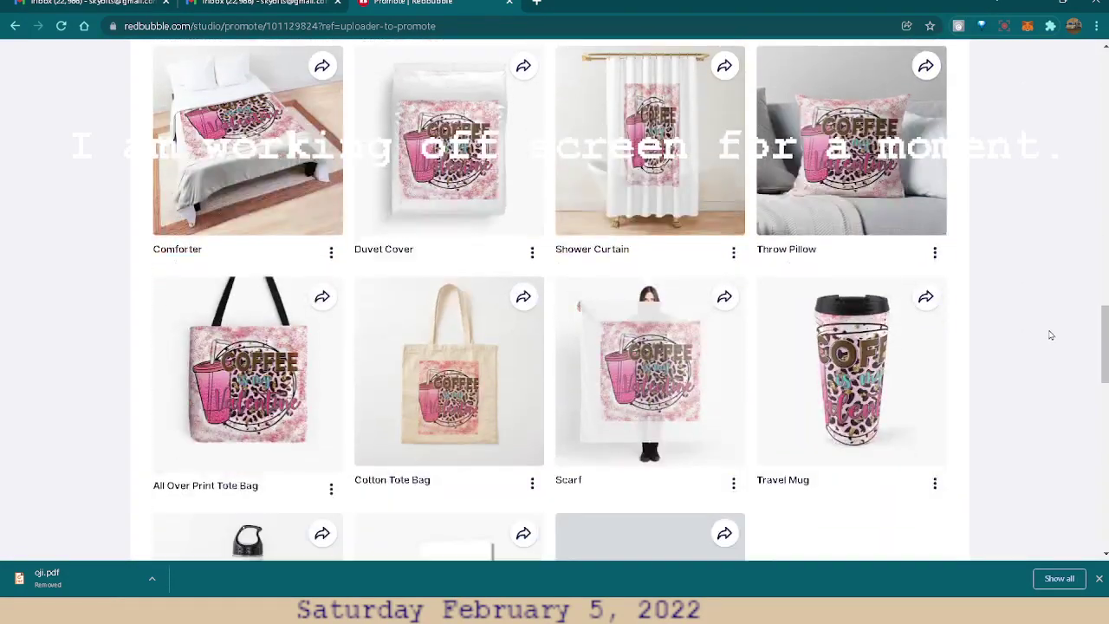
{"action": "scroll", "coordinate": [1066, 334], "scroll_direction": "down", "scroll_amount": 1}
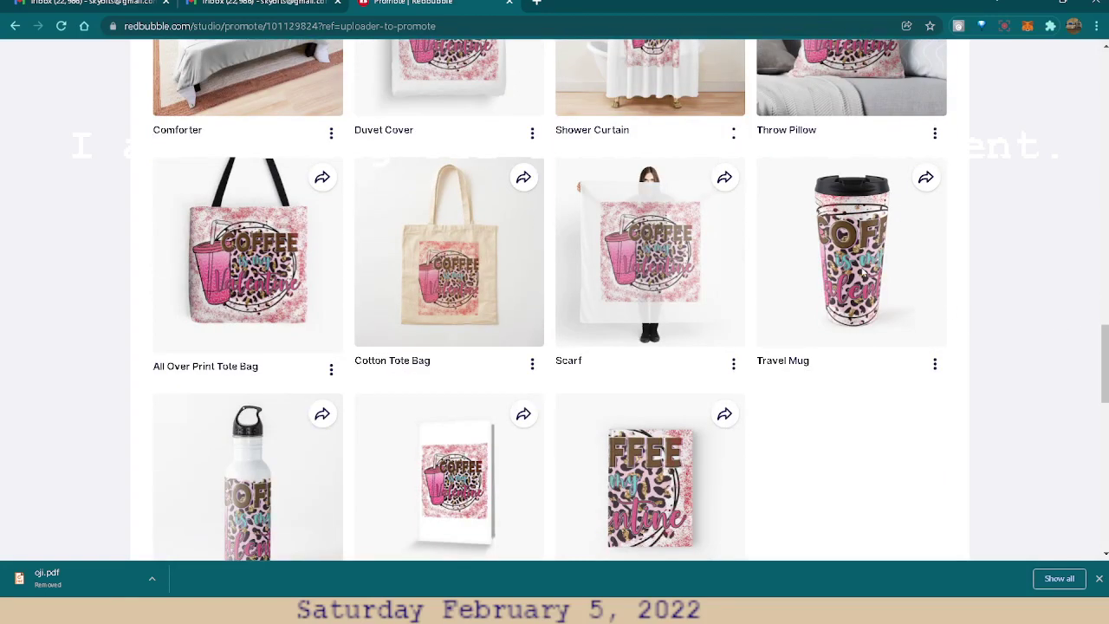
{"action": "scroll", "coordinate": [965, 303], "scroll_direction": "down", "scroll_amount": 1}
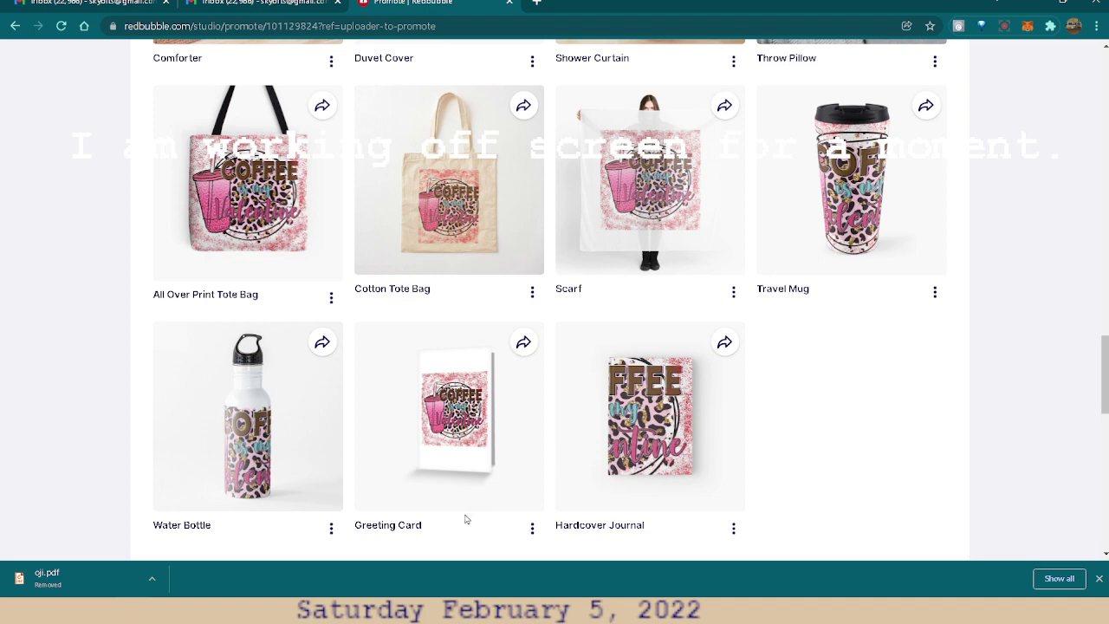
{"action": "scroll", "coordinate": [925, 514], "scroll_direction": "down", "scroll_amount": 3}
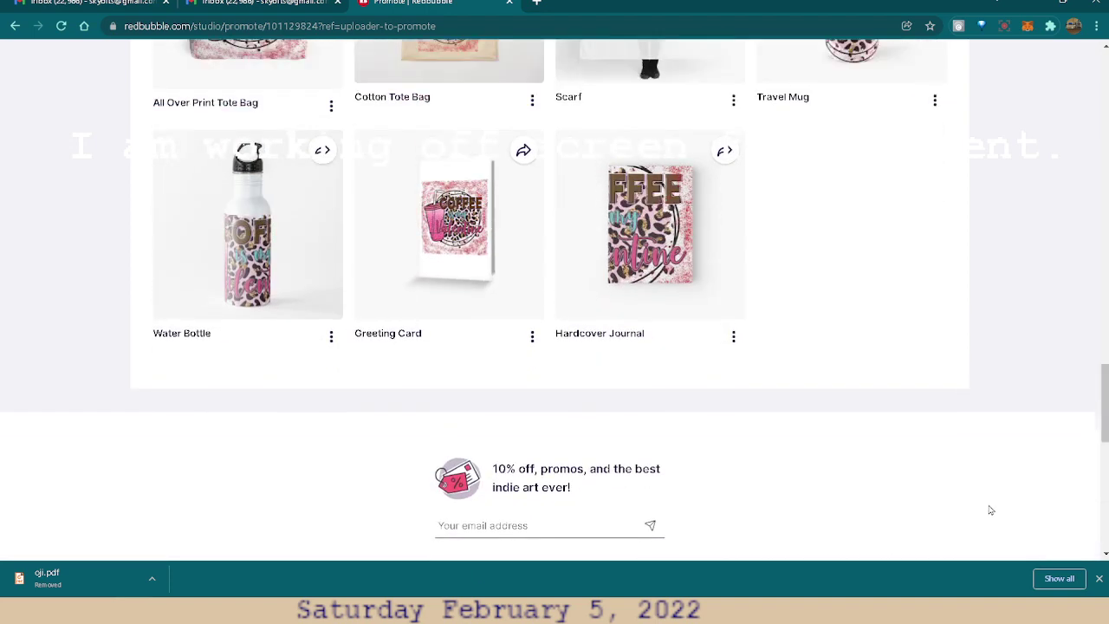
- Reopen the Coffee Valentine design for editing from its promotion page
{"action": "scroll", "coordinate": [988, 510], "scroll_direction": "up", "scroll_amount": 2}
{"action": "scroll", "coordinate": [992, 498], "scroll_direction": "up", "scroll_amount": 3}
{"action": "right_click", "coordinate": [994, 505]}
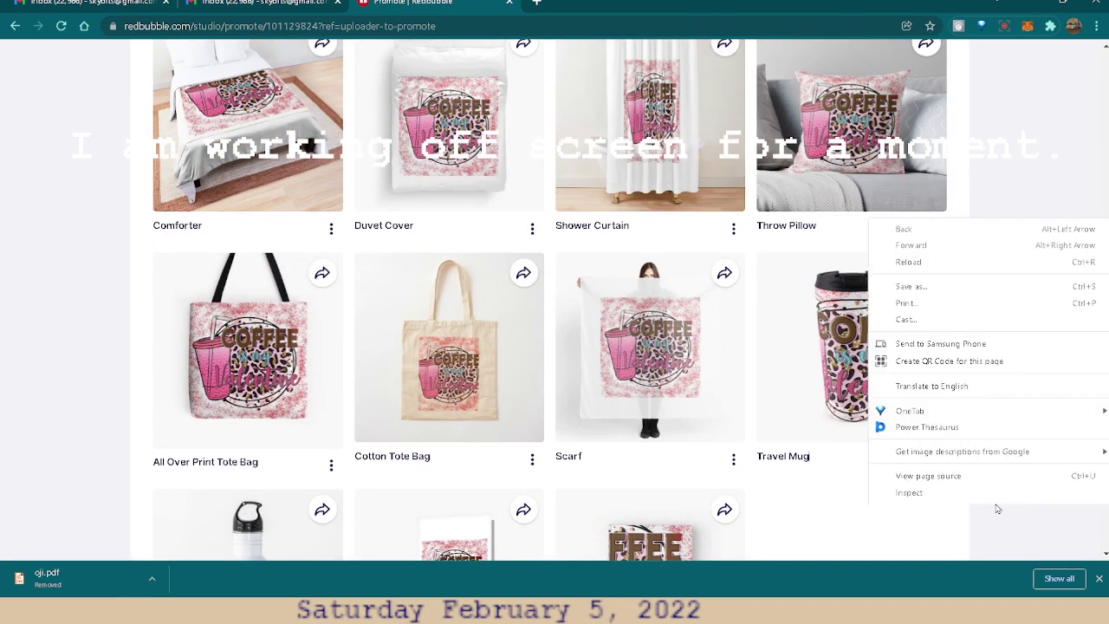
{"action": "left_click", "coordinate": [1044, 117]}
{"action": "scroll", "coordinate": [1049, 128], "scroll_direction": "up", "scroll_amount": 3}
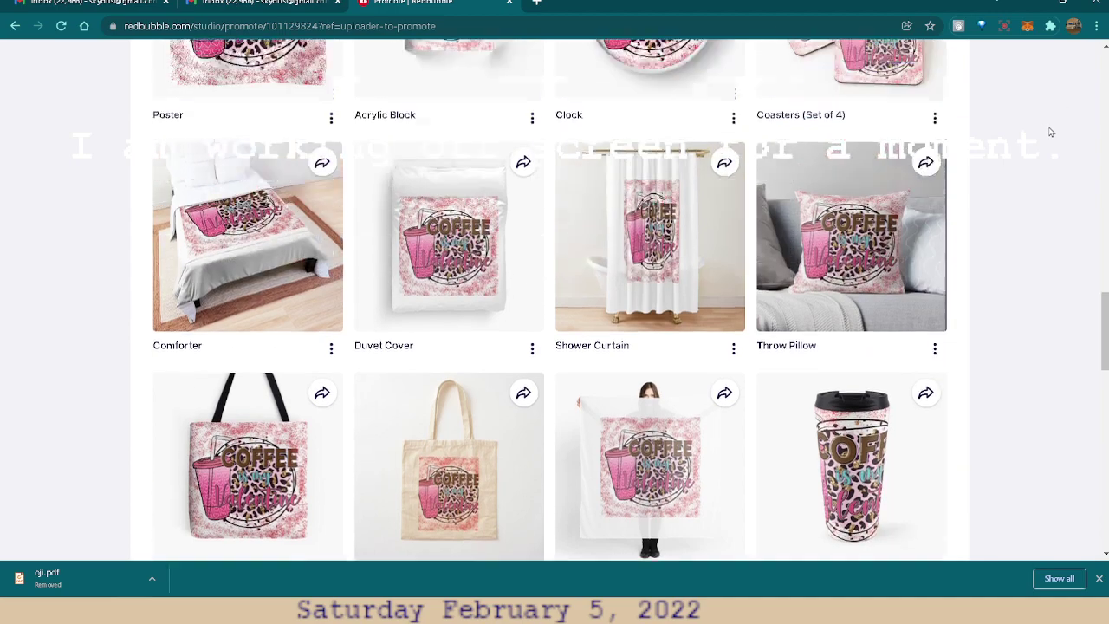
{"action": "scroll", "coordinate": [1049, 129], "scroll_direction": "up", "scroll_amount": 7}
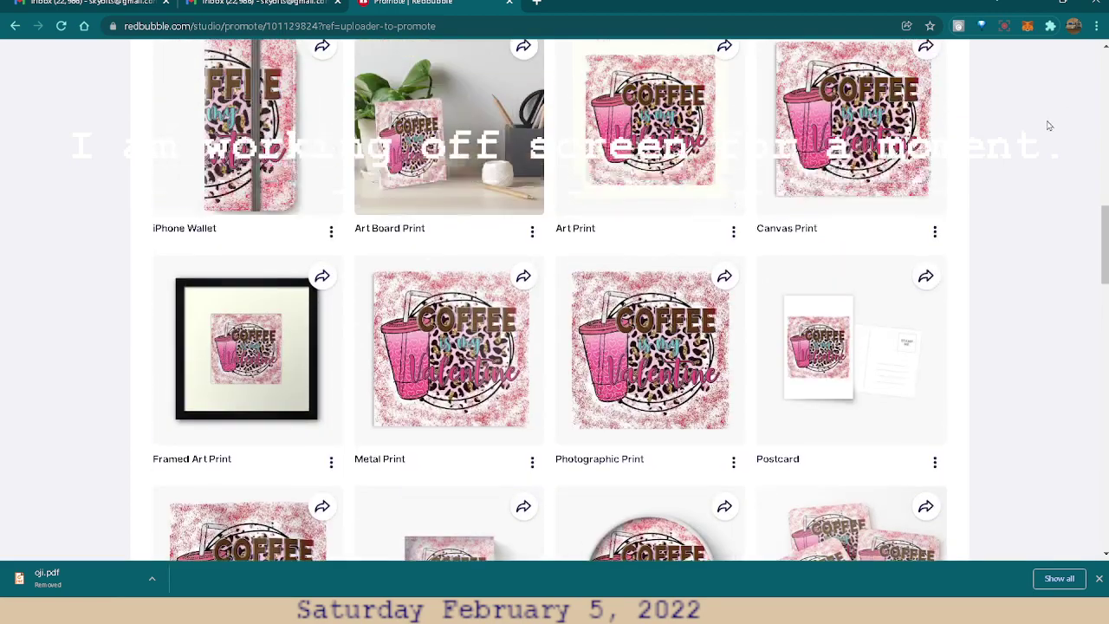
{"action": "scroll", "coordinate": [1047, 126], "scroll_direction": "up", "scroll_amount": 7}
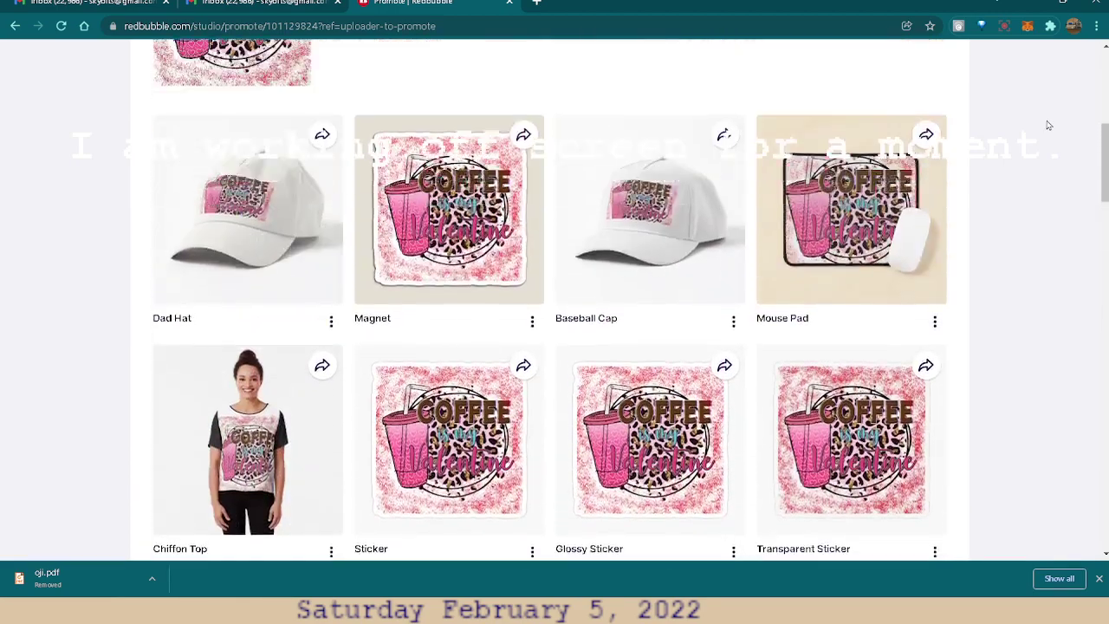
{"action": "scroll", "coordinate": [1047, 124], "scroll_direction": "up", "scroll_amount": 3}
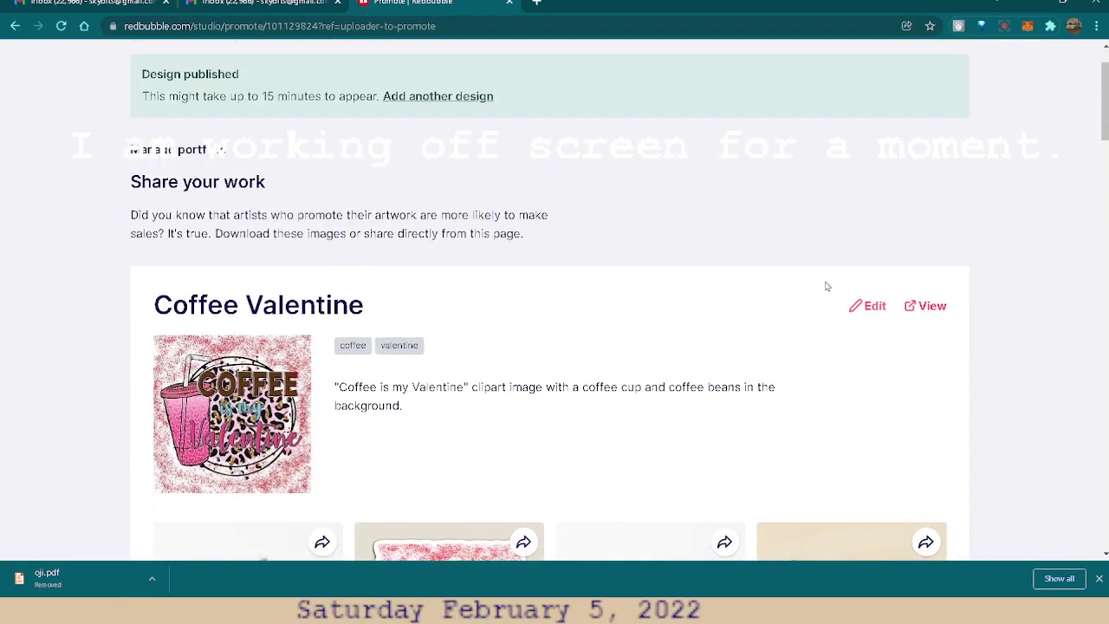
{"action": "left_click", "coordinate": [872, 308]}
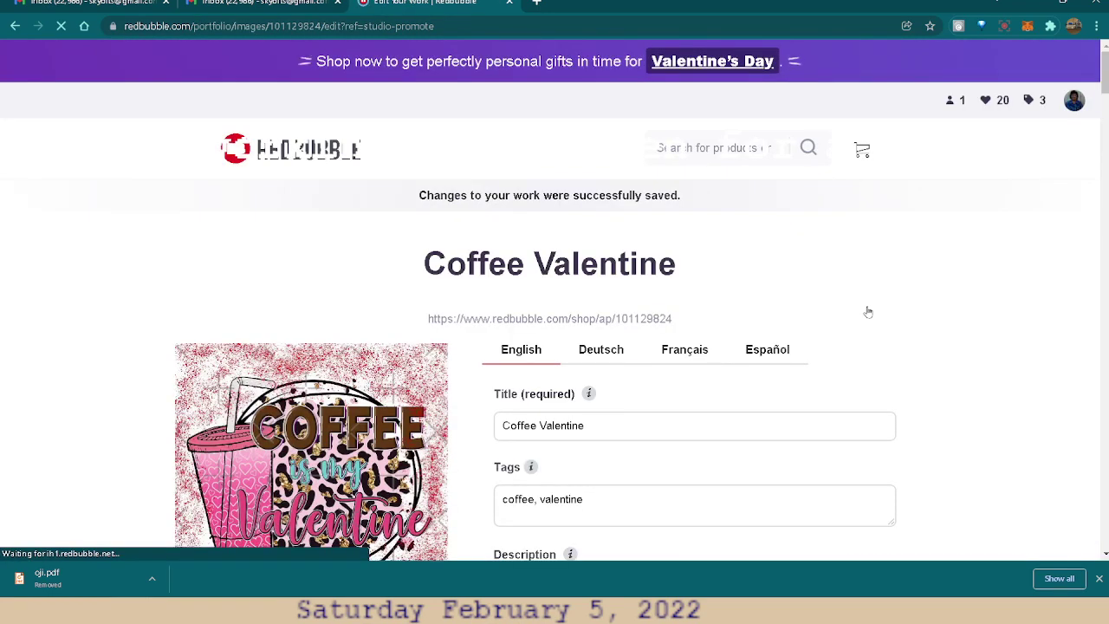
- Examine the Coffee Valentine product previews from Standard Print Clothing to Masks, checking how the artwork fits each product
{"action": "scroll", "coordinate": [1034, 377], "scroll_direction": "down", "scroll_amount": 1}
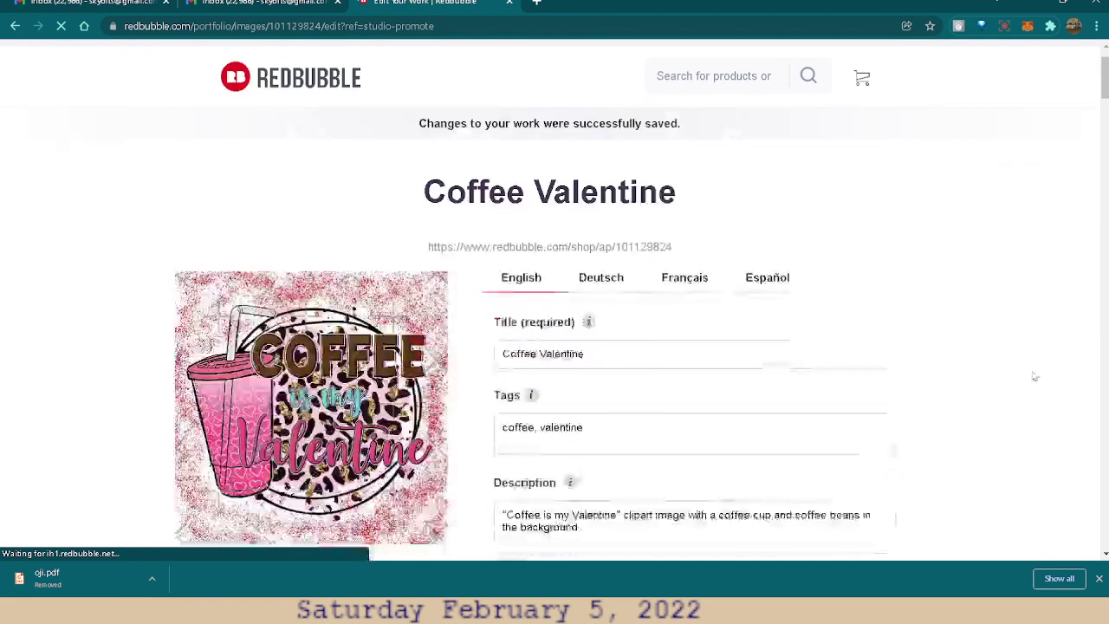
{"action": "scroll", "coordinate": [1034, 376], "scroll_direction": "down", "scroll_amount": 4}
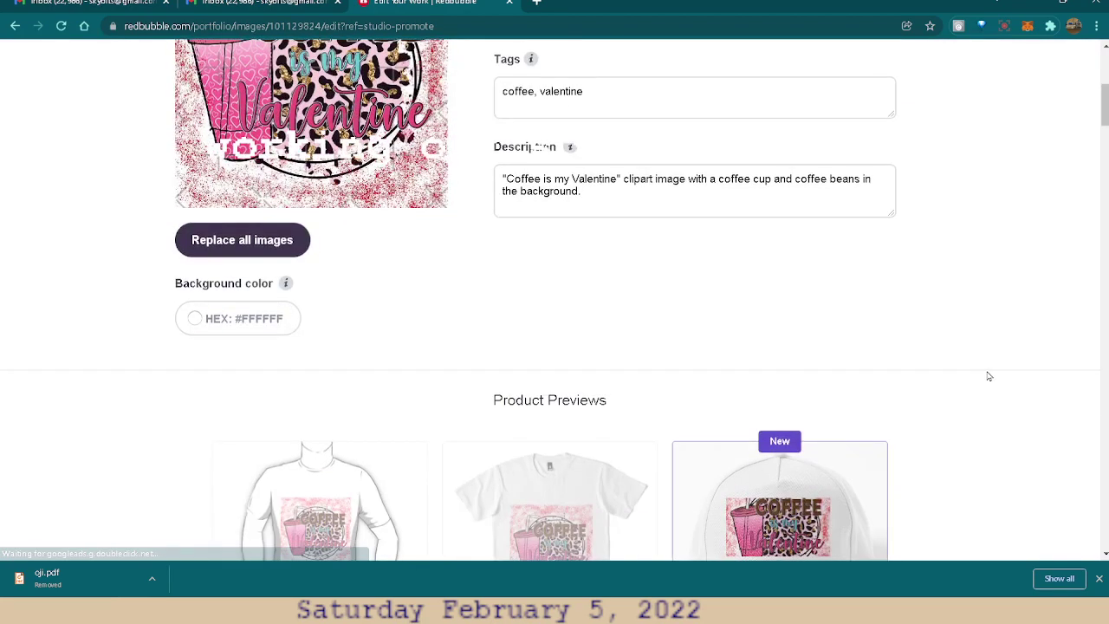
{"action": "scroll", "coordinate": [989, 375], "scroll_direction": "down", "scroll_amount": 4}
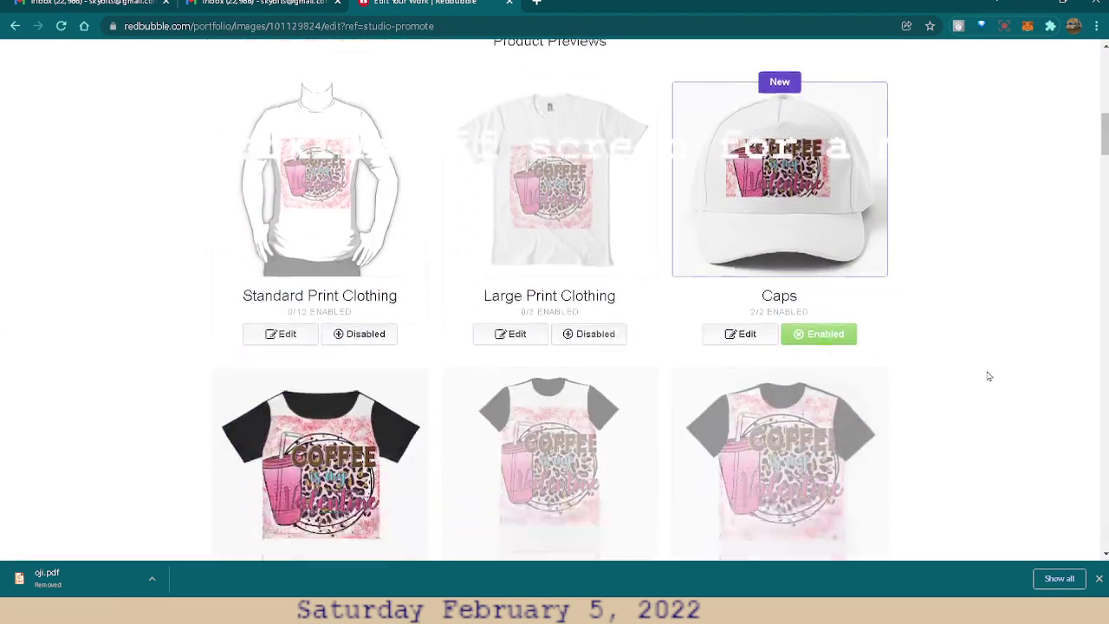
{"action": "scroll", "coordinate": [988, 376], "scroll_direction": "down", "scroll_amount": 3}
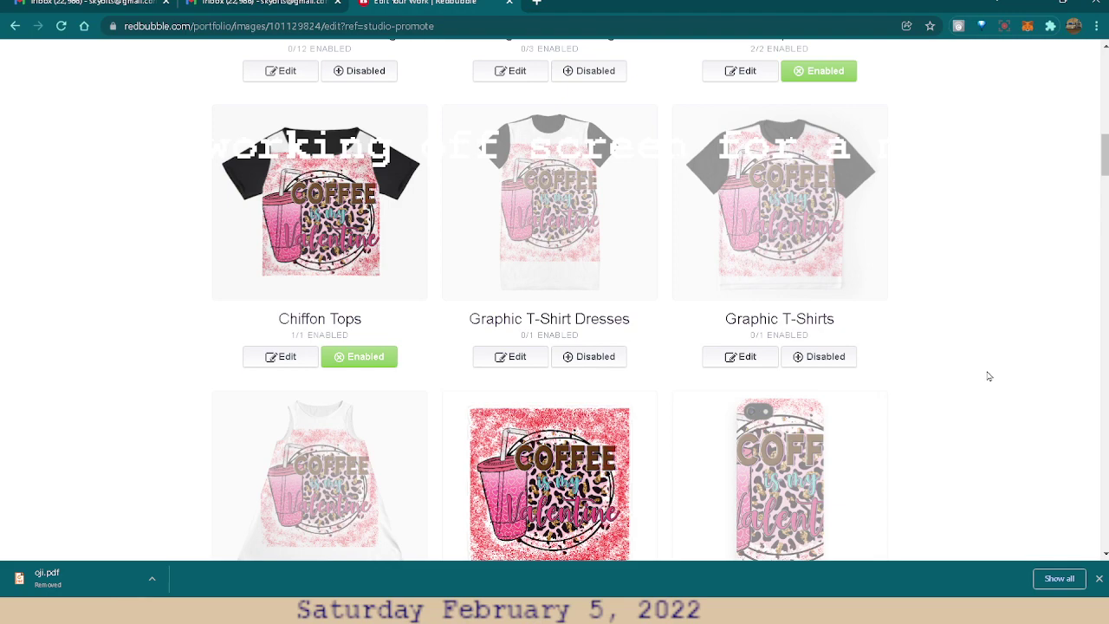
{"action": "scroll", "coordinate": [969, 370], "scroll_direction": "down", "scroll_amount": 4}
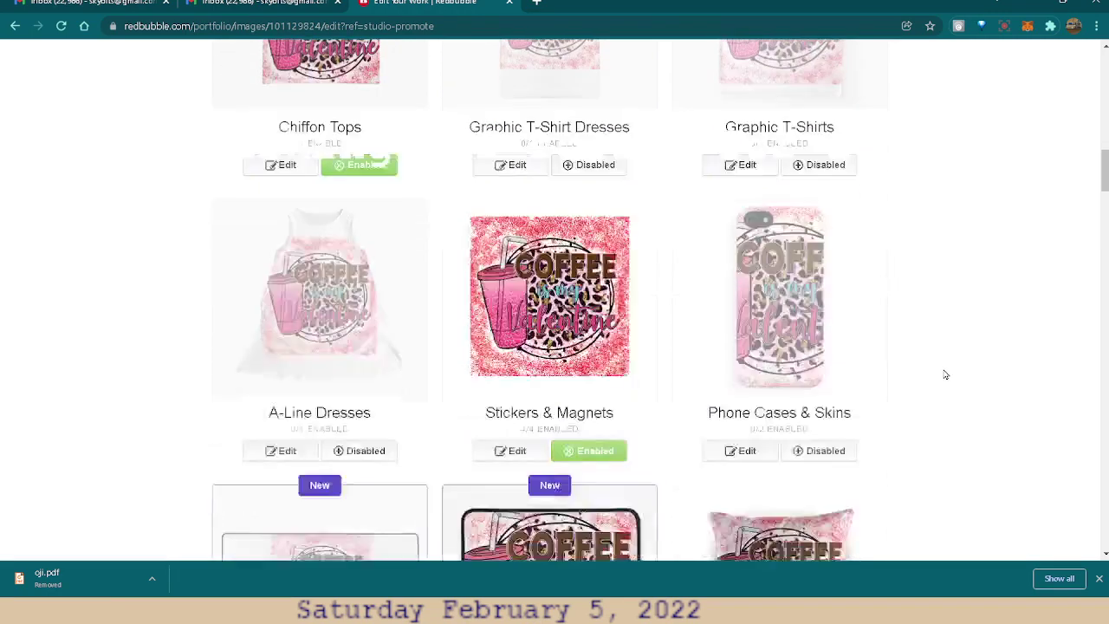
{"action": "scroll", "coordinate": [945, 374], "scroll_direction": "down", "scroll_amount": 4}
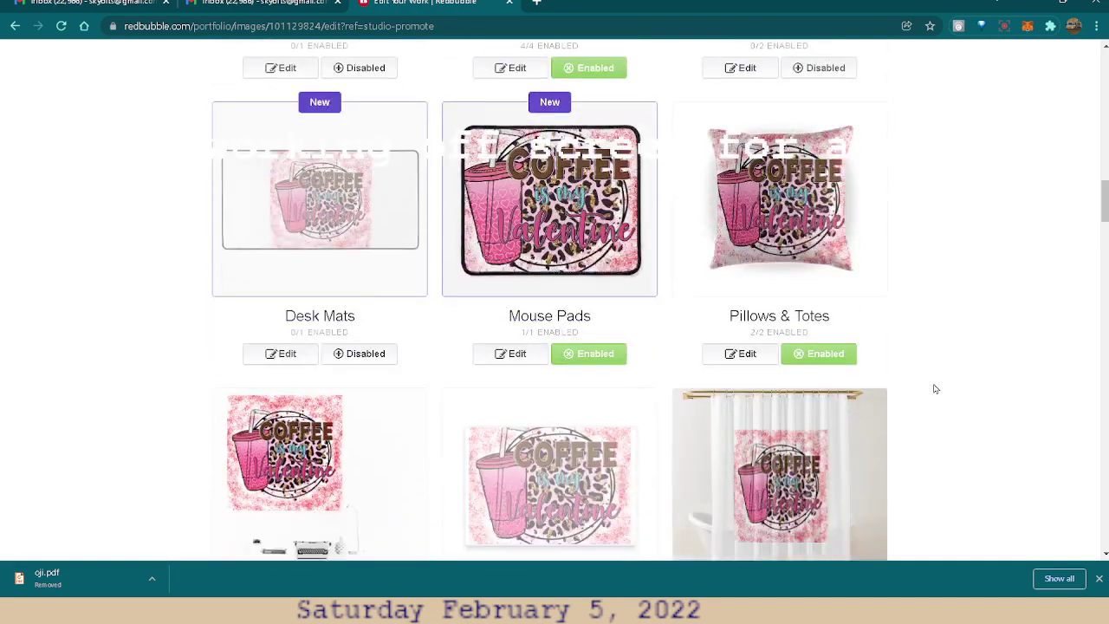
{"action": "scroll", "coordinate": [909, 468], "scroll_direction": "down", "scroll_amount": 4}
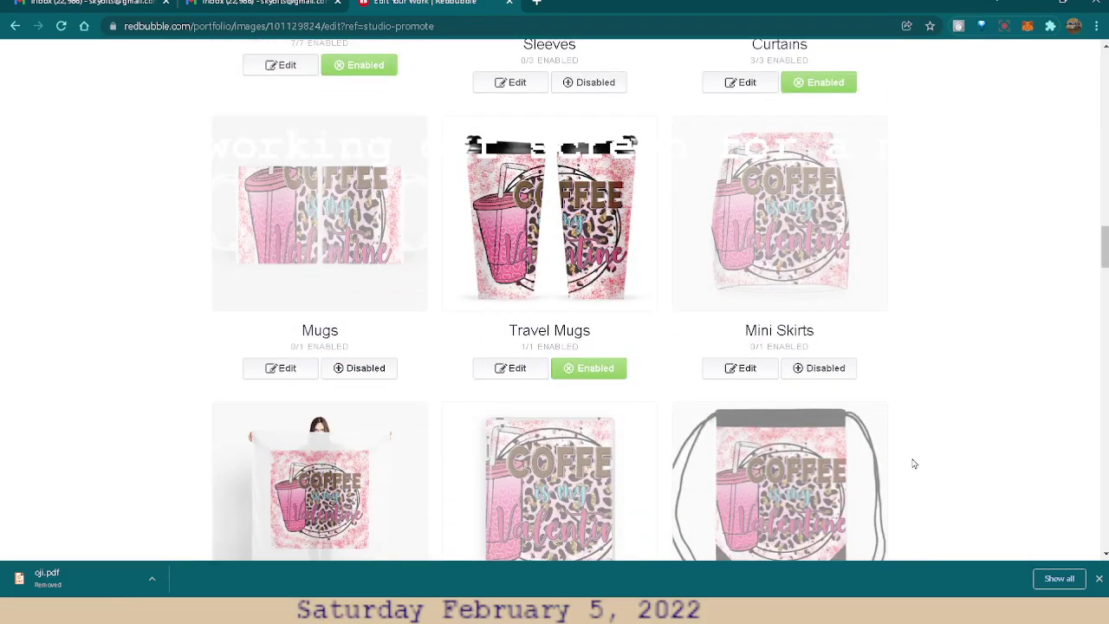
{"action": "scroll", "coordinate": [911, 463], "scroll_direction": "down", "scroll_amount": 2}
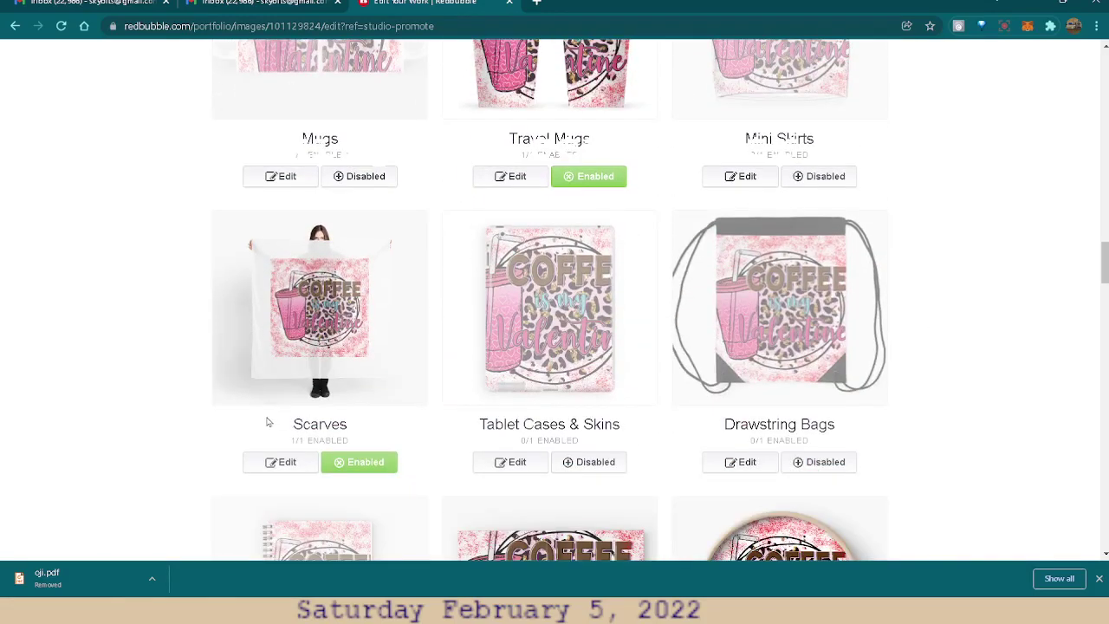
{"action": "scroll", "coordinate": [1050, 397], "scroll_direction": "down", "scroll_amount": 1}
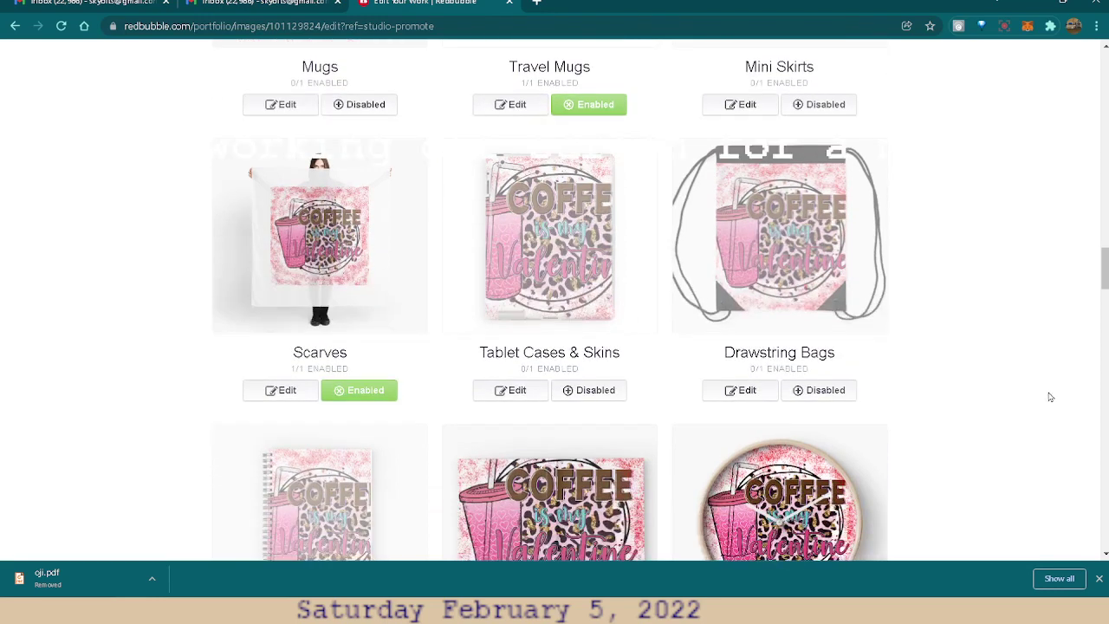
{"action": "scroll", "coordinate": [1050, 397], "scroll_direction": "down", "scroll_amount": 1}
{"action": "scroll", "coordinate": [1049, 397], "scroll_direction": "down", "scroll_amount": 1}
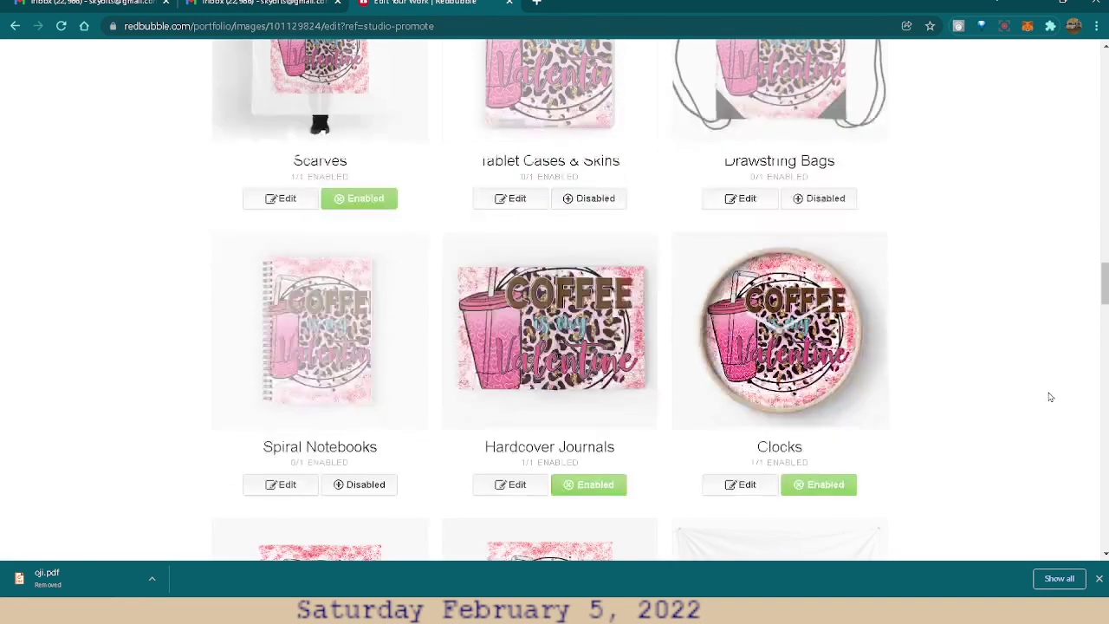
{"action": "scroll", "coordinate": [1050, 397], "scroll_direction": "down", "scroll_amount": 3}
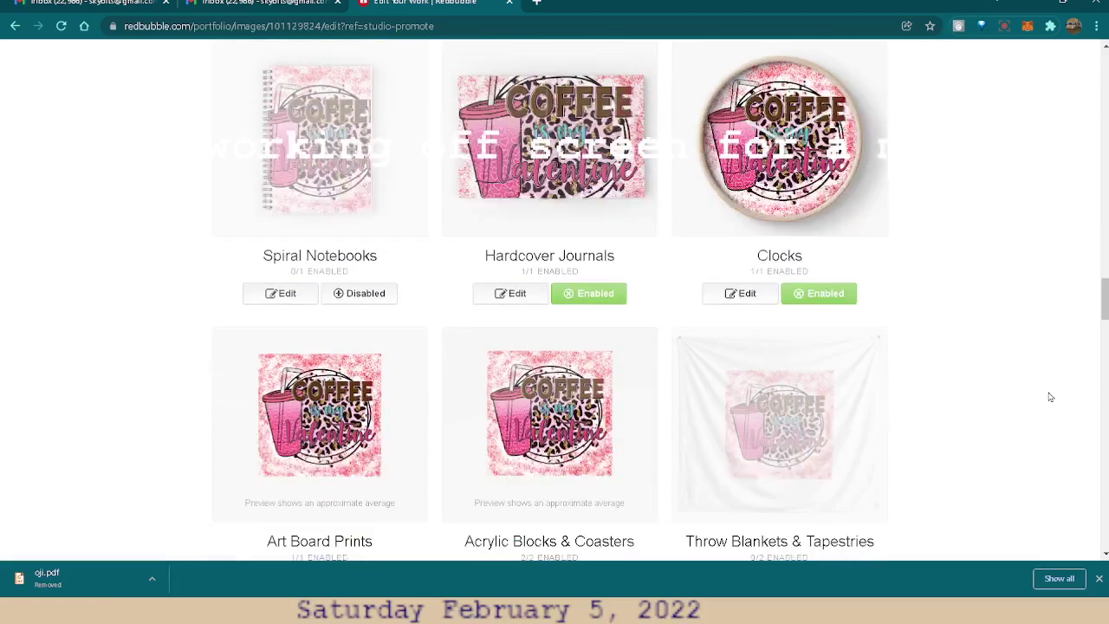
{"action": "scroll", "coordinate": [1050, 397], "scroll_direction": "down", "scroll_amount": 1}
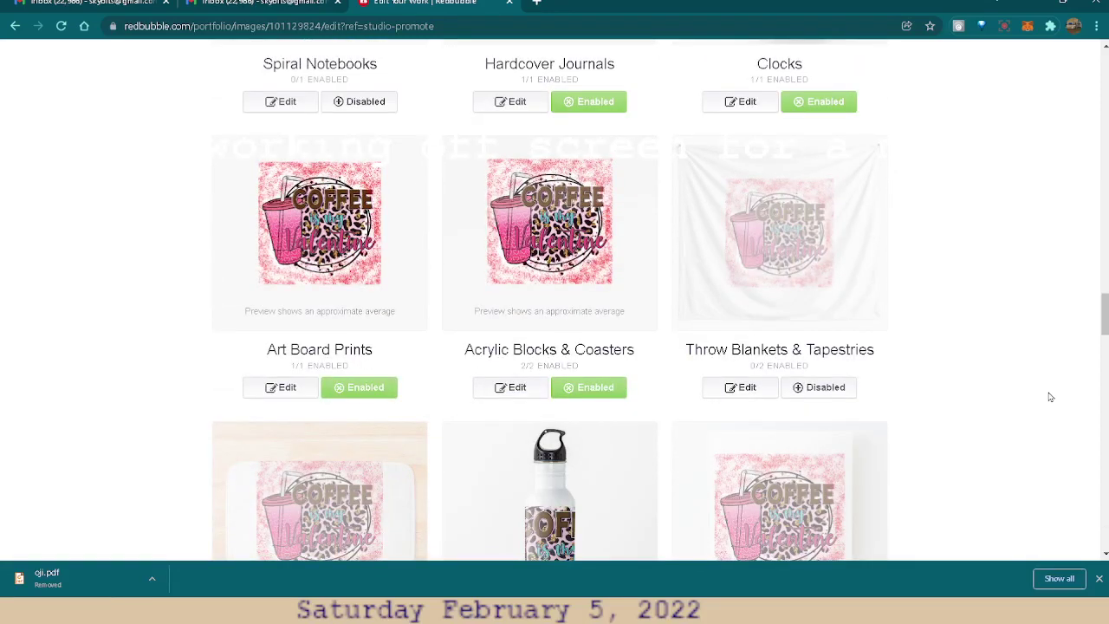
{"action": "scroll", "coordinate": [1050, 396], "scroll_direction": "down", "scroll_amount": 2}
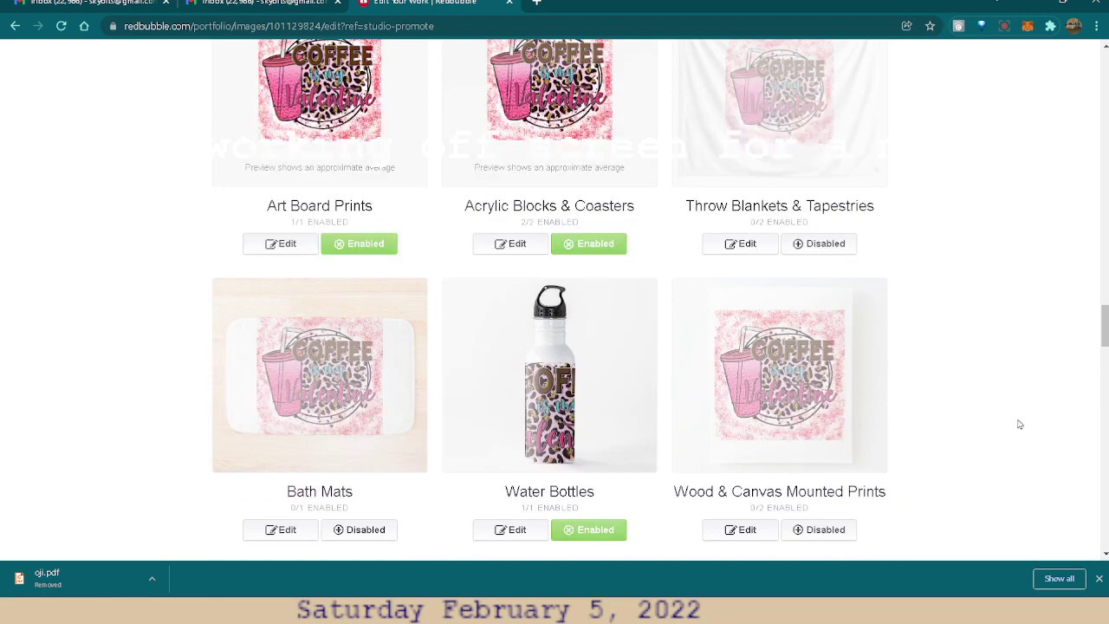
{"action": "scroll", "coordinate": [1017, 424], "scroll_direction": "down", "scroll_amount": 2}
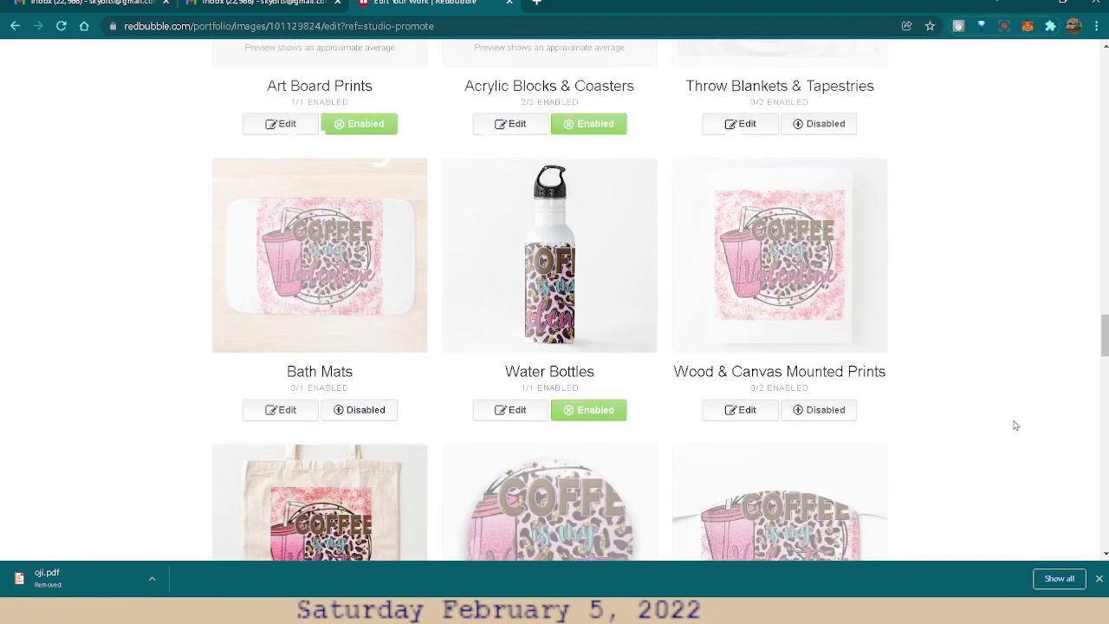
{"action": "scroll", "coordinate": [1015, 426], "scroll_direction": "down", "scroll_amount": 1}
{"action": "scroll", "coordinate": [1015, 425], "scroll_direction": "down", "scroll_amount": 2}
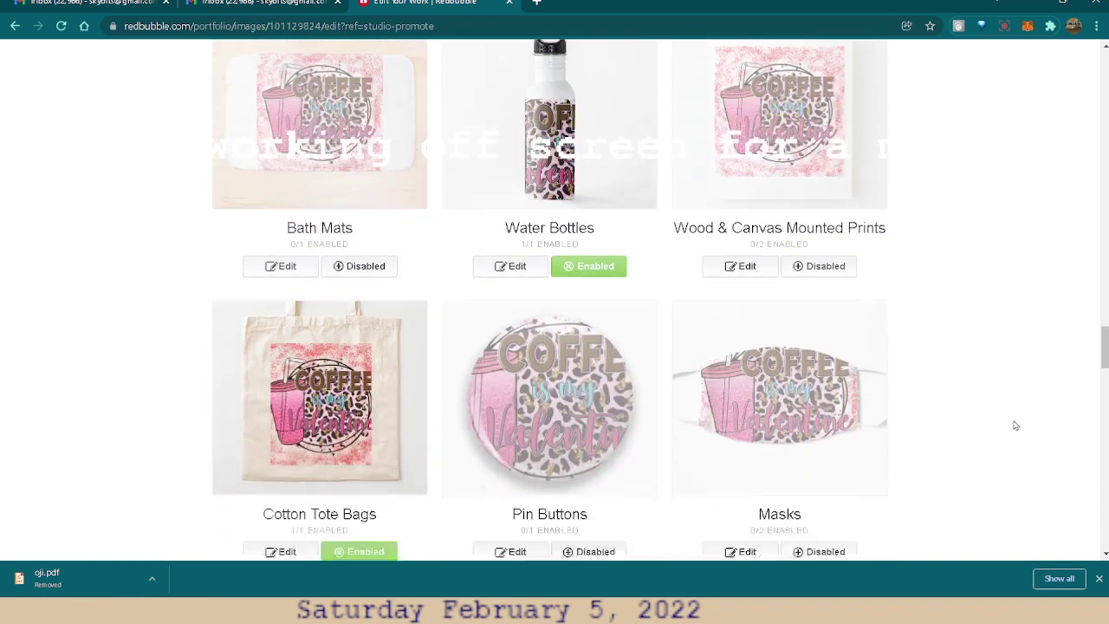
- Disable the Cotton Tote Bags product for the Coffee Valentine design
{"action": "scroll", "coordinate": [1015, 426], "scroll_direction": "up", "scroll_amount": 2}
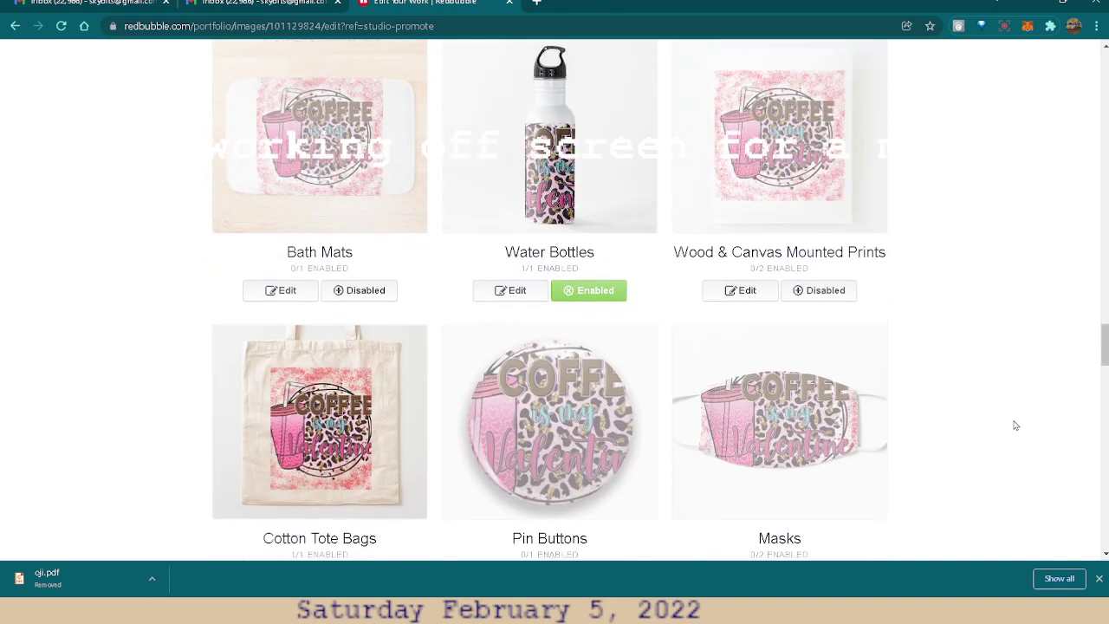
{"action": "scroll", "coordinate": [1015, 426], "scroll_direction": "down", "scroll_amount": 2}
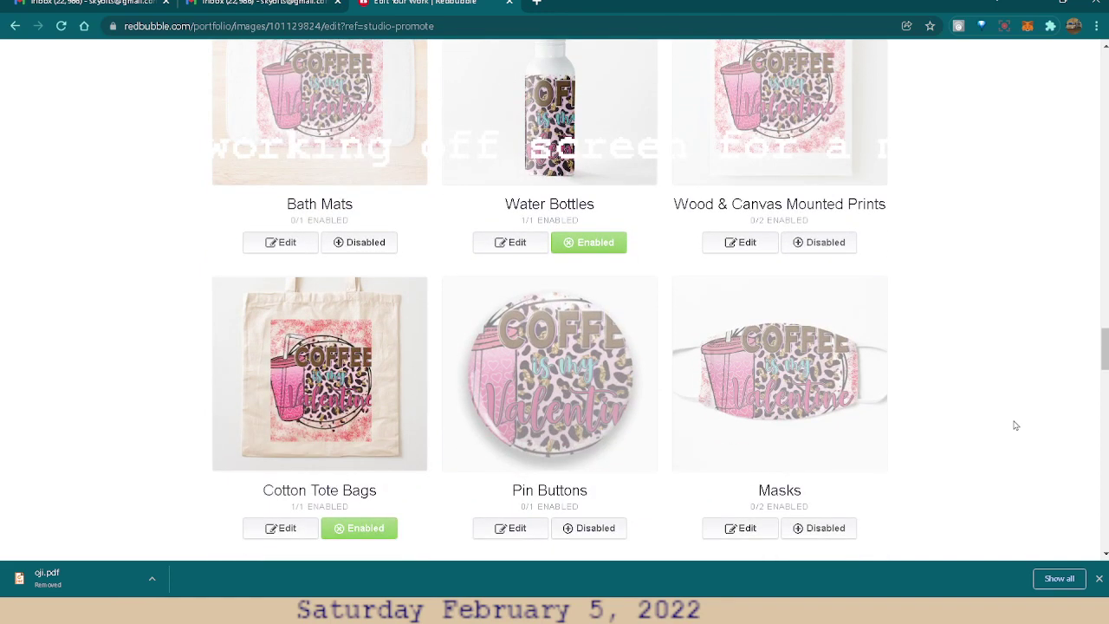
{"action": "scroll", "coordinate": [1016, 425], "scroll_direction": "down", "scroll_amount": 1}
{"action": "scroll", "coordinate": [1015, 426], "scroll_direction": "down", "scroll_amount": 1}
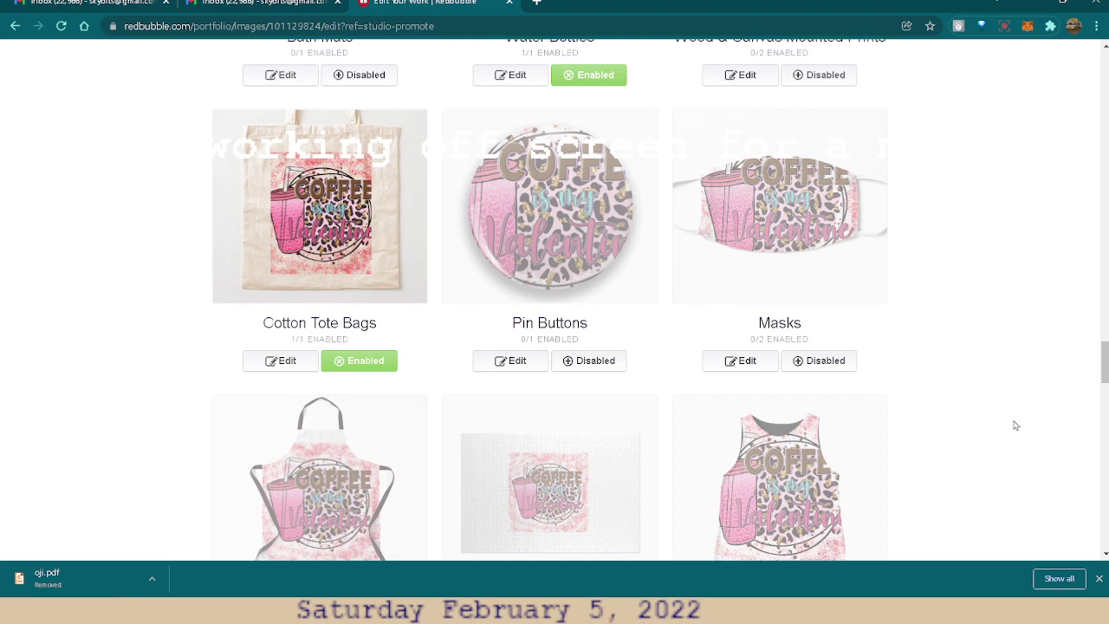
{"action": "left_click", "coordinate": [360, 361]}
- Enable the Jigsaw Puzzles product and open its design settings for editing
{"action": "scroll", "coordinate": [1044, 362], "scroll_direction": "down", "scroll_amount": 2}
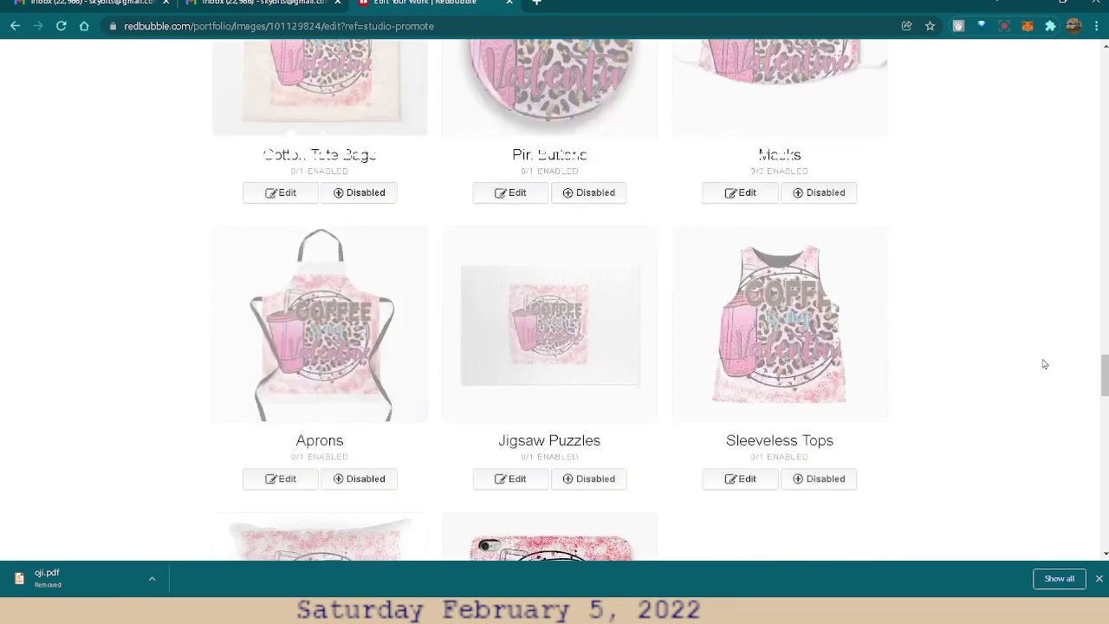
{"action": "scroll", "coordinate": [1044, 364], "scroll_direction": "down", "scroll_amount": 2}
{"action": "scroll", "coordinate": [1041, 365], "scroll_direction": "down", "scroll_amount": 1}
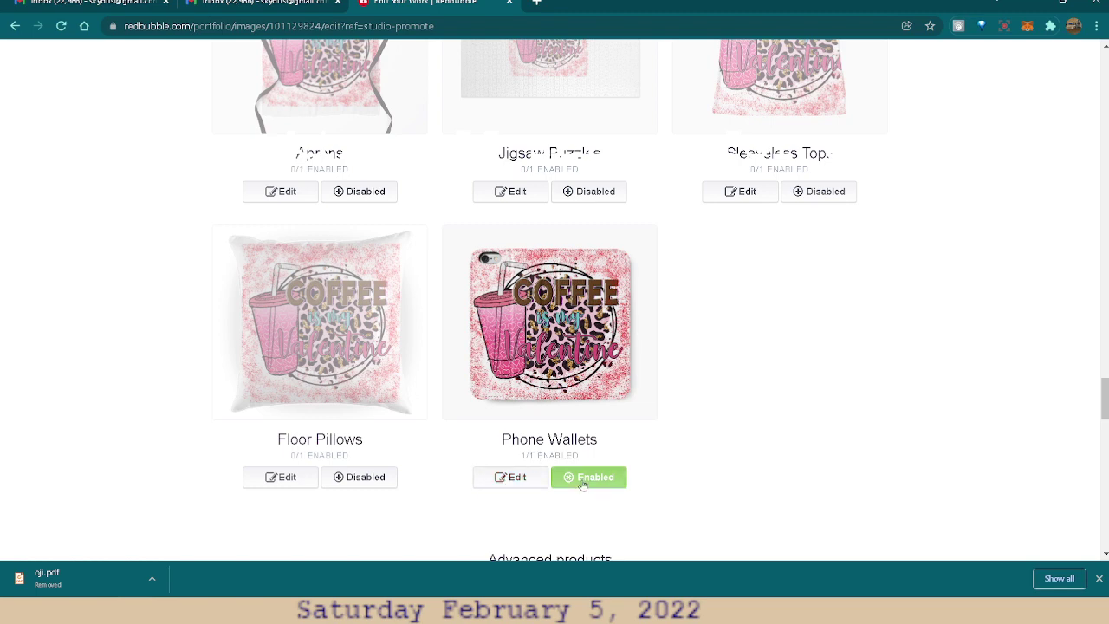
{"action": "scroll", "coordinate": [743, 414], "scroll_direction": "up", "scroll_amount": 2}
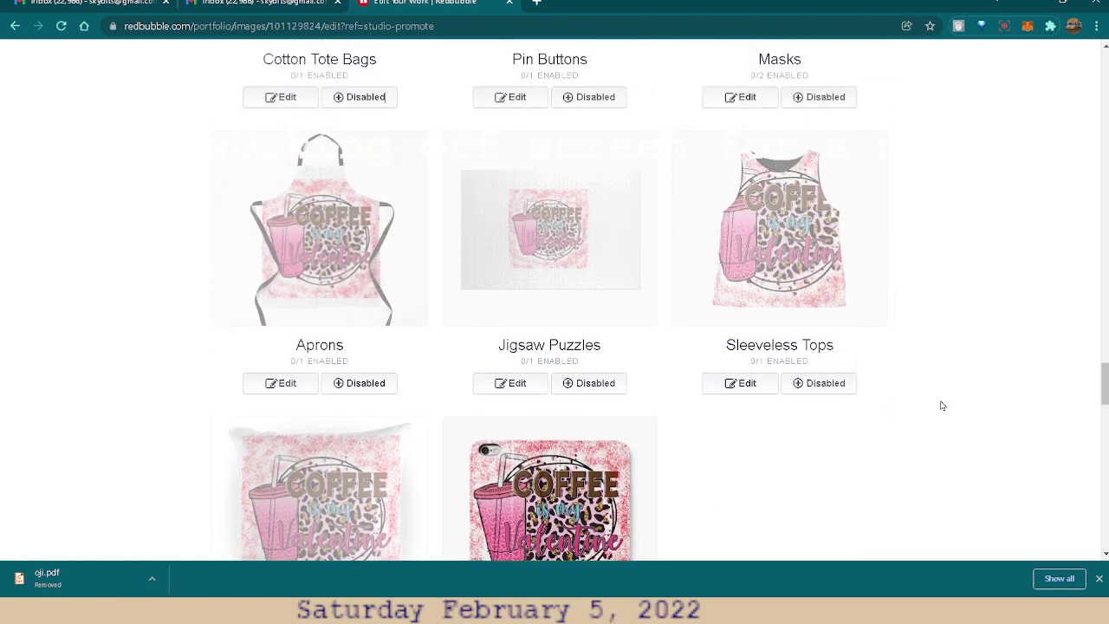
{"action": "scroll", "coordinate": [942, 405], "scroll_direction": "up", "scroll_amount": 1}
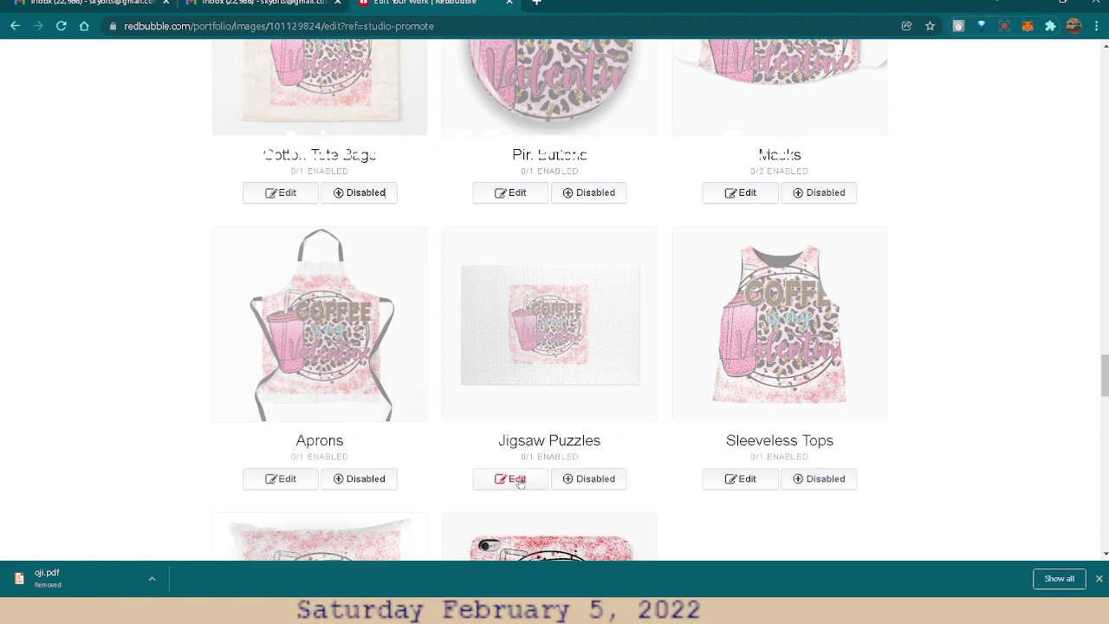
{"action": "left_click", "coordinate": [582, 485]}
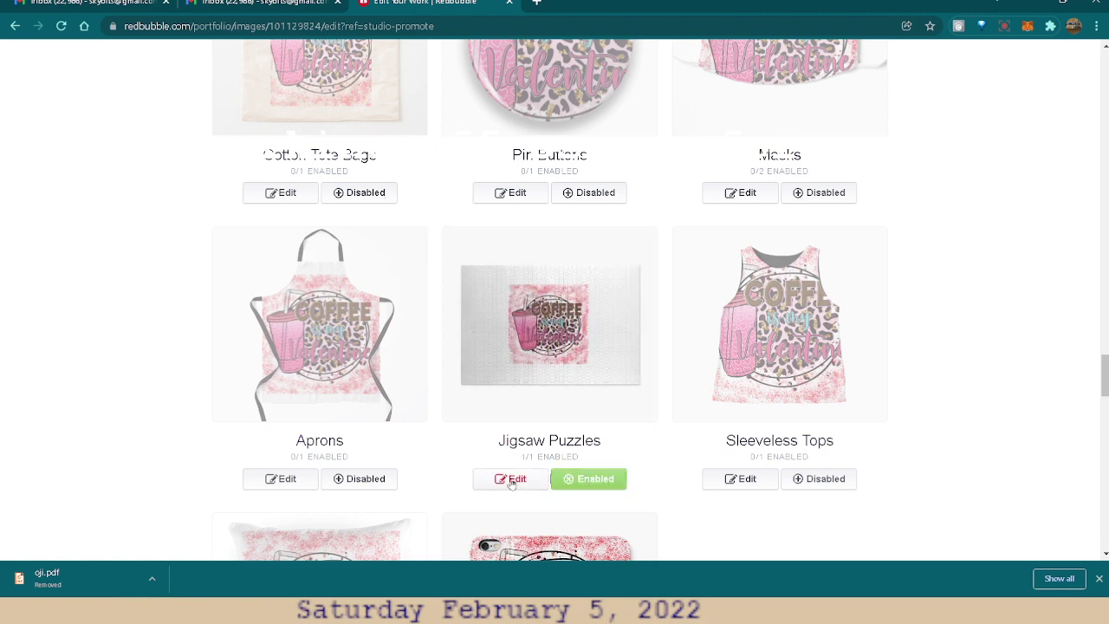
{"action": "left_click", "coordinate": [518, 482]}
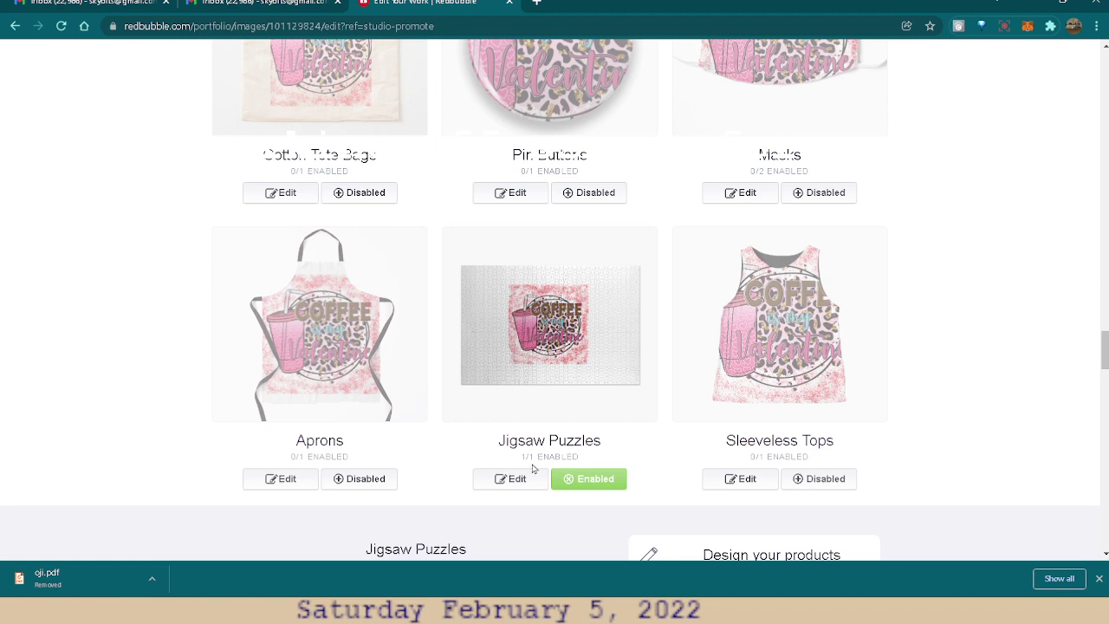
{"action": "scroll", "coordinate": [898, 441], "scroll_direction": "down", "scroll_amount": 2}
{"action": "scroll", "coordinate": [948, 434], "scroll_direction": "down", "scroll_amount": 2}
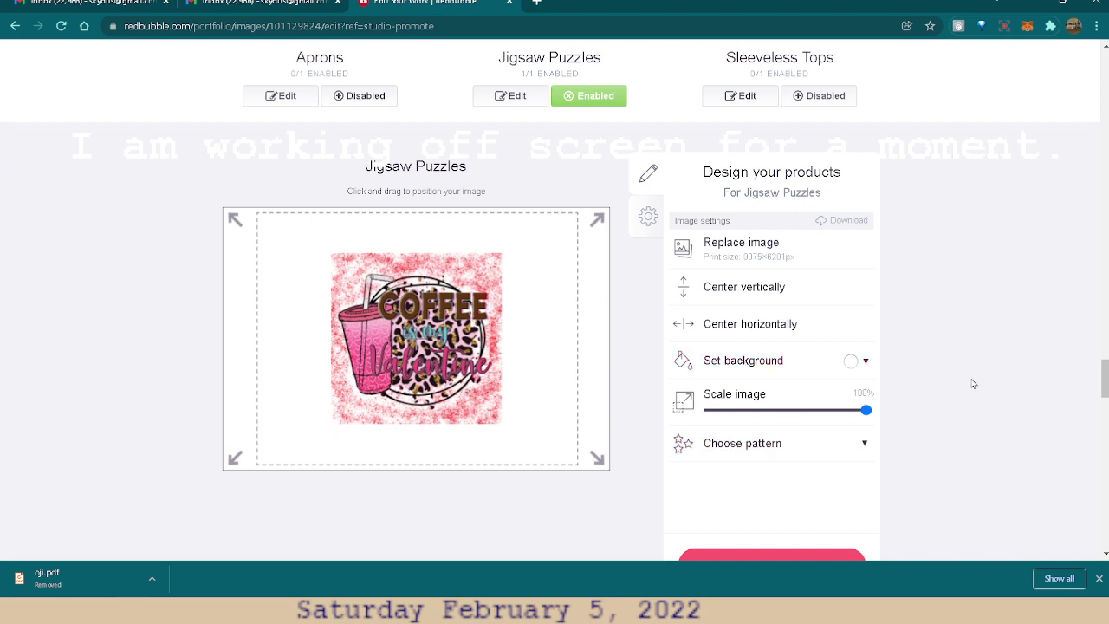
- Repeat the jigsaw puzzle artwork as an offset grid pattern, scale the image to 64%, and apply the changes
{"action": "left_click", "coordinate": [867, 362]}
{"action": "left_click", "coordinate": [1020, 331]}
{"action": "scroll", "coordinate": [971, 472], "scroll_direction": "down", "scroll_amount": 1}
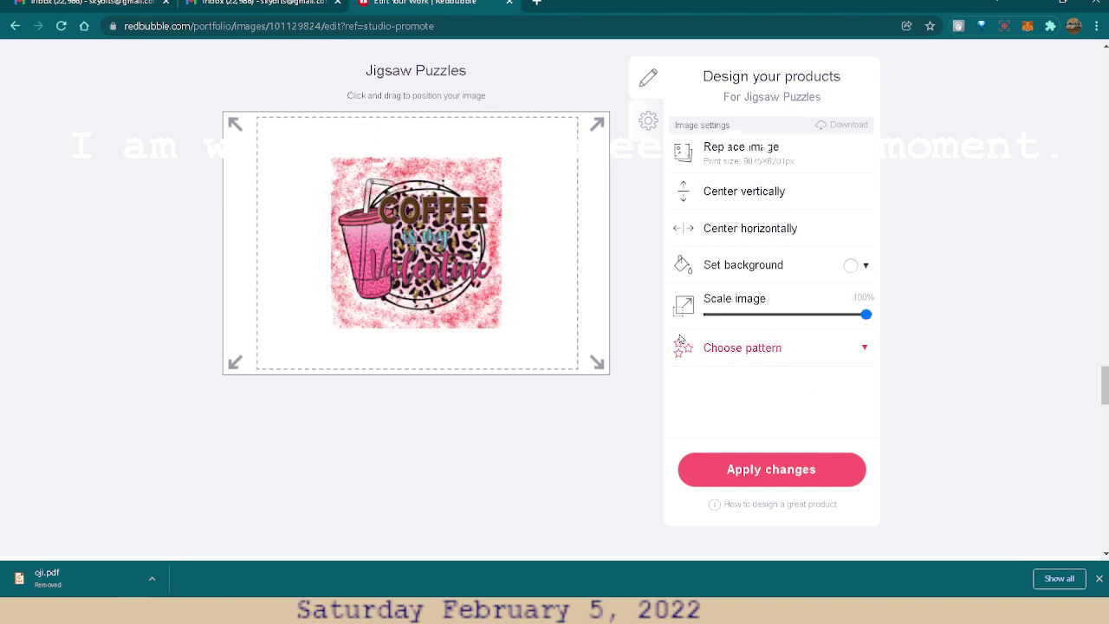
{"action": "left_click", "coordinate": [755, 351]}
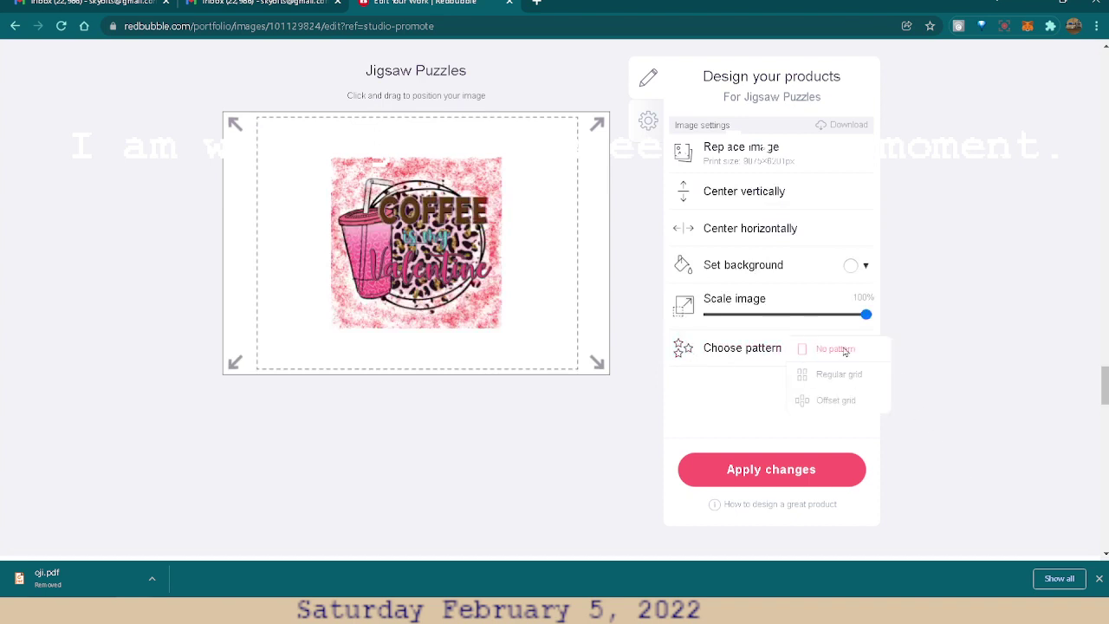
{"action": "left_click", "coordinate": [853, 376]}
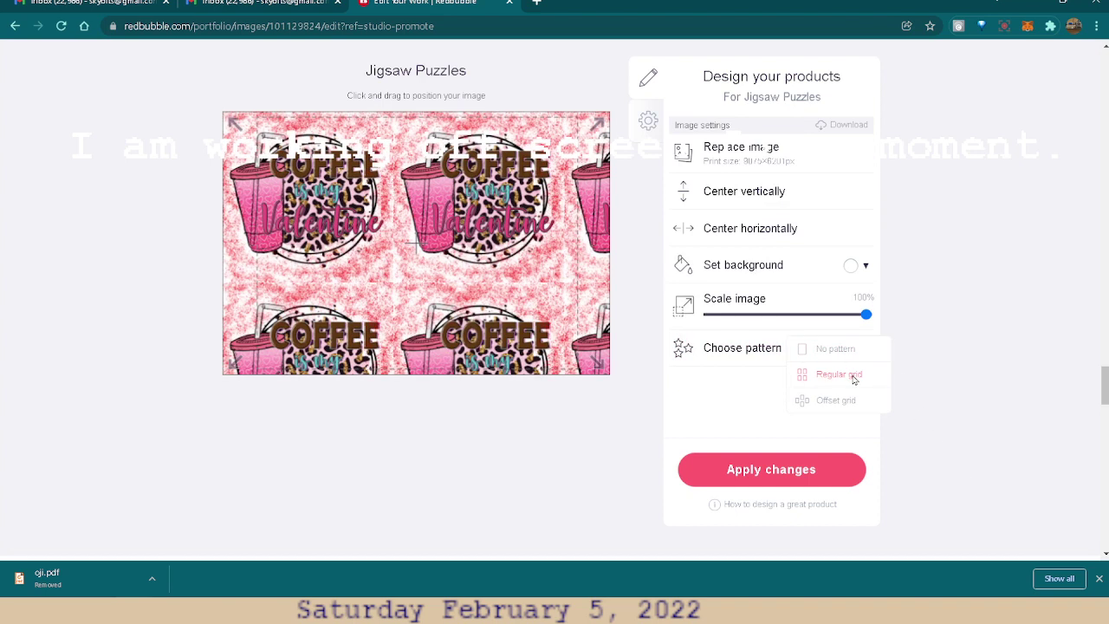
{"action": "left_click", "coordinate": [828, 404]}
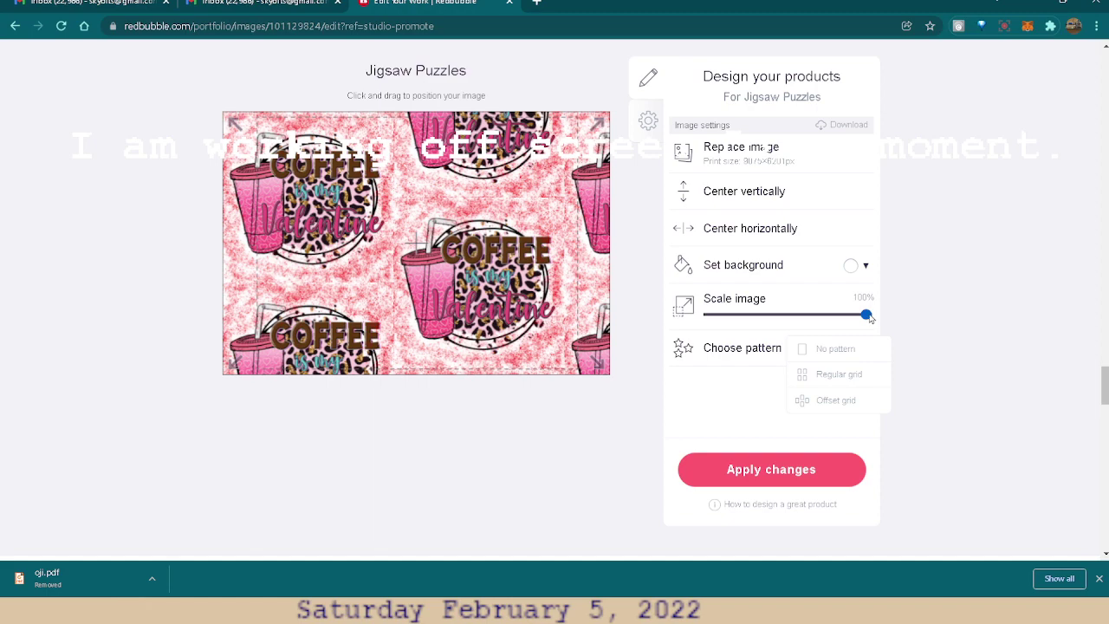
{"action": "left_click_drag", "start_coordinate": [866, 316], "coordinate": [812, 343]}
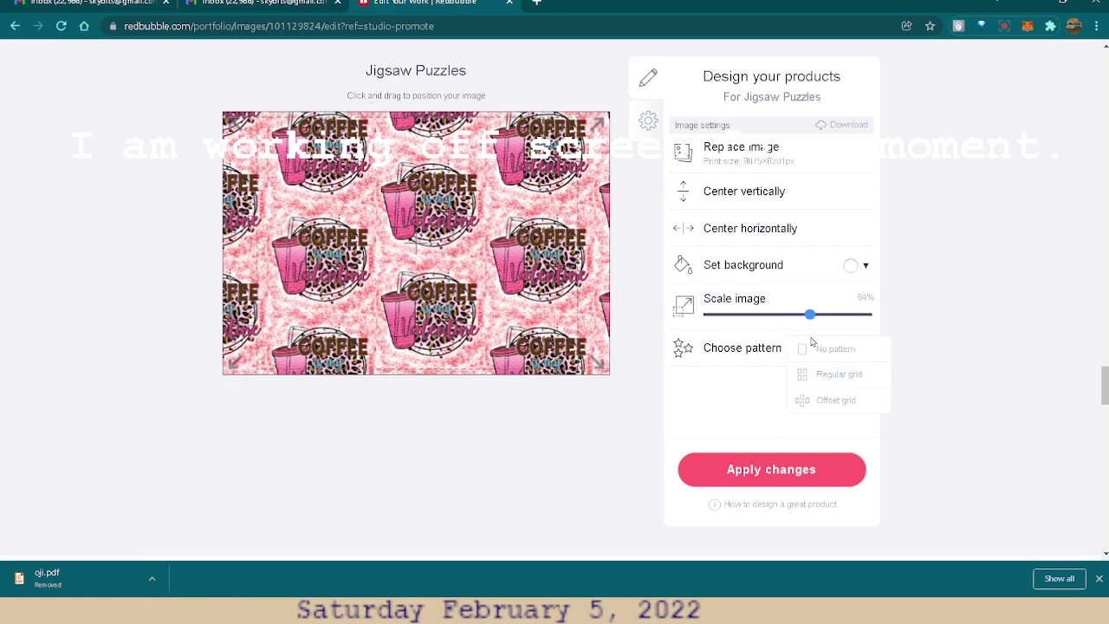
{"action": "left_click", "coordinate": [778, 471]}
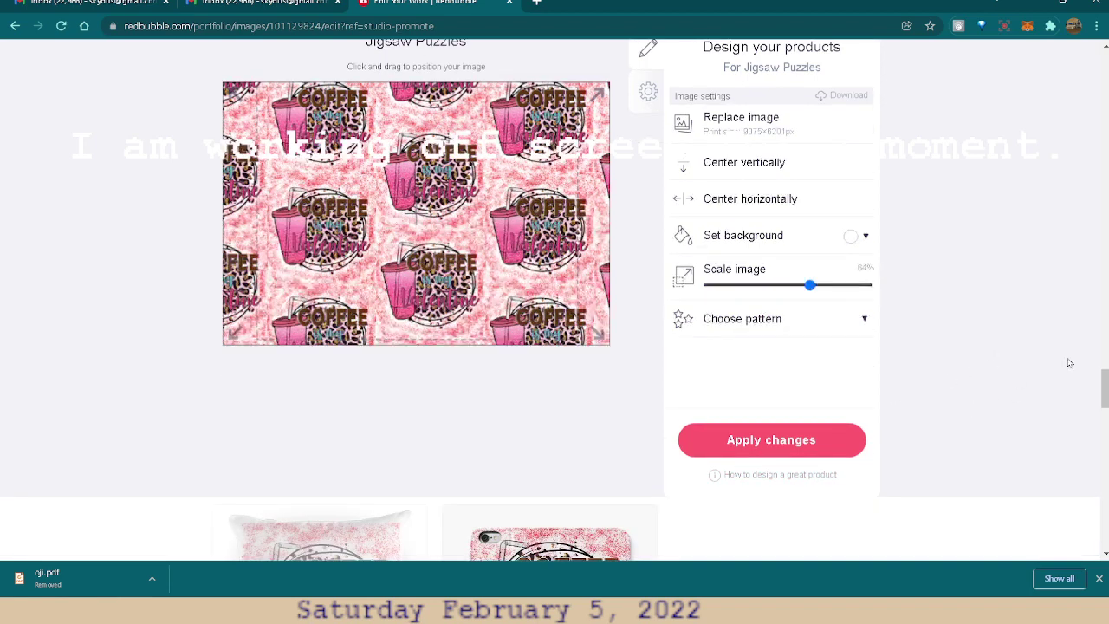
- Check the patterned Jigsaw Puzzles preview and disable that product
{"action": "scroll", "coordinate": [1069, 361], "scroll_direction": "down", "scroll_amount": 5}
{"action": "scroll", "coordinate": [1069, 362], "scroll_direction": "up", "scroll_amount": 2}
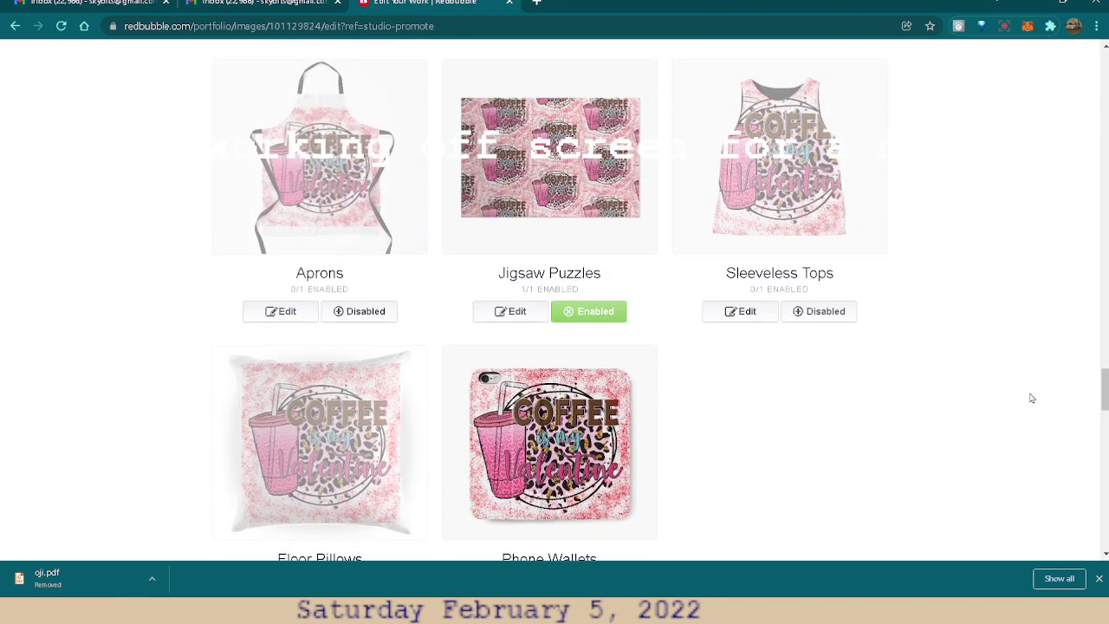
{"action": "left_click", "coordinate": [575, 312]}
{"action": "scroll", "coordinate": [934, 422], "scroll_direction": "up", "scroll_amount": 1}
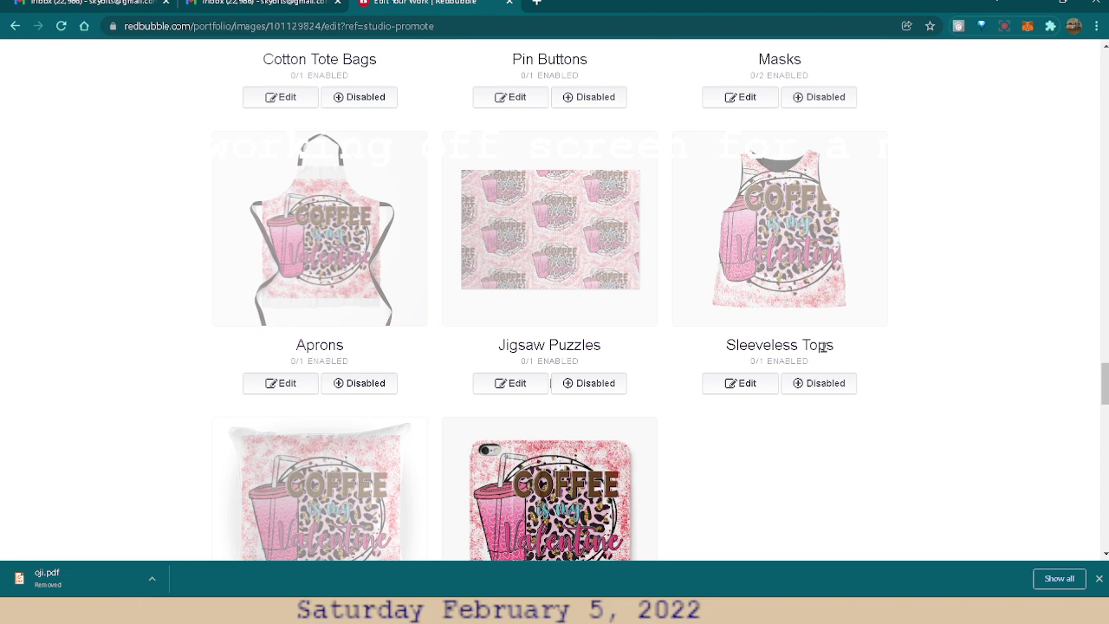
- Enable the Aprons product and open its design settings for editing
{"action": "left_click", "coordinate": [353, 387]}
{"action": "left_click", "coordinate": [285, 383]}
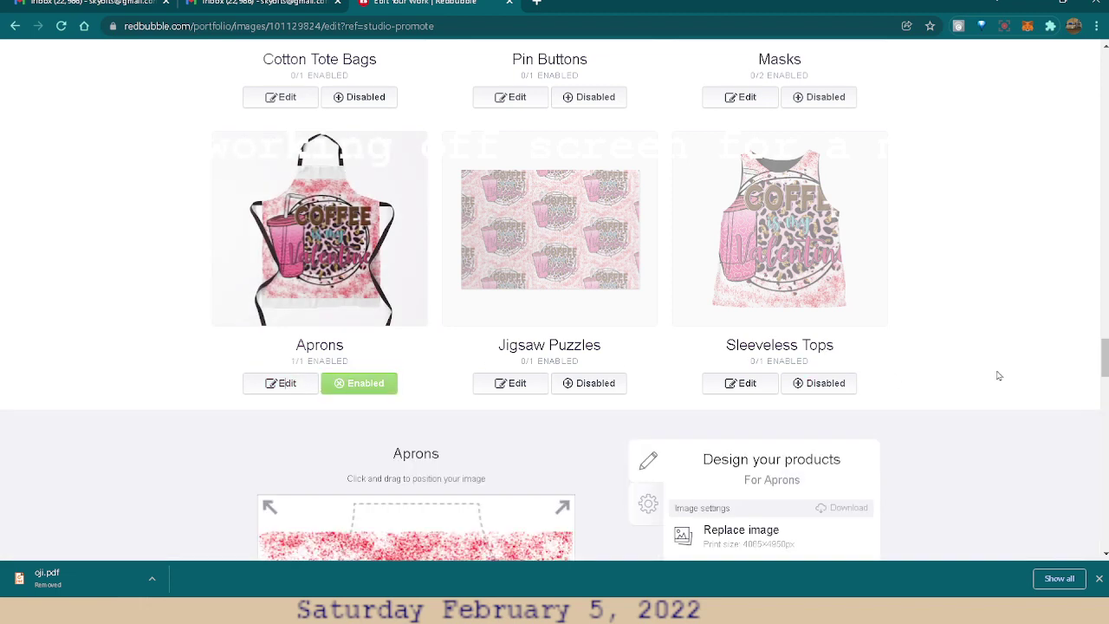
{"action": "scroll", "coordinate": [1040, 368], "scroll_direction": "down", "scroll_amount": 2}
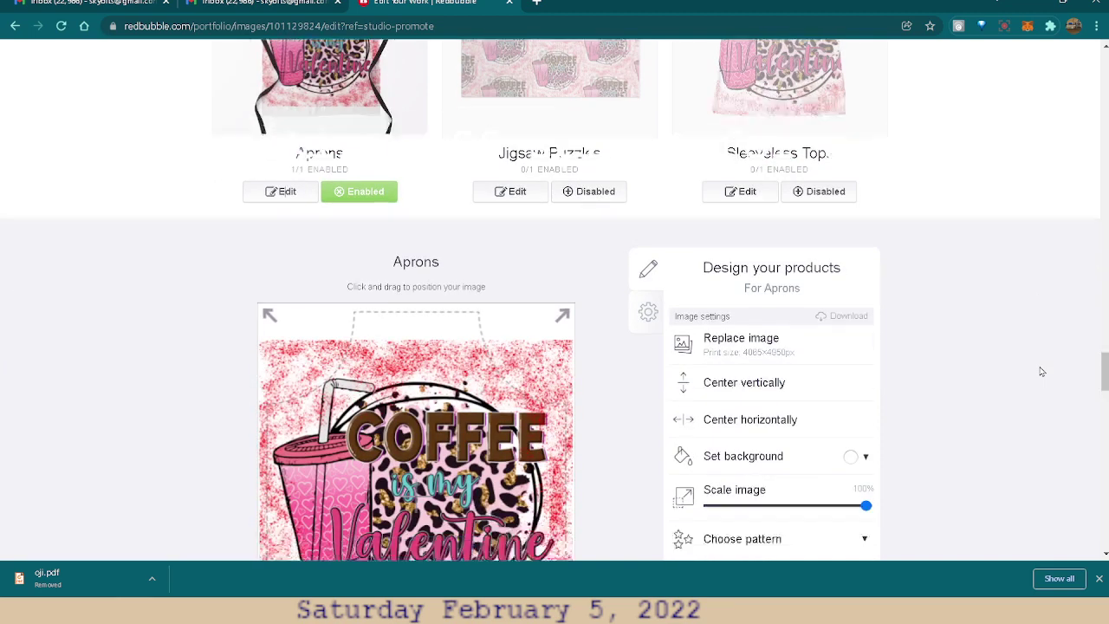
- Compare the Aprons product preview with the artwork's placement and coverage in its design editor
{"action": "scroll", "coordinate": [1042, 370], "scroll_direction": "down", "scroll_amount": 2}
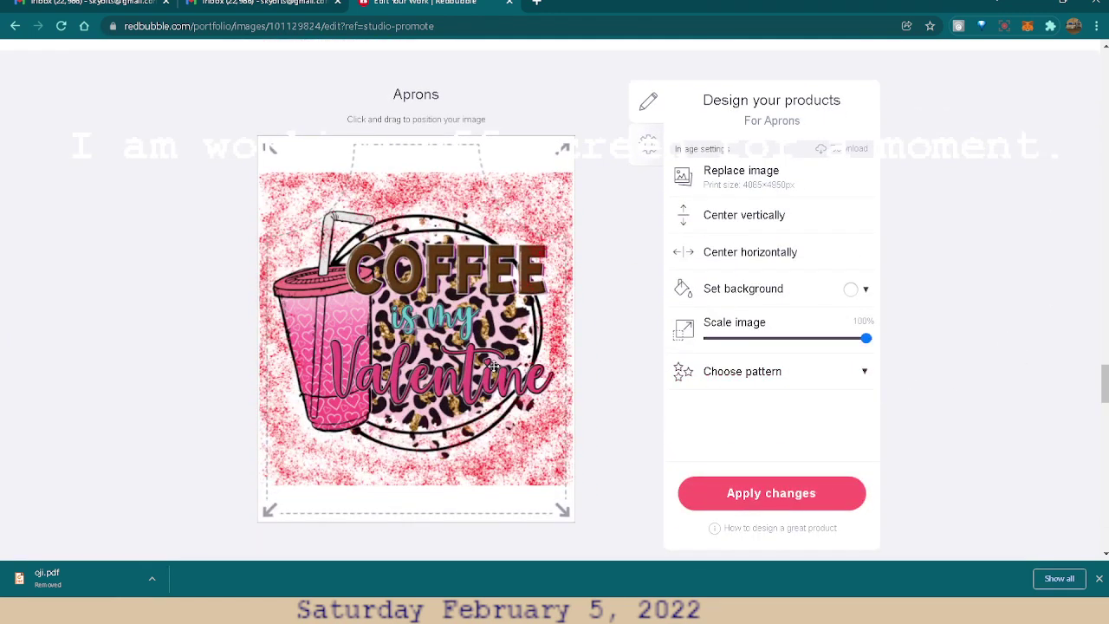
{"action": "scroll", "coordinate": [993, 320], "scroll_direction": "up", "scroll_amount": 1}
{"action": "scroll", "coordinate": [993, 319], "scroll_direction": "up", "scroll_amount": 2}
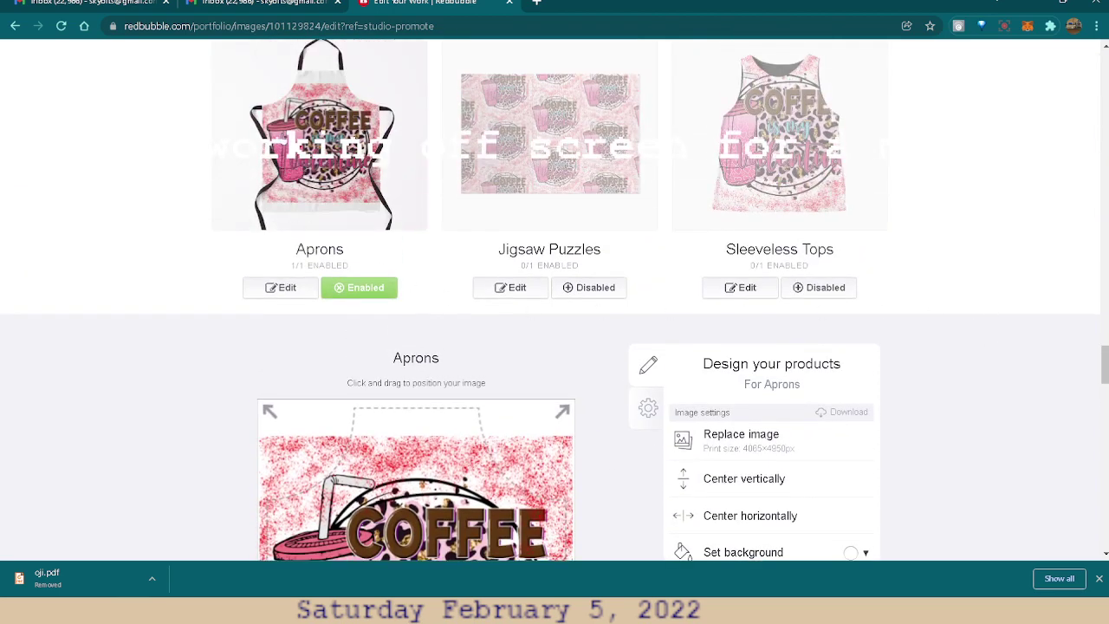
{"action": "scroll", "coordinate": [377, 127], "scroll_direction": "up", "scroll_amount": 1}
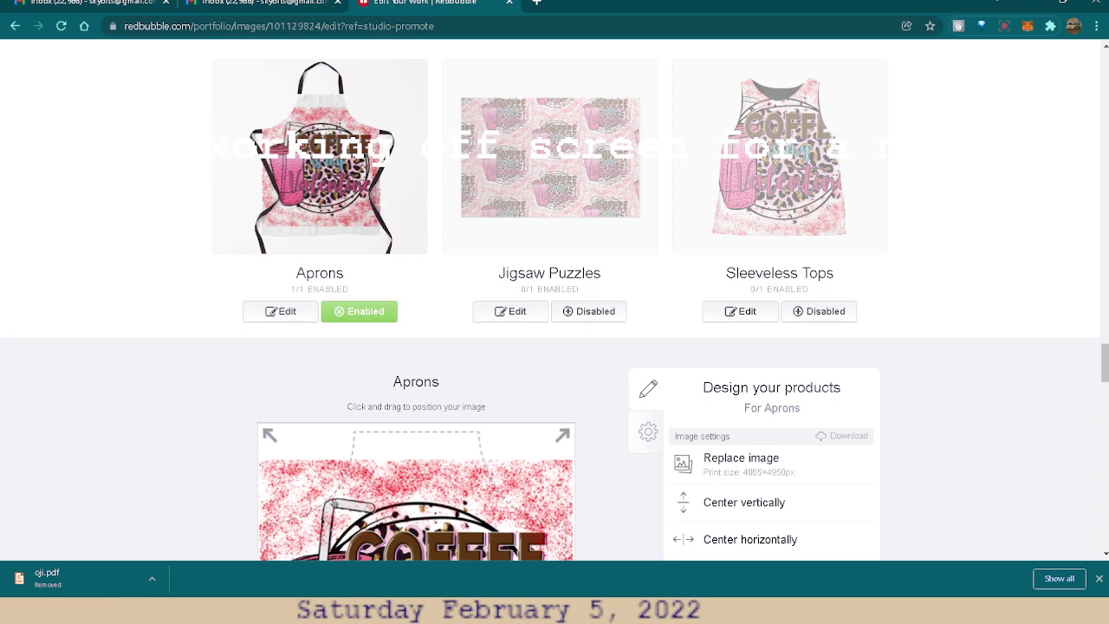
{"action": "scroll", "coordinate": [616, 482], "scroll_direction": "down", "scroll_amount": 1}
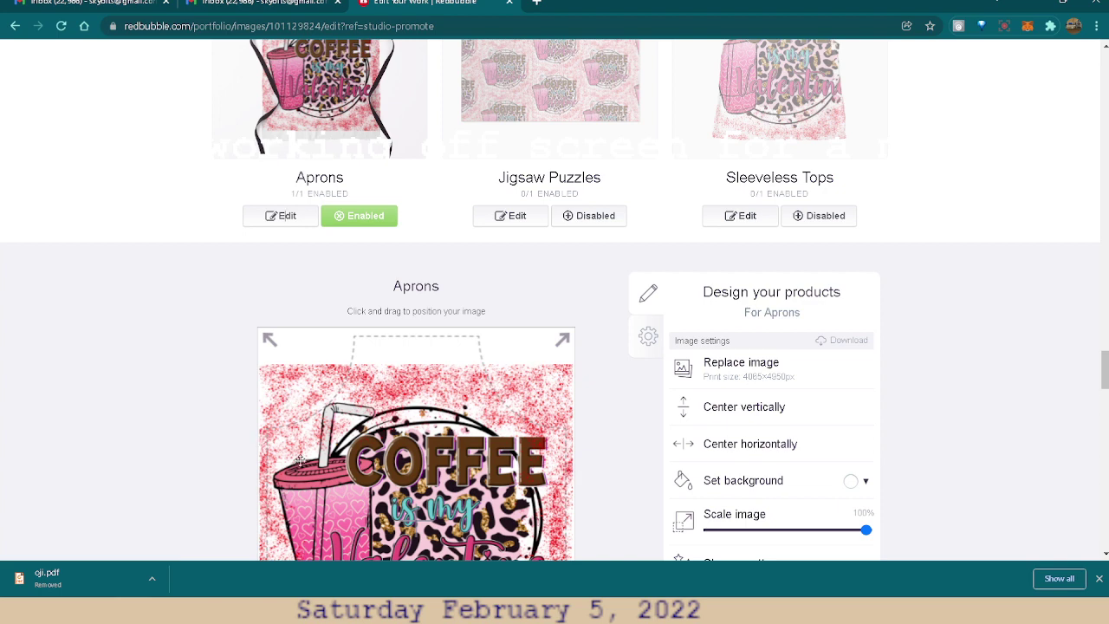
{"action": "scroll", "coordinate": [477, 275], "scroll_direction": "up", "scroll_amount": 1}
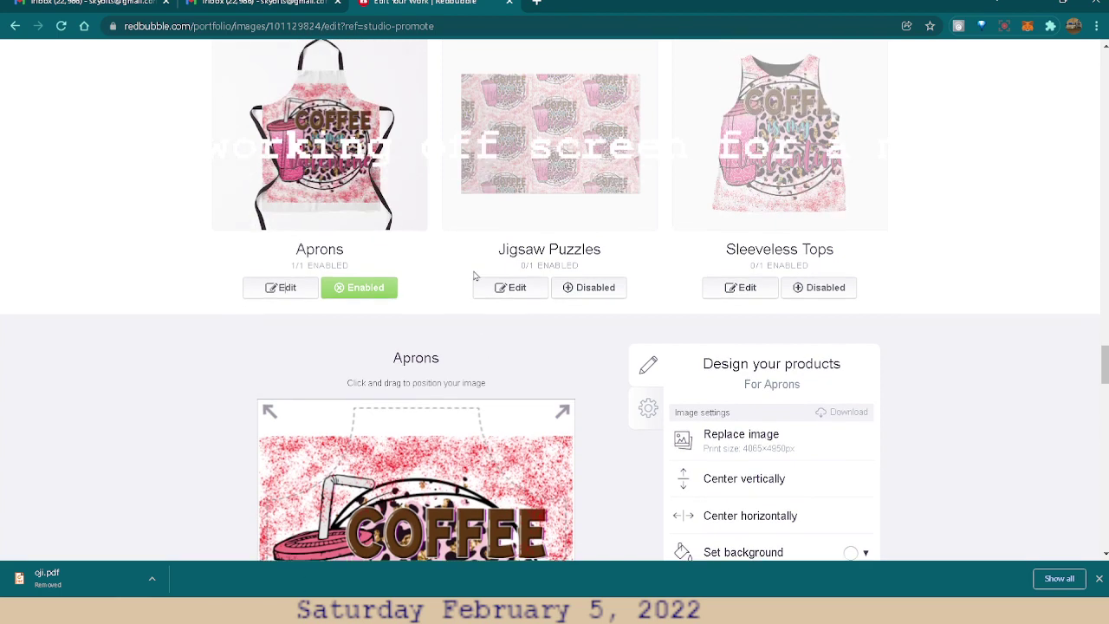
{"action": "scroll", "coordinate": [466, 454], "scroll_direction": "down", "scroll_amount": 1}
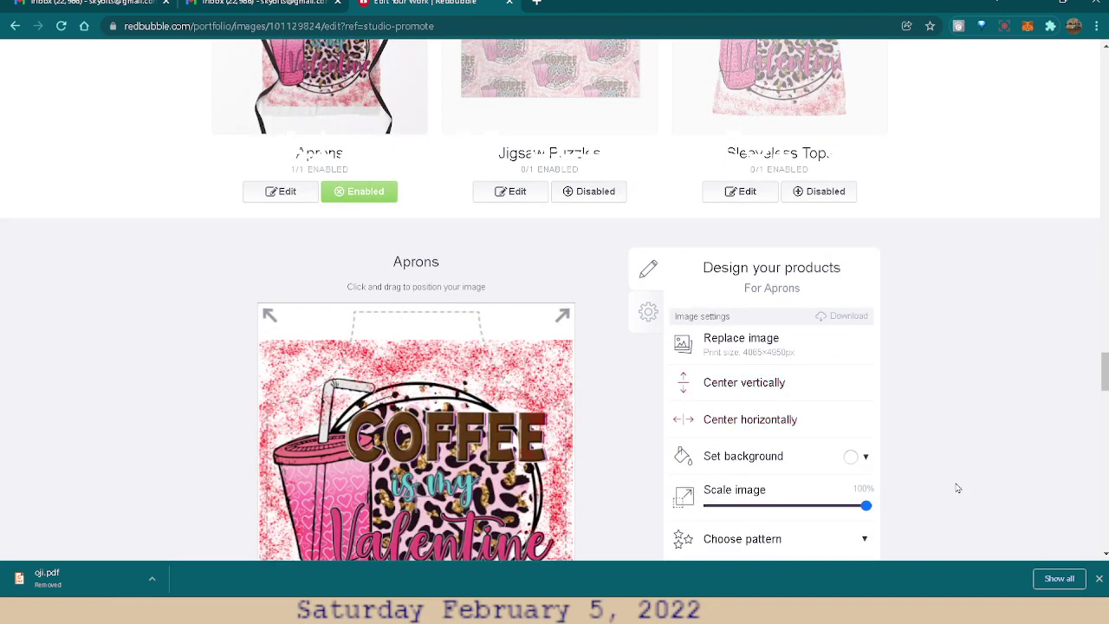
{"action": "scroll", "coordinate": [819, 492], "scroll_direction": "down", "scroll_amount": 1}
{"action": "scroll", "coordinate": [632, 518], "scroll_direction": "down", "scroll_amount": 1}
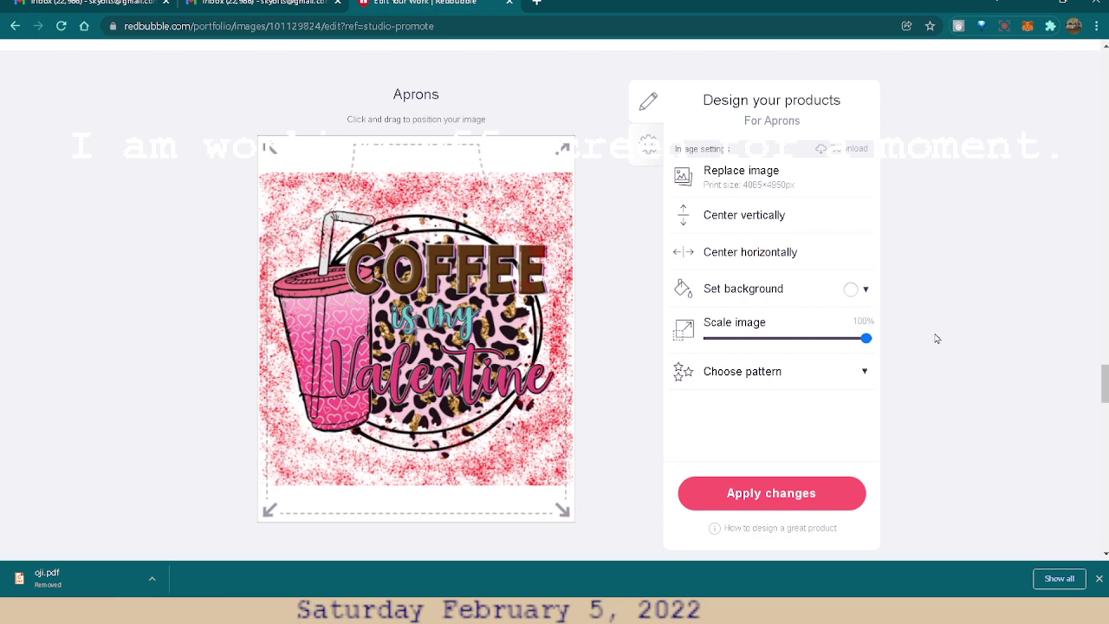
- Try several red shades as the Aprons background and settle on the very dark red #330f0f
{"action": "left_click", "coordinate": [866, 292]}
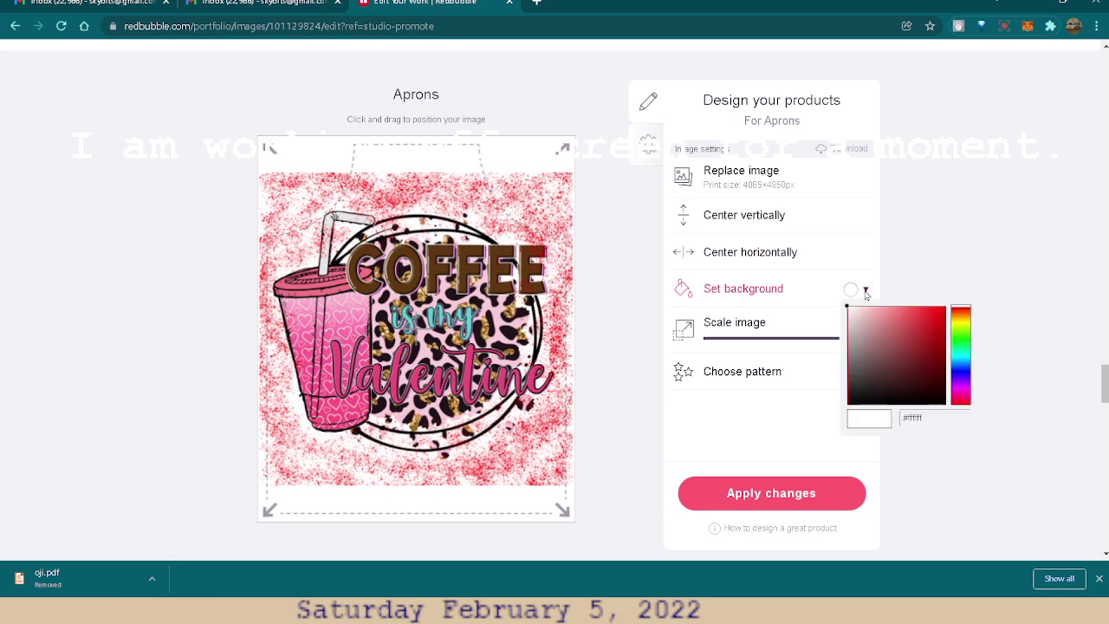
{"action": "left_click", "coordinate": [925, 323]}
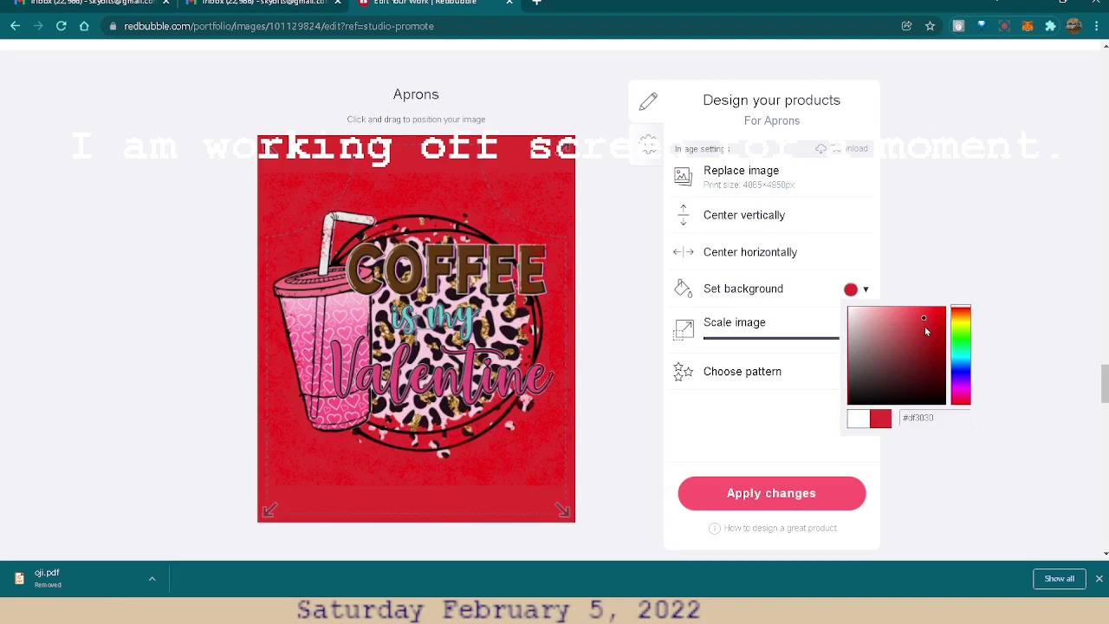
{"action": "left_click", "coordinate": [920, 334]}
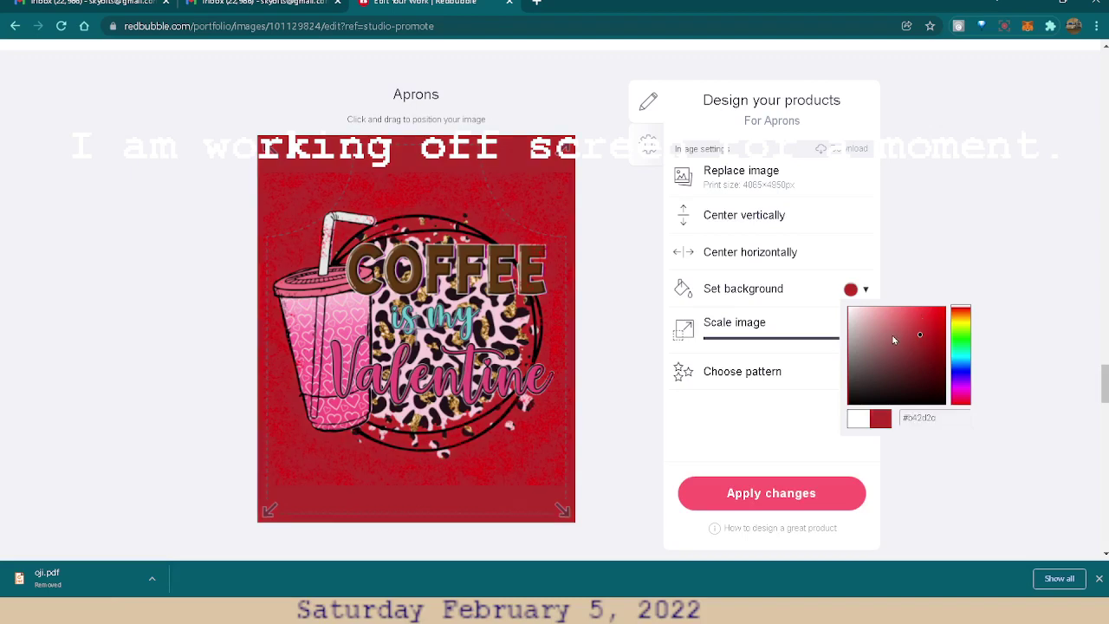
{"action": "left_click", "coordinate": [895, 329]}
{"action": "left_click", "coordinate": [930, 354]}
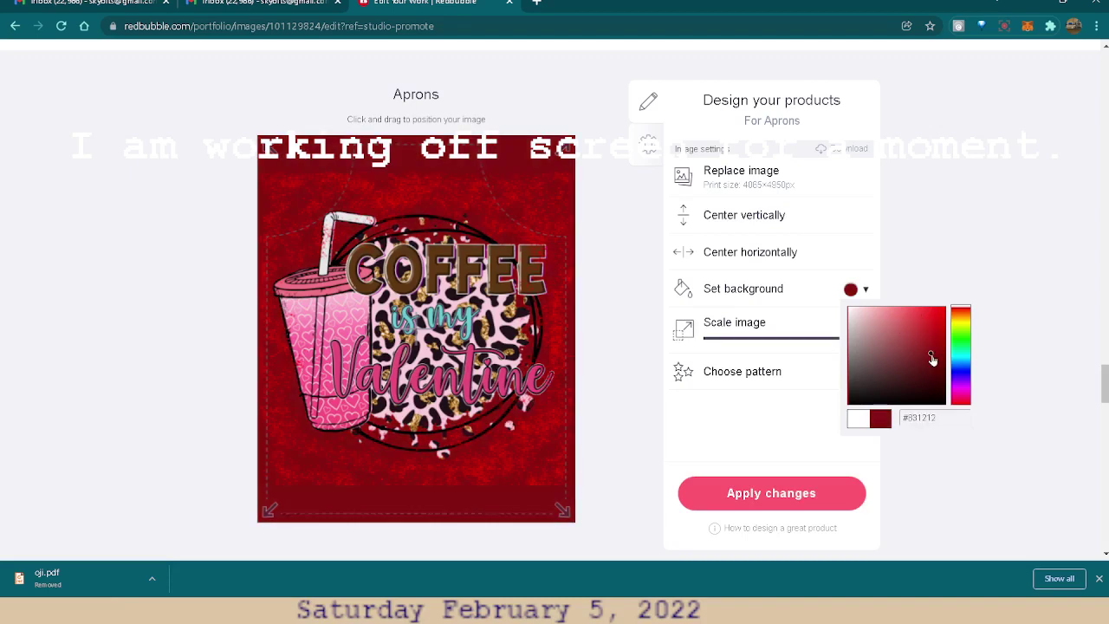
{"action": "left_click", "coordinate": [935, 330]}
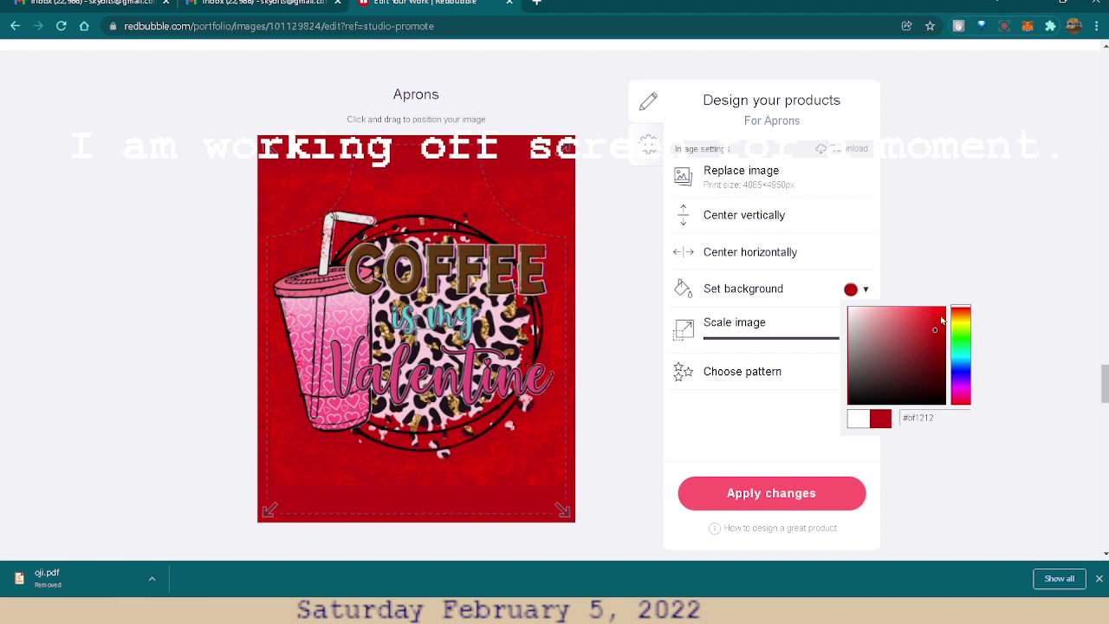
{"action": "left_click", "coordinate": [938, 314]}
{"action": "left_click", "coordinate": [935, 351]}
{"action": "left_click", "coordinate": [927, 368]}
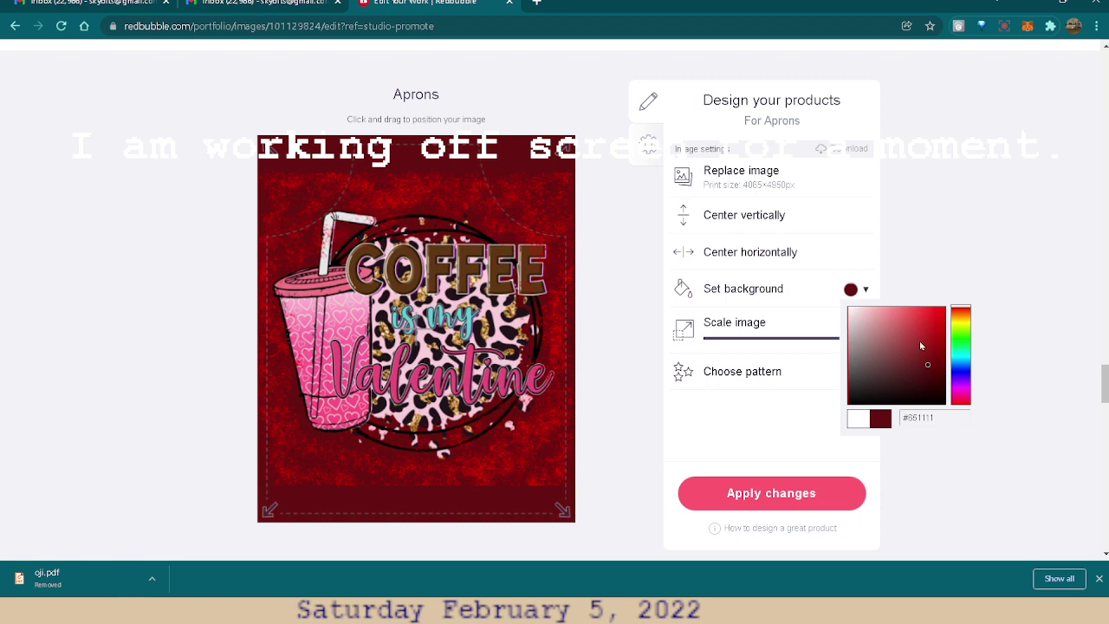
{"action": "left_click", "coordinate": [918, 331]}
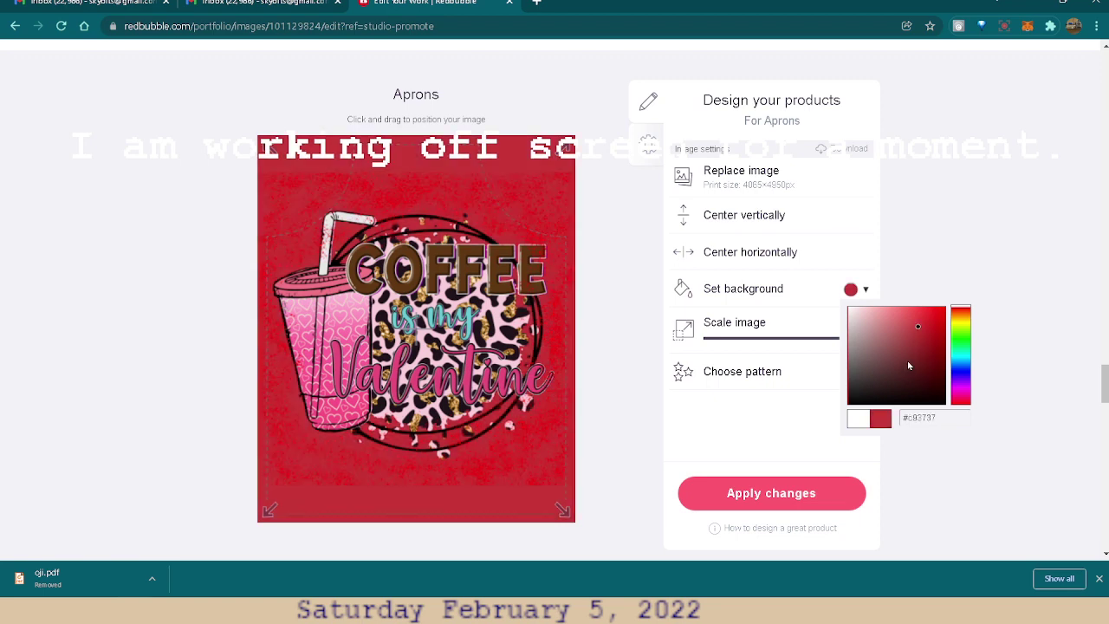
{"action": "left_click", "coordinate": [906, 357]}
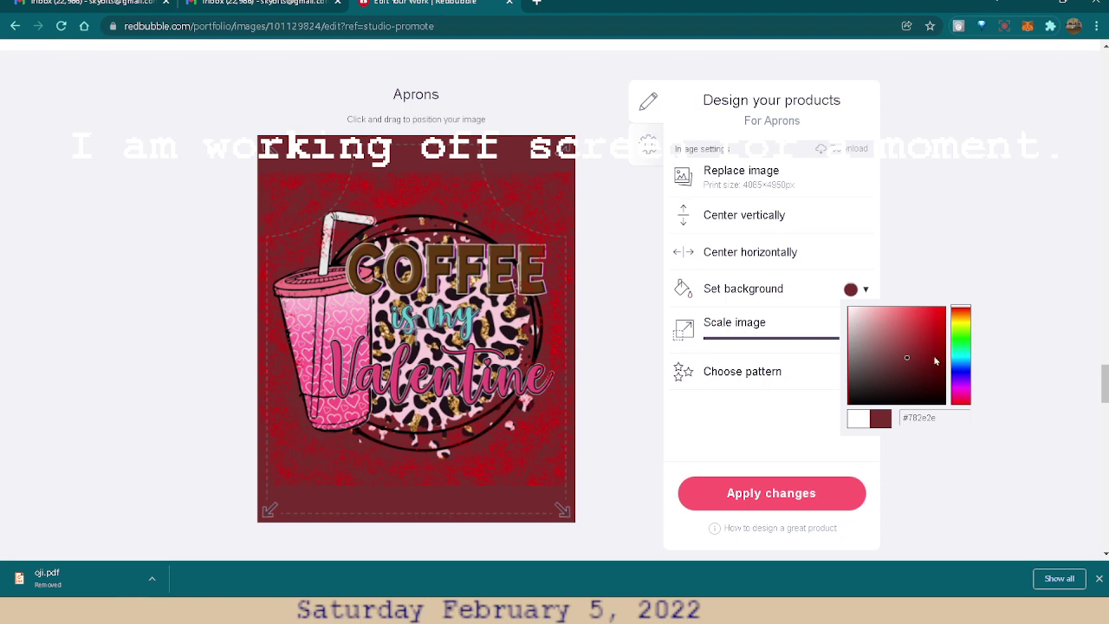
{"action": "left_click", "coordinate": [932, 355]}
{"action": "left_click", "coordinate": [915, 387]}
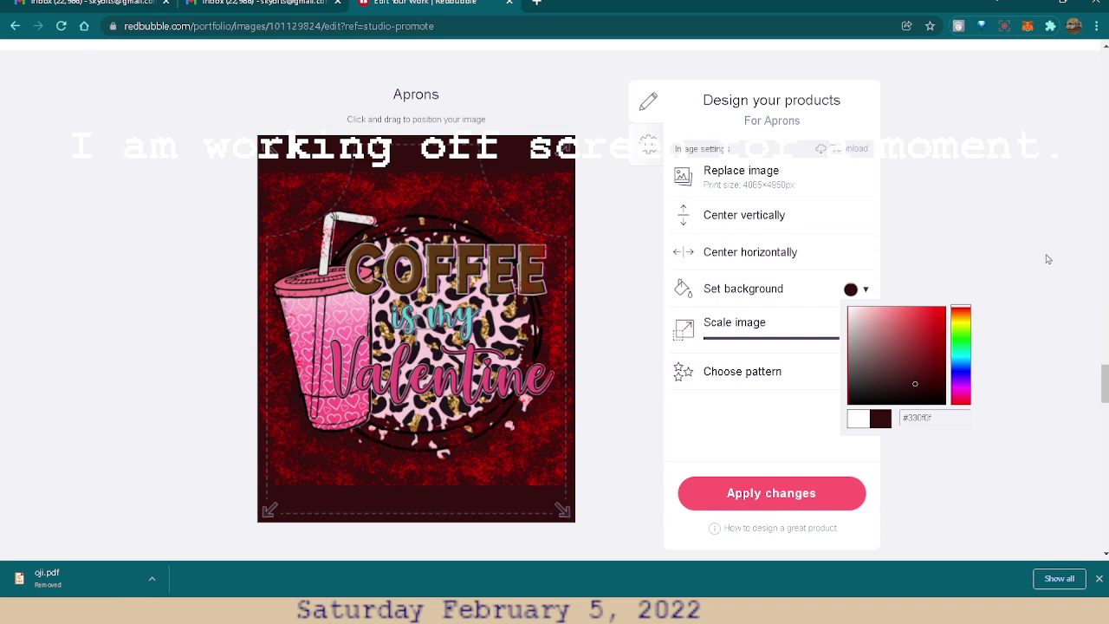
- Check the Aprons preview with the dark red background and apply the design changes
{"action": "scroll", "coordinate": [1047, 259], "scroll_direction": "up", "scroll_amount": 3}
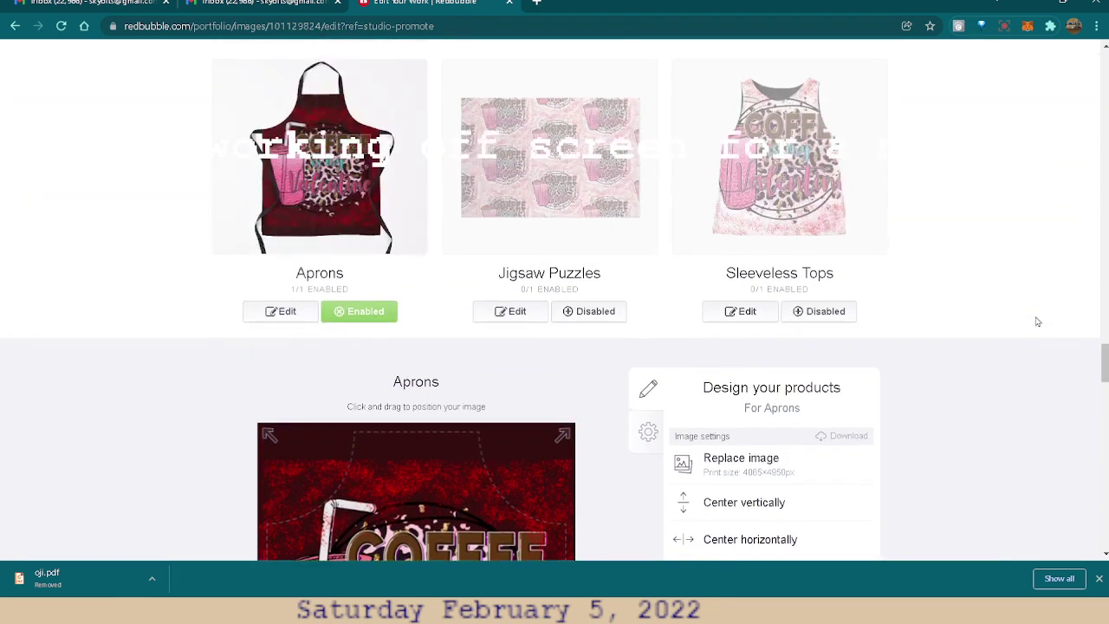
{"action": "scroll", "coordinate": [1035, 332], "scroll_direction": "down", "scroll_amount": 3}
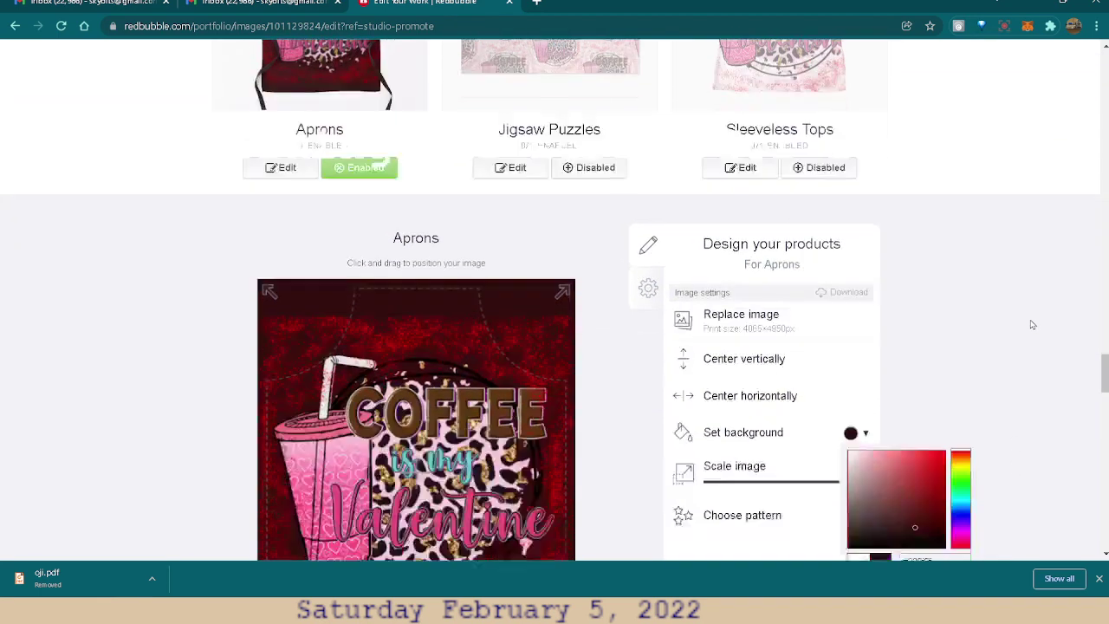
{"action": "scroll", "coordinate": [1035, 314], "scroll_direction": "down", "scroll_amount": 2}
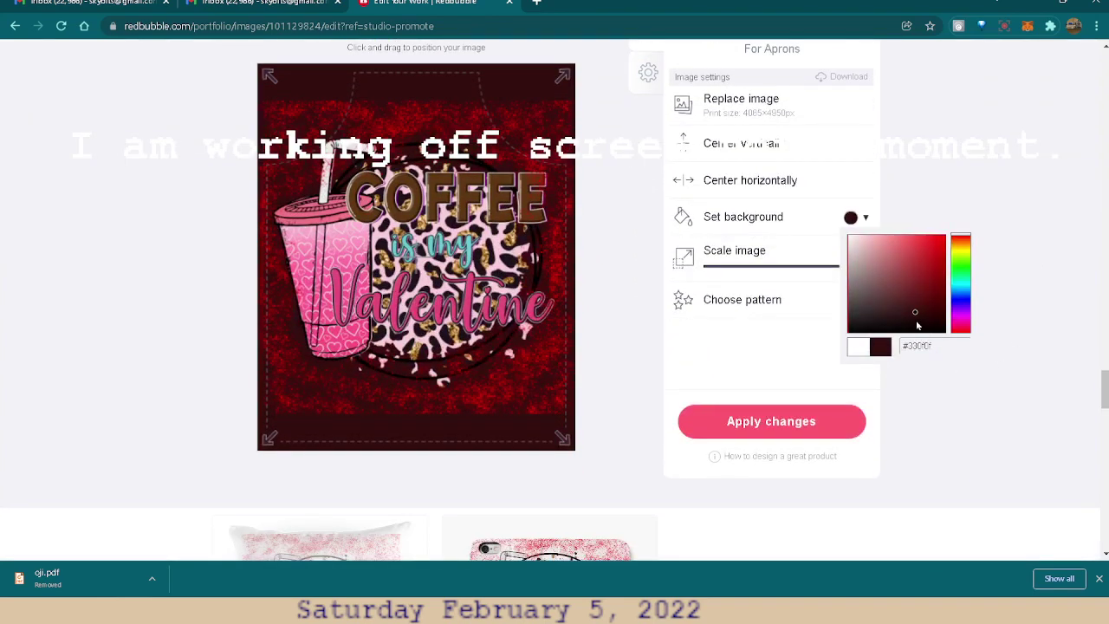
{"action": "left_click", "coordinate": [751, 421]}
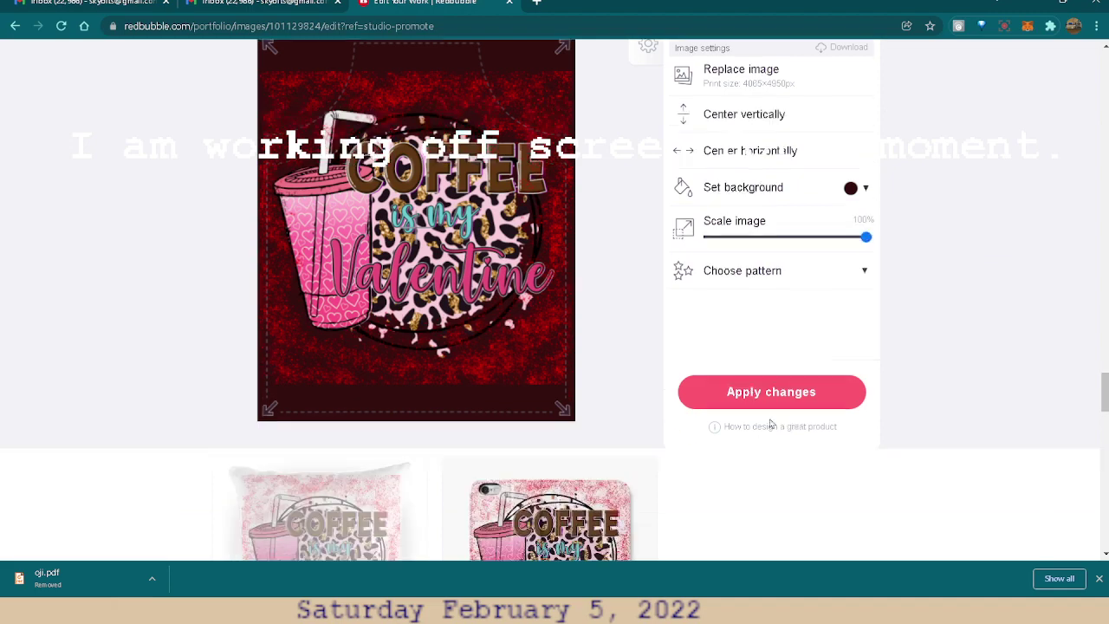
{"action": "scroll", "coordinate": [1031, 389], "scroll_direction": "up", "scroll_amount": 3}
{"action": "scroll", "coordinate": [1031, 386], "scroll_direction": "up", "scroll_amount": 4}
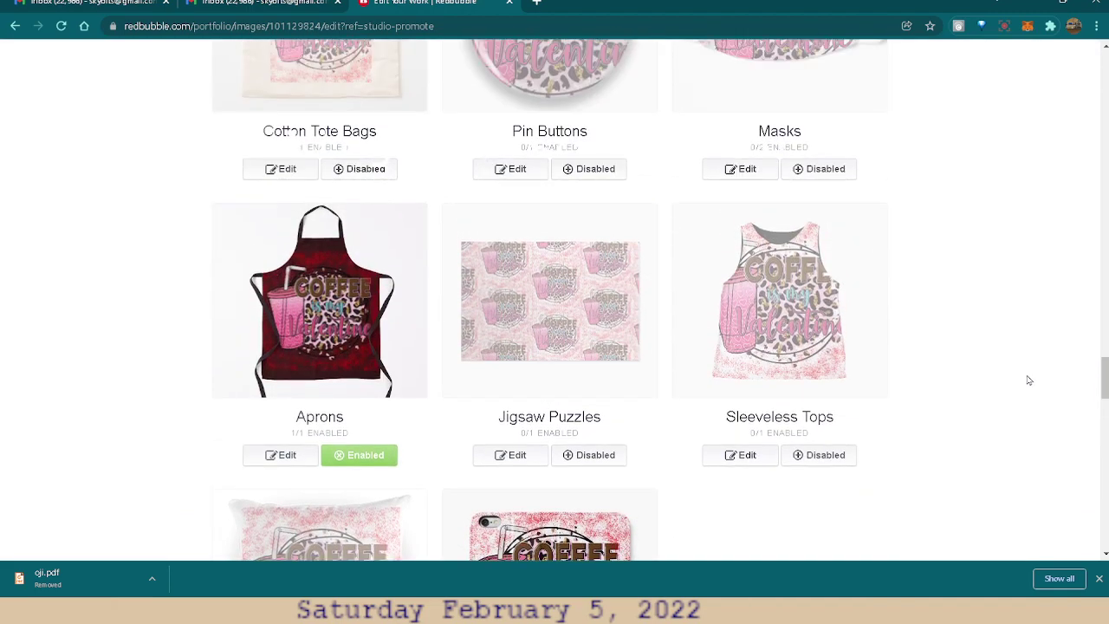
- Review the remaining products below Aprons and disable Phone Wallets
{"action": "scroll", "coordinate": [1028, 380], "scroll_direction": "down", "scroll_amount": 1}
{"action": "scroll", "coordinate": [1028, 381], "scroll_direction": "down", "scroll_amount": 2}
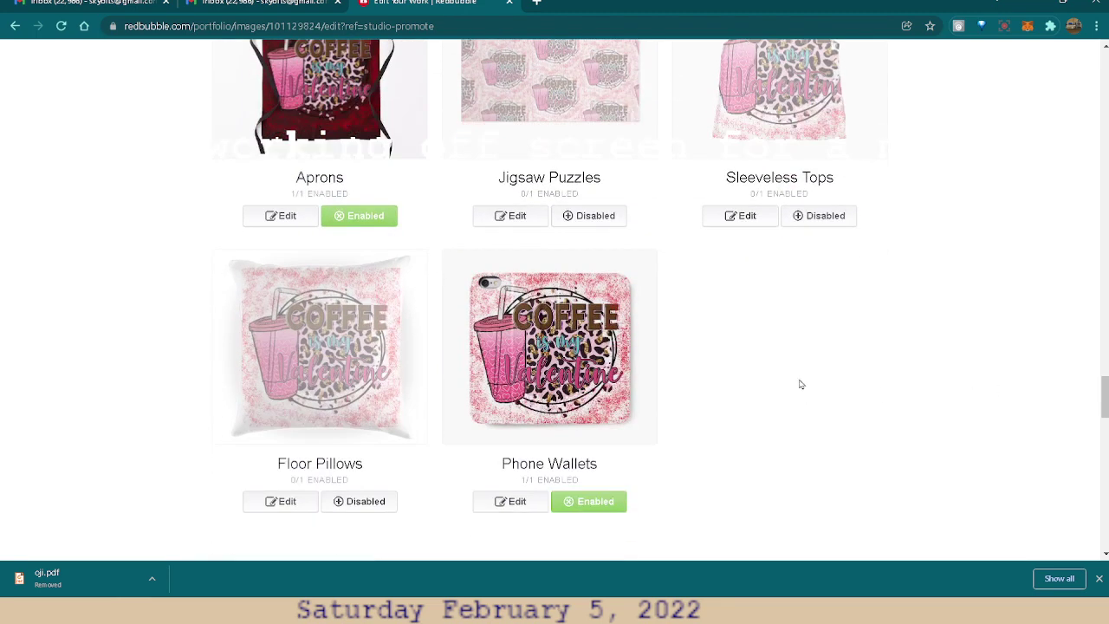
{"action": "scroll", "coordinate": [758, 374], "scroll_direction": "up", "scroll_amount": 1}
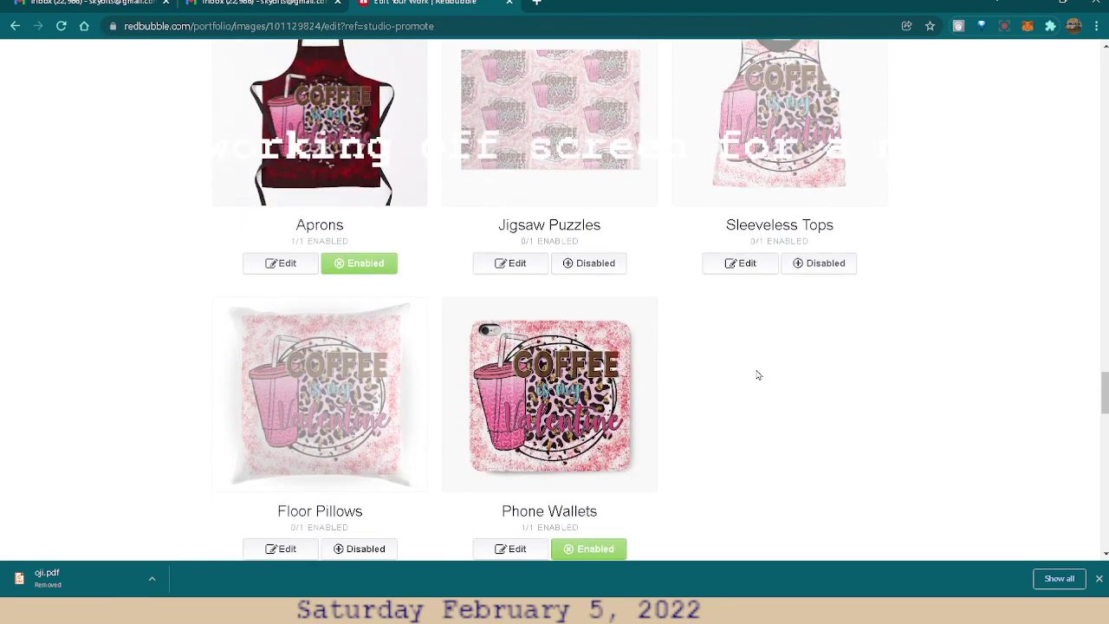
{"action": "scroll", "coordinate": [866, 381], "scroll_direction": "up", "scroll_amount": 2}
{"action": "scroll", "coordinate": [753, 437], "scroll_direction": "down", "scroll_amount": 2}
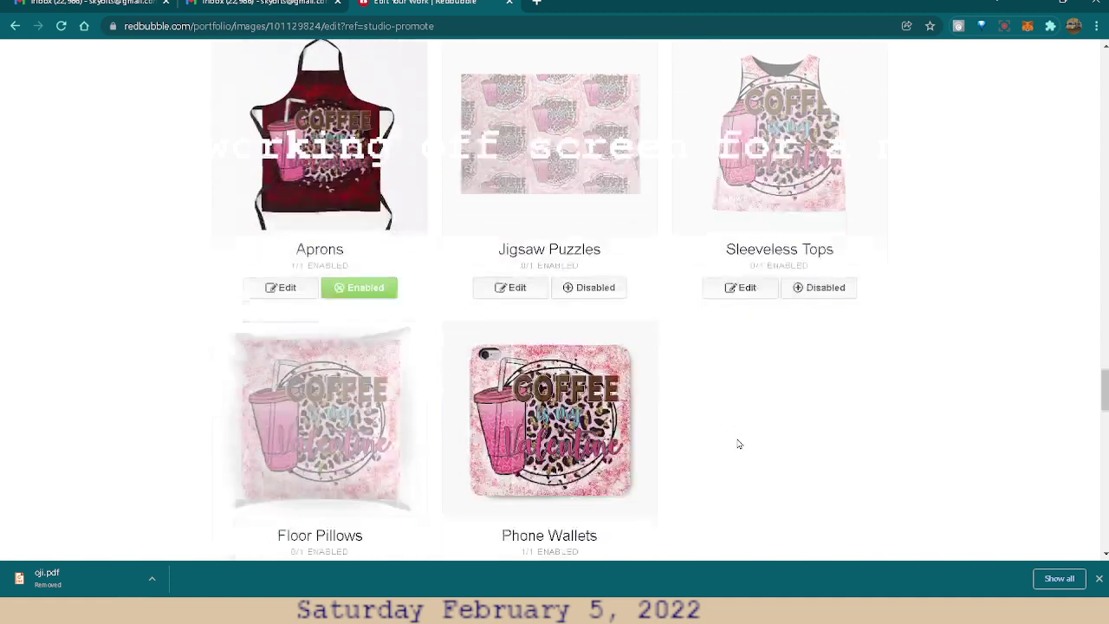
{"action": "scroll", "coordinate": [735, 389], "scroll_direction": "down", "scroll_amount": 1}
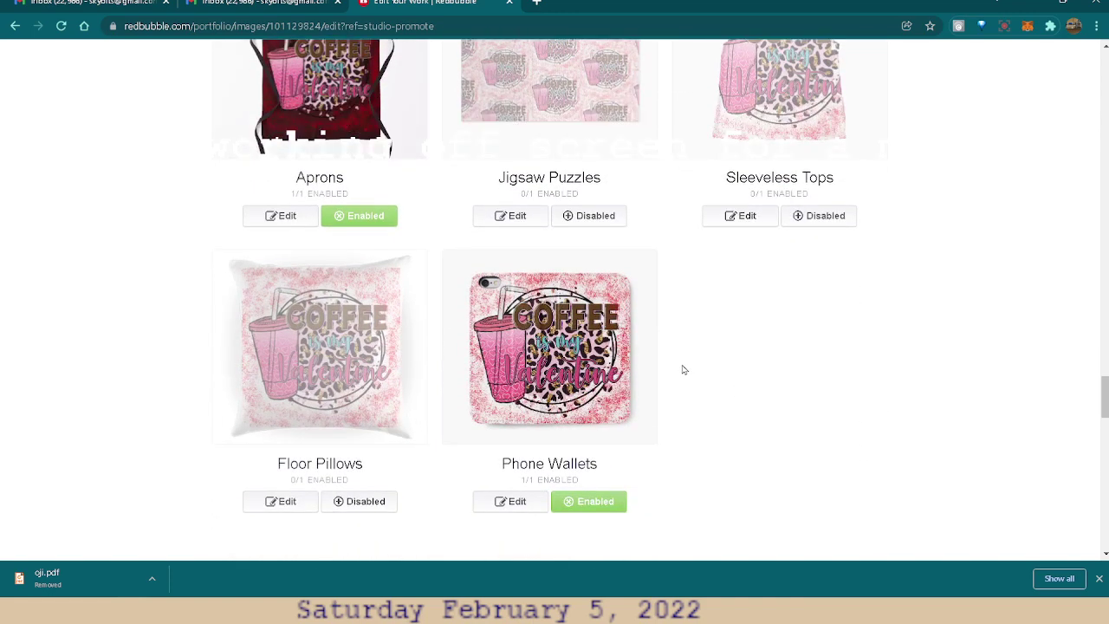
{"action": "left_click", "coordinate": [564, 502]}
- Look back over the product previews from Phone Wallets up to the Spiral Notebooks, Hardcover Journals and Clocks row
{"action": "scroll", "coordinate": [947, 349], "scroll_direction": "up", "scroll_amount": 1}
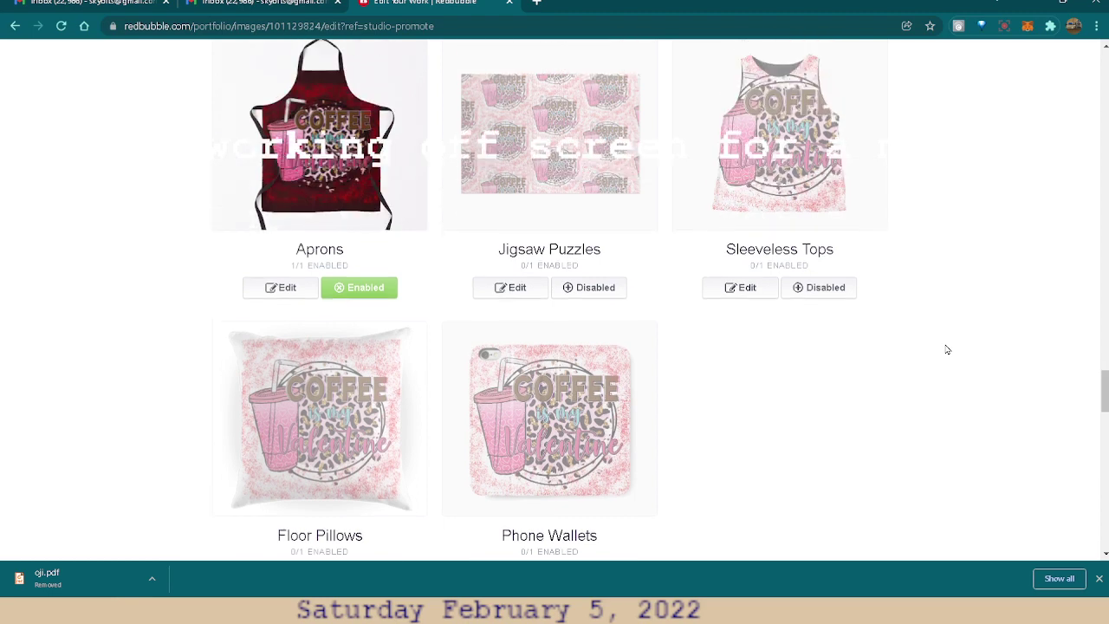
{"action": "scroll", "coordinate": [946, 349], "scroll_direction": "up", "scroll_amount": 1}
{"action": "scroll", "coordinate": [871, 463], "scroll_direction": "down", "scroll_amount": 2}
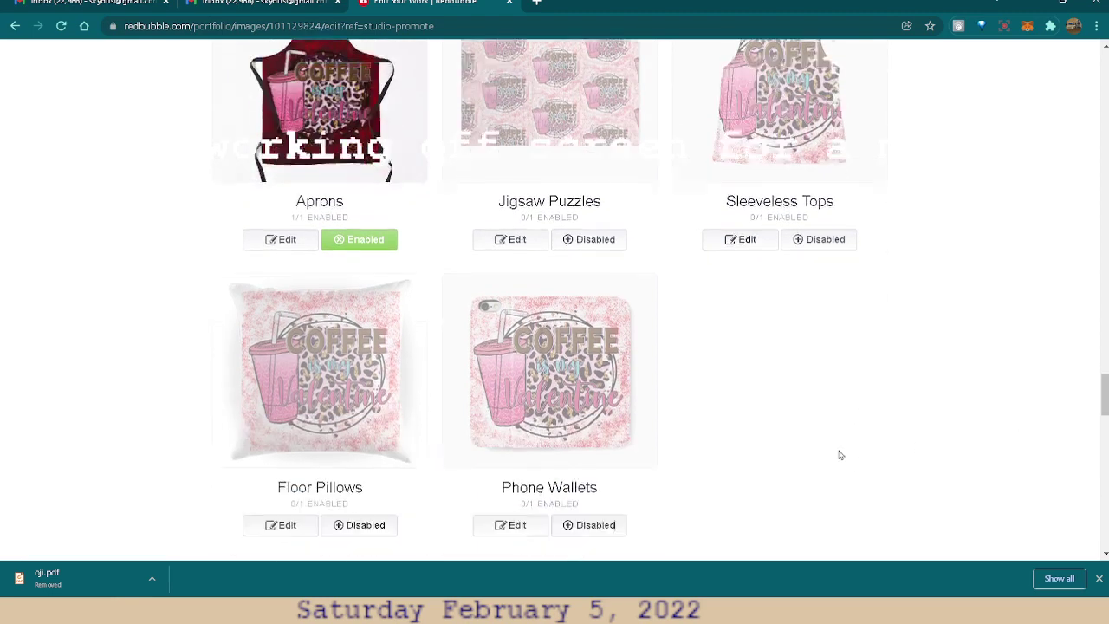
{"action": "scroll", "coordinate": [881, 381], "scroll_direction": "up", "scroll_amount": 1}
{"action": "scroll", "coordinate": [881, 378], "scroll_direction": "up", "scroll_amount": 5}
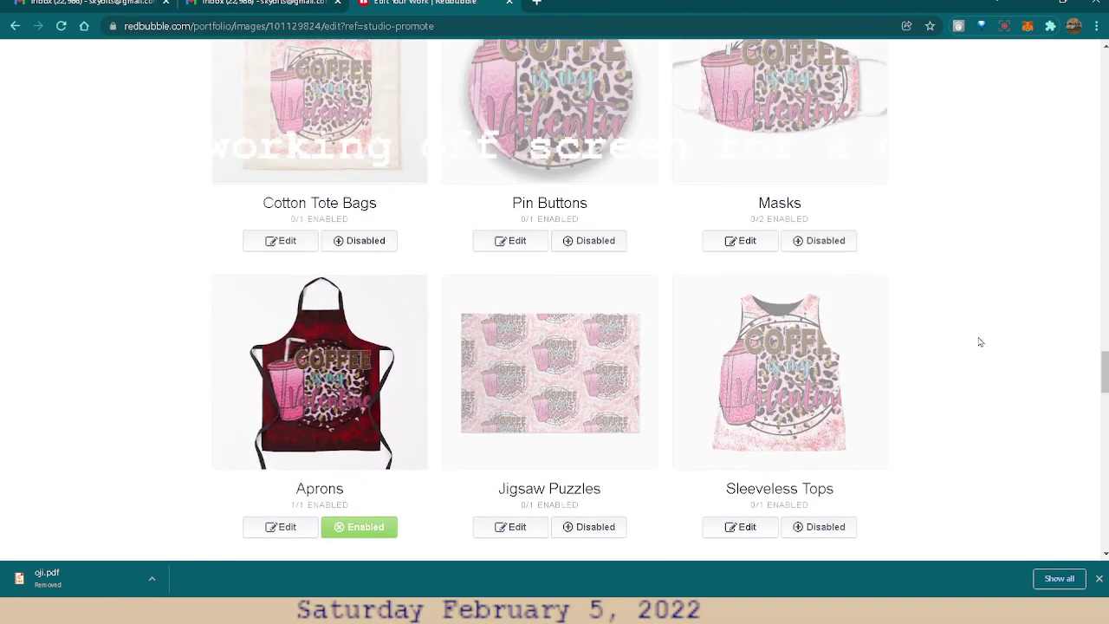
{"action": "scroll", "coordinate": [980, 322], "scroll_direction": "up", "scroll_amount": 3}
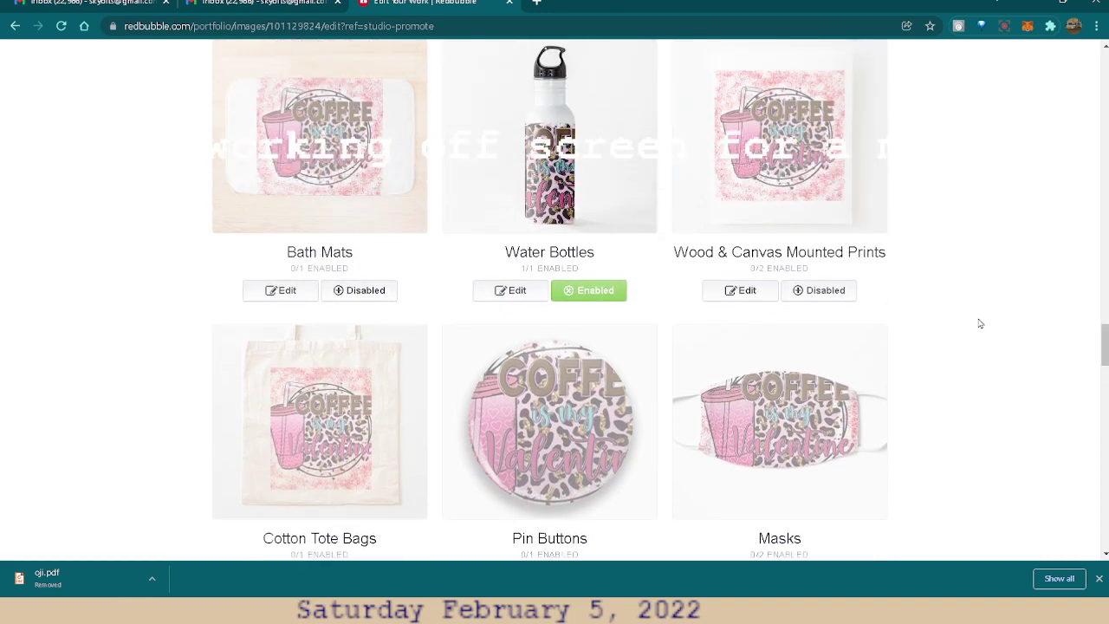
{"action": "scroll", "coordinate": [980, 323], "scroll_direction": "up", "scroll_amount": 3}
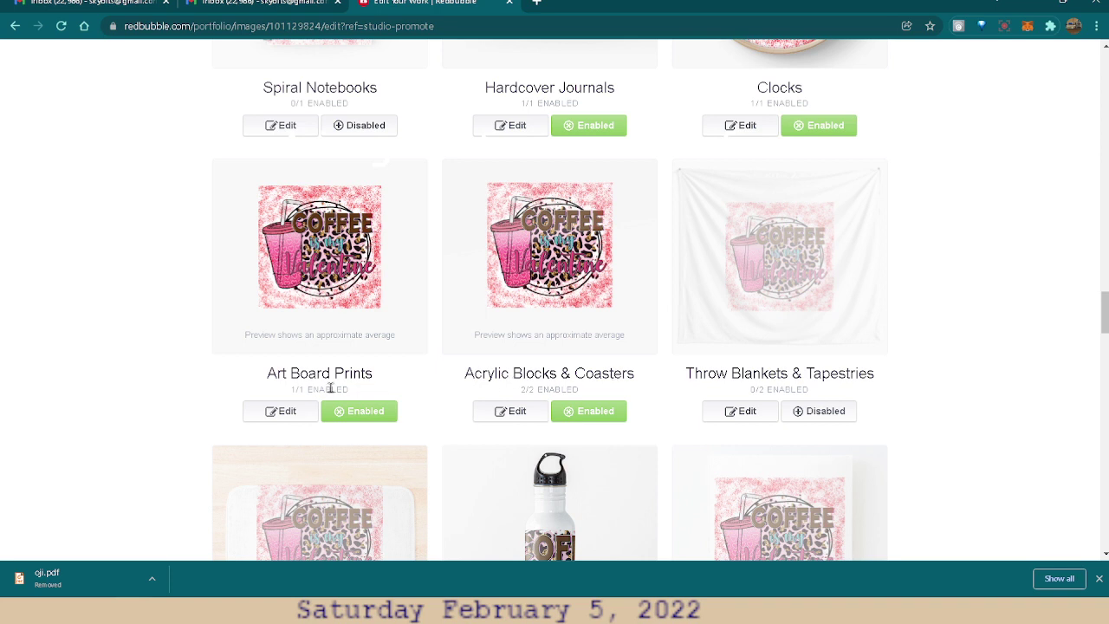
{"action": "scroll", "coordinate": [923, 338], "scroll_direction": "up", "scroll_amount": 1}
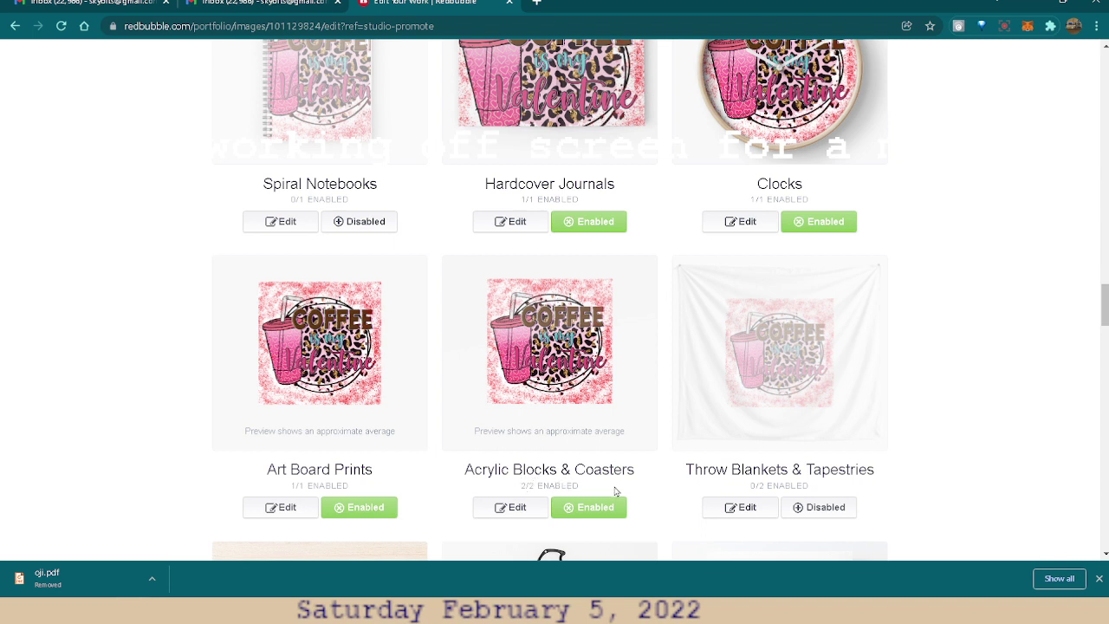
{"action": "scroll", "coordinate": [1065, 347], "scroll_direction": "up", "scroll_amount": 1}
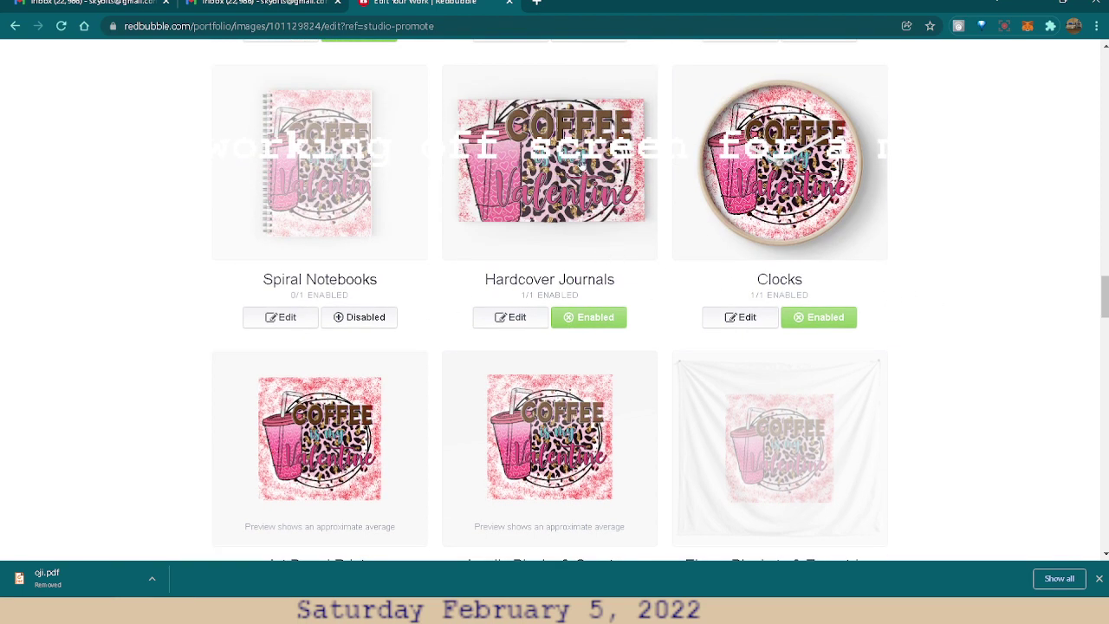
- Edit the Hardcover Journals design by scaling the artwork down to 33% and placing it on the back cover beside the spine
{"action": "left_click", "coordinate": [516, 318]}
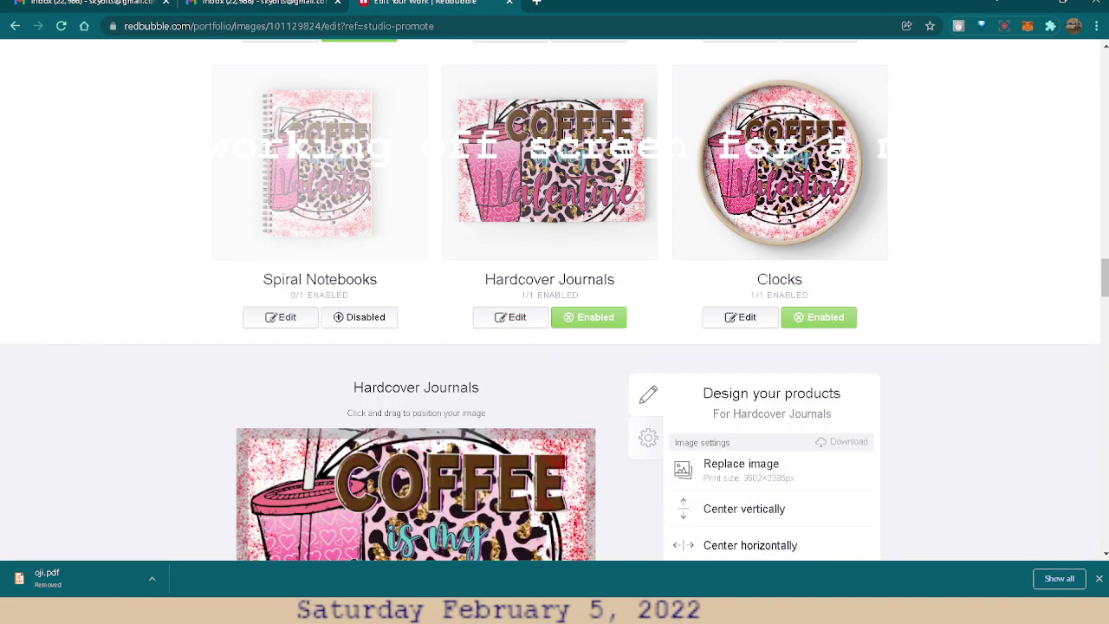
{"action": "scroll", "coordinate": [1059, 372], "scroll_direction": "down", "scroll_amount": 2}
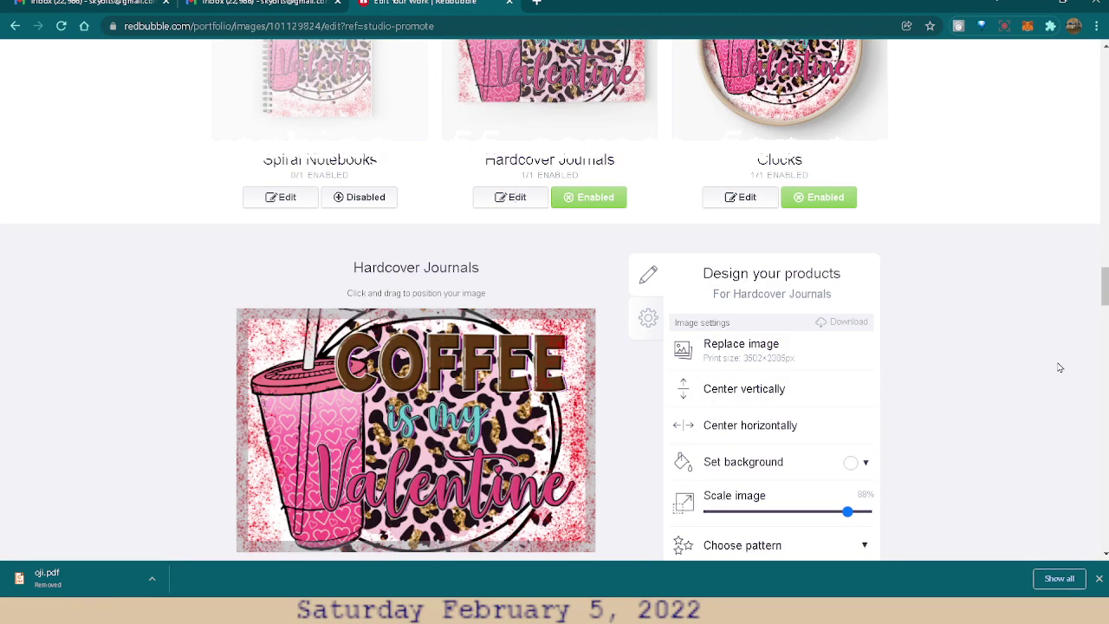
{"action": "scroll", "coordinate": [1058, 367], "scroll_direction": "down", "scroll_amount": 2}
{"action": "left_click_drag", "start_coordinate": [478, 325], "coordinate": [469, 472]}
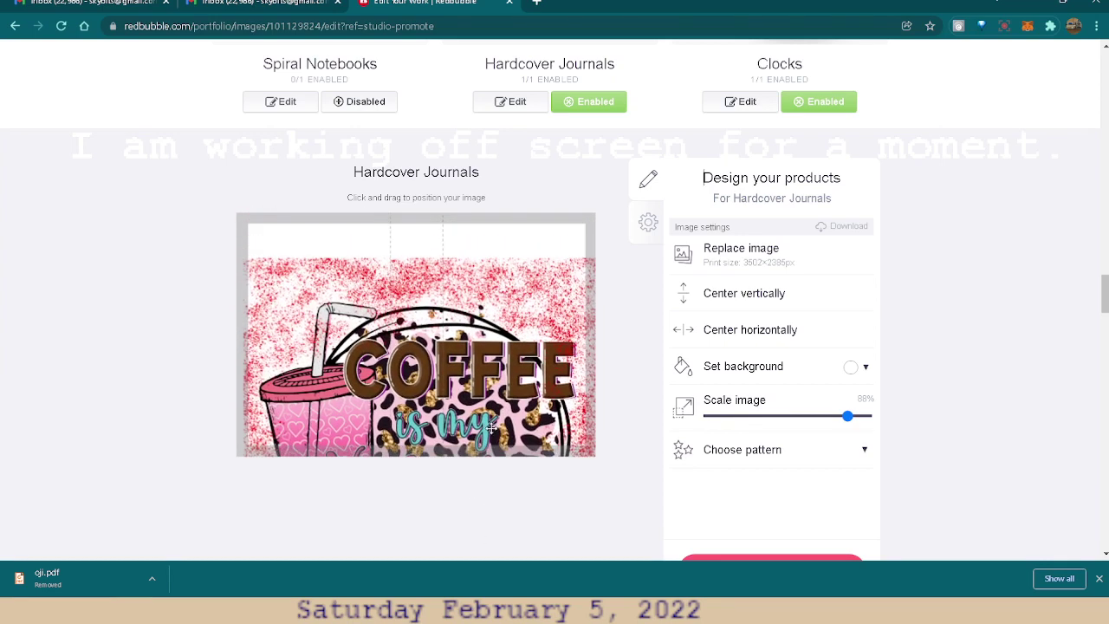
{"action": "left_click_drag", "start_coordinate": [397, 228], "coordinate": [408, 252]}
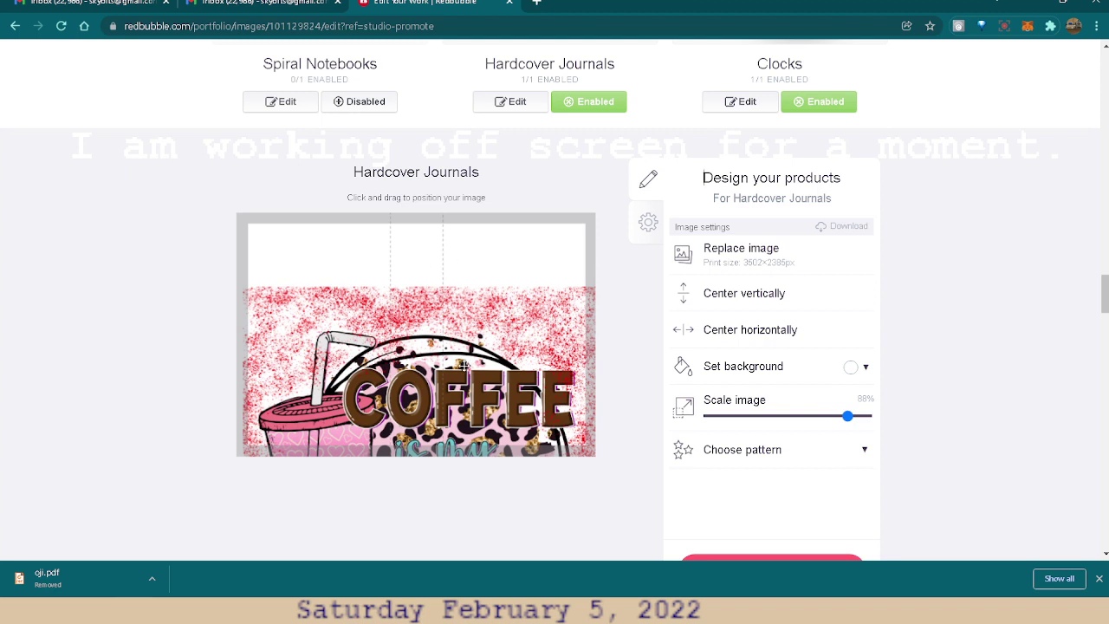
{"action": "left_click_drag", "start_coordinate": [465, 366], "coordinate": [456, 301]}
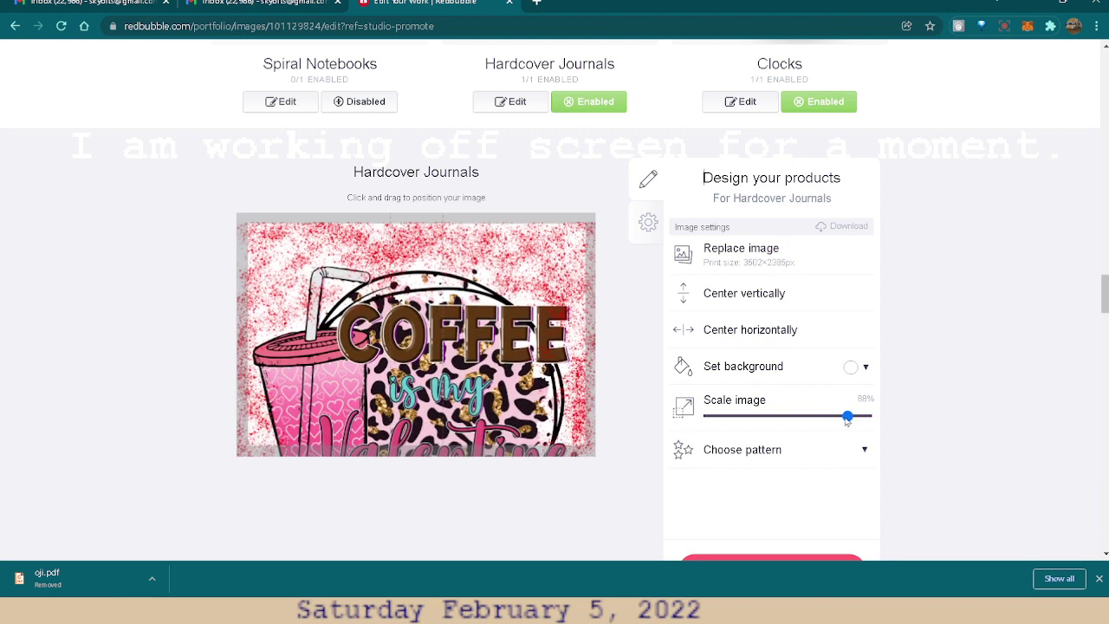
{"action": "left_click_drag", "start_coordinate": [845, 416], "coordinate": [763, 434]}
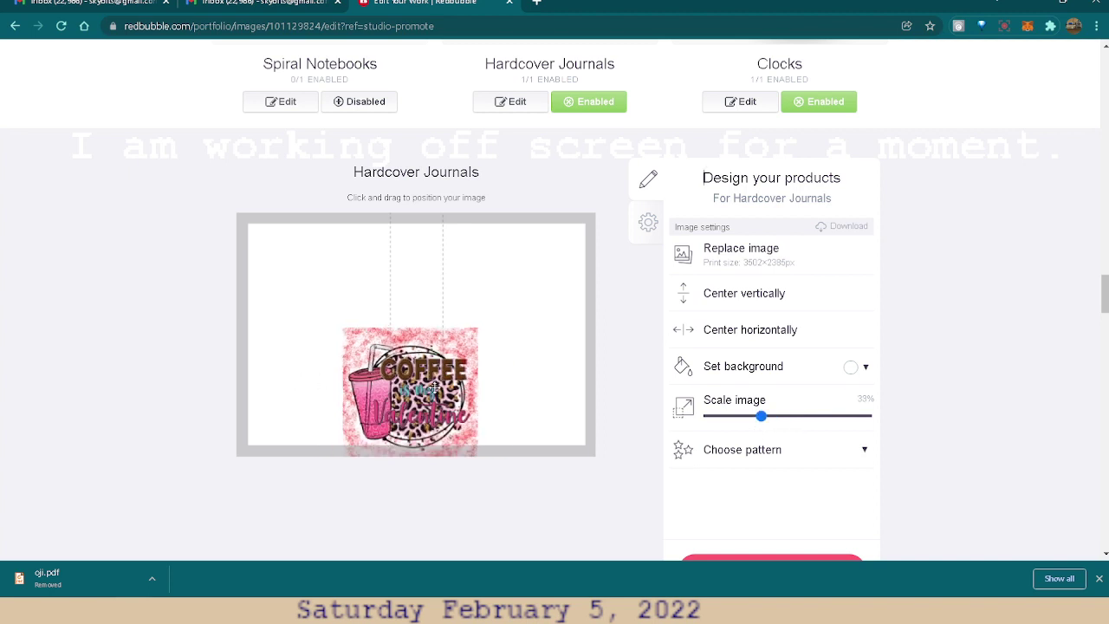
{"action": "left_click_drag", "start_coordinate": [433, 388], "coordinate": [350, 322]}
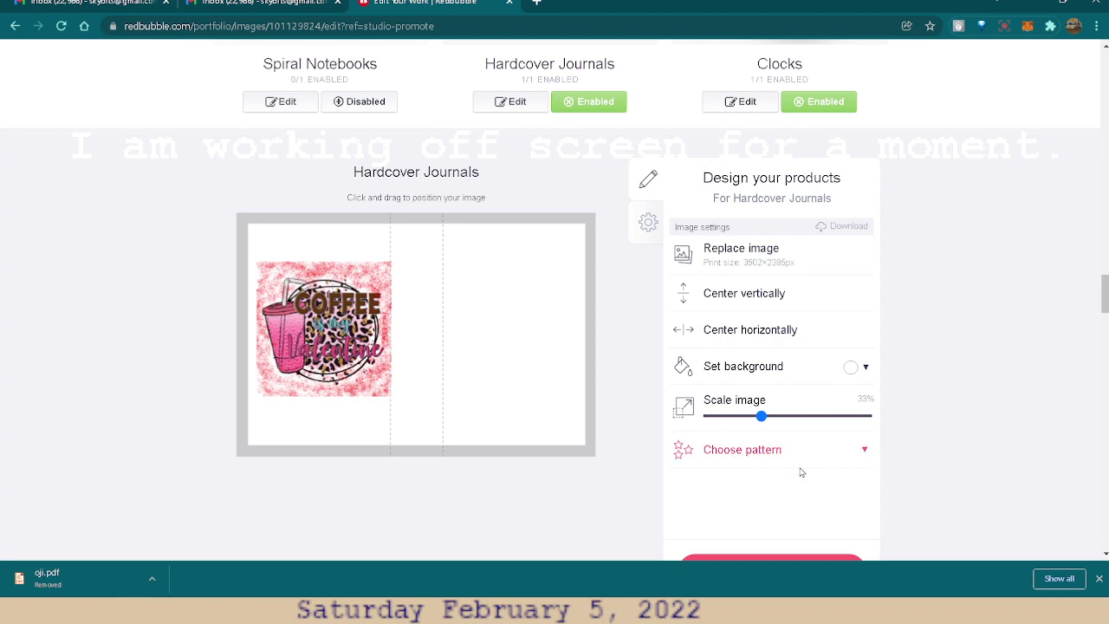
{"action": "scroll", "coordinate": [1056, 334], "scroll_direction": "down", "scroll_amount": 1}
{"action": "scroll", "coordinate": [809, 359], "scroll_direction": "down", "scroll_amount": 6}
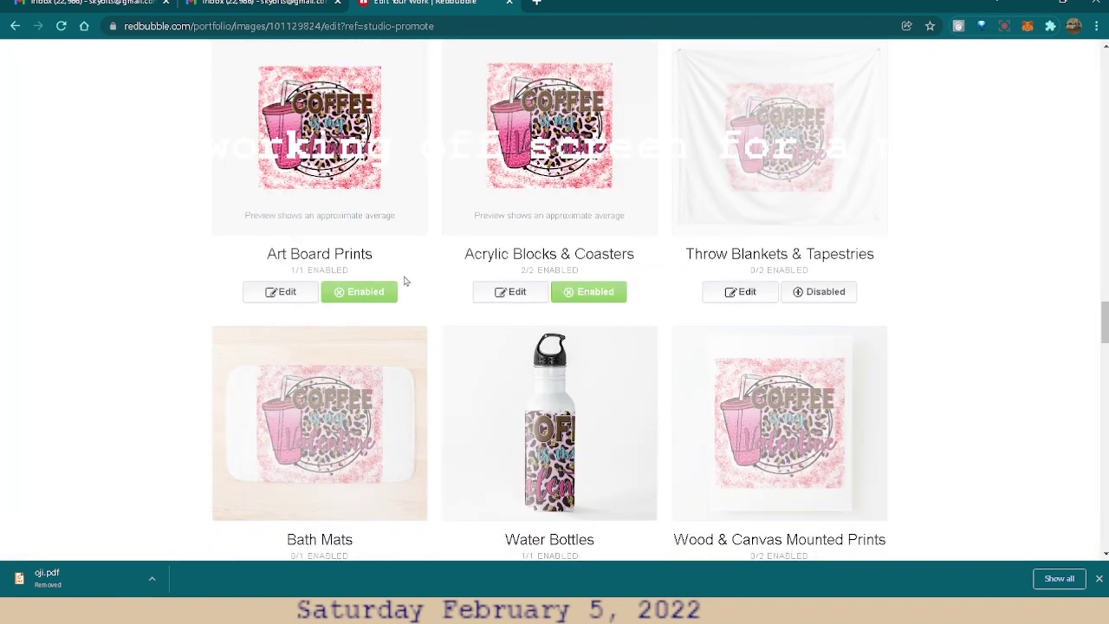
- Disable the Hardcover Journals product and check its row of previews
{"action": "scroll", "coordinate": [639, 248], "scroll_direction": "up", "scroll_amount": 2}
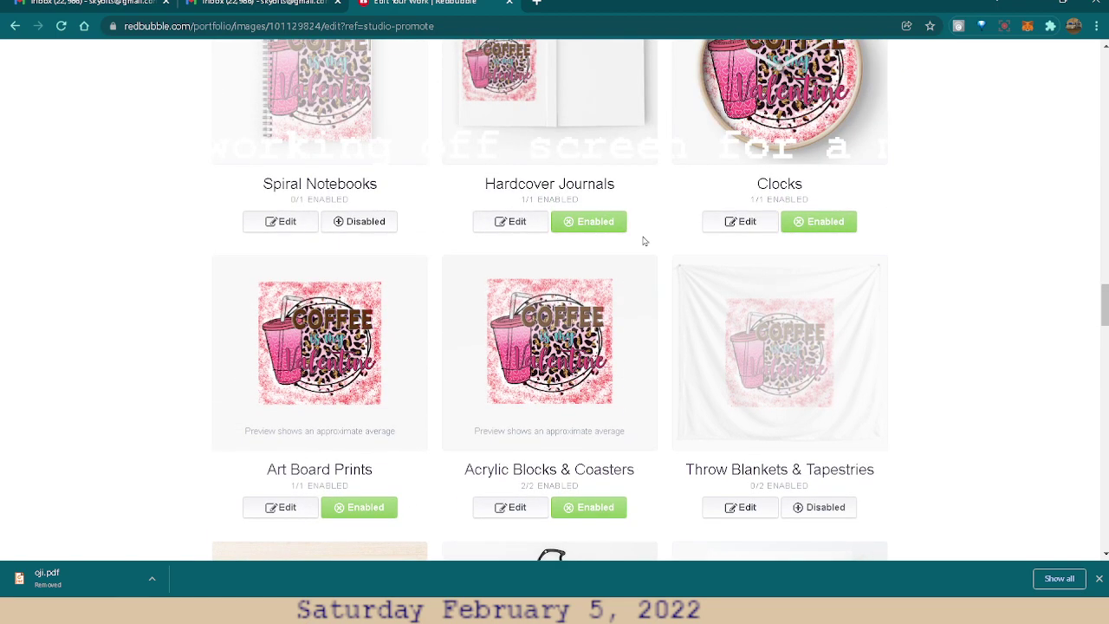
{"action": "left_click", "coordinate": [576, 223]}
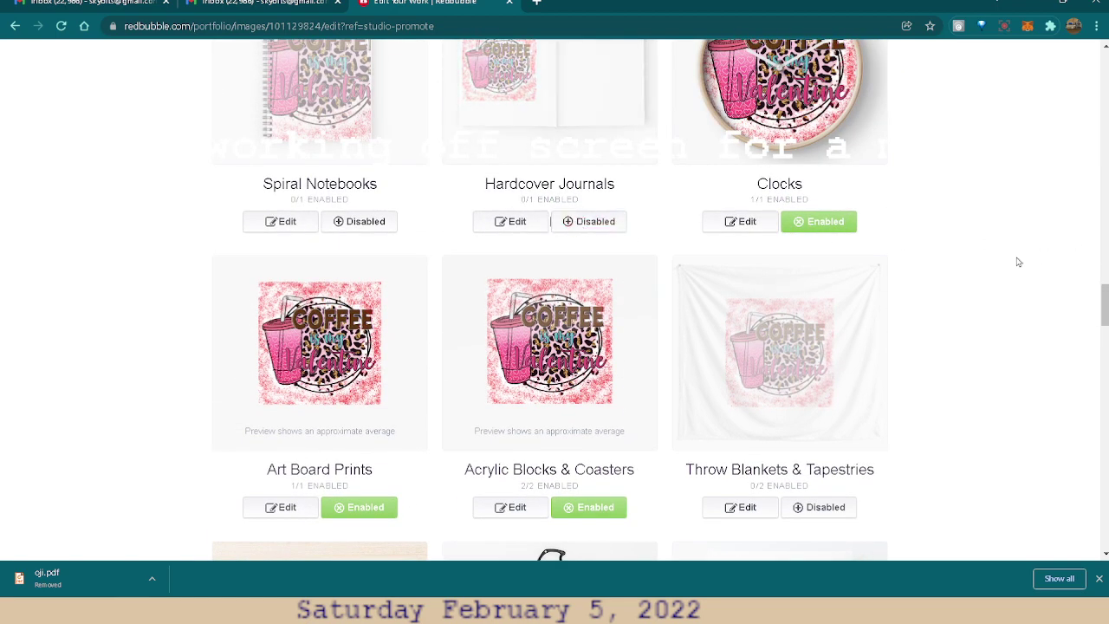
{"action": "scroll", "coordinate": [1018, 262], "scroll_direction": "down", "scroll_amount": 2}
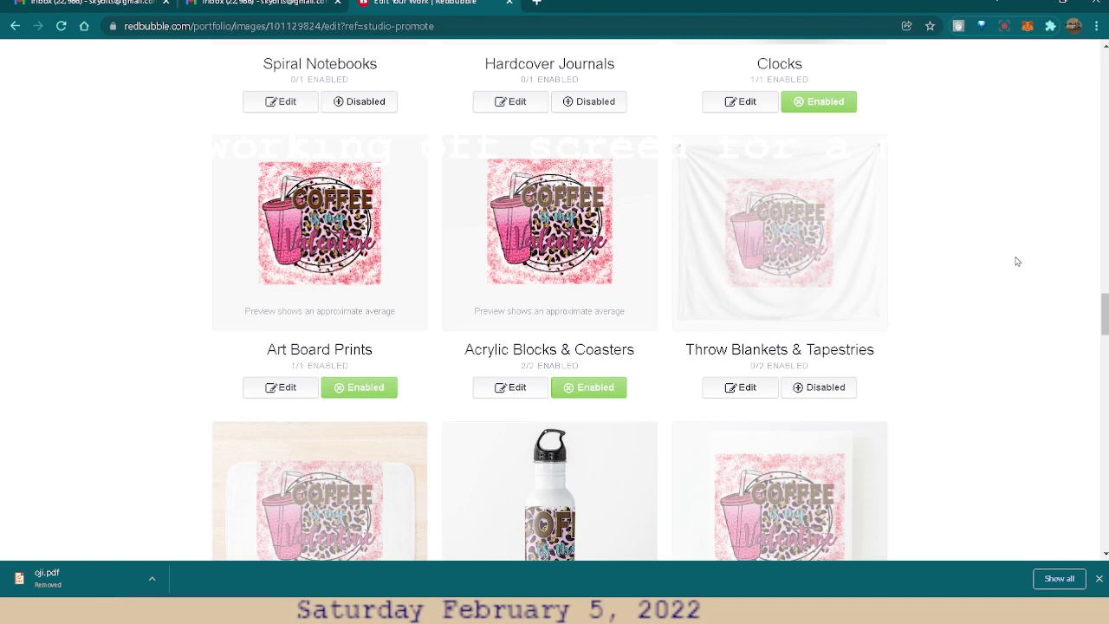
{"action": "scroll", "coordinate": [1010, 275], "scroll_direction": "up", "scroll_amount": 2}
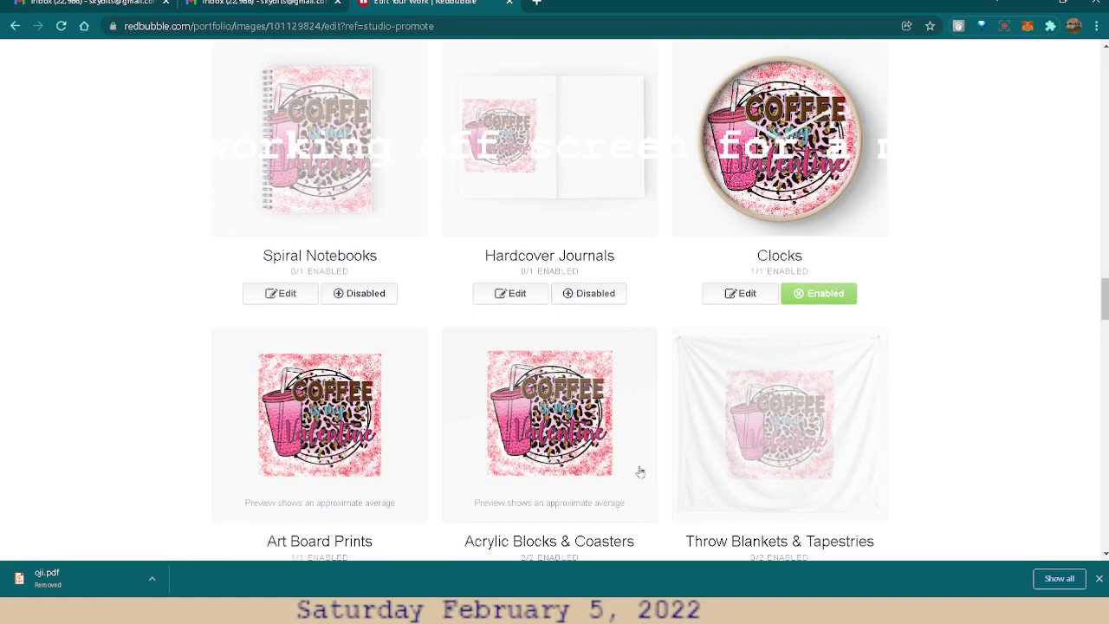
- Edit the Acrylic Blocks & Coasters design and center its artwork horizontally and vertically
{"action": "scroll", "coordinate": [676, 447], "scroll_direction": "down", "scroll_amount": 1}
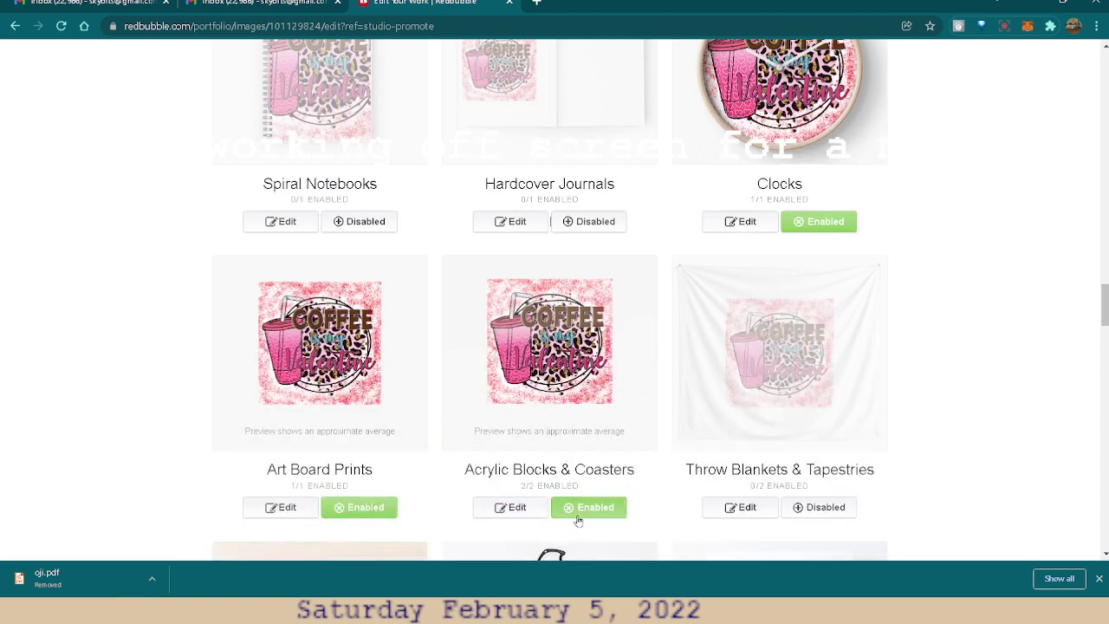
{"action": "left_click", "coordinate": [518, 509]}
{"action": "scroll", "coordinate": [985, 451], "scroll_direction": "down", "scroll_amount": 5}
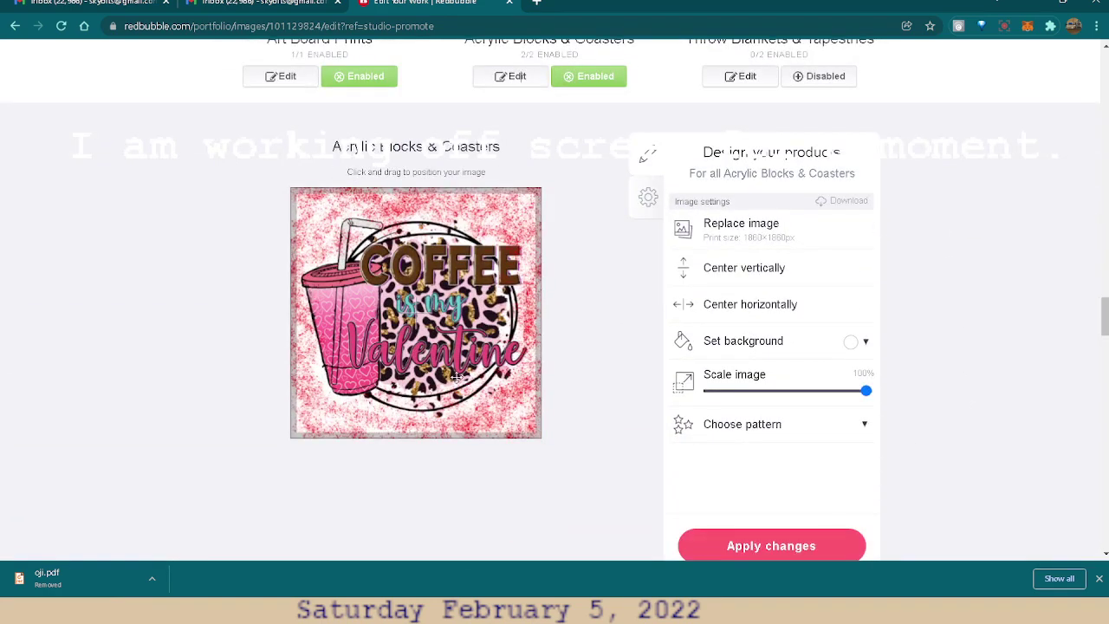
{"action": "left_click_drag", "start_coordinate": [443, 342], "coordinate": [420, 523]}
{"action": "left_click_drag", "start_coordinate": [416, 433], "coordinate": [444, 341]}
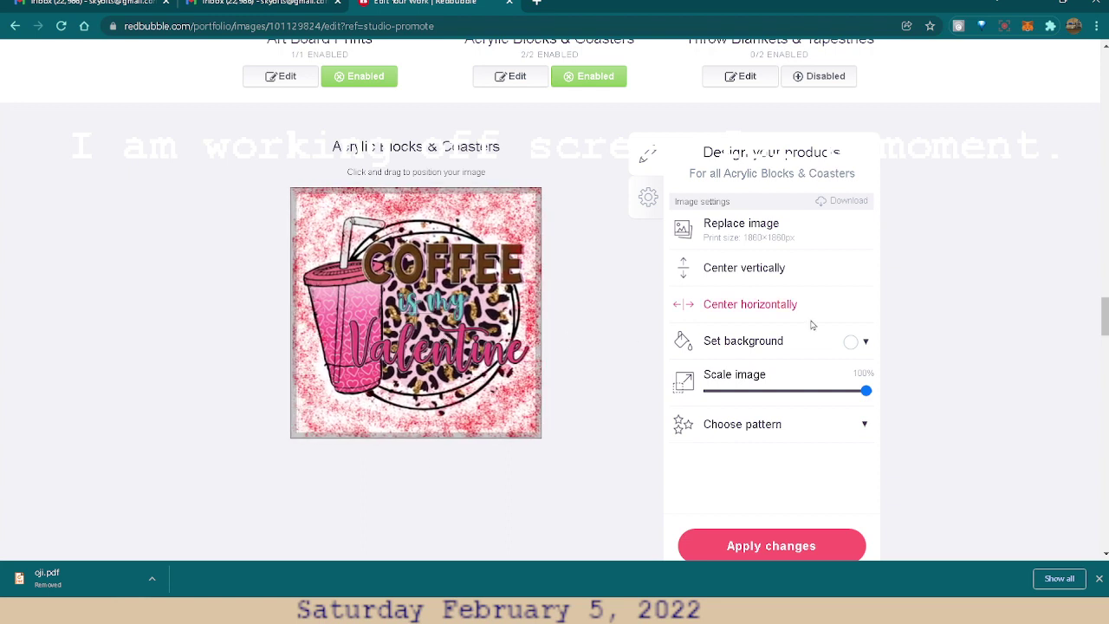
{"action": "left_click", "coordinate": [746, 311]}
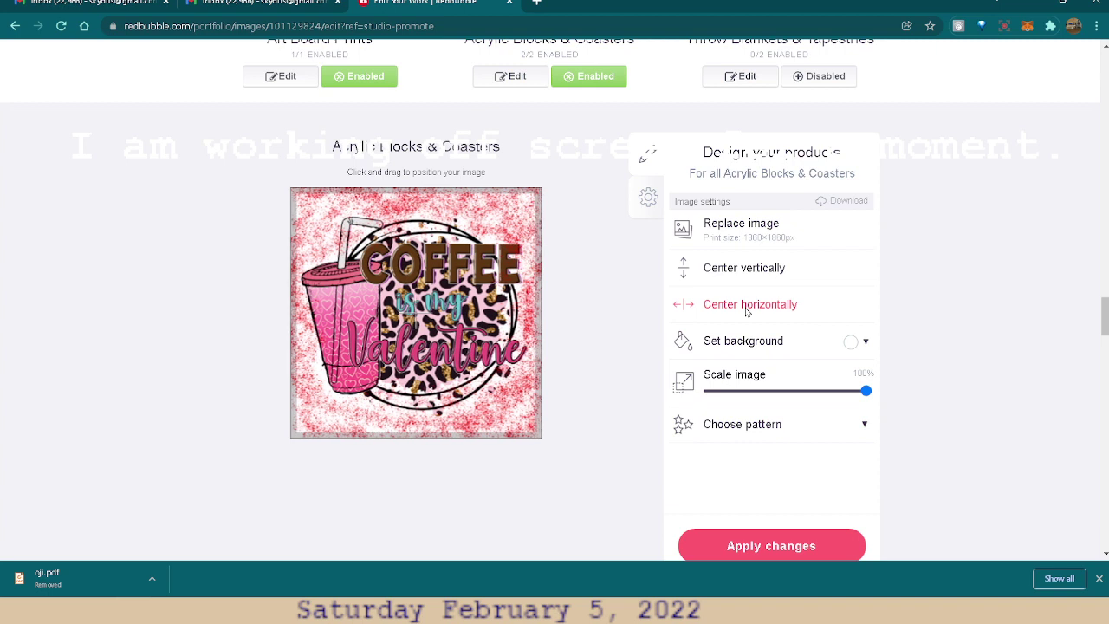
{"action": "left_click", "coordinate": [737, 278]}
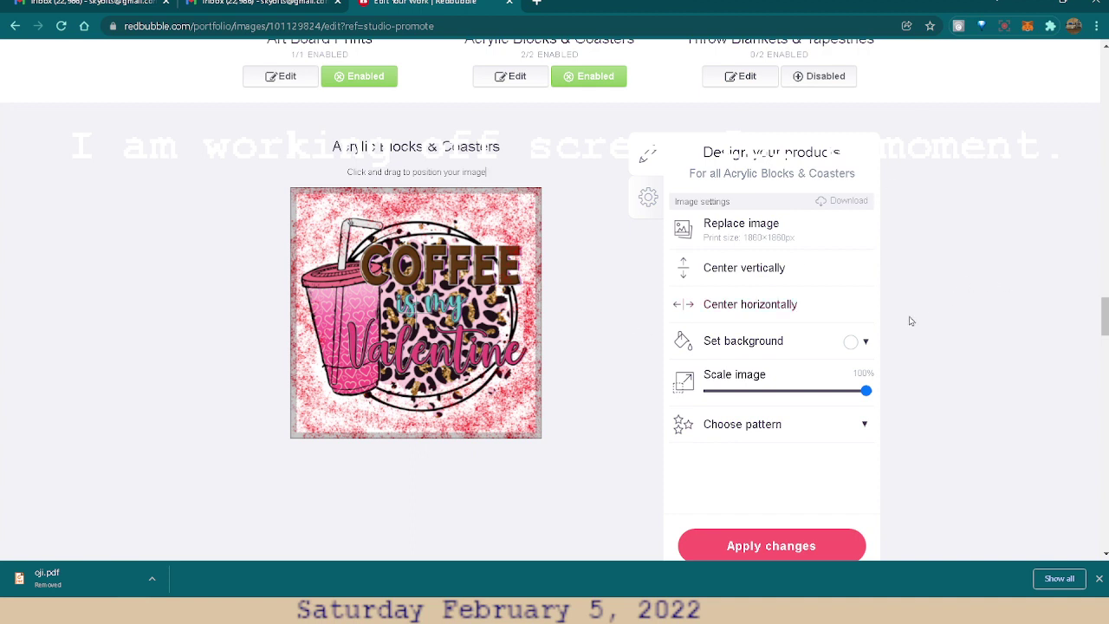
- Try several background shades for Acrylic Blocks & Coasters, settle on the dark reddish brown #492929 and apply the changes
{"action": "left_click", "coordinate": [865, 342]}
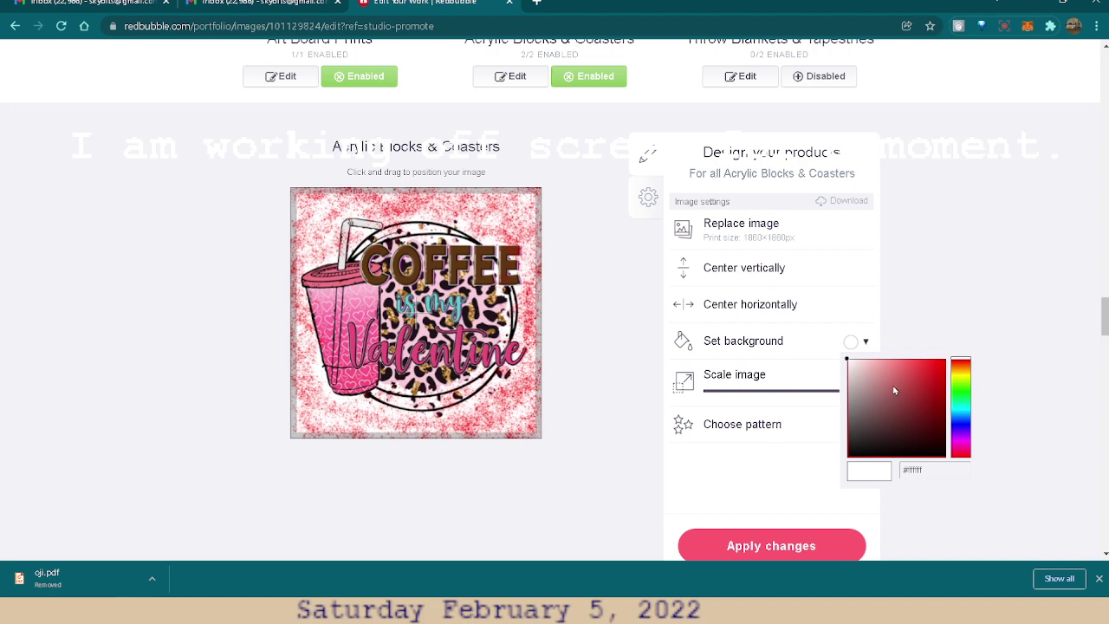
{"action": "left_click", "coordinate": [893, 387]}
{"action": "left_click", "coordinate": [854, 380]}
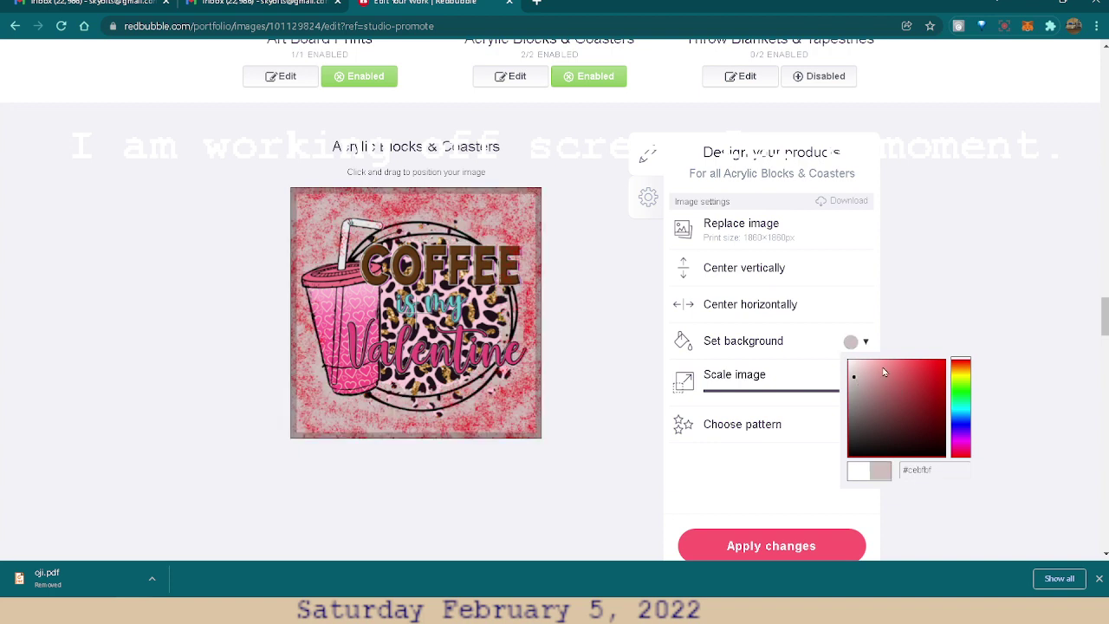
{"action": "left_click", "coordinate": [882, 366]}
{"action": "left_click", "coordinate": [849, 368]}
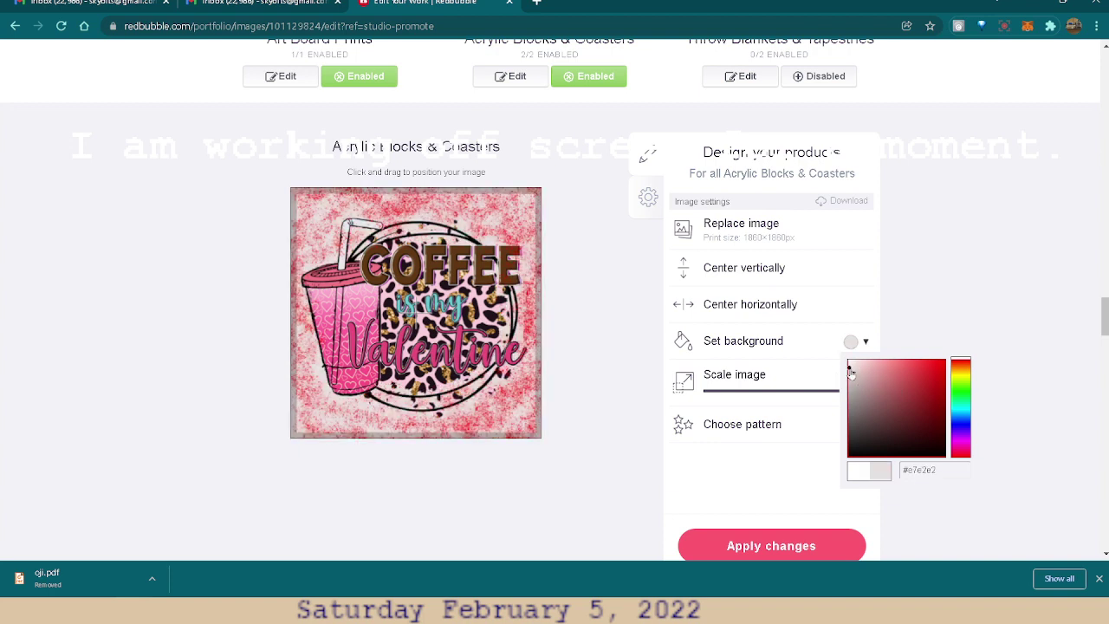
{"action": "left_click", "coordinate": [856, 419]}
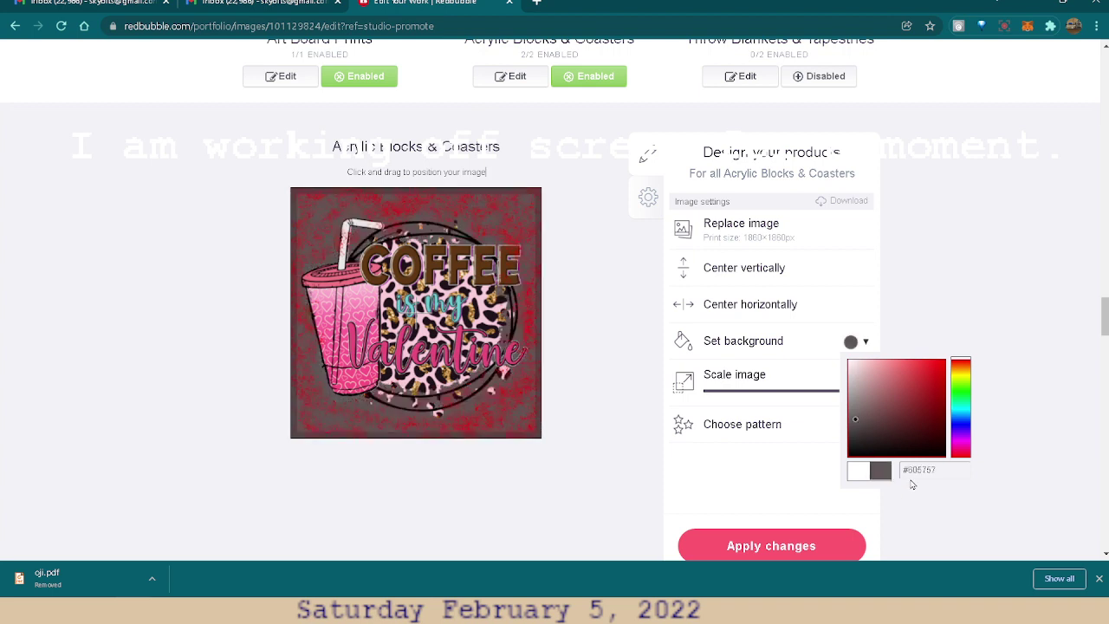
{"action": "left_click", "coordinate": [912, 448]}
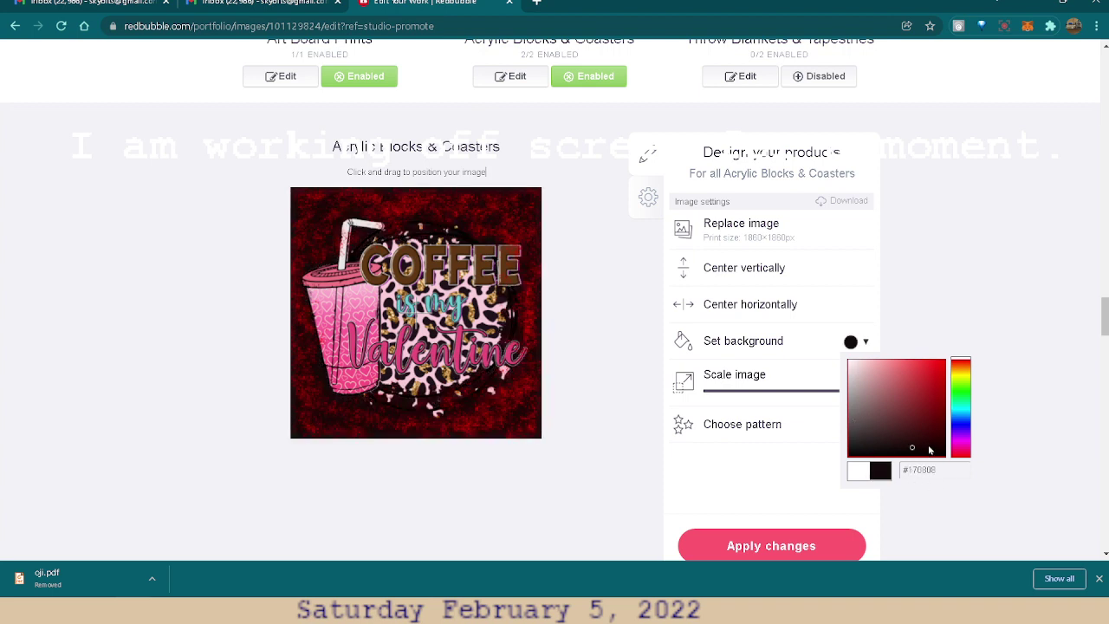
{"action": "scroll", "coordinate": [1030, 280], "scroll_direction": "up", "scroll_amount": 2}
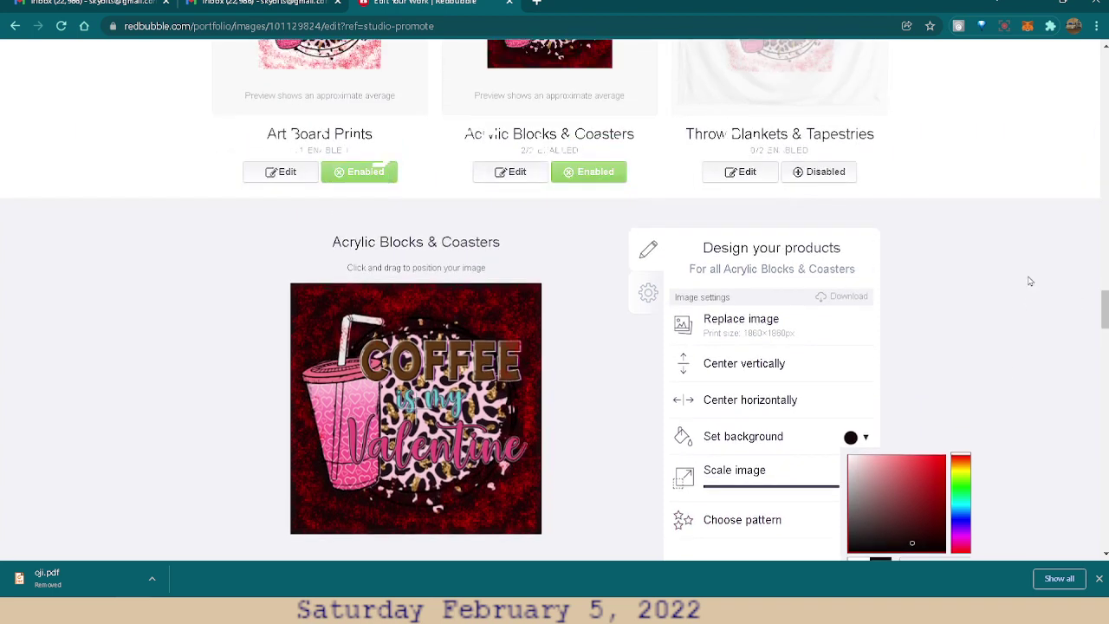
{"action": "scroll", "coordinate": [1030, 280], "scroll_direction": "down", "scroll_amount": 3}
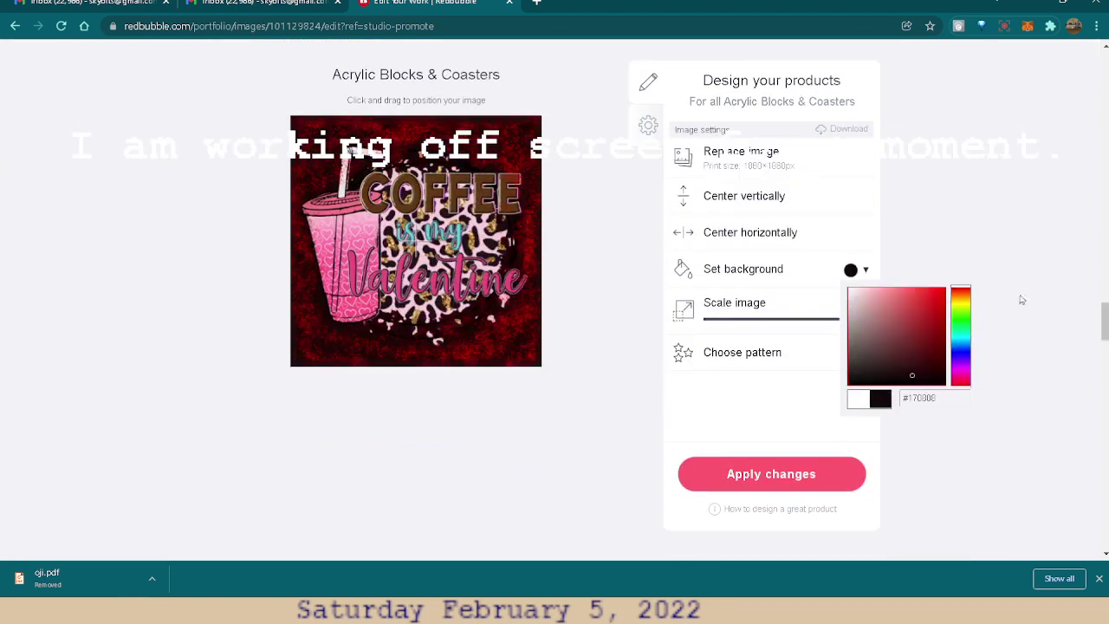
{"action": "left_click", "coordinate": [935, 369]}
{"action": "left_click", "coordinate": [891, 357]}
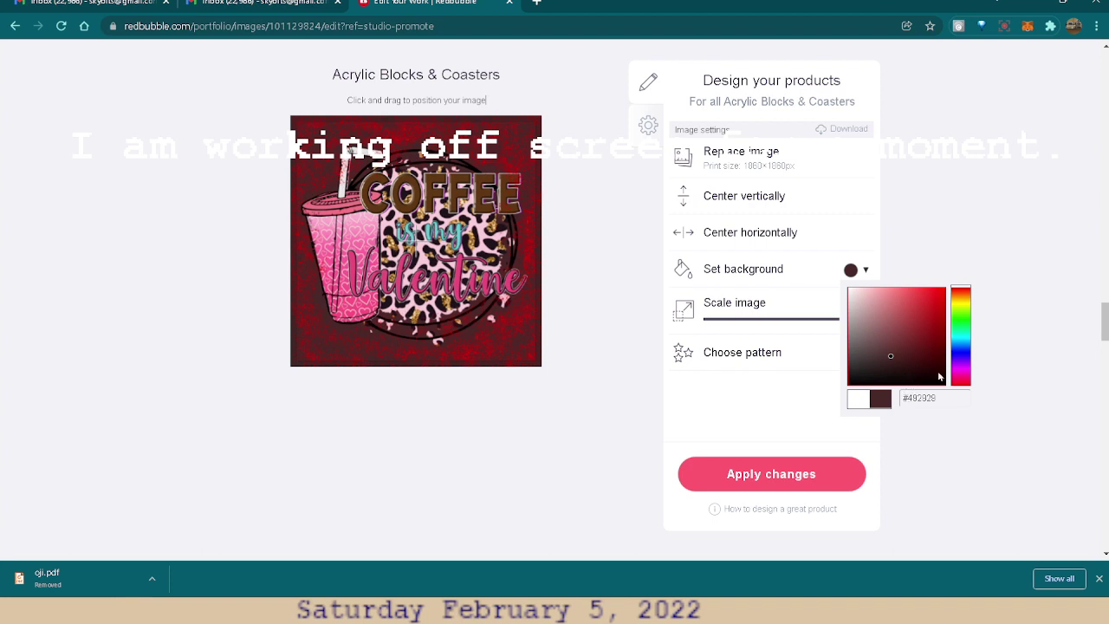
{"action": "left_click", "coordinate": [786, 474]}
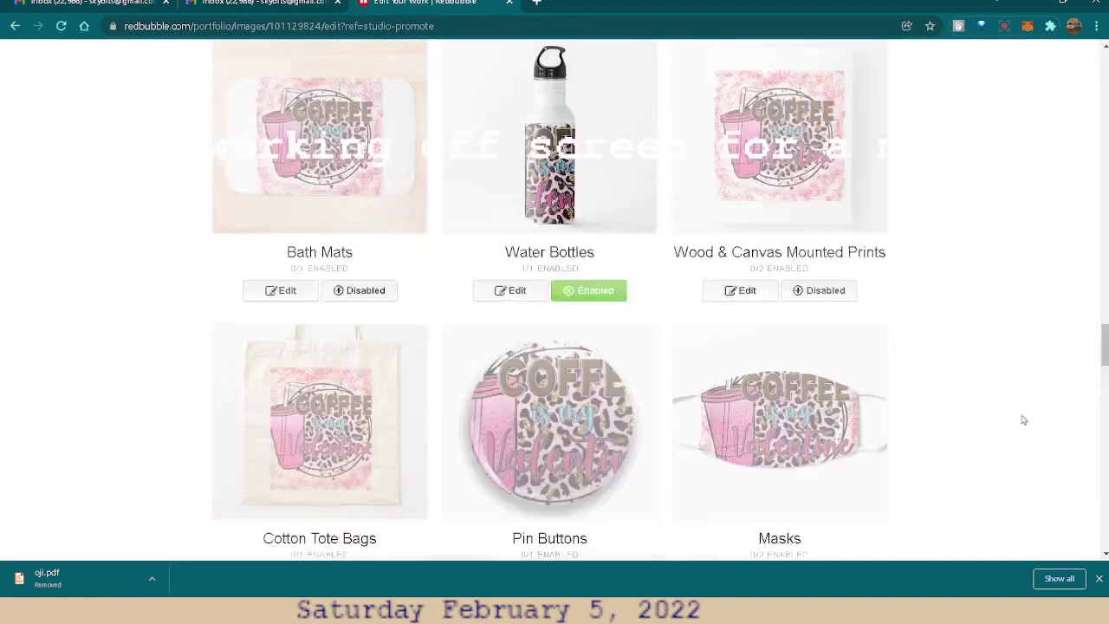
- Examine the product previews from Acrylic Blocks & Coasters back up to the Mugs, Travel Mugs and Mini Skirts row
{"action": "scroll", "coordinate": [1005, 397], "scroll_direction": "up", "scroll_amount": 4}
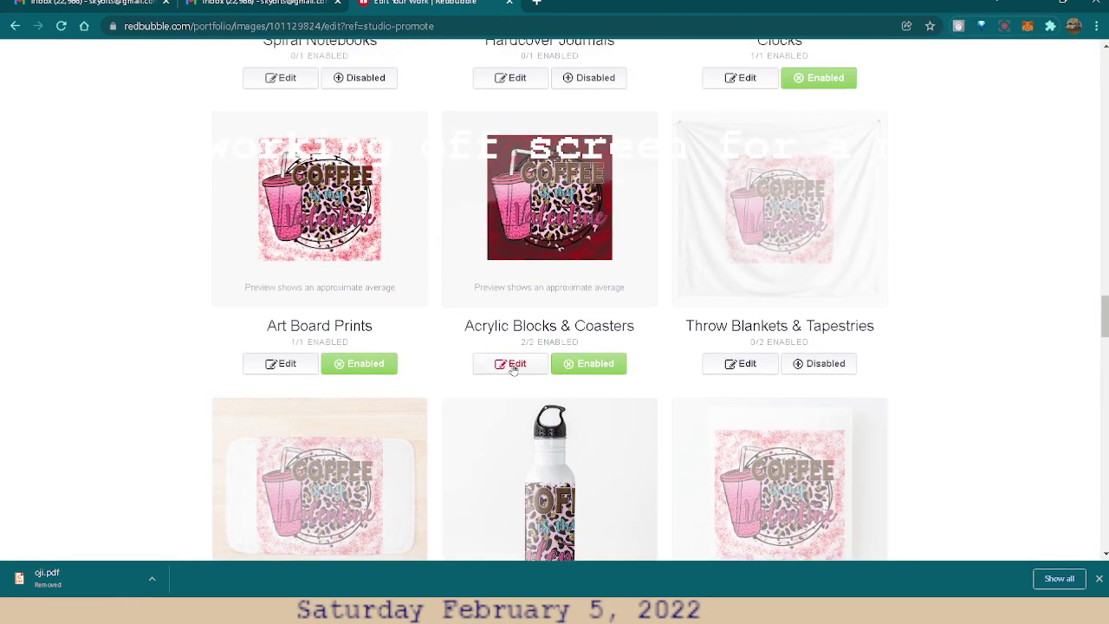
{"action": "scroll", "coordinate": [970, 266], "scroll_direction": "up", "scroll_amount": 2}
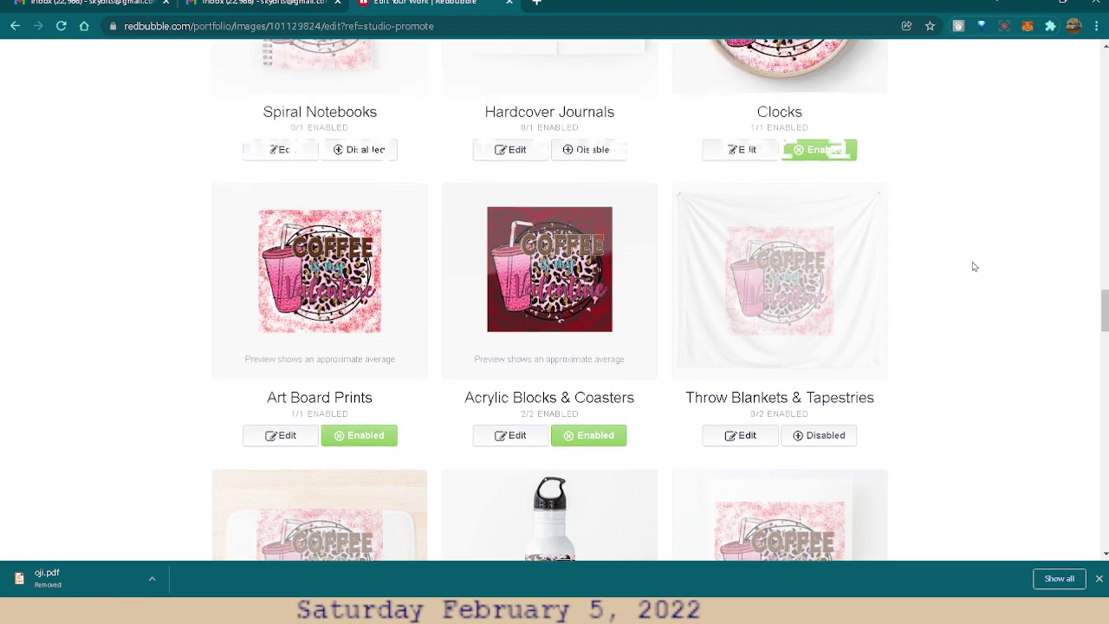
{"action": "scroll", "coordinate": [973, 267], "scroll_direction": "up", "scroll_amount": 3}
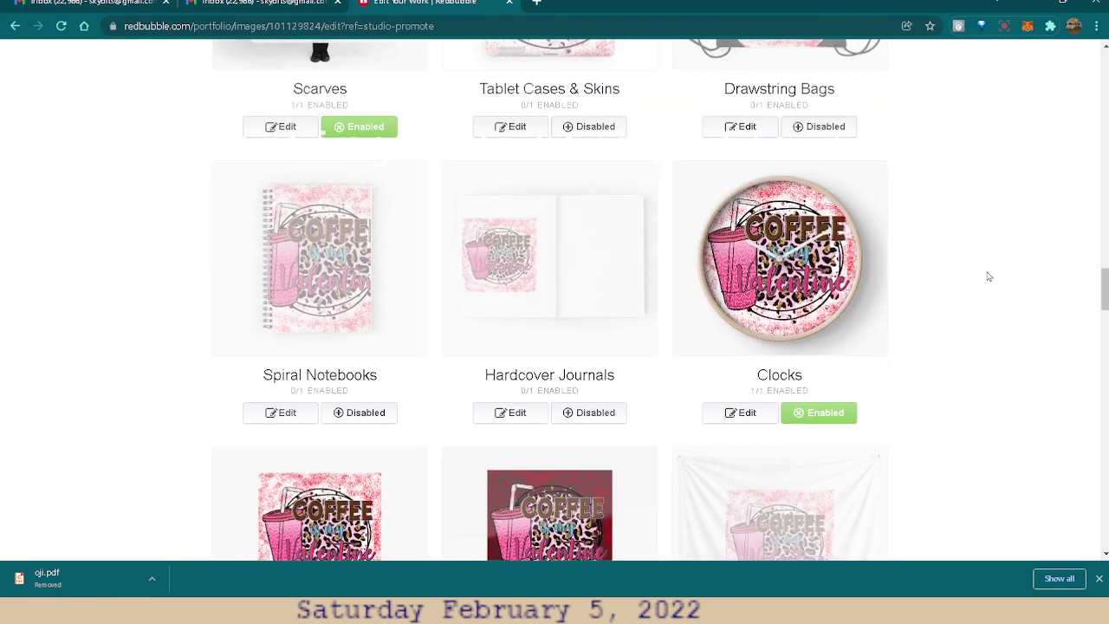
{"action": "scroll", "coordinate": [988, 277], "scroll_direction": "up", "scroll_amount": 3}
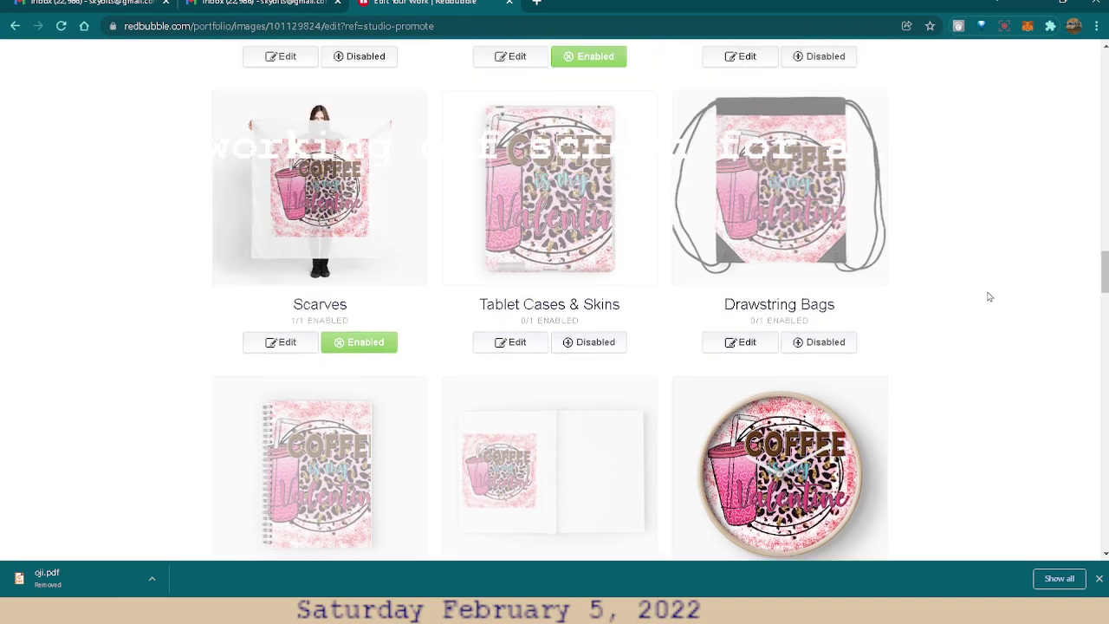
{"action": "scroll", "coordinate": [989, 295], "scroll_direction": "up", "scroll_amount": 1}
{"action": "scroll", "coordinate": [988, 296], "scroll_direction": "up", "scroll_amount": 1}
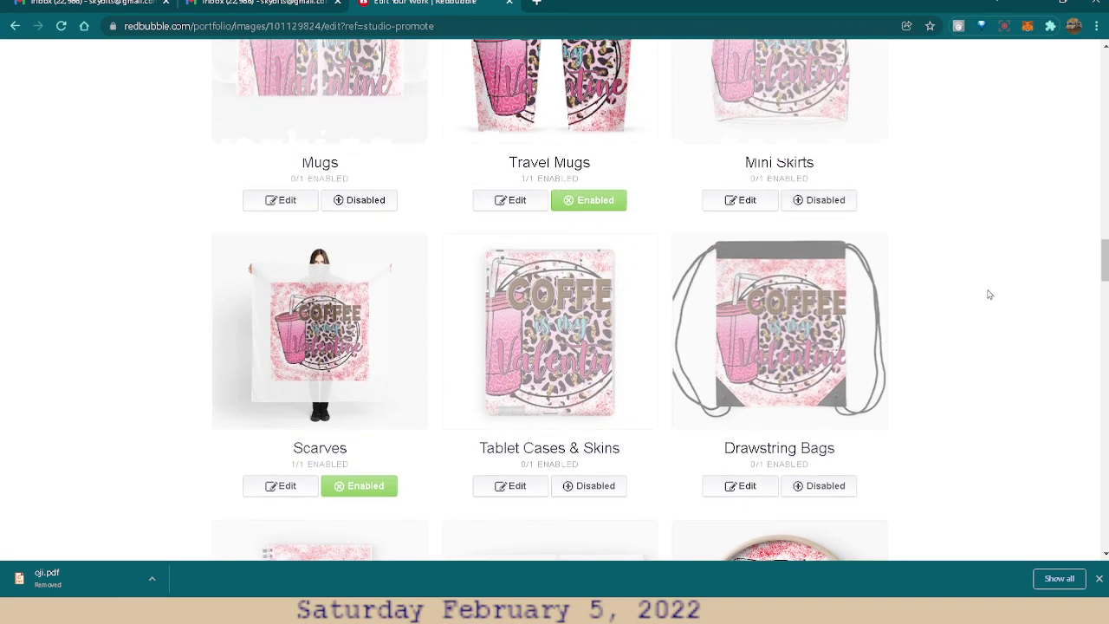
{"action": "scroll", "coordinate": [961, 285], "scroll_direction": "up", "scroll_amount": 1}
{"action": "scroll", "coordinate": [961, 285], "scroll_direction": "up", "scroll_amount": 1}
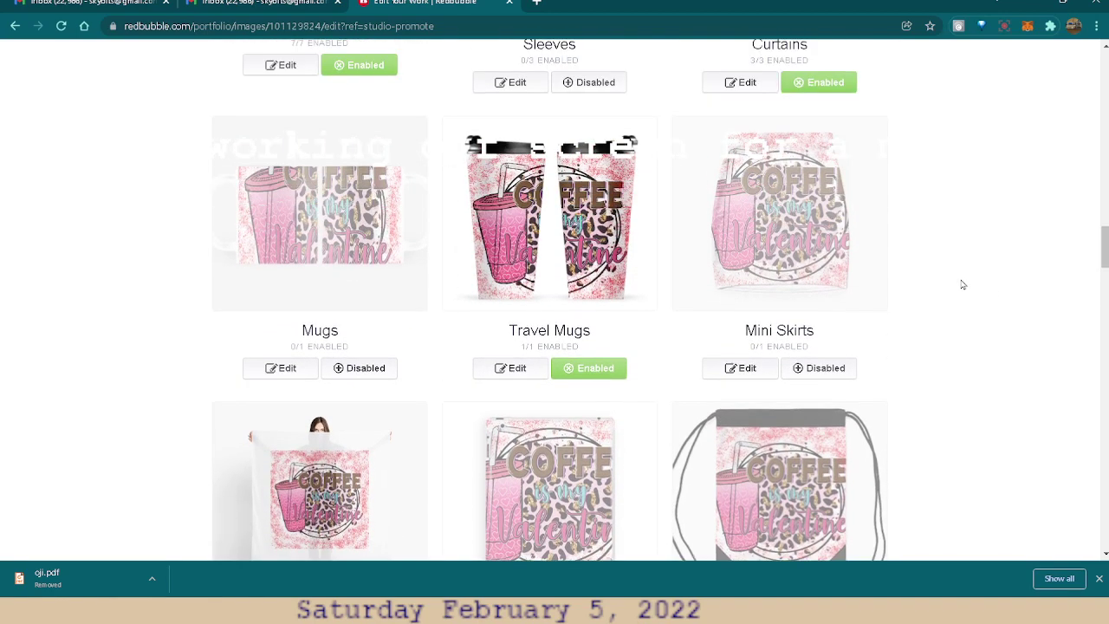
- Open the Scarves design and look over the products below it, down to the Acrylic Blocks & Coasters row
{"action": "scroll", "coordinate": [961, 285], "scroll_direction": "down", "scroll_amount": 1}
{"action": "scroll", "coordinate": [481, 338], "scroll_direction": "down", "scroll_amount": 1}
{"action": "left_click", "coordinate": [328, 328]}
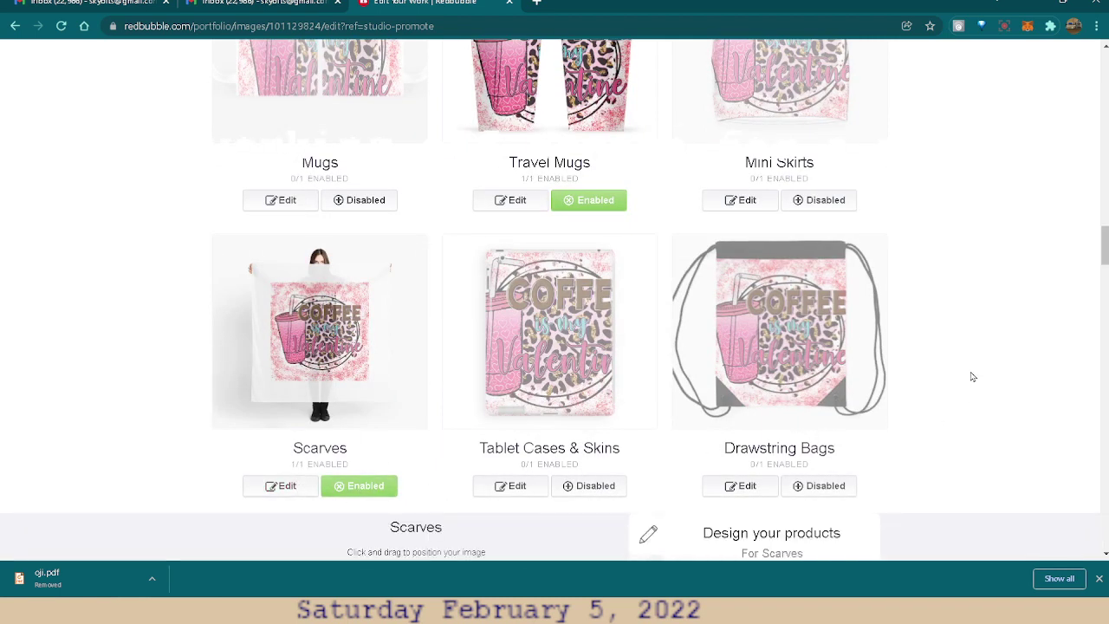
{"action": "scroll", "coordinate": [973, 381], "scroll_direction": "down", "scroll_amount": 5}
{"action": "scroll", "coordinate": [970, 396], "scroll_direction": "down", "scroll_amount": 3}
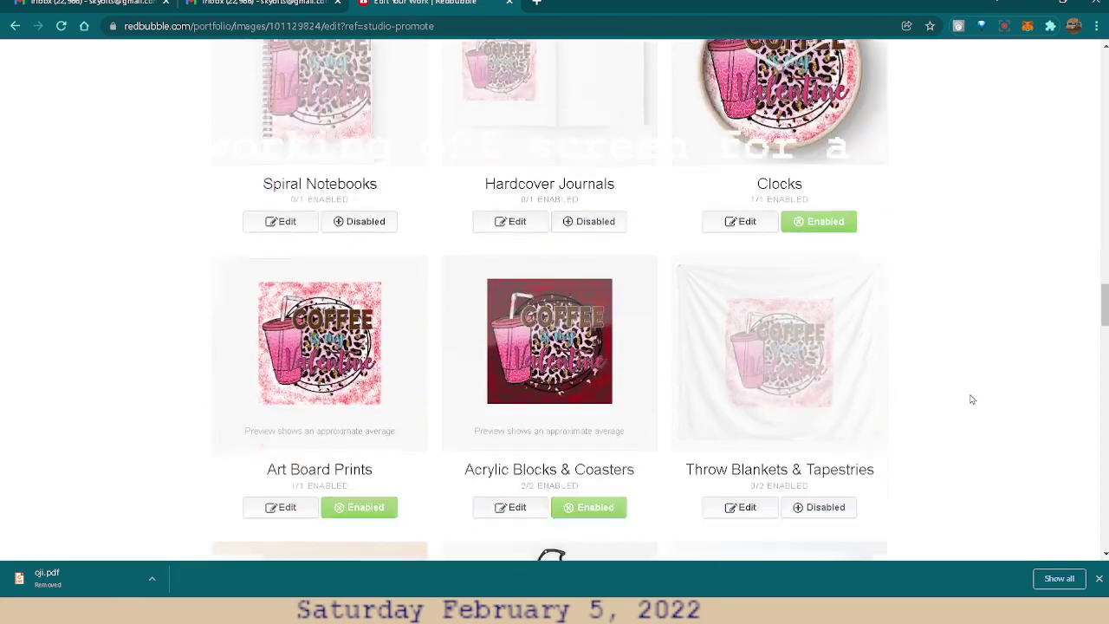
{"action": "scroll", "coordinate": [952, 394], "scroll_direction": "up", "scroll_amount": 2}
{"action": "scroll", "coordinate": [87, 234], "scroll_direction": "up", "scroll_amount": 2}
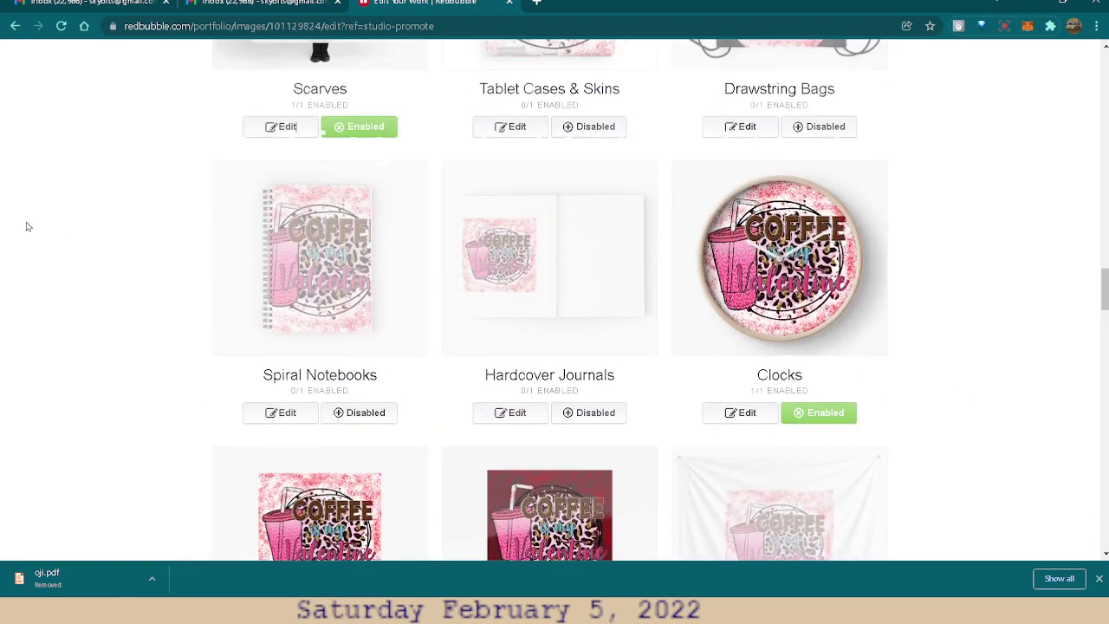
- Edit the Scarves design, scale the image to 52% and apply the offset grid pattern
{"action": "left_click", "coordinate": [271, 200]}
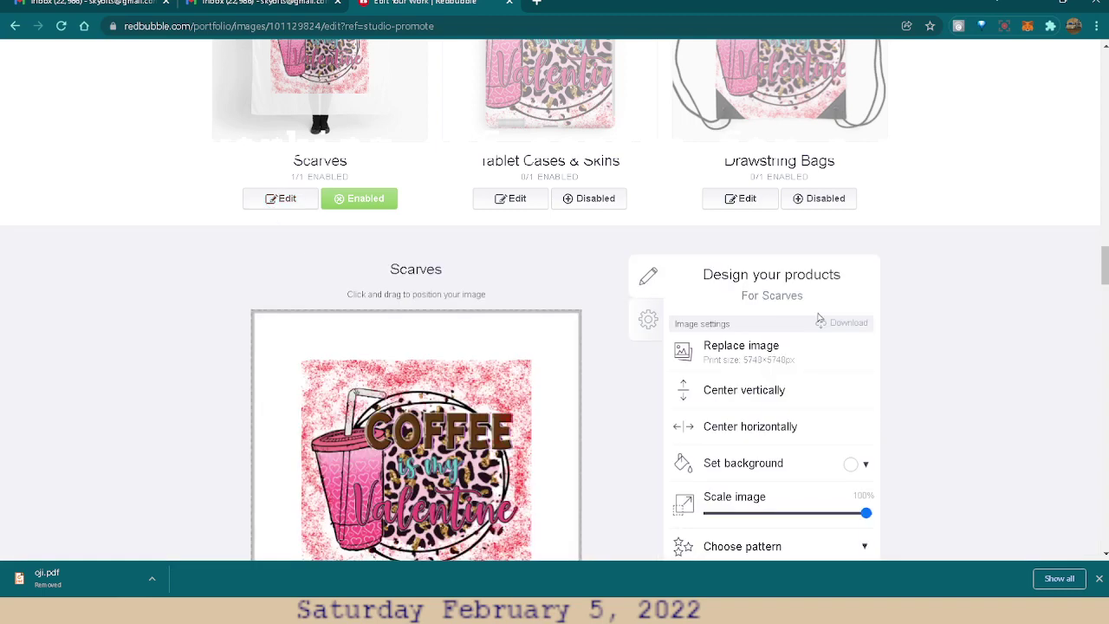
{"action": "scroll", "coordinate": [1011, 326], "scroll_direction": "down", "scroll_amount": 2}
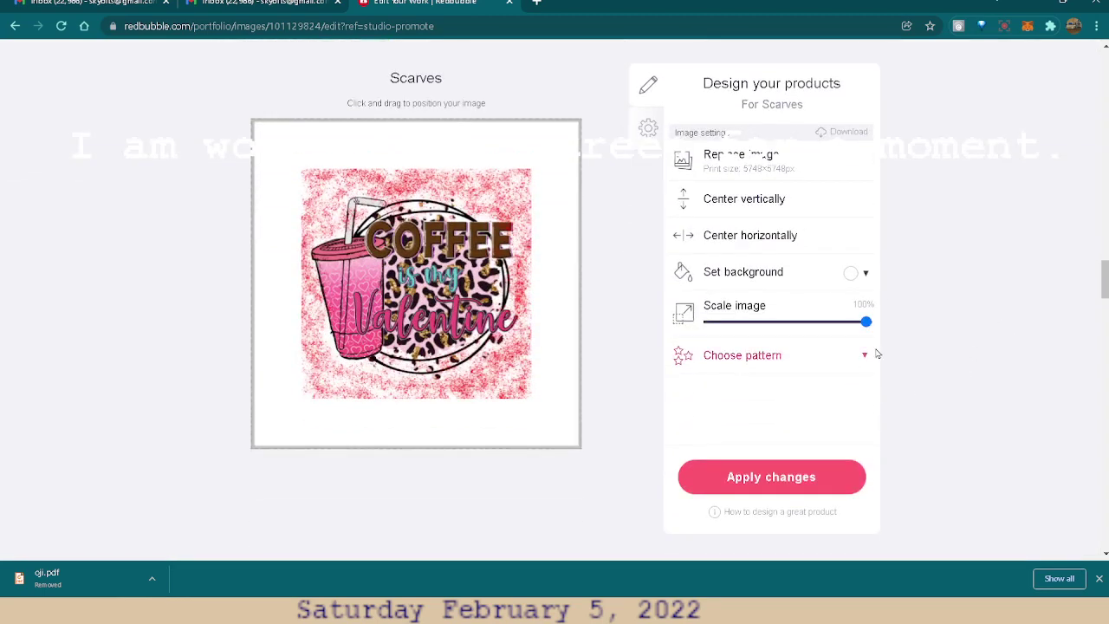
{"action": "left_click_drag", "start_coordinate": [870, 326], "coordinate": [794, 326]}
{"action": "left_click", "coordinate": [866, 356]}
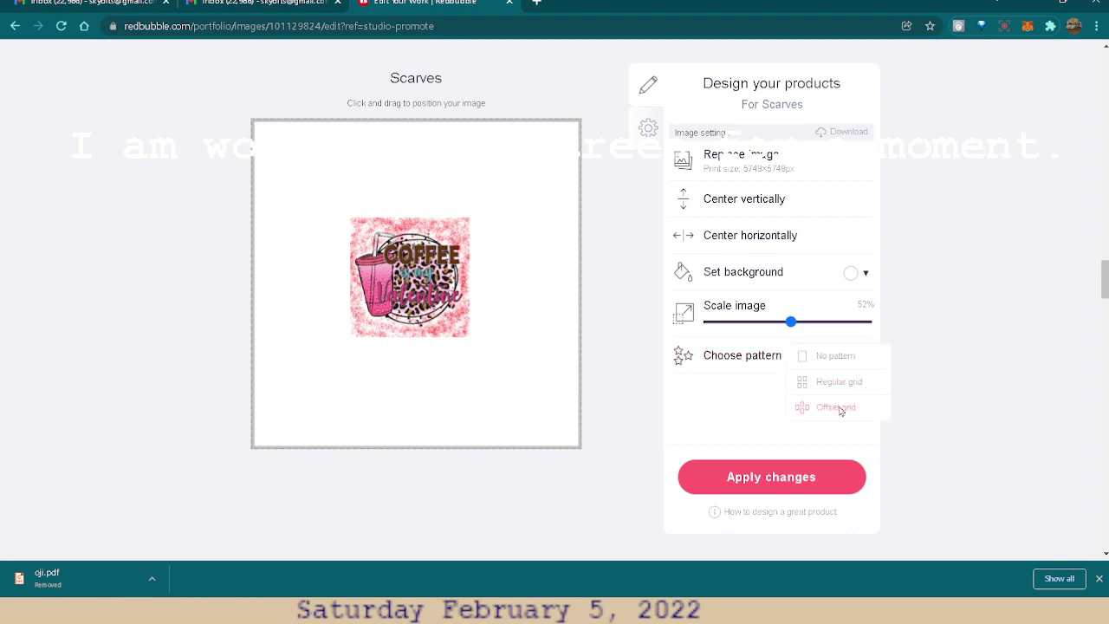
{"action": "left_click", "coordinate": [835, 407]}
{"action": "scroll", "coordinate": [1002, 379], "scroll_direction": "up", "scroll_amount": 5}
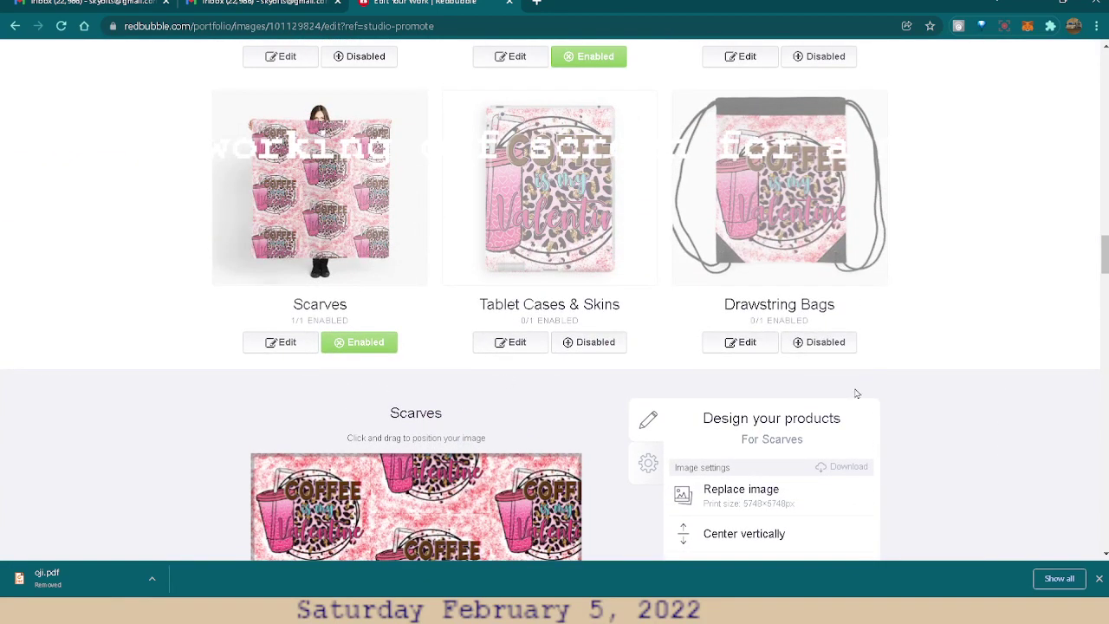
- Disable the Scarves product and close its design editor
{"action": "scroll", "coordinate": [1059, 458], "scroll_direction": "down", "scroll_amount": 1}
{"action": "left_click", "coordinate": [358, 269]}
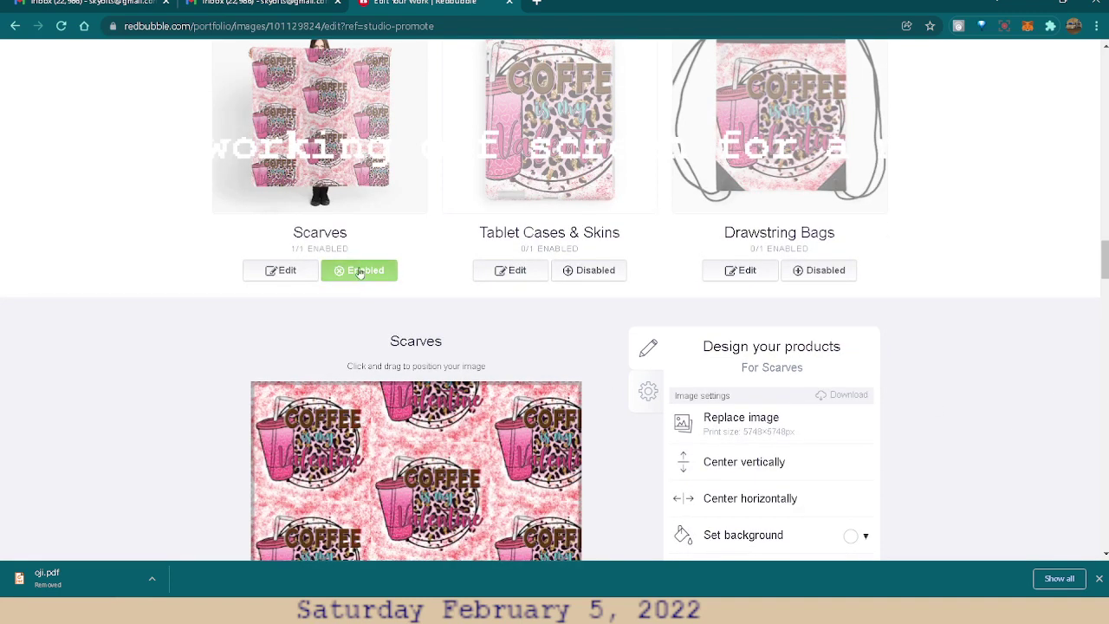
{"action": "scroll", "coordinate": [1010, 413], "scroll_direction": "down", "scroll_amount": 3}
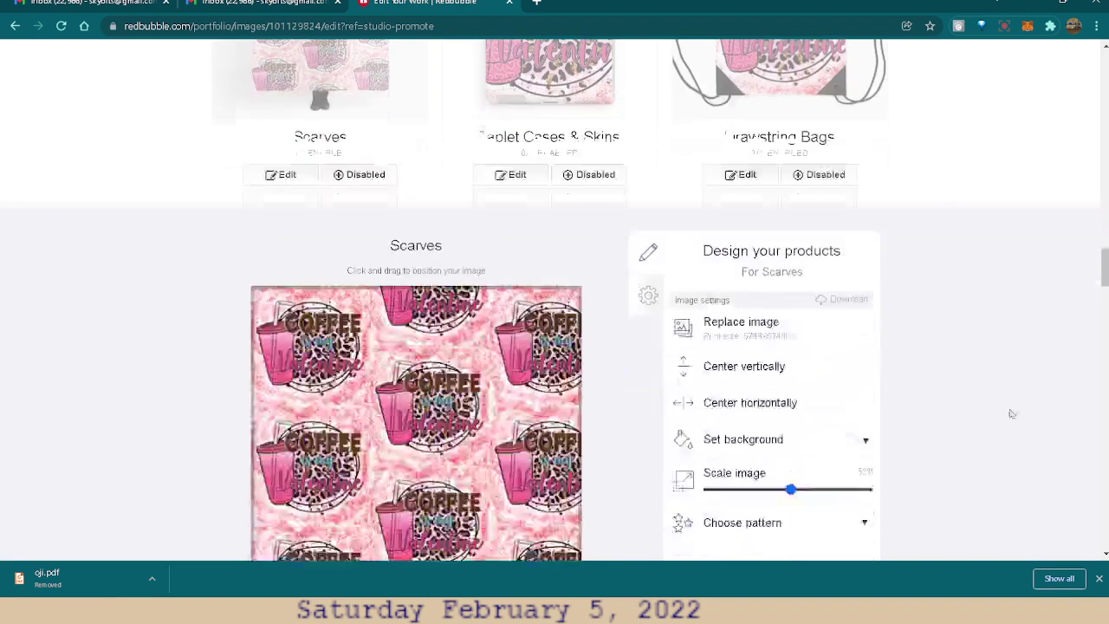
{"action": "left_click", "coordinate": [994, 331]}
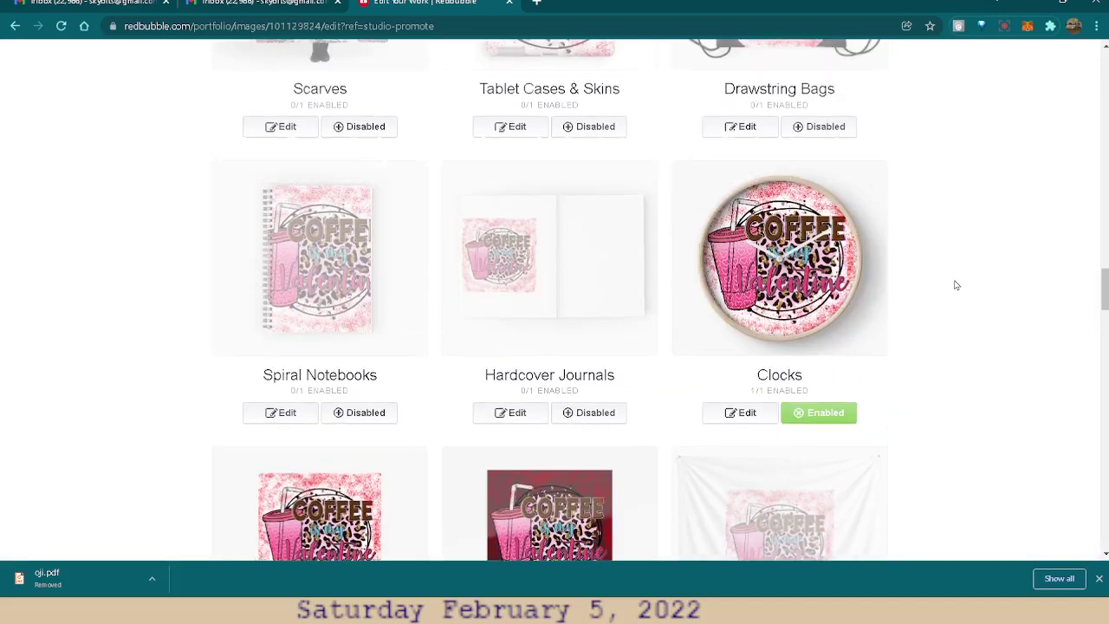
- Examine the product previews from the Scarves row back up to A-Line Dresses, Stickers & Magnets and Phone Cases
{"action": "scroll", "coordinate": [959, 288], "scroll_direction": "up", "scroll_amount": 5}
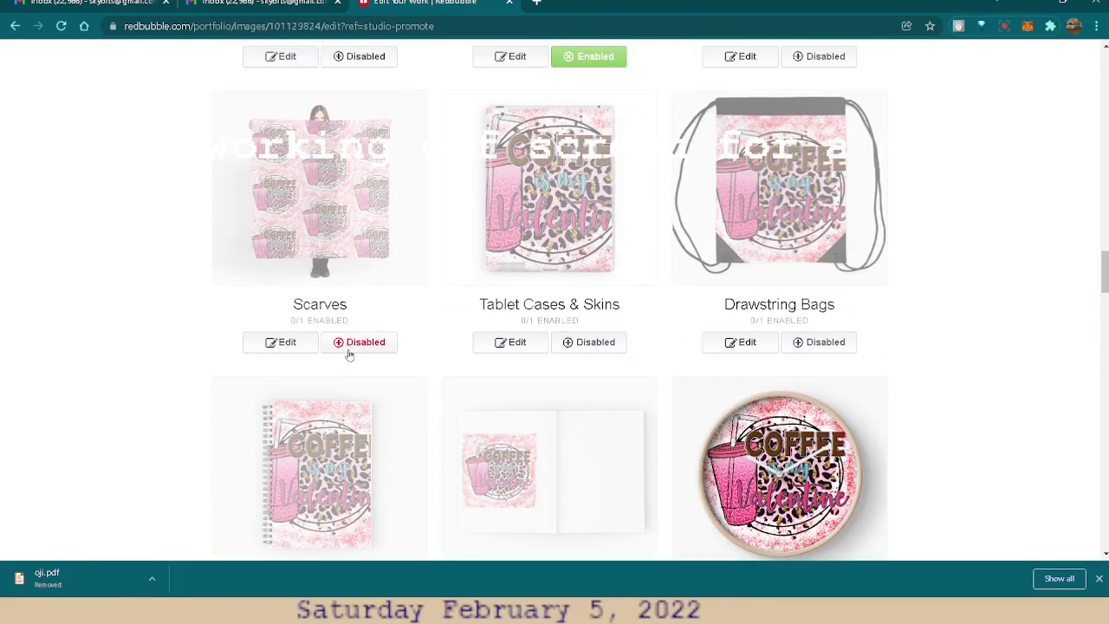
{"action": "scroll", "coordinate": [981, 387], "scroll_direction": "up", "scroll_amount": 2}
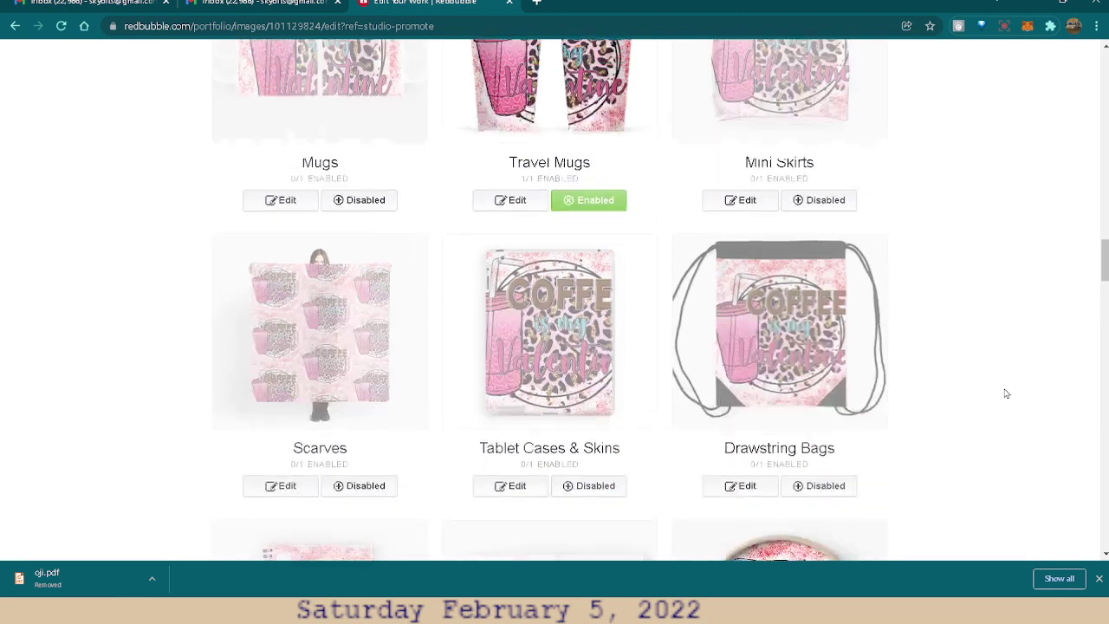
{"action": "scroll", "coordinate": [1006, 393], "scroll_direction": "up", "scroll_amount": 2}
{"action": "scroll", "coordinate": [1007, 396], "scroll_direction": "up", "scroll_amount": 3}
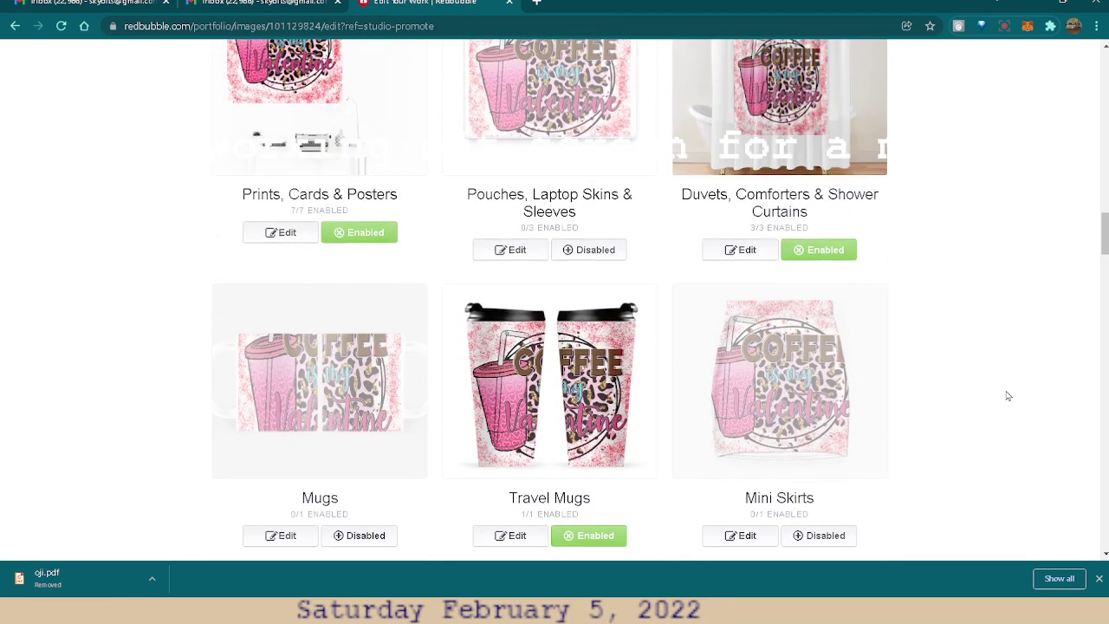
{"action": "scroll", "coordinate": [1006, 394], "scroll_direction": "up", "scroll_amount": 1}
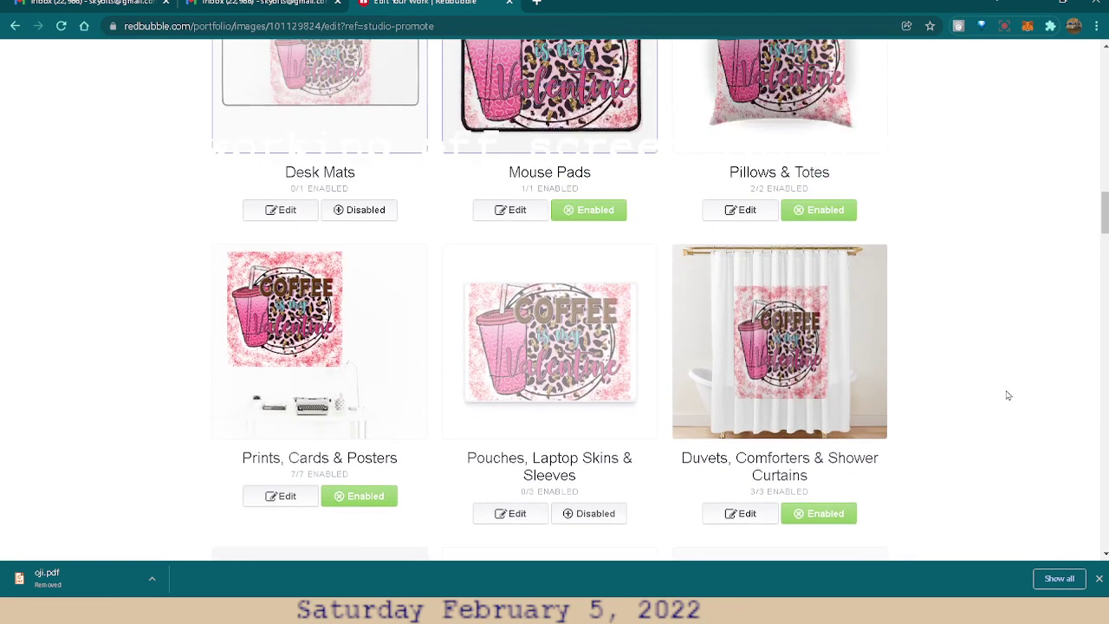
{"action": "scroll", "coordinate": [995, 434], "scroll_direction": "up", "scroll_amount": 1}
{"action": "scroll", "coordinate": [987, 440], "scroll_direction": "up", "scroll_amount": 1}
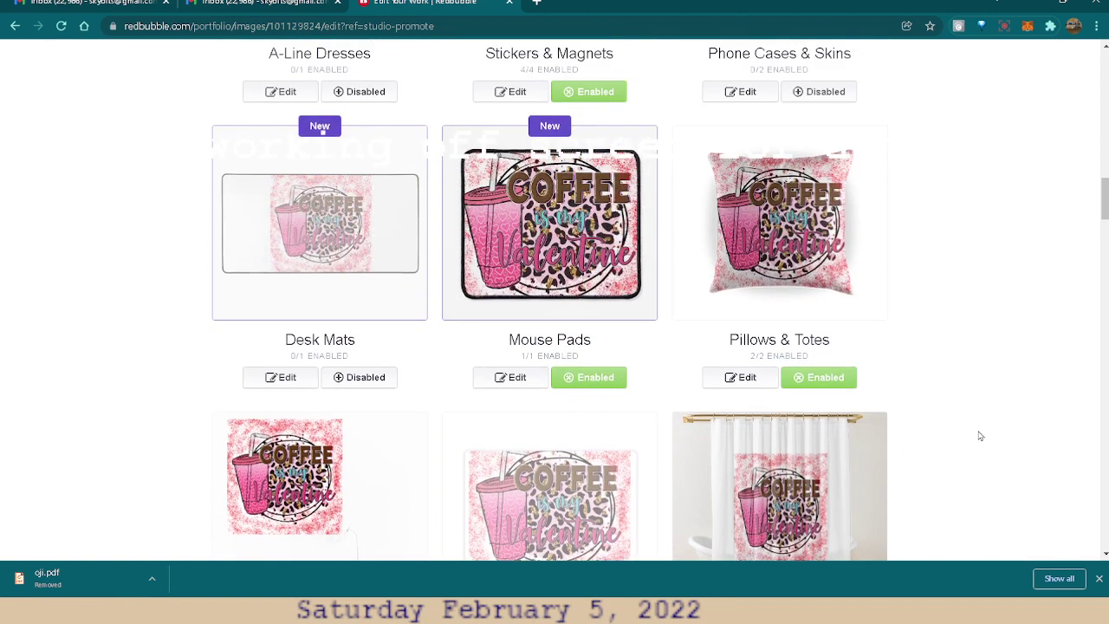
{"action": "scroll", "coordinate": [962, 390], "scroll_direction": "up", "scroll_amount": 2}
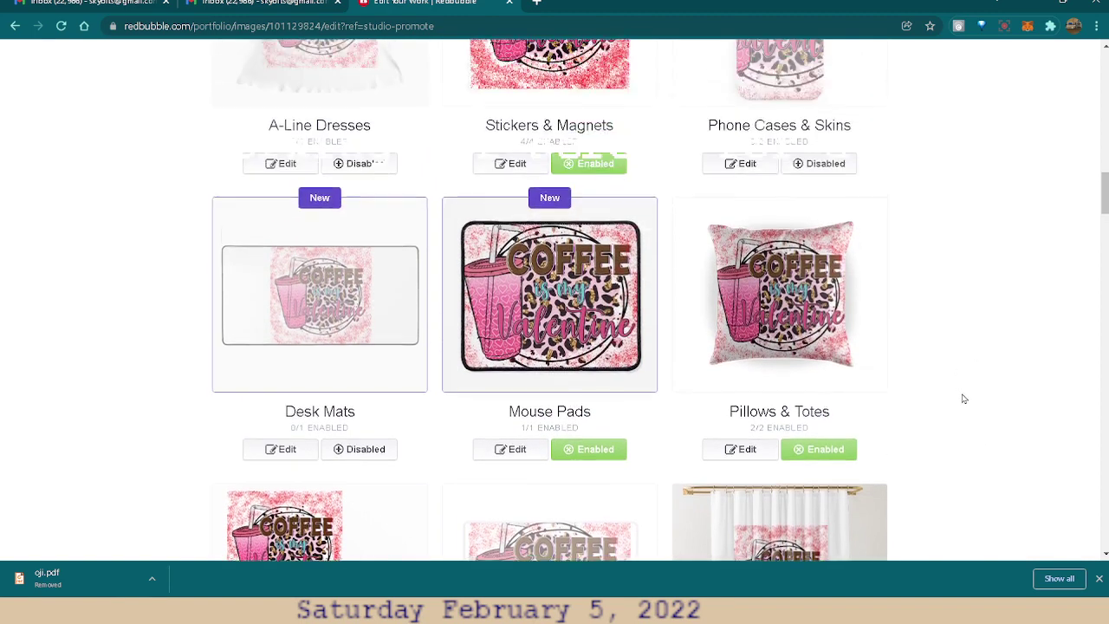
{"action": "scroll", "coordinate": [967, 403], "scroll_direction": "up", "scroll_amount": 1}
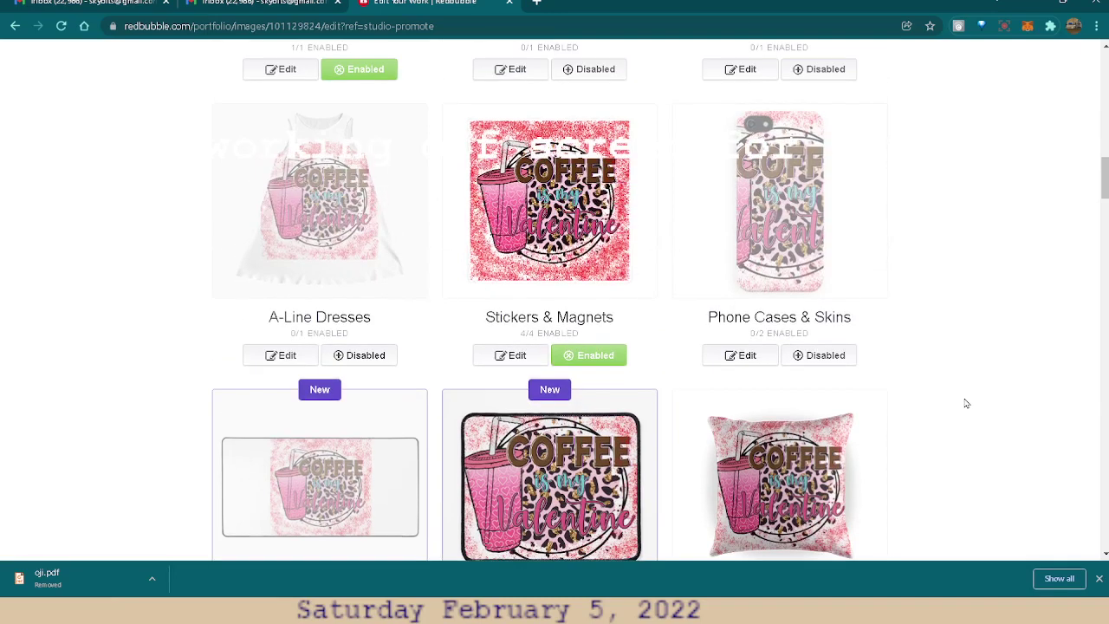
{"action": "scroll", "coordinate": [967, 403], "scroll_direction": "down", "scroll_amount": 2}
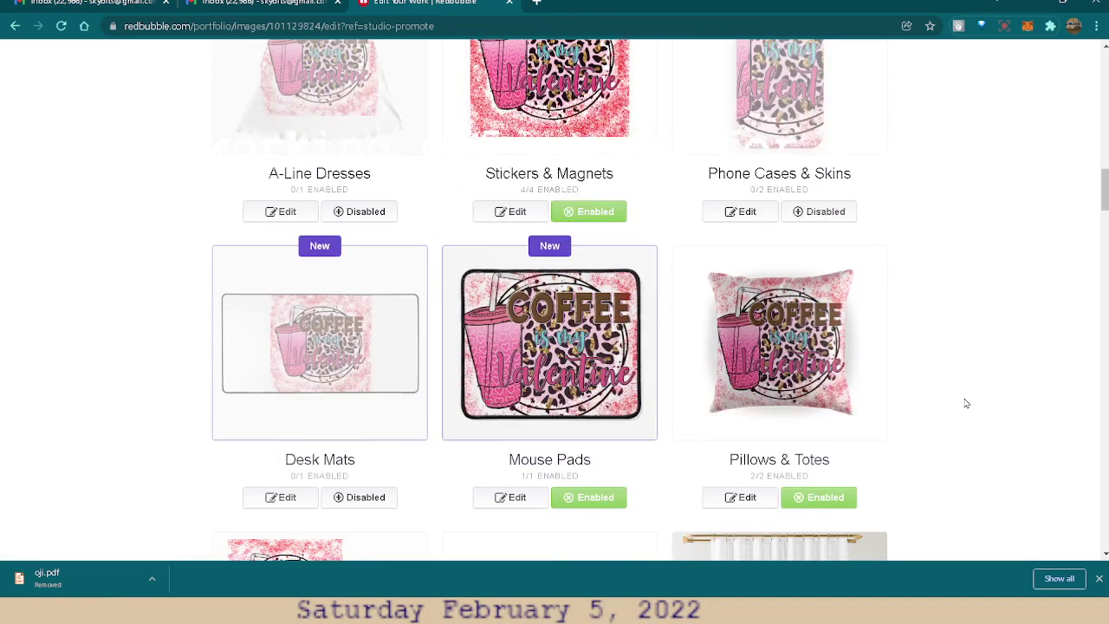
- Edit the Pillows & Totes design, scale the image to 54% and center it horizontally and vertically
{"action": "left_click", "coordinate": [739, 496]}
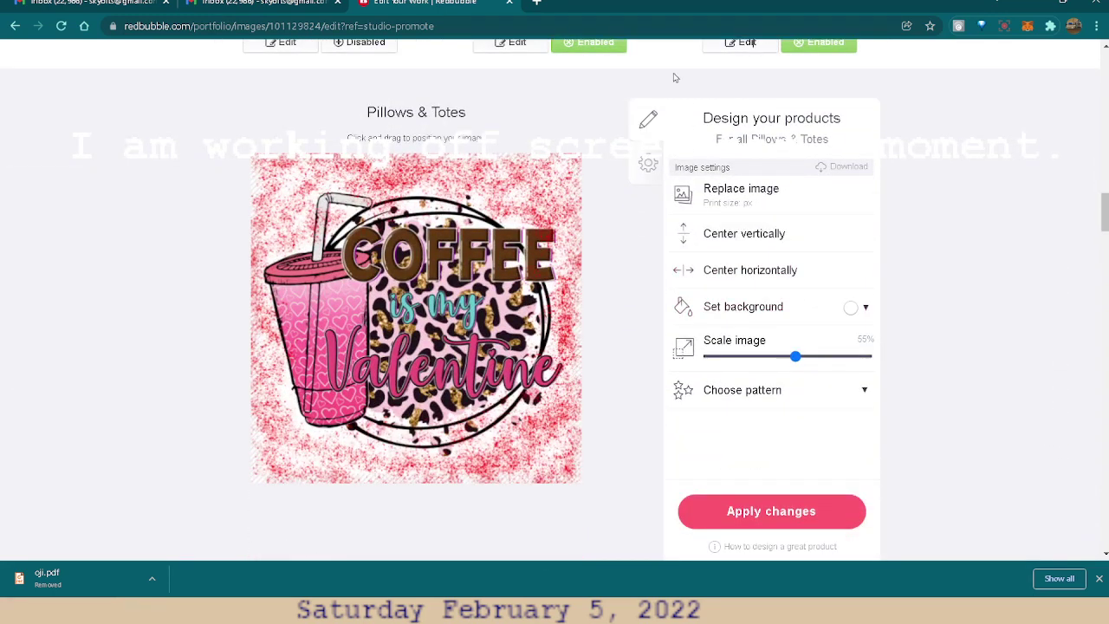
{"action": "left_click", "coordinate": [648, 164]}
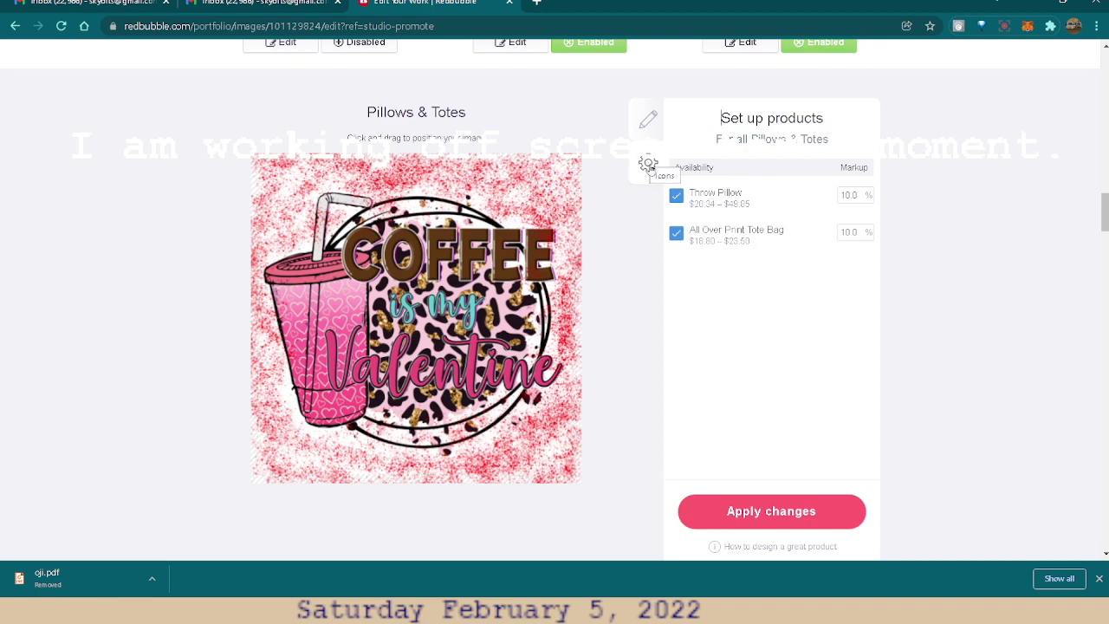
{"action": "left_click", "coordinate": [648, 119]}
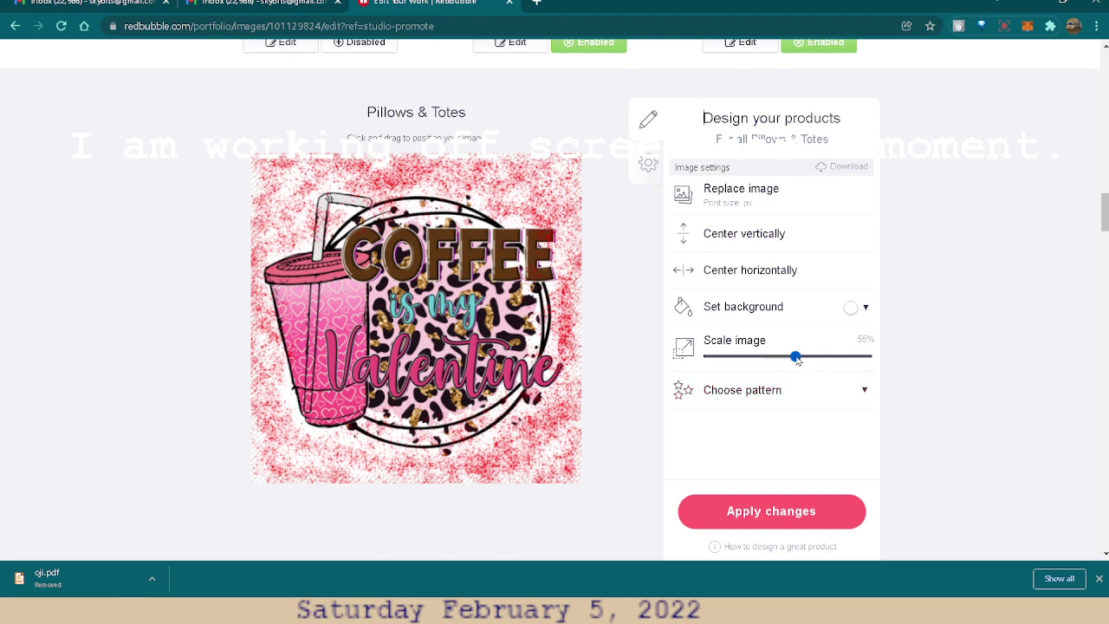
{"action": "left_click_drag", "start_coordinate": [795, 357], "coordinate": [794, 357]}
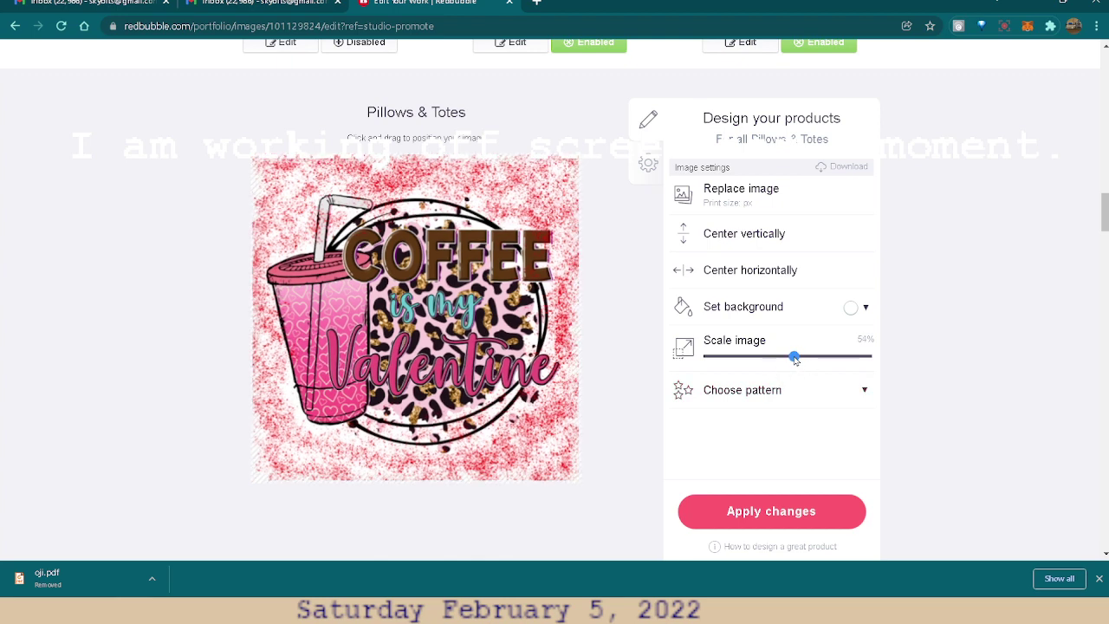
{"action": "scroll", "coordinate": [1017, 331], "scroll_direction": "down", "scroll_amount": 1}
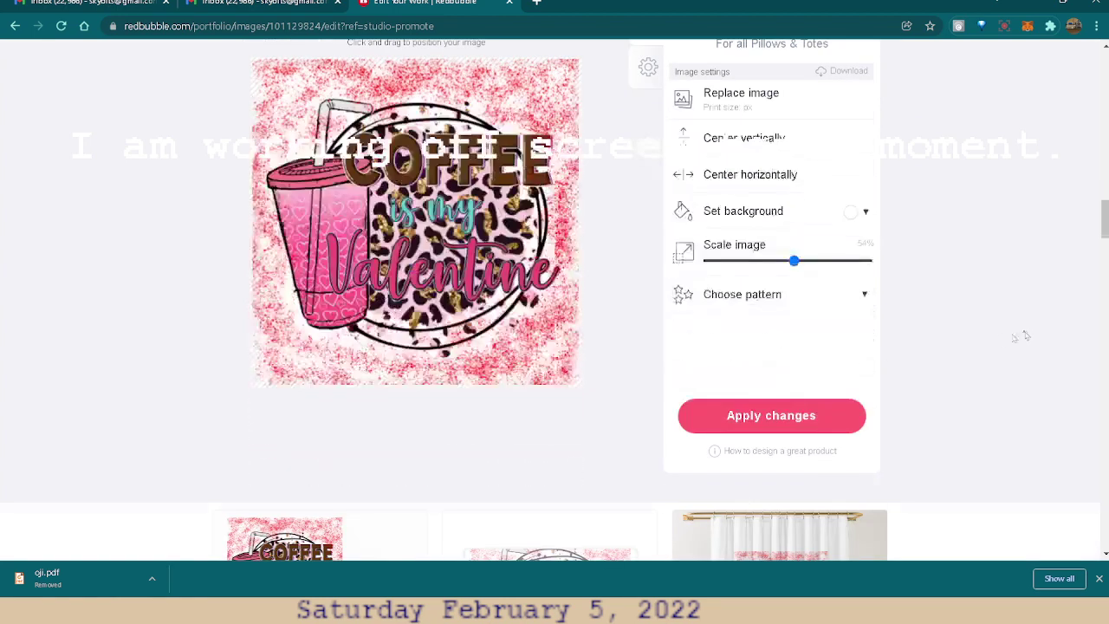
{"action": "left_click", "coordinate": [724, 178]}
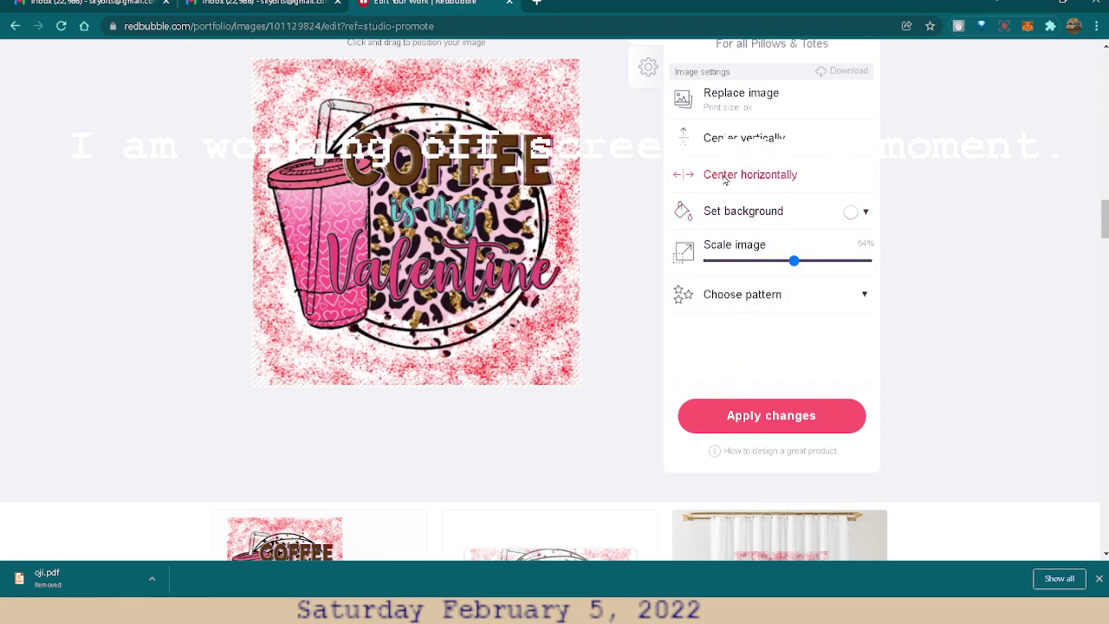
{"action": "left_click", "coordinate": [743, 138]}
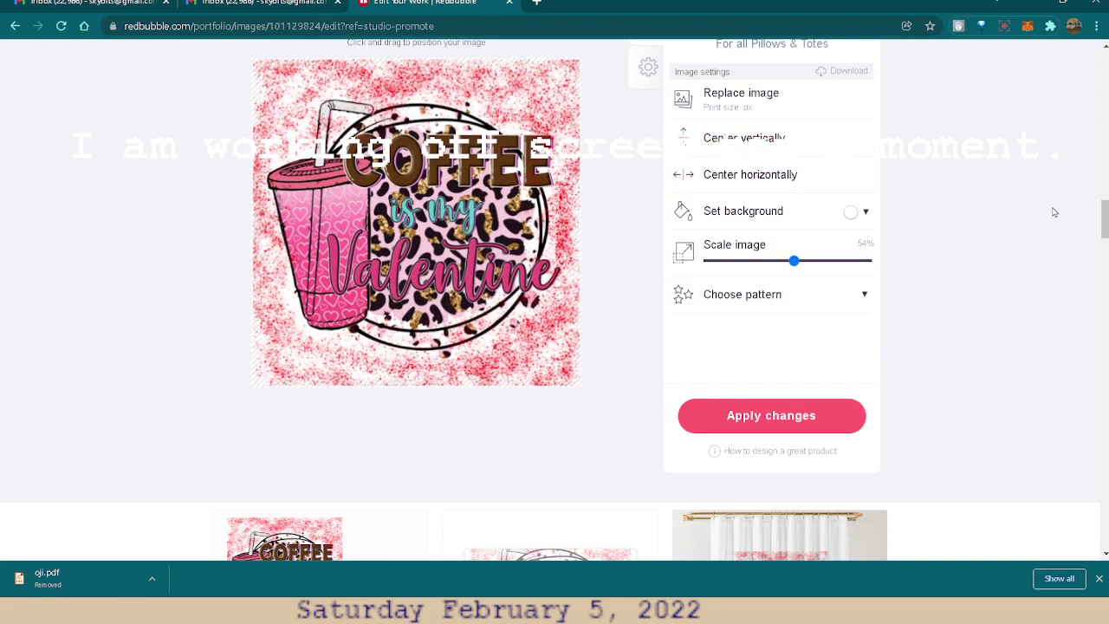
- Check the pillow preview against the neighbouring products and reduce the Pillows & Totes image scale to 52%
{"action": "scroll", "coordinate": [1074, 220], "scroll_direction": "up", "scroll_amount": 5}
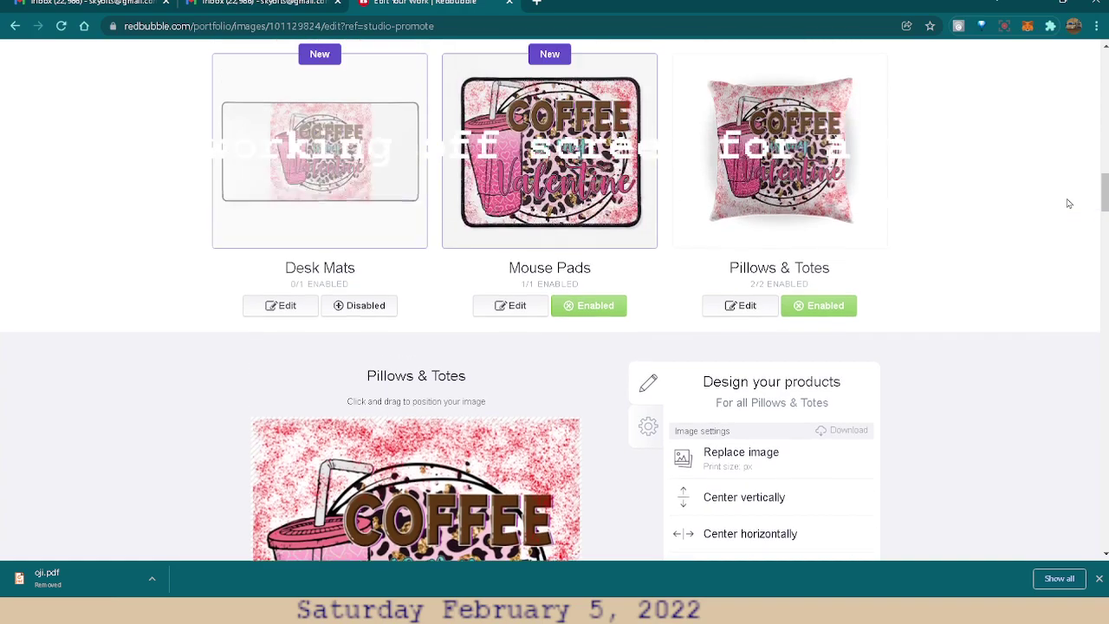
{"action": "scroll", "coordinate": [1067, 222], "scroll_direction": "up", "scroll_amount": 4}
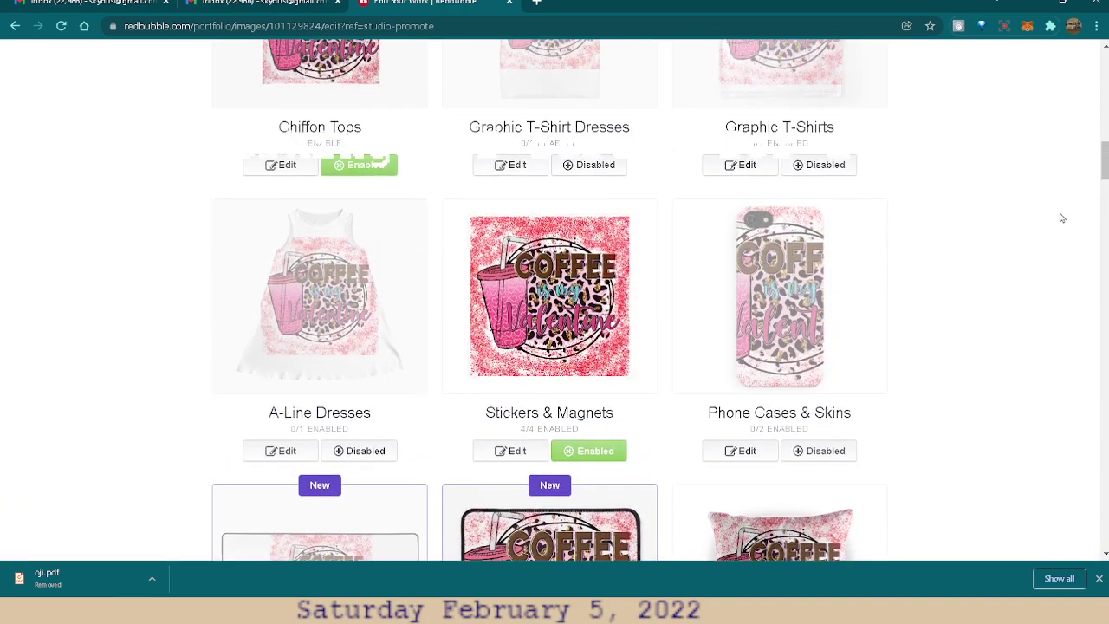
{"action": "scroll", "coordinate": [1055, 237], "scroll_direction": "up", "scroll_amount": 3}
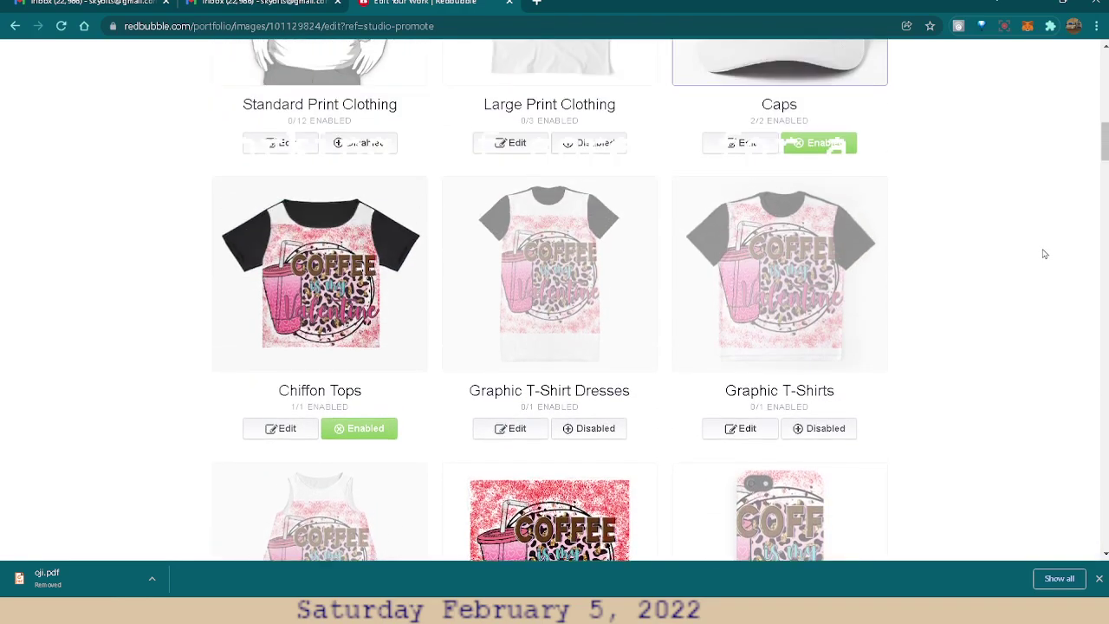
{"action": "scroll", "coordinate": [1037, 241], "scroll_direction": "down", "scroll_amount": 5}
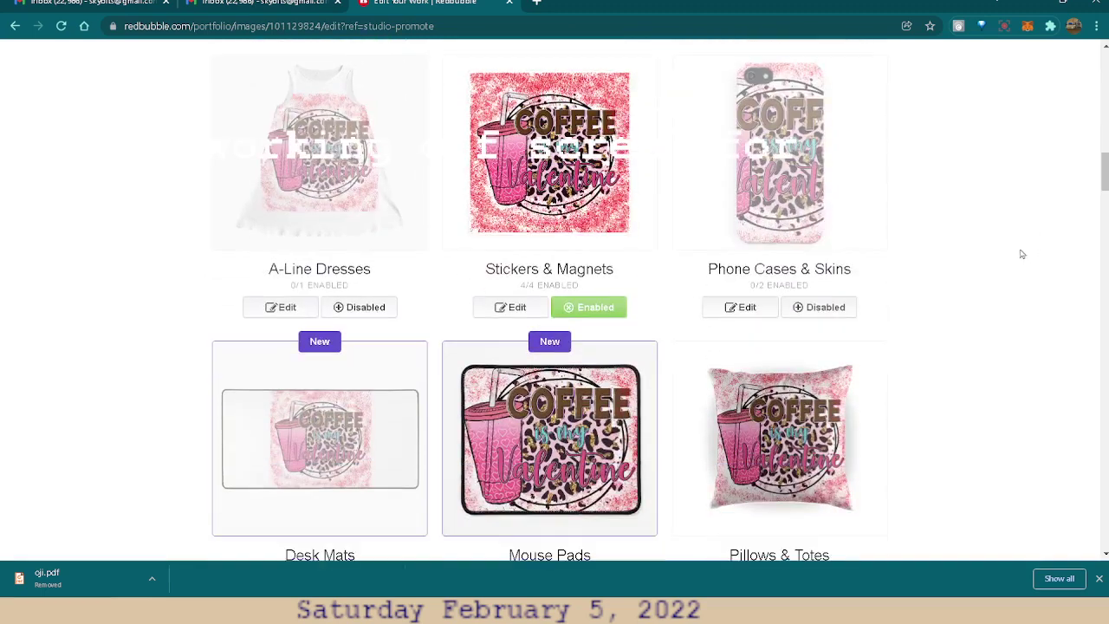
{"action": "scroll", "coordinate": [1031, 251], "scroll_direction": "down", "scroll_amount": 2}
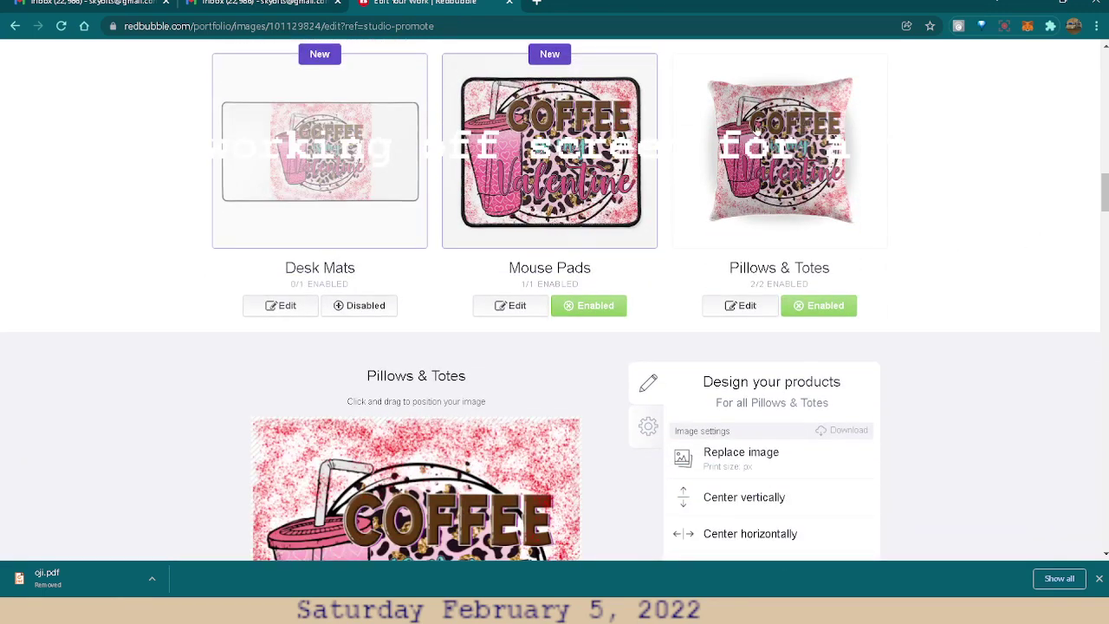
{"action": "scroll", "coordinate": [802, 168], "scroll_direction": "down", "scroll_amount": 1}
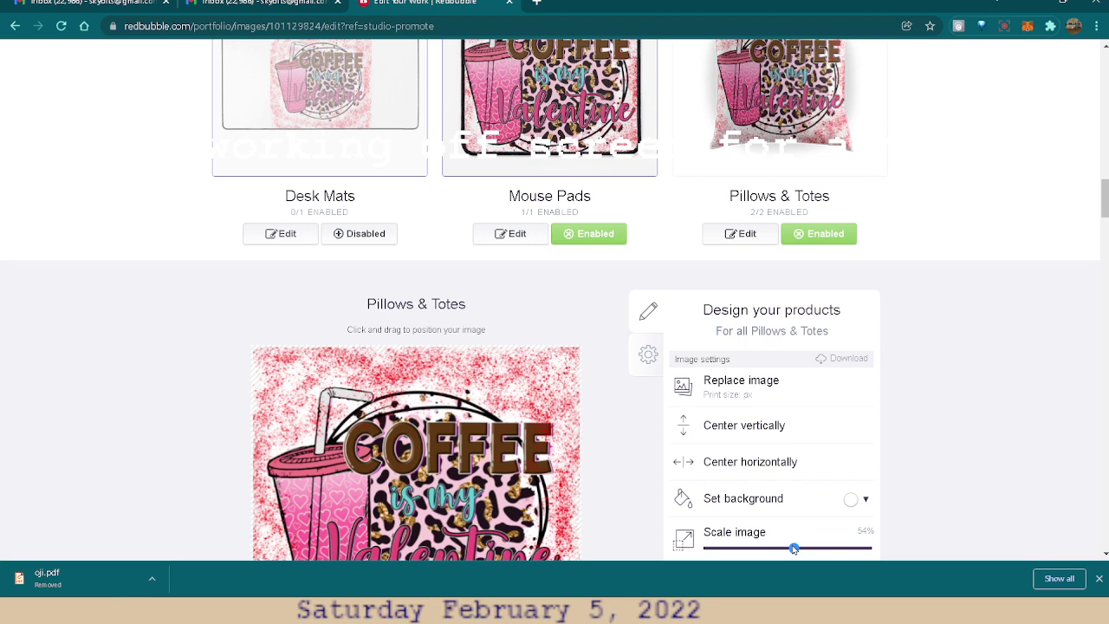
{"action": "left_click_drag", "start_coordinate": [794, 549], "coordinate": [791, 549]}
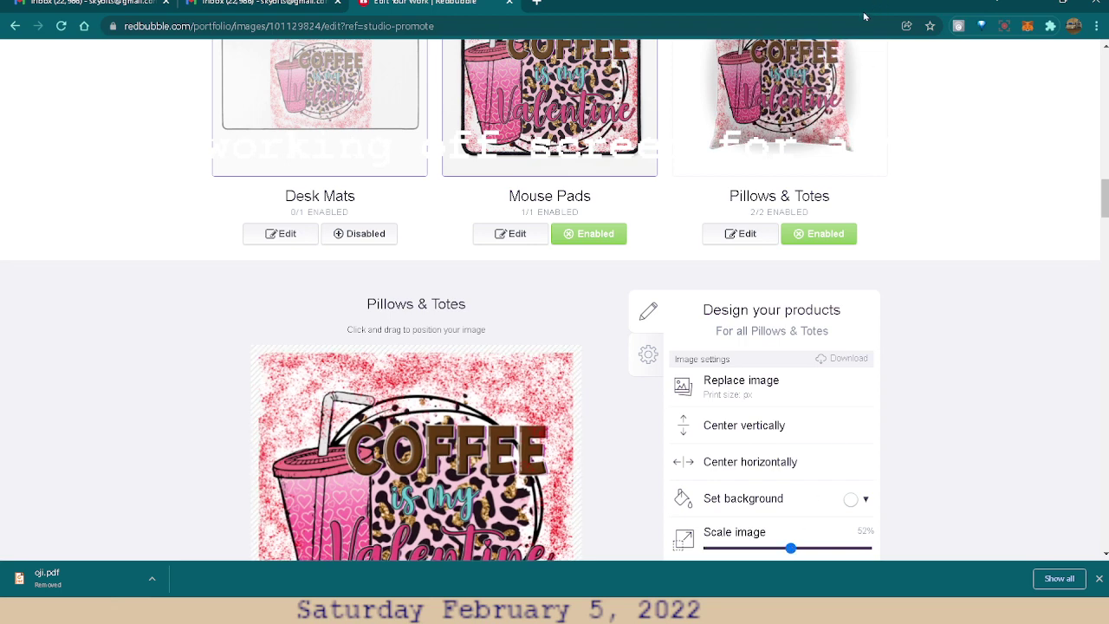
- Center the rescaled Pillows & Totes artwork horizontally and vertically, and check its preview
{"action": "scroll", "coordinate": [977, 148], "scroll_direction": "up", "scroll_amount": 1}
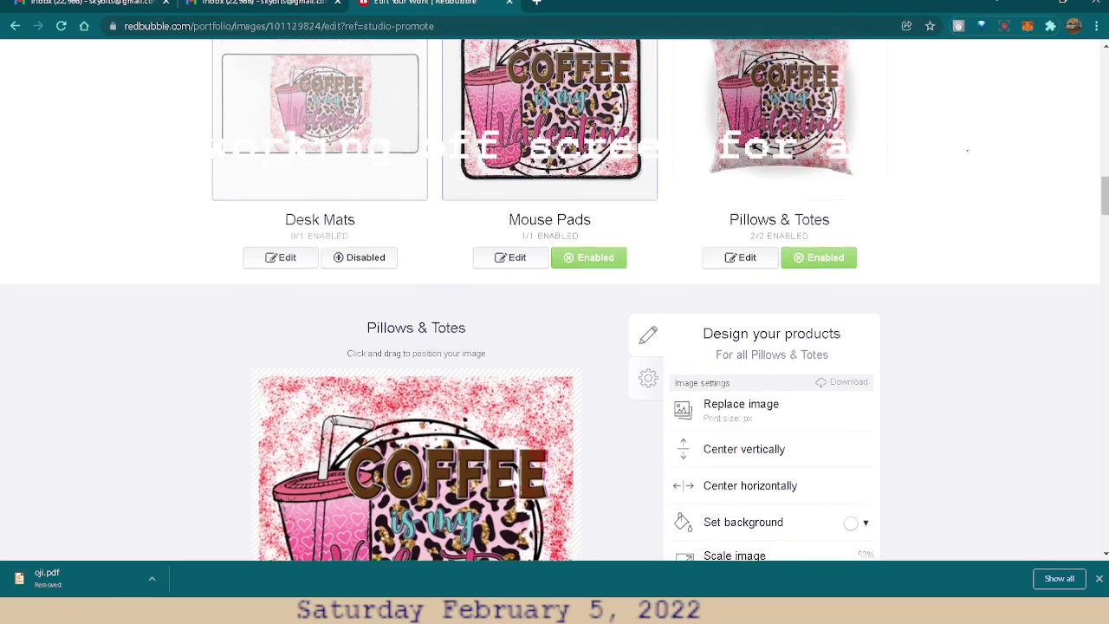
{"action": "scroll", "coordinate": [896, 303], "scroll_direction": "down", "scroll_amount": 2}
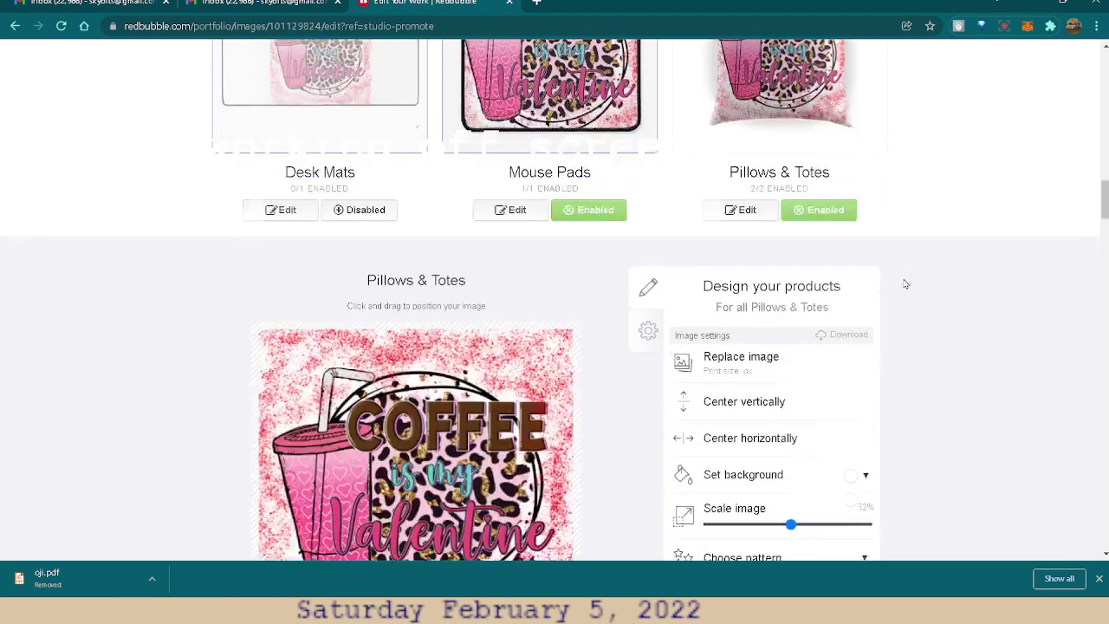
{"action": "scroll", "coordinate": [902, 261], "scroll_direction": "down", "scroll_amount": 1}
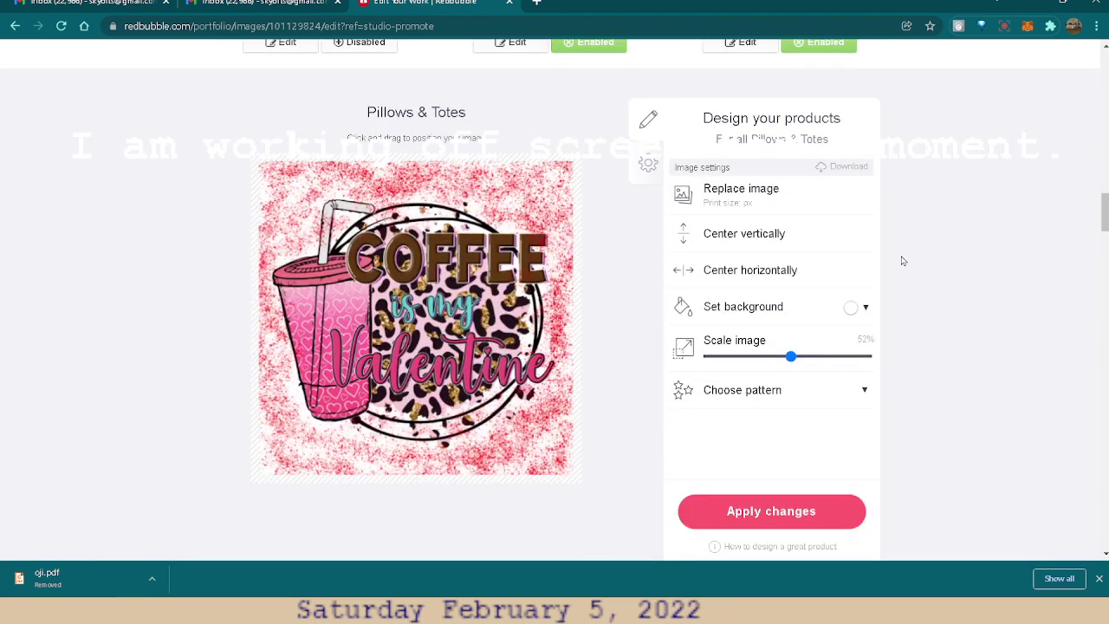
{"action": "left_click", "coordinate": [762, 269]}
{"action": "left_click", "coordinate": [758, 234]}
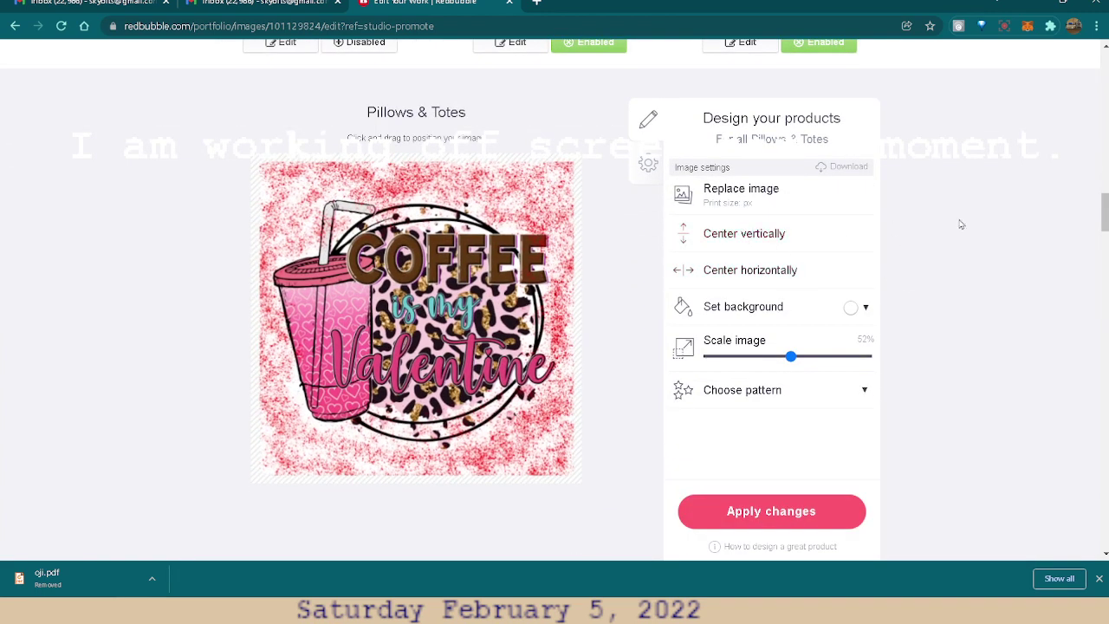
{"action": "scroll", "coordinate": [1038, 208], "scroll_direction": "up", "scroll_amount": 2}
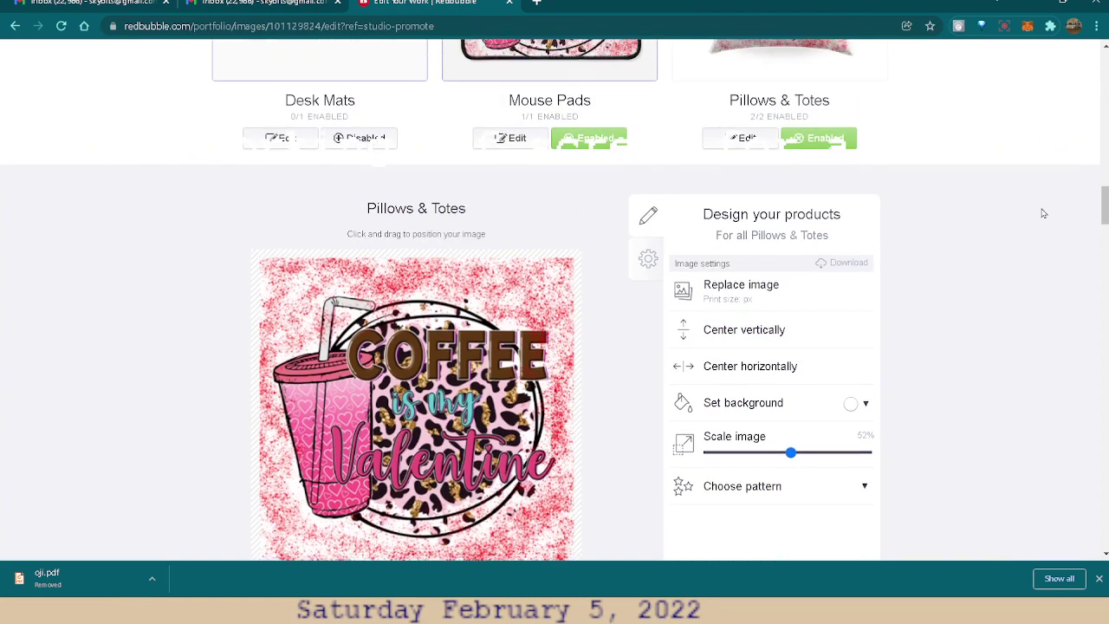
{"action": "scroll", "coordinate": [1037, 208], "scroll_direction": "up", "scroll_amount": 1}
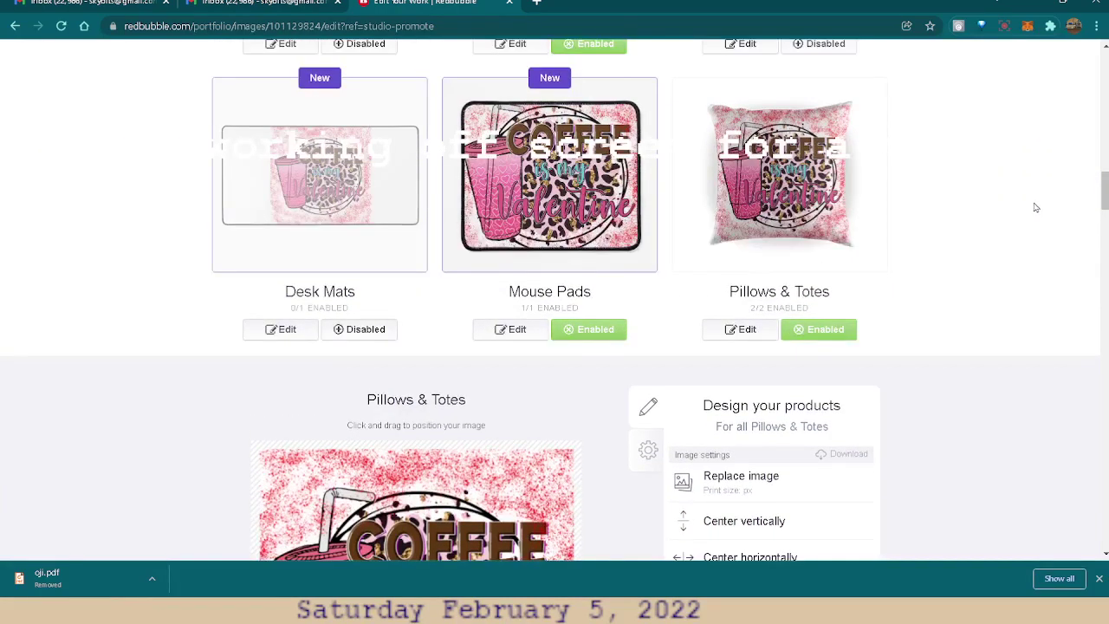
- Apply the changes made to the Pillows & Totes design
{"action": "scroll", "coordinate": [1035, 208], "scroll_direction": "down", "scroll_amount": 3}
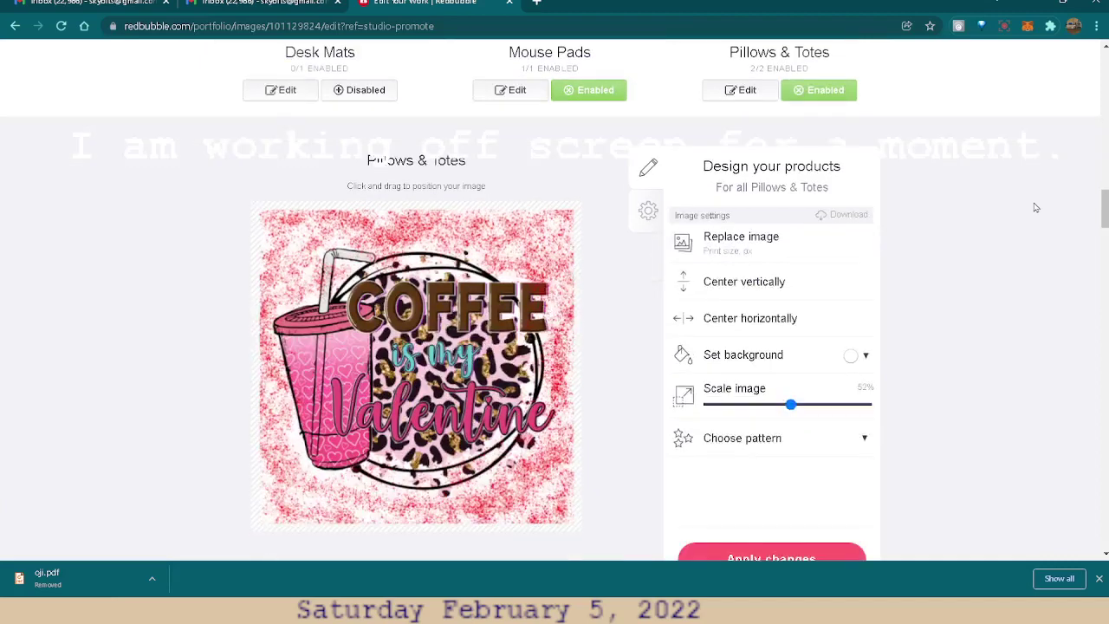
{"action": "scroll", "coordinate": [1035, 208], "scroll_direction": "down", "scroll_amount": 1}
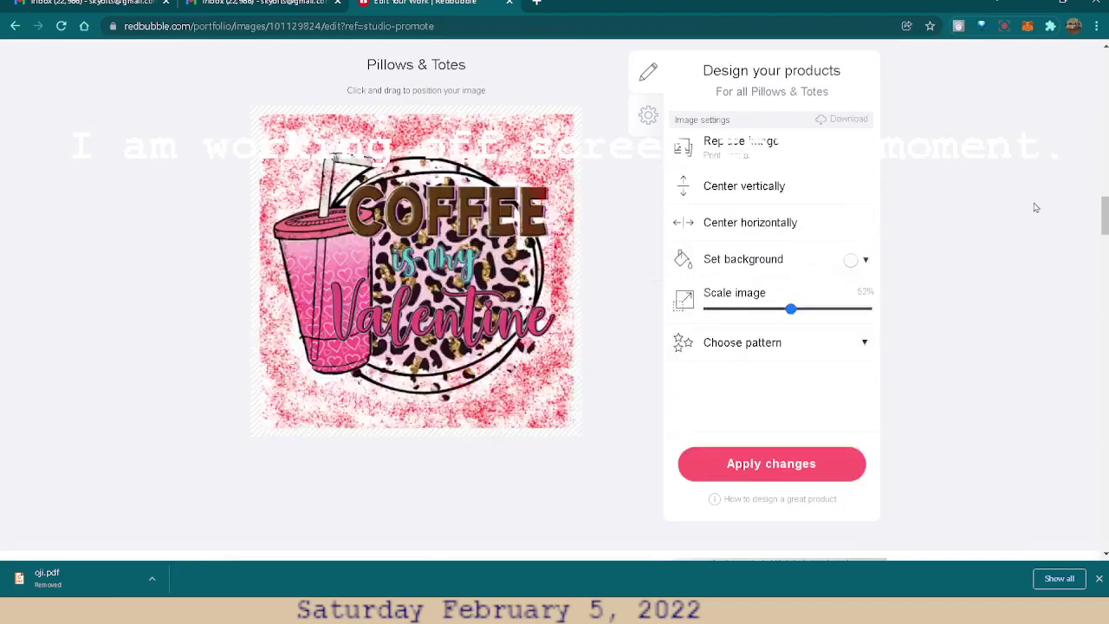
{"action": "left_click", "coordinate": [761, 465]}
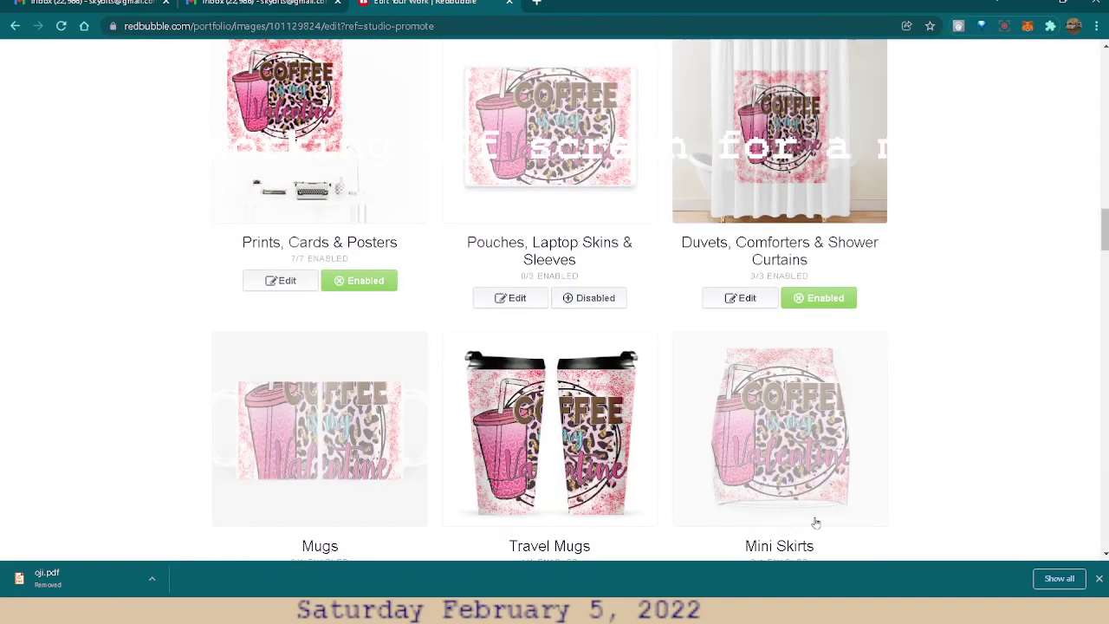
- Examine the remaining product previews and their enabled states, from Mugs and Travel Mugs through the advanced products to Fitted Masks
{"action": "scroll", "coordinate": [823, 403], "scroll_direction": "down", "scroll_amount": 5}
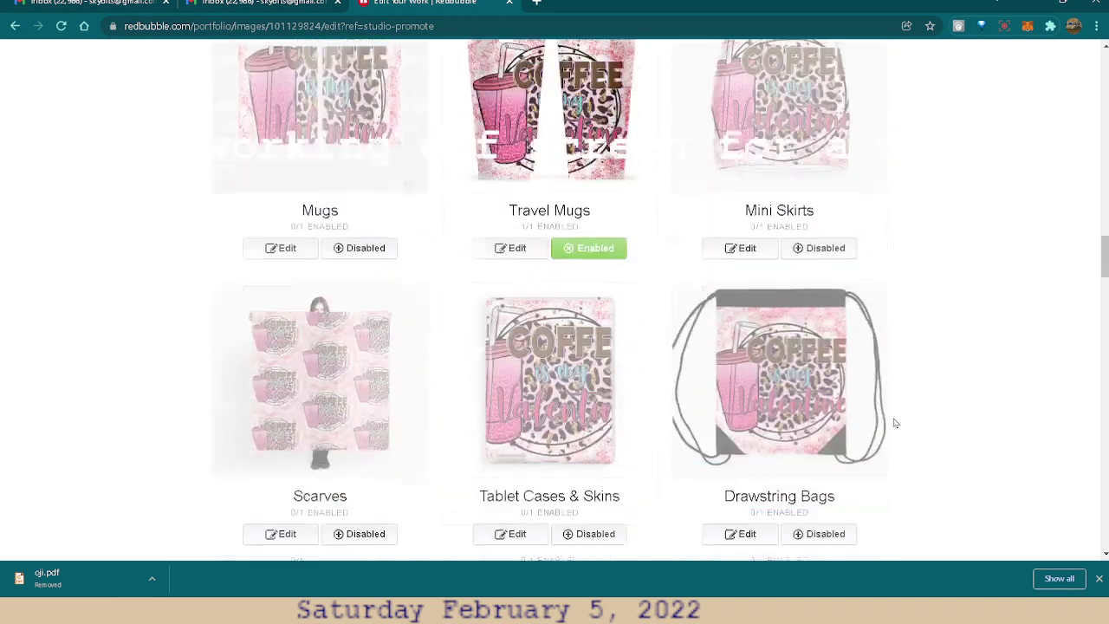
{"action": "scroll", "coordinate": [901, 434], "scroll_direction": "down", "scroll_amount": 5}
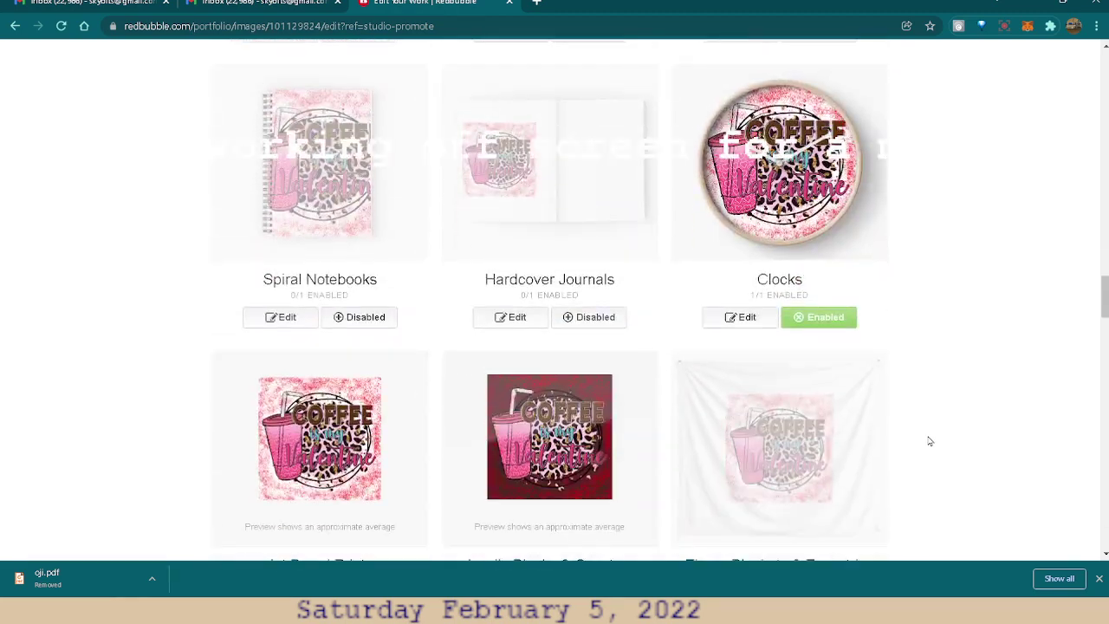
{"action": "scroll", "coordinate": [936, 427], "scroll_direction": "down", "scroll_amount": 5}
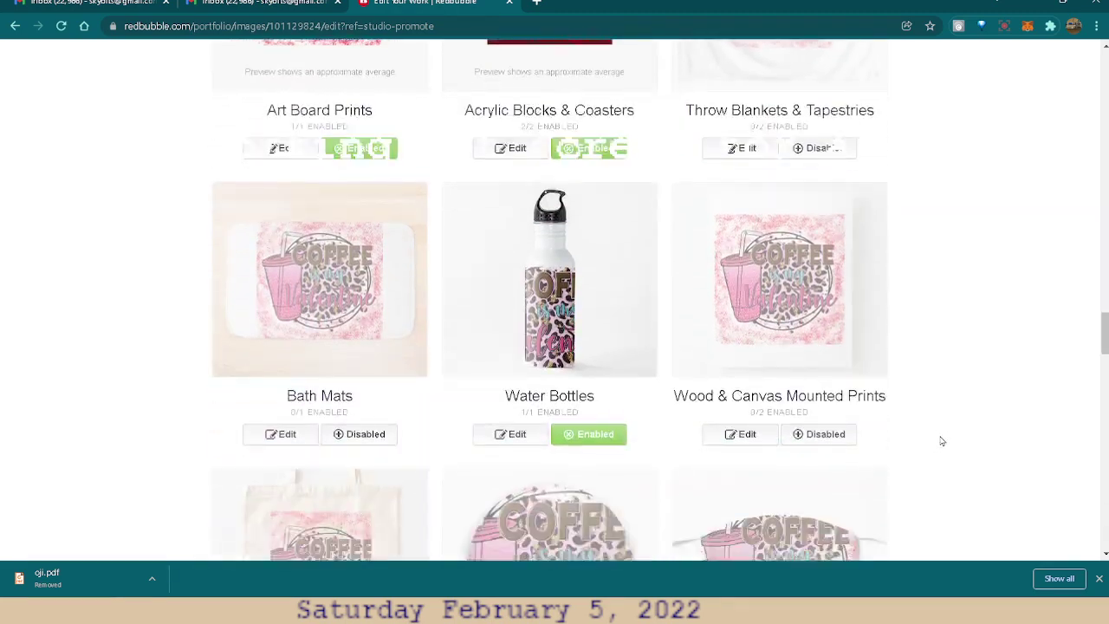
{"action": "scroll", "coordinate": [944, 444], "scroll_direction": "down", "scroll_amount": 5}
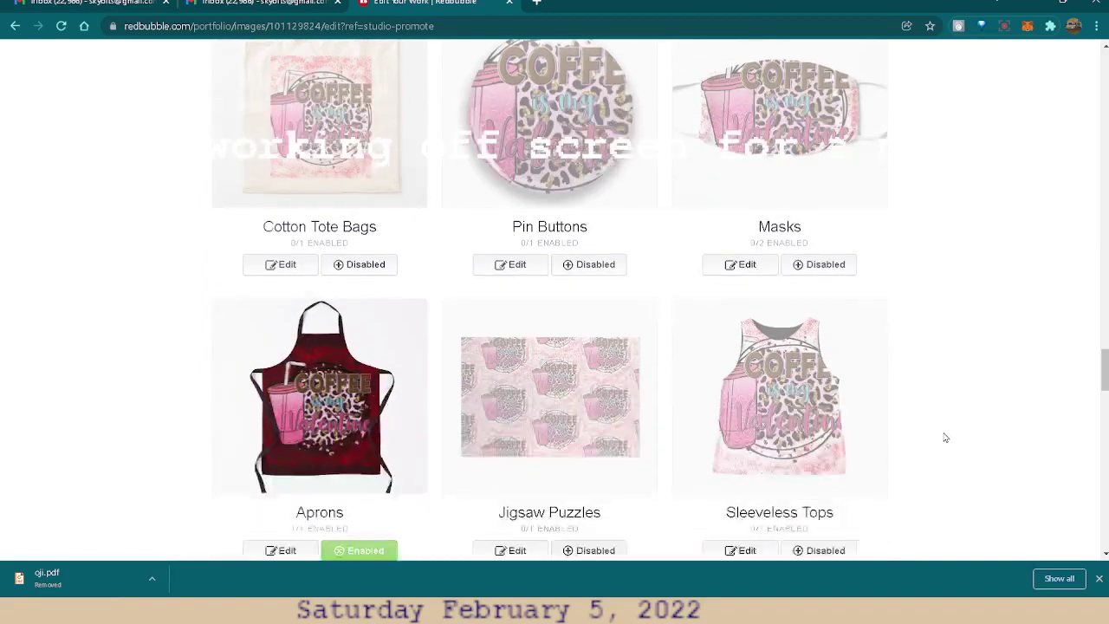
{"action": "scroll", "coordinate": [949, 429], "scroll_direction": "down", "scroll_amount": 4}
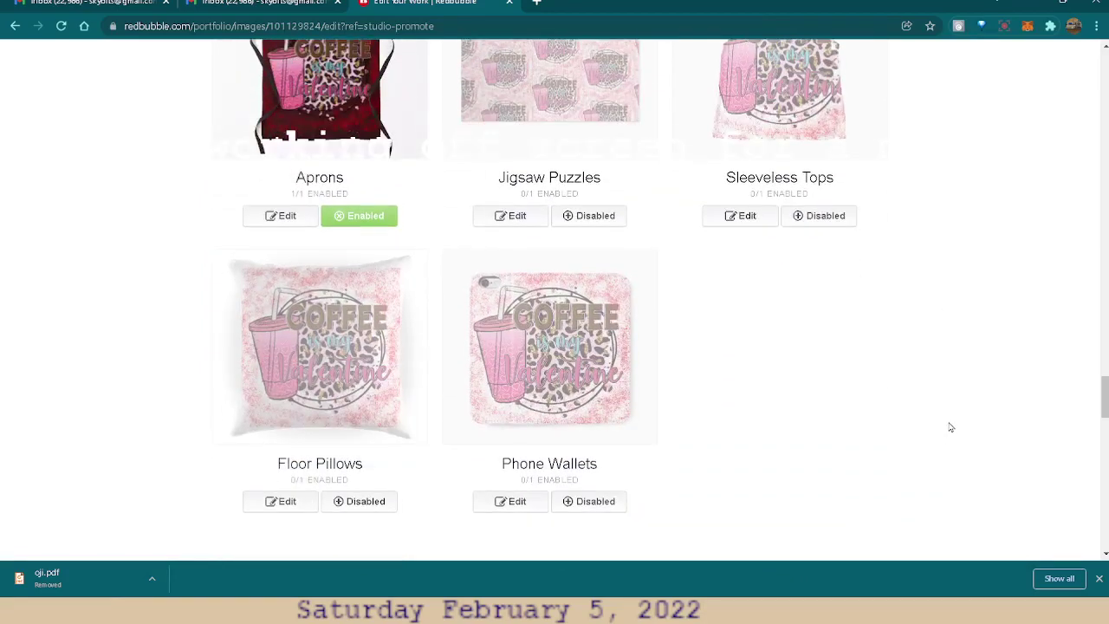
{"action": "scroll", "coordinate": [948, 419], "scroll_direction": "down", "scroll_amount": 5}
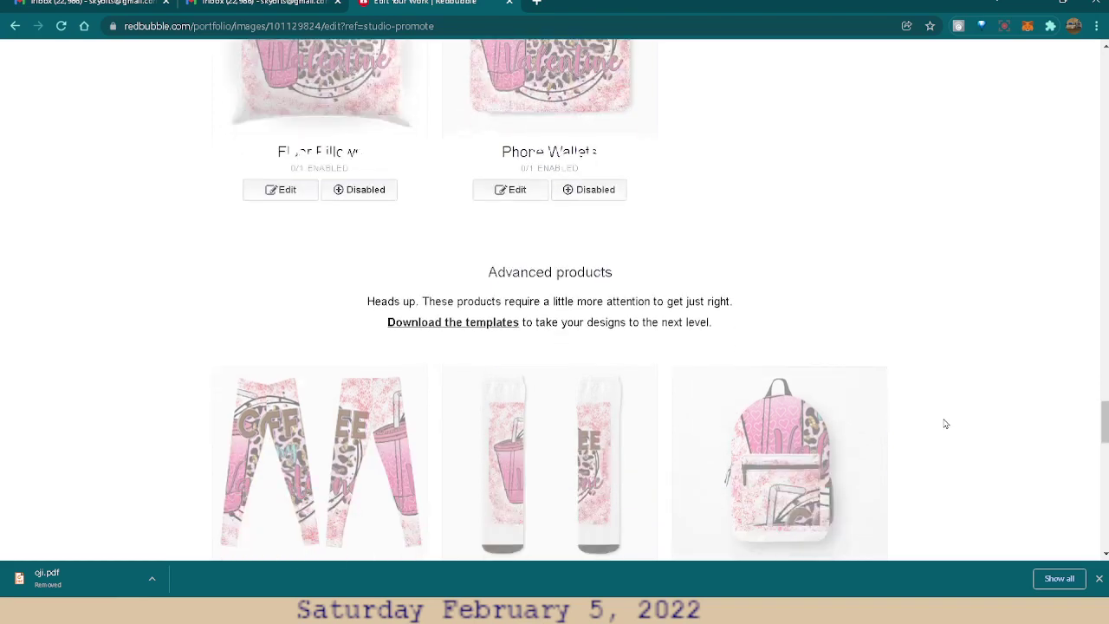
{"action": "scroll", "coordinate": [943, 427], "scroll_direction": "down", "scroll_amount": 3}
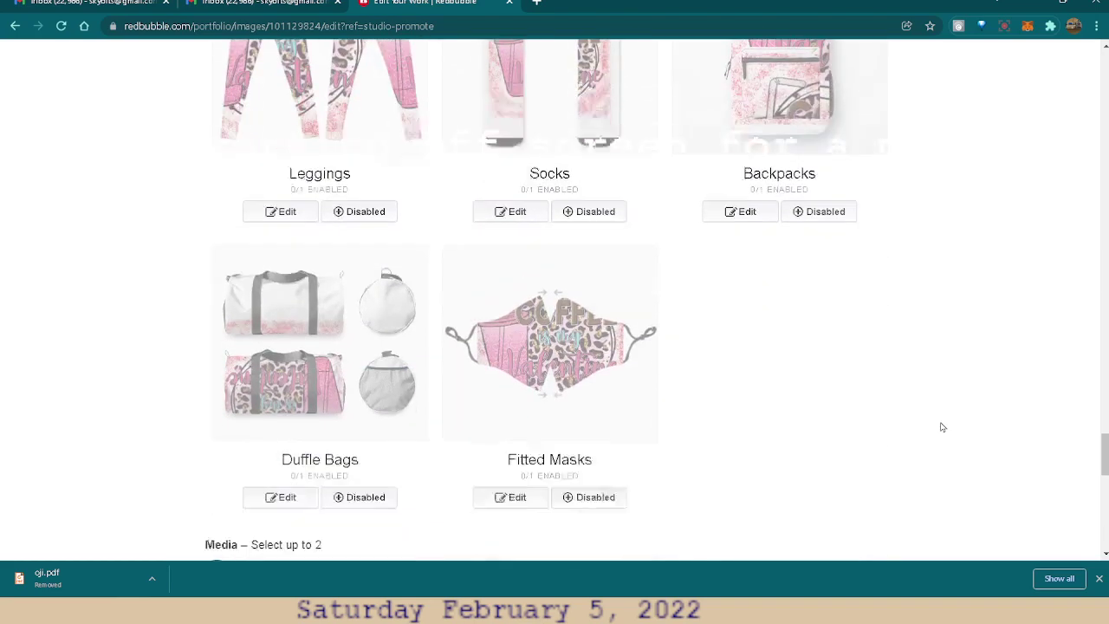
{"action": "scroll", "coordinate": [942, 397], "scroll_direction": "down", "scroll_amount": 4}
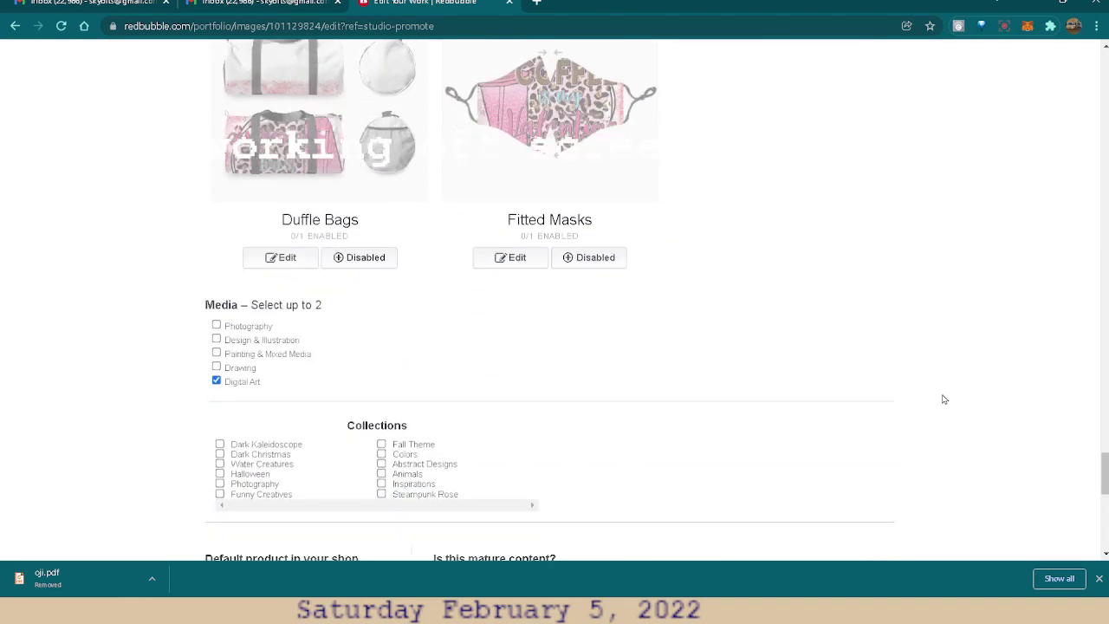
- Confirm the right to sell products containing this artwork and open the choices for the default product in the shop
{"action": "scroll", "coordinate": [952, 402], "scroll_direction": "down", "scroll_amount": 2}
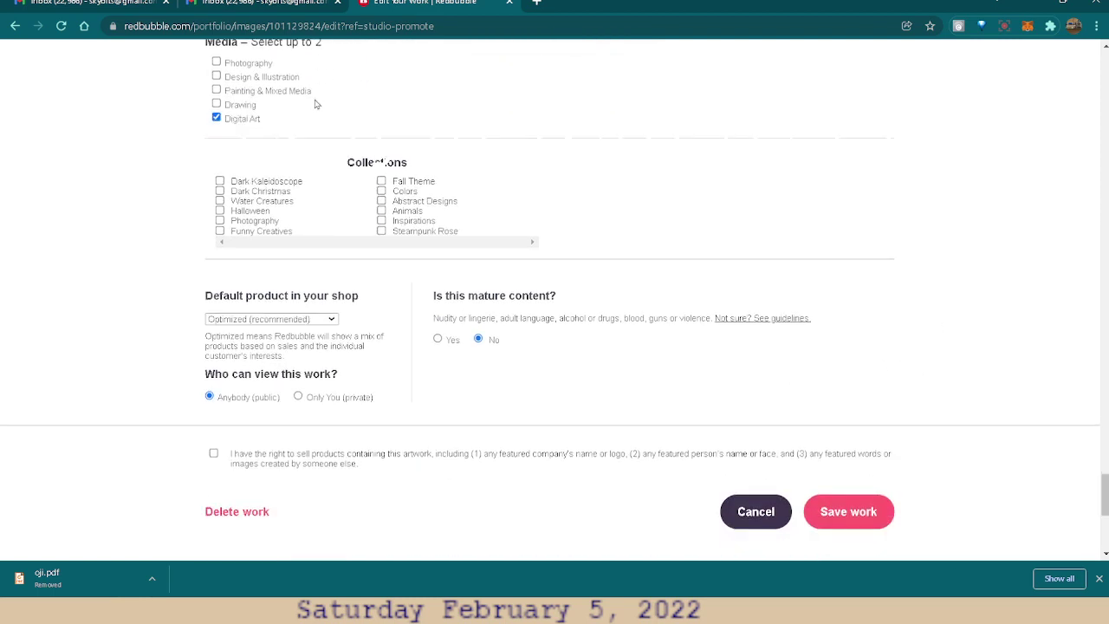
{"action": "scroll", "coordinate": [334, 174], "scroll_direction": "down", "scroll_amount": 1}
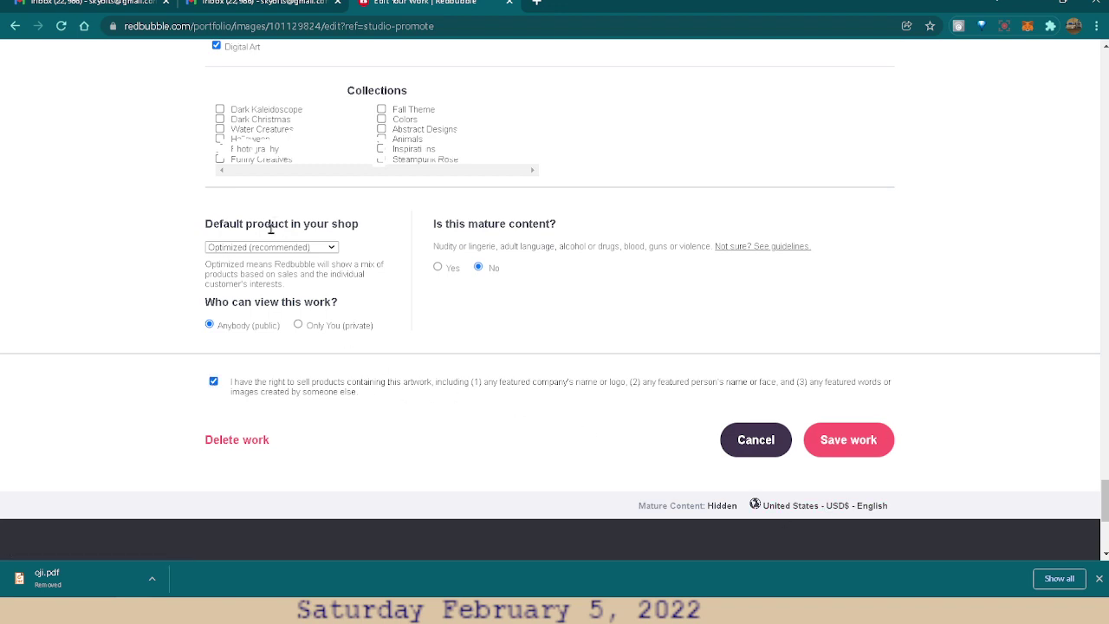
{"action": "left_click", "coordinate": [332, 248]}
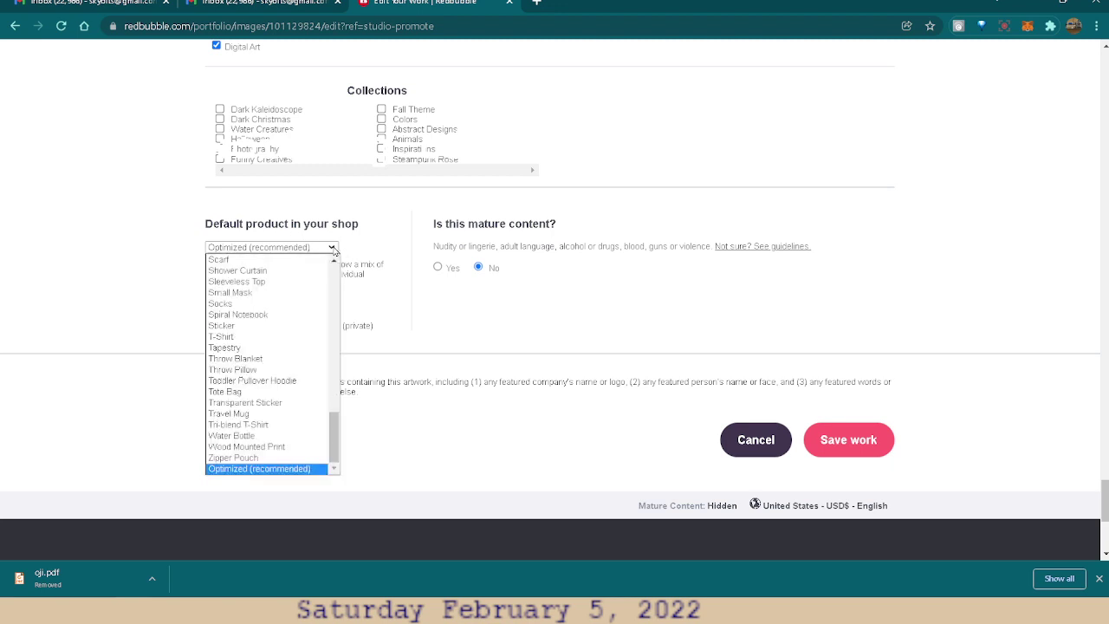